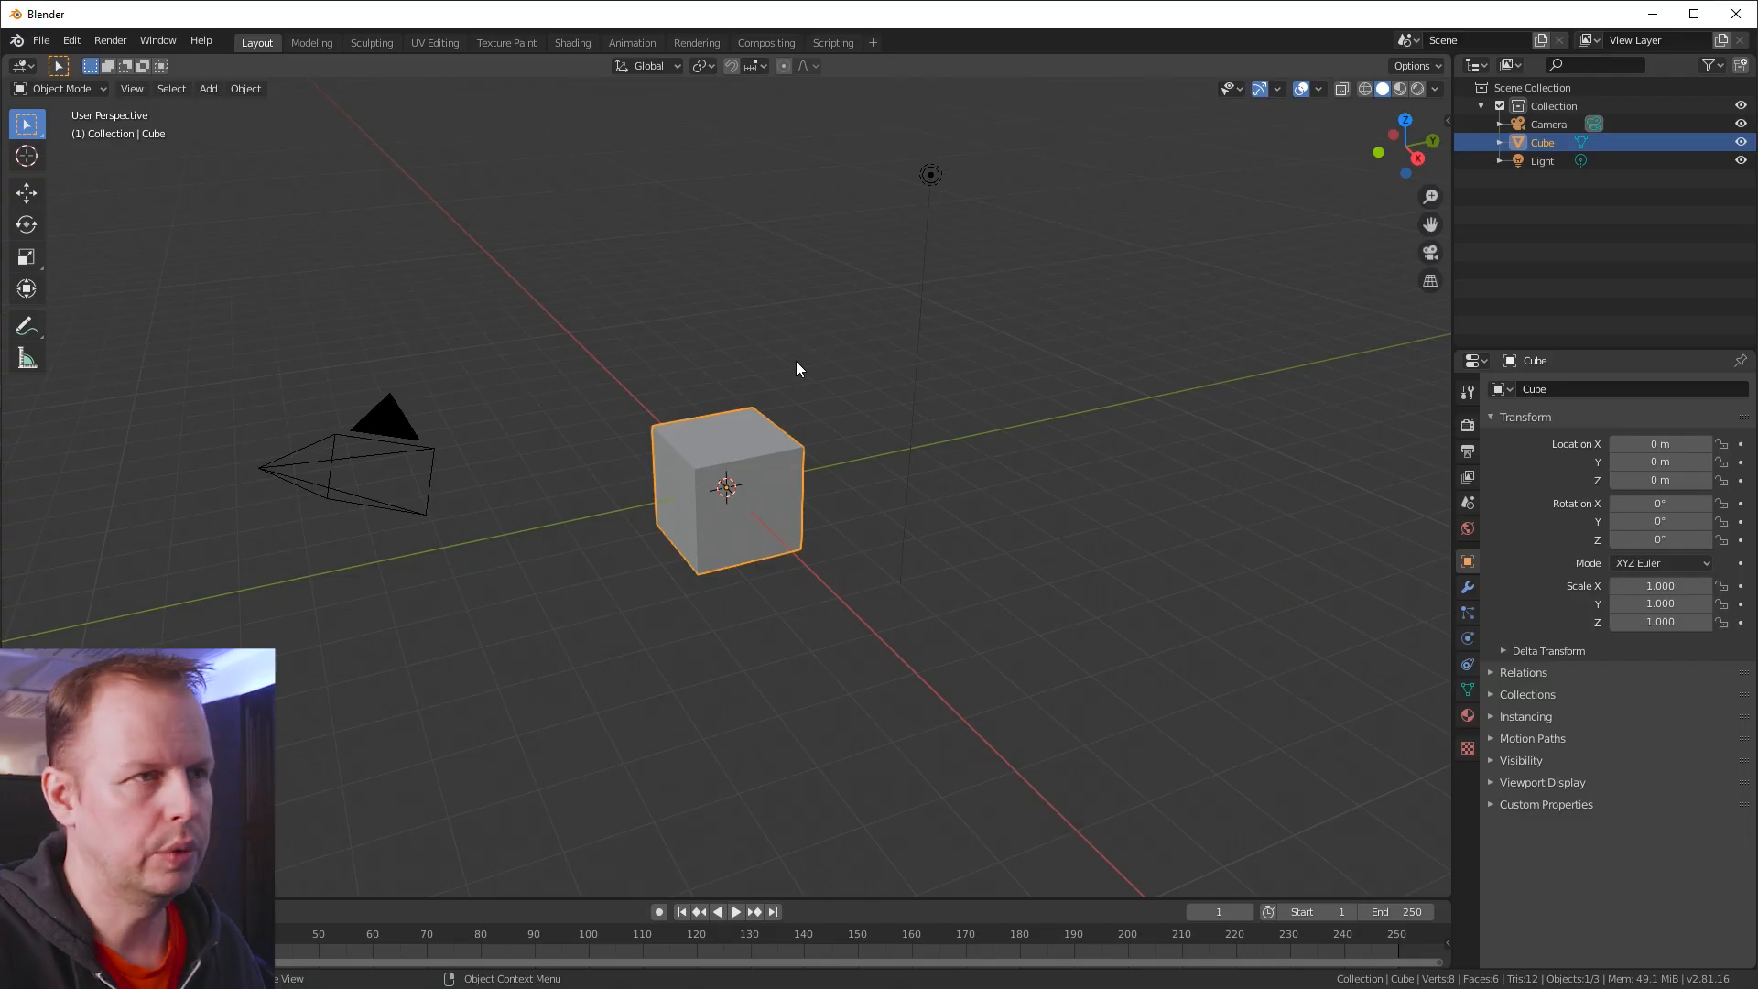
# Delete the default camera and light from the scene
pyautogui.moveTo(731, 357); pyautogui.dragTo(659, 404, button='middle')
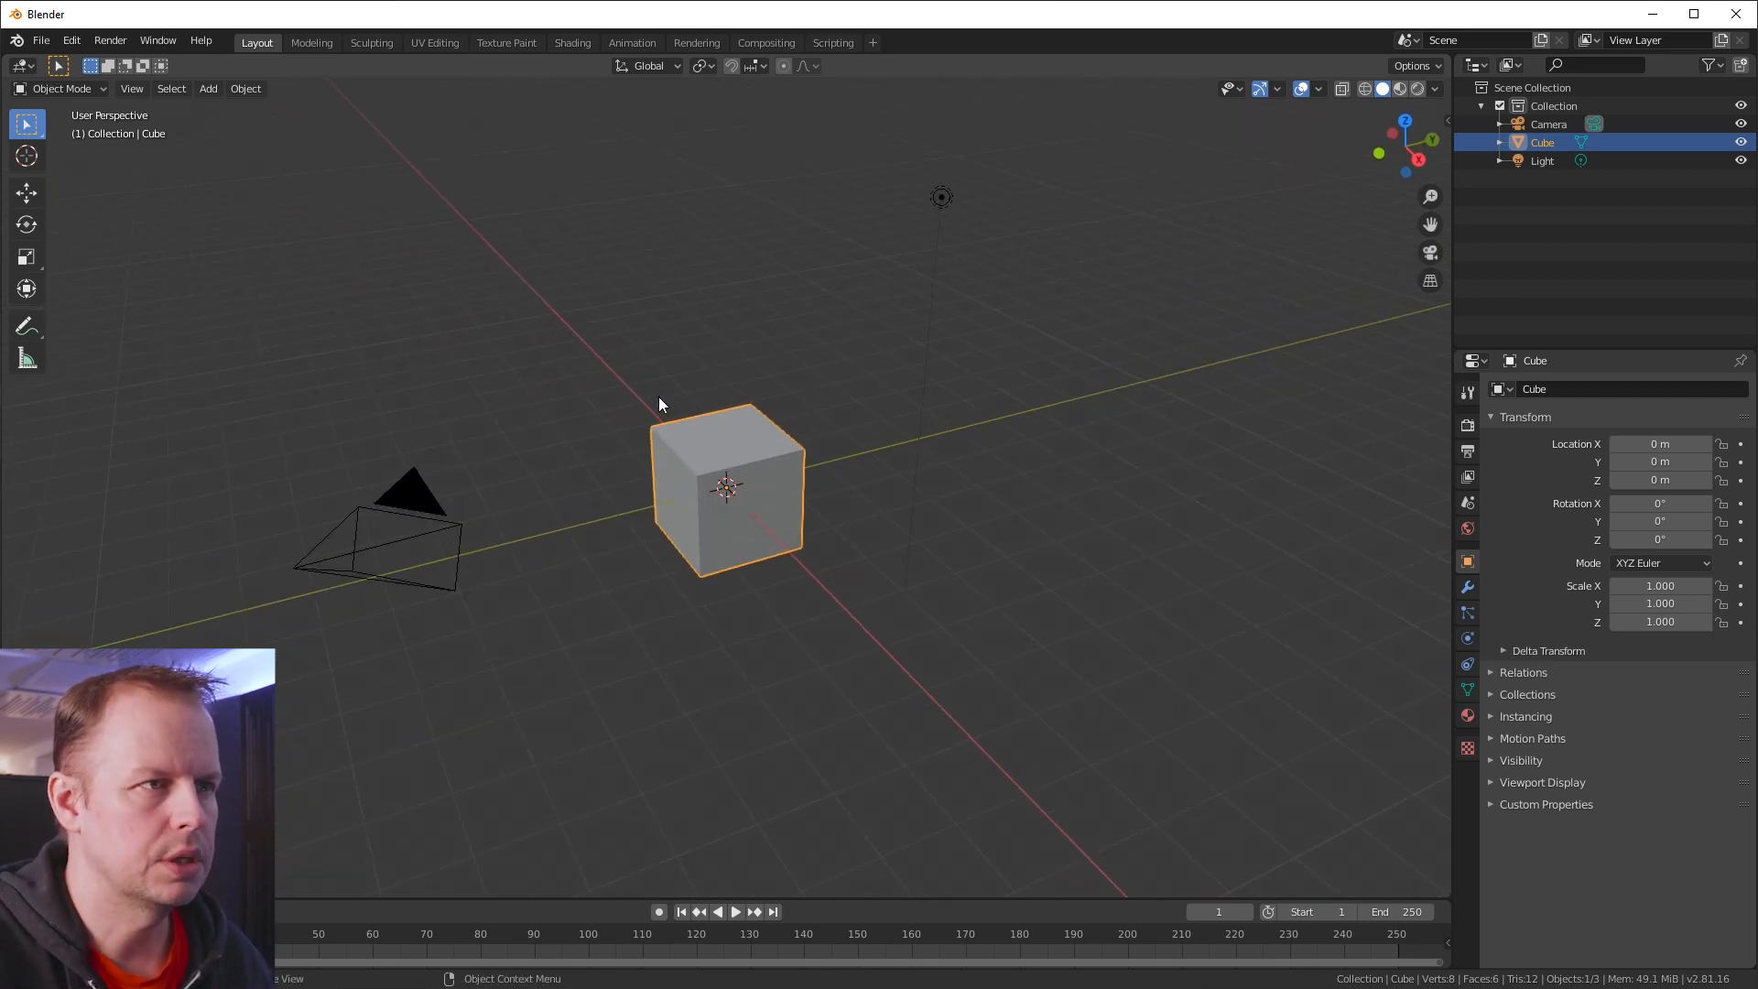
pyautogui.click(412, 508)
pyautogui.press('Delete')
pyautogui.click(943, 196)
pyautogui.press('Delete')
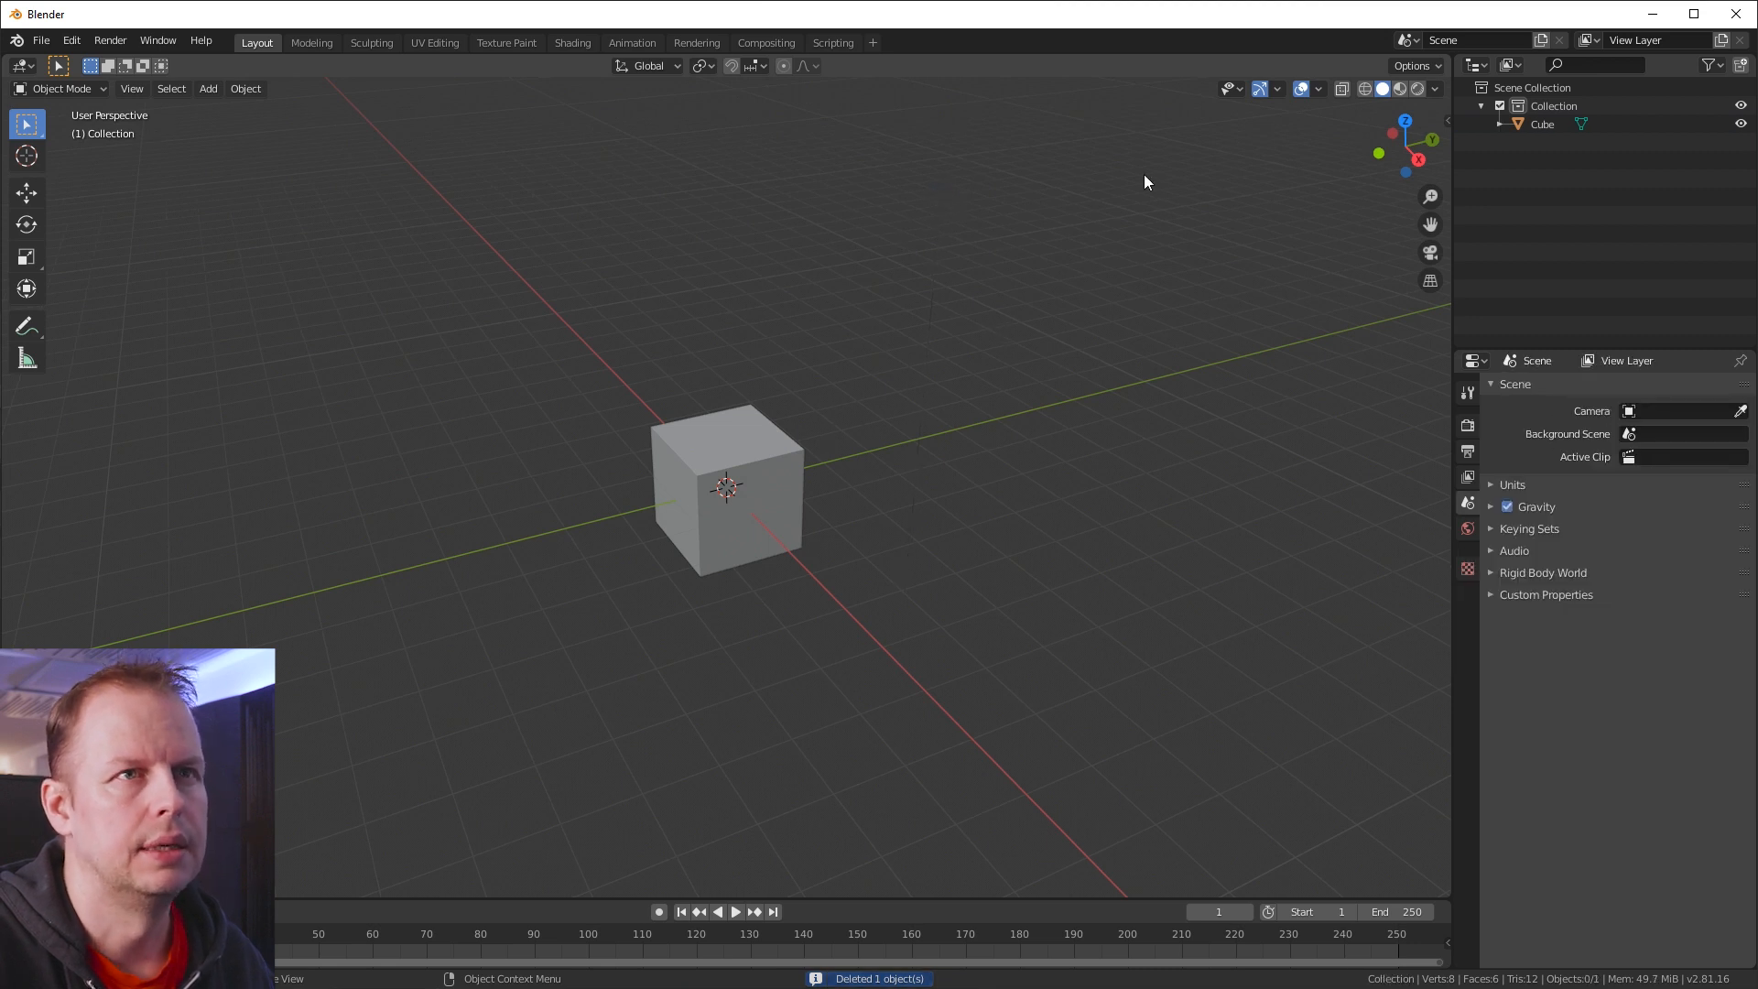
# In the Shading workspace, connect the palette image pear36-32x.png to the Base Color of the cube's material
pyautogui.click(586, 44)
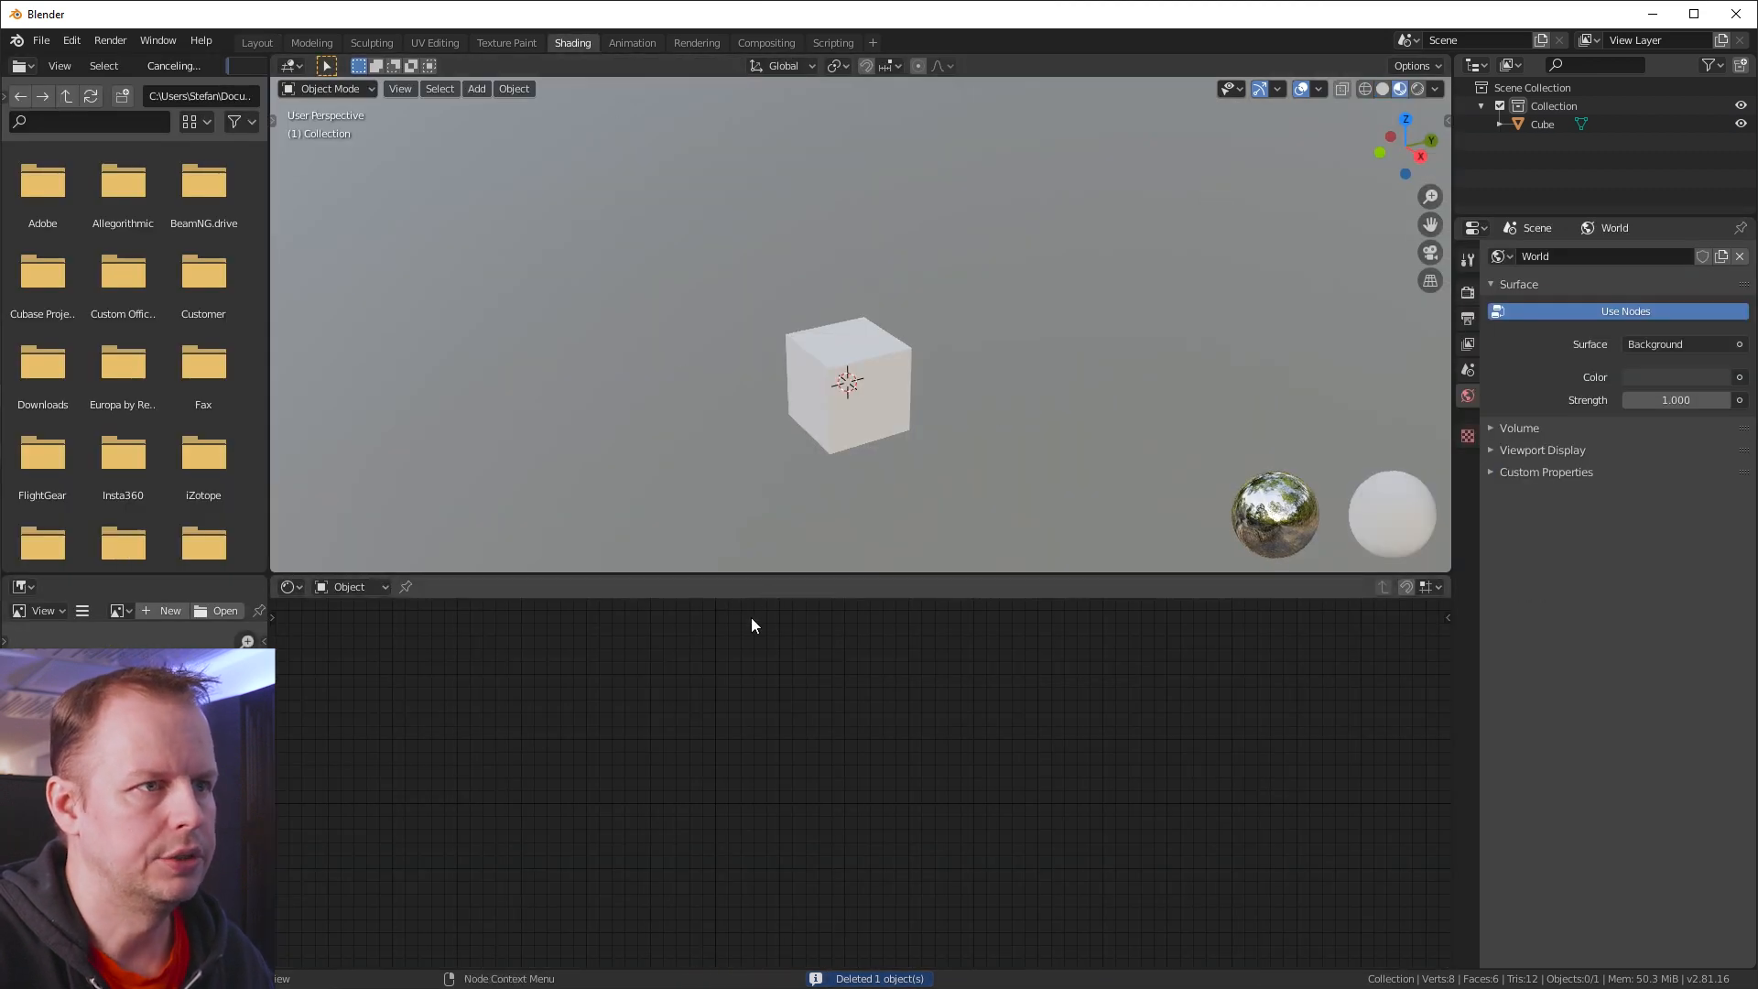
pyautogui.click(815, 371)
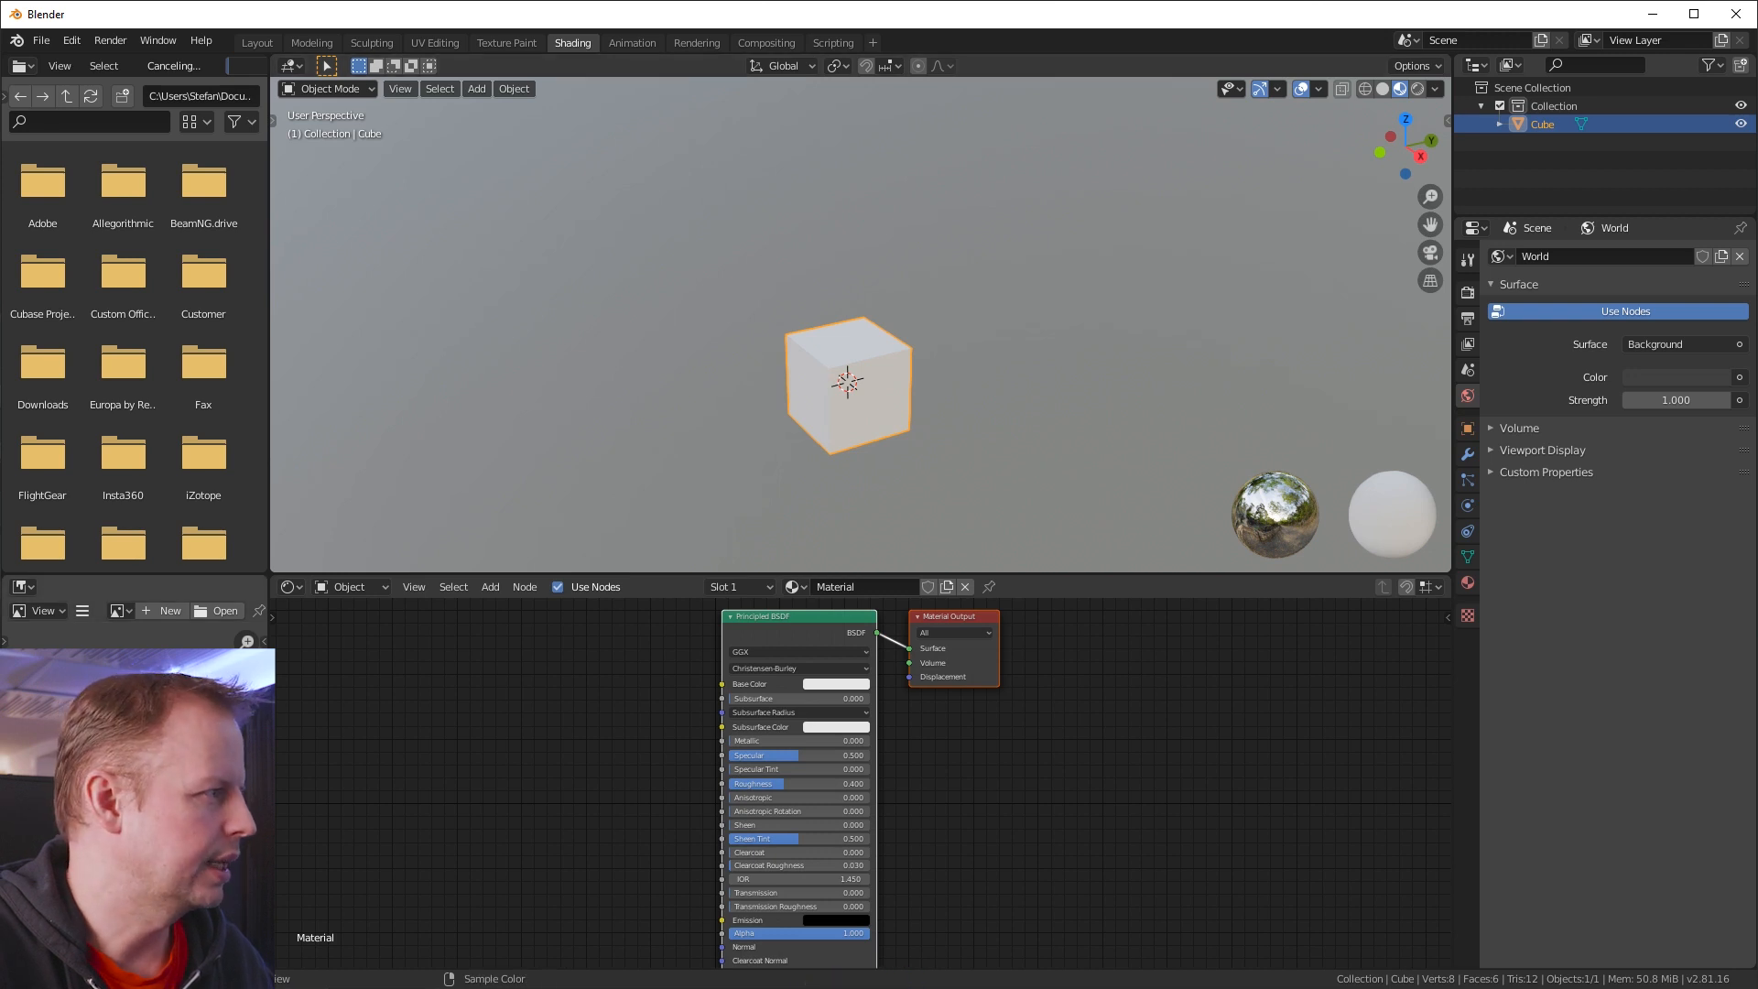
pyautogui.moveTo(0, 751); pyautogui.dragTo(722, 684)
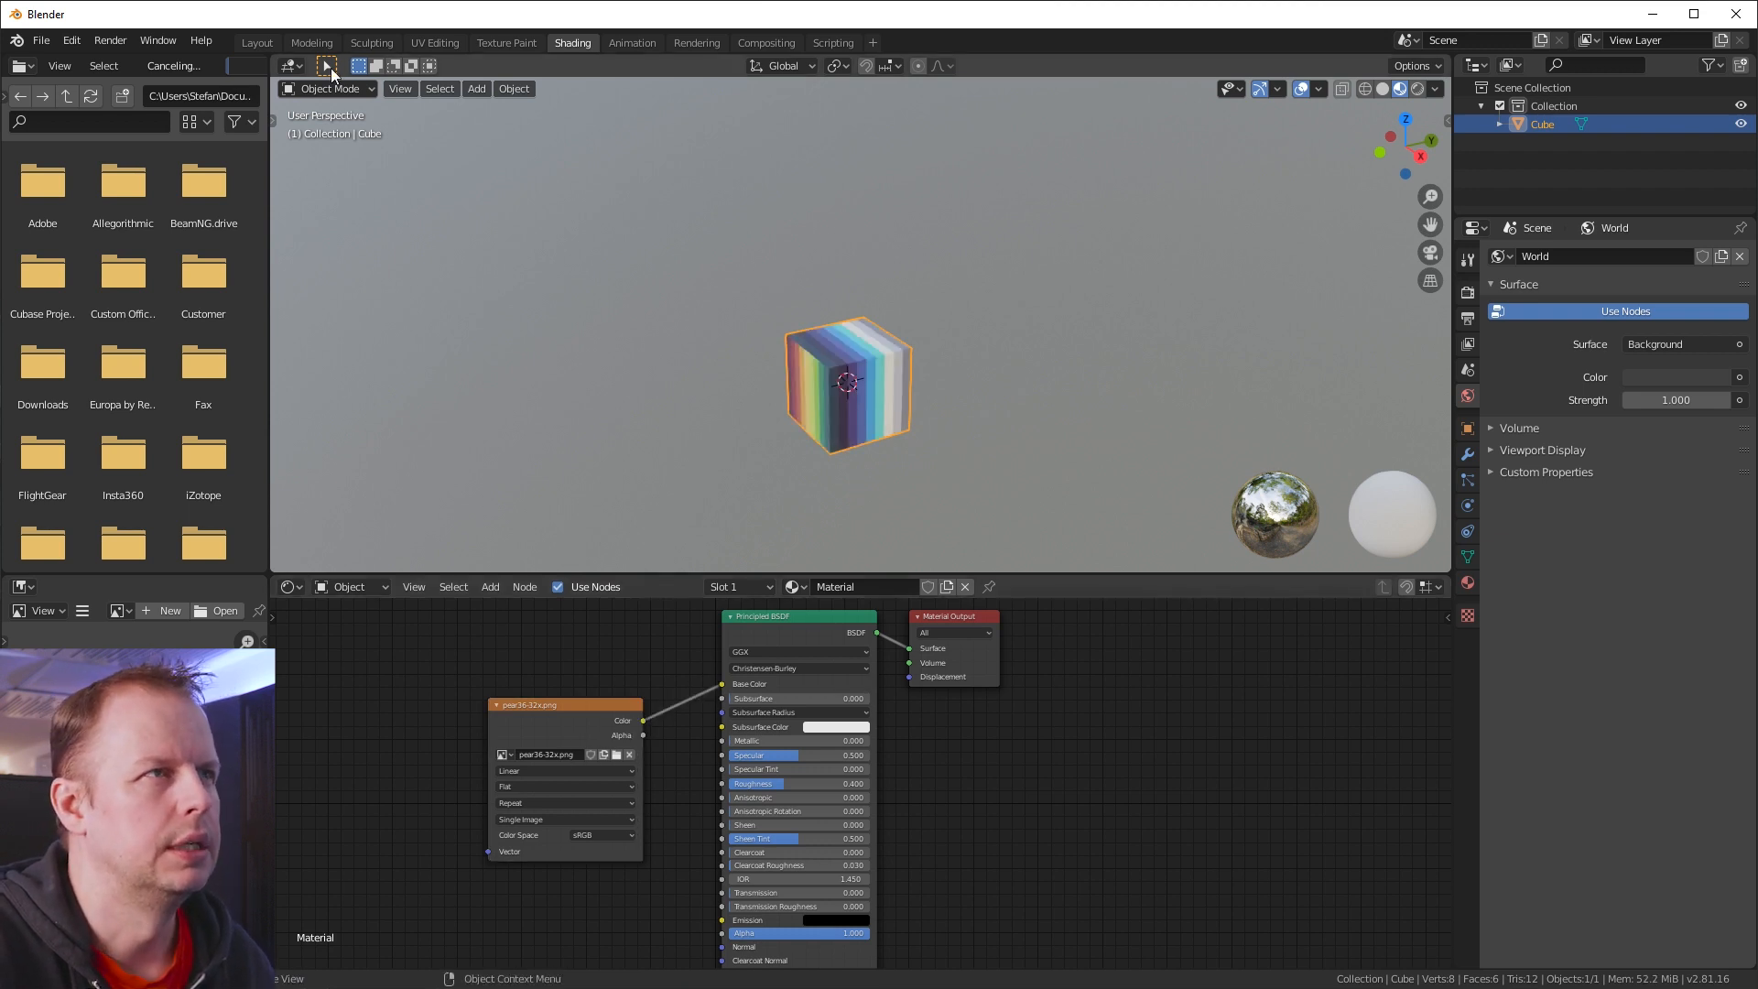
# In the UV Editing workspace, shrink the UV editor to a narrow strip and set the solid viewport shading color to Texture
pyautogui.click(434, 42)
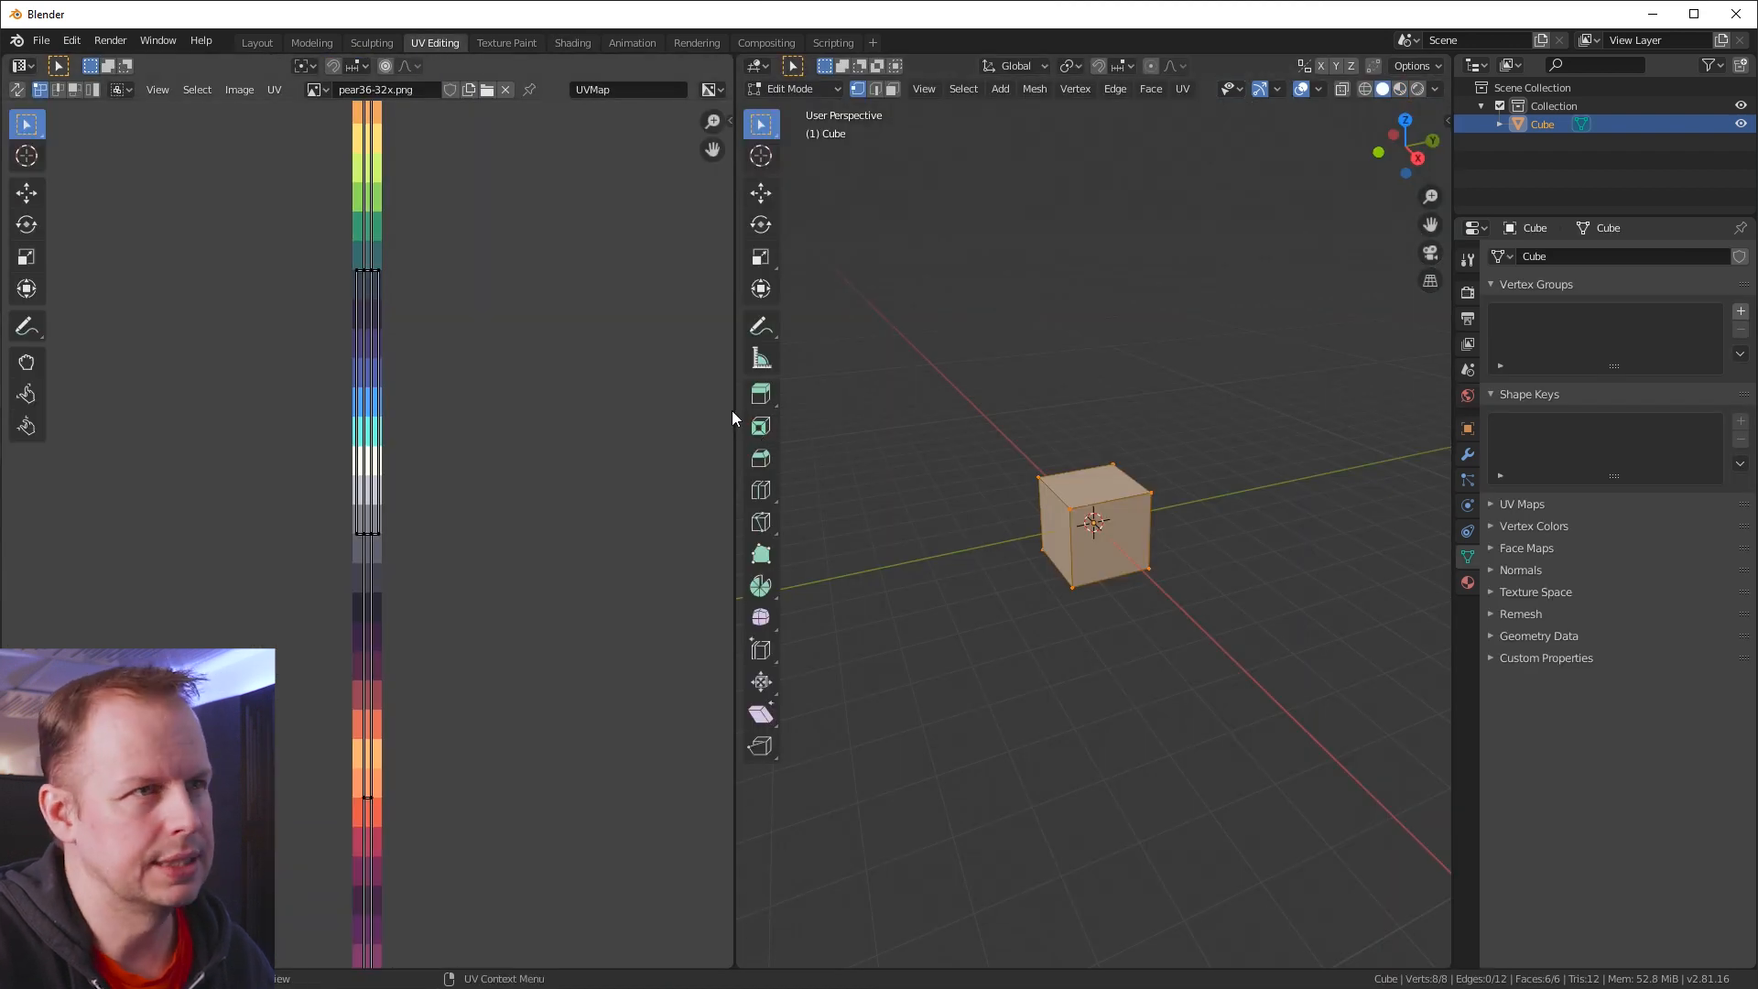
pyautogui.moveTo(735, 415); pyautogui.dragTo(92, 458)
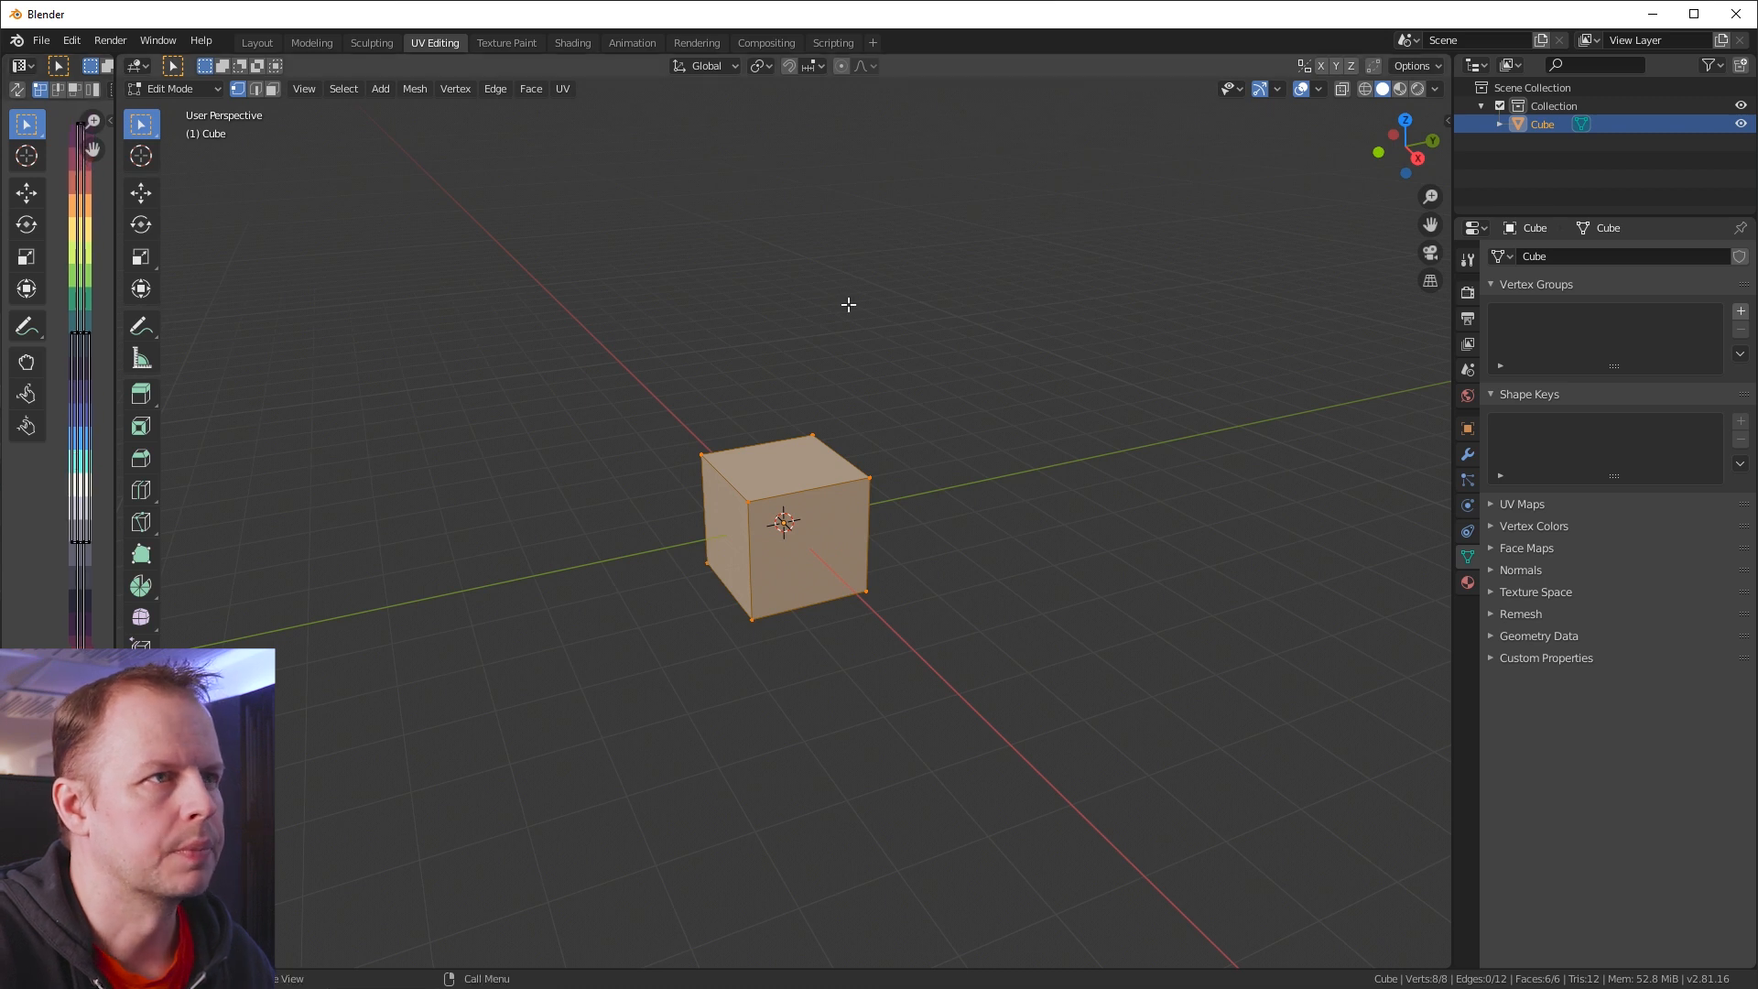
pyautogui.click(1435, 90)
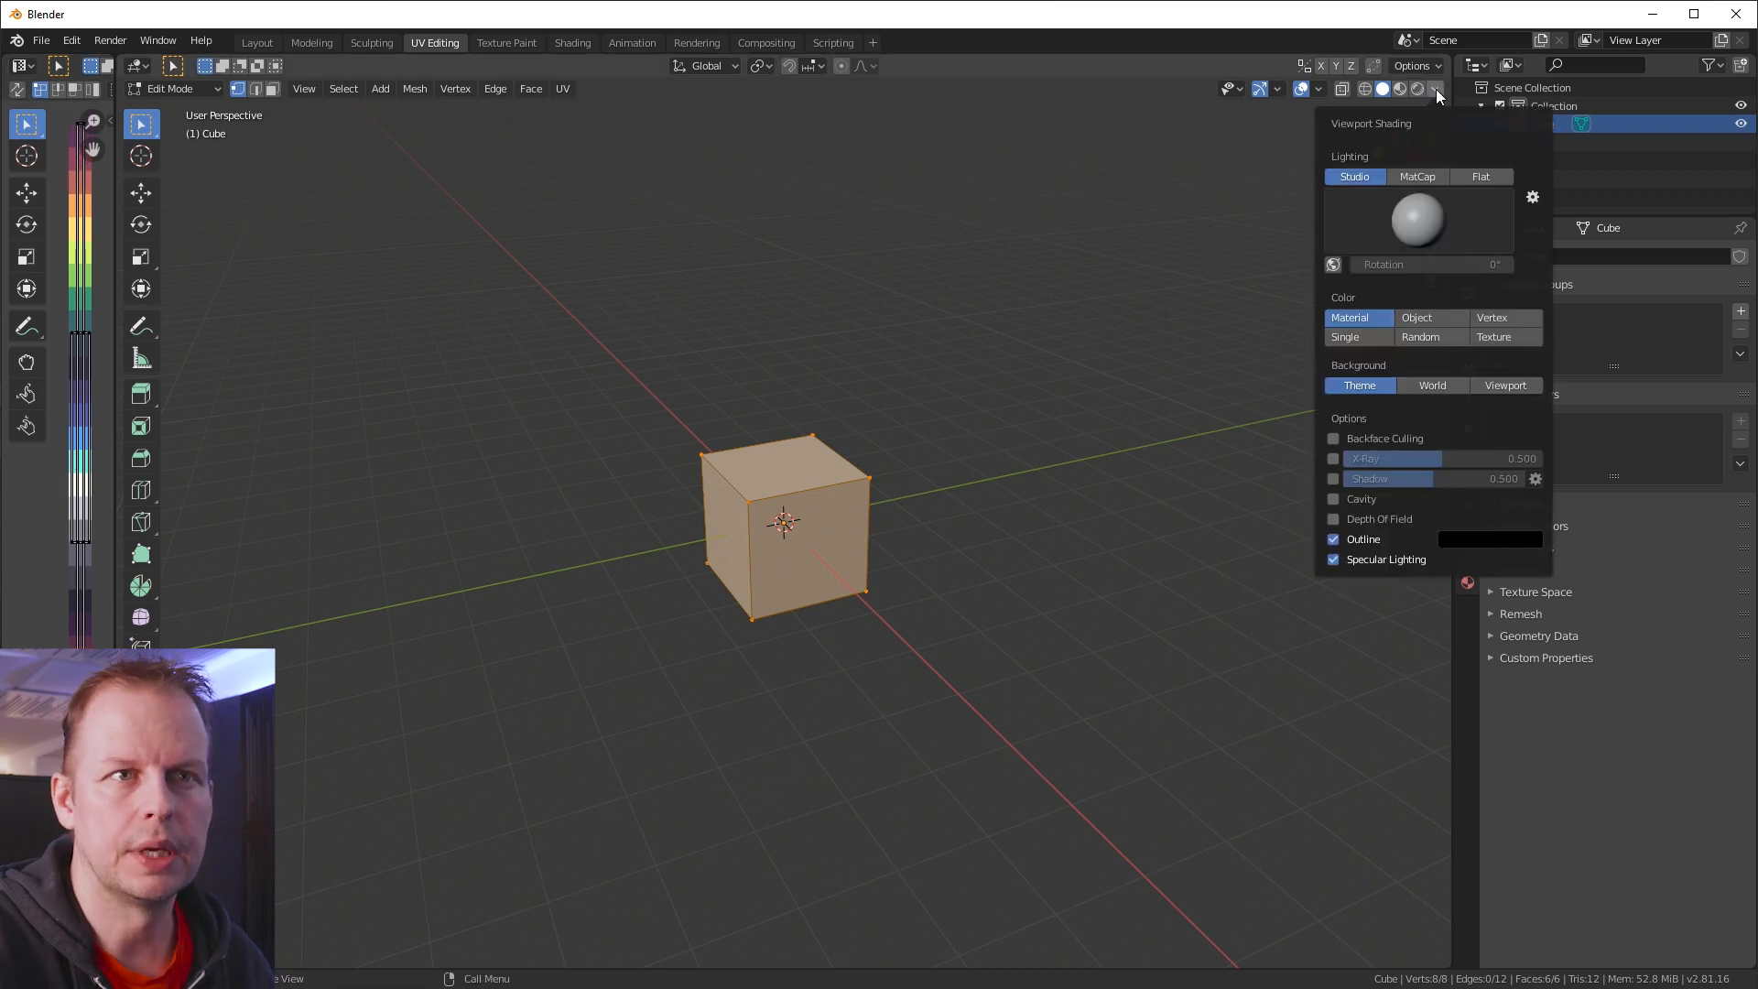
pyautogui.click(1502, 337)
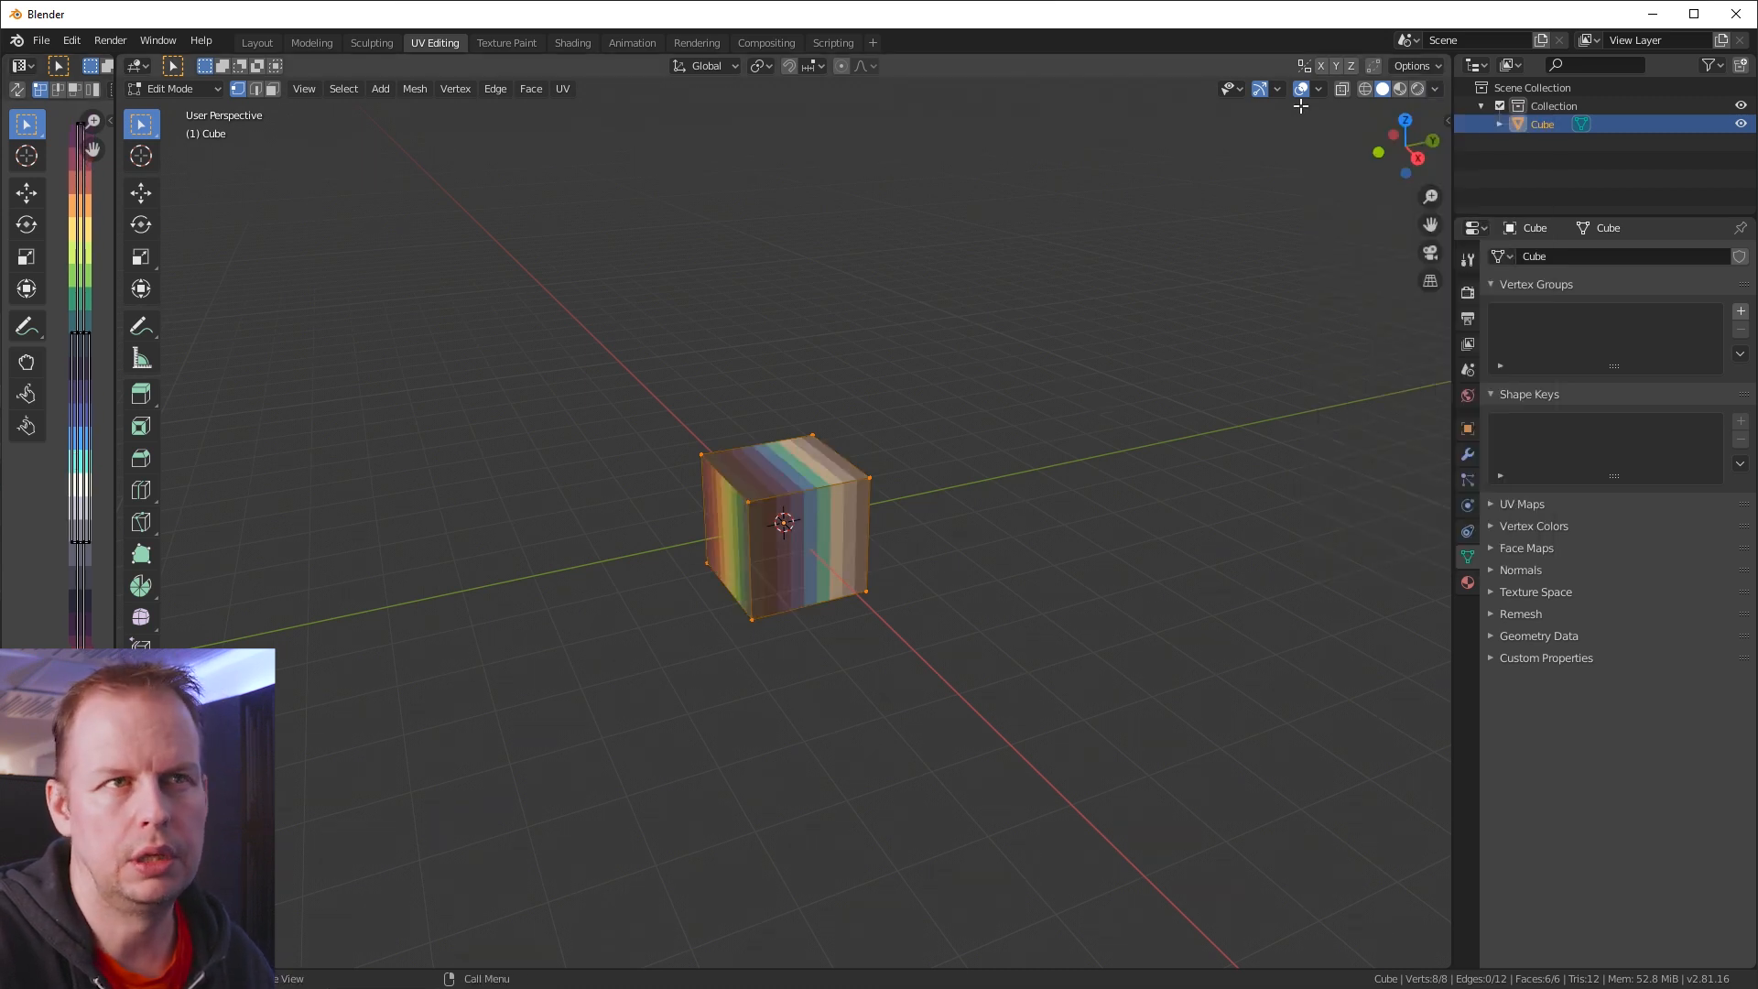
# Enable Shadow and Cavity in the viewport shading, with the cavity type set to Both
pyautogui.click(1435, 89)
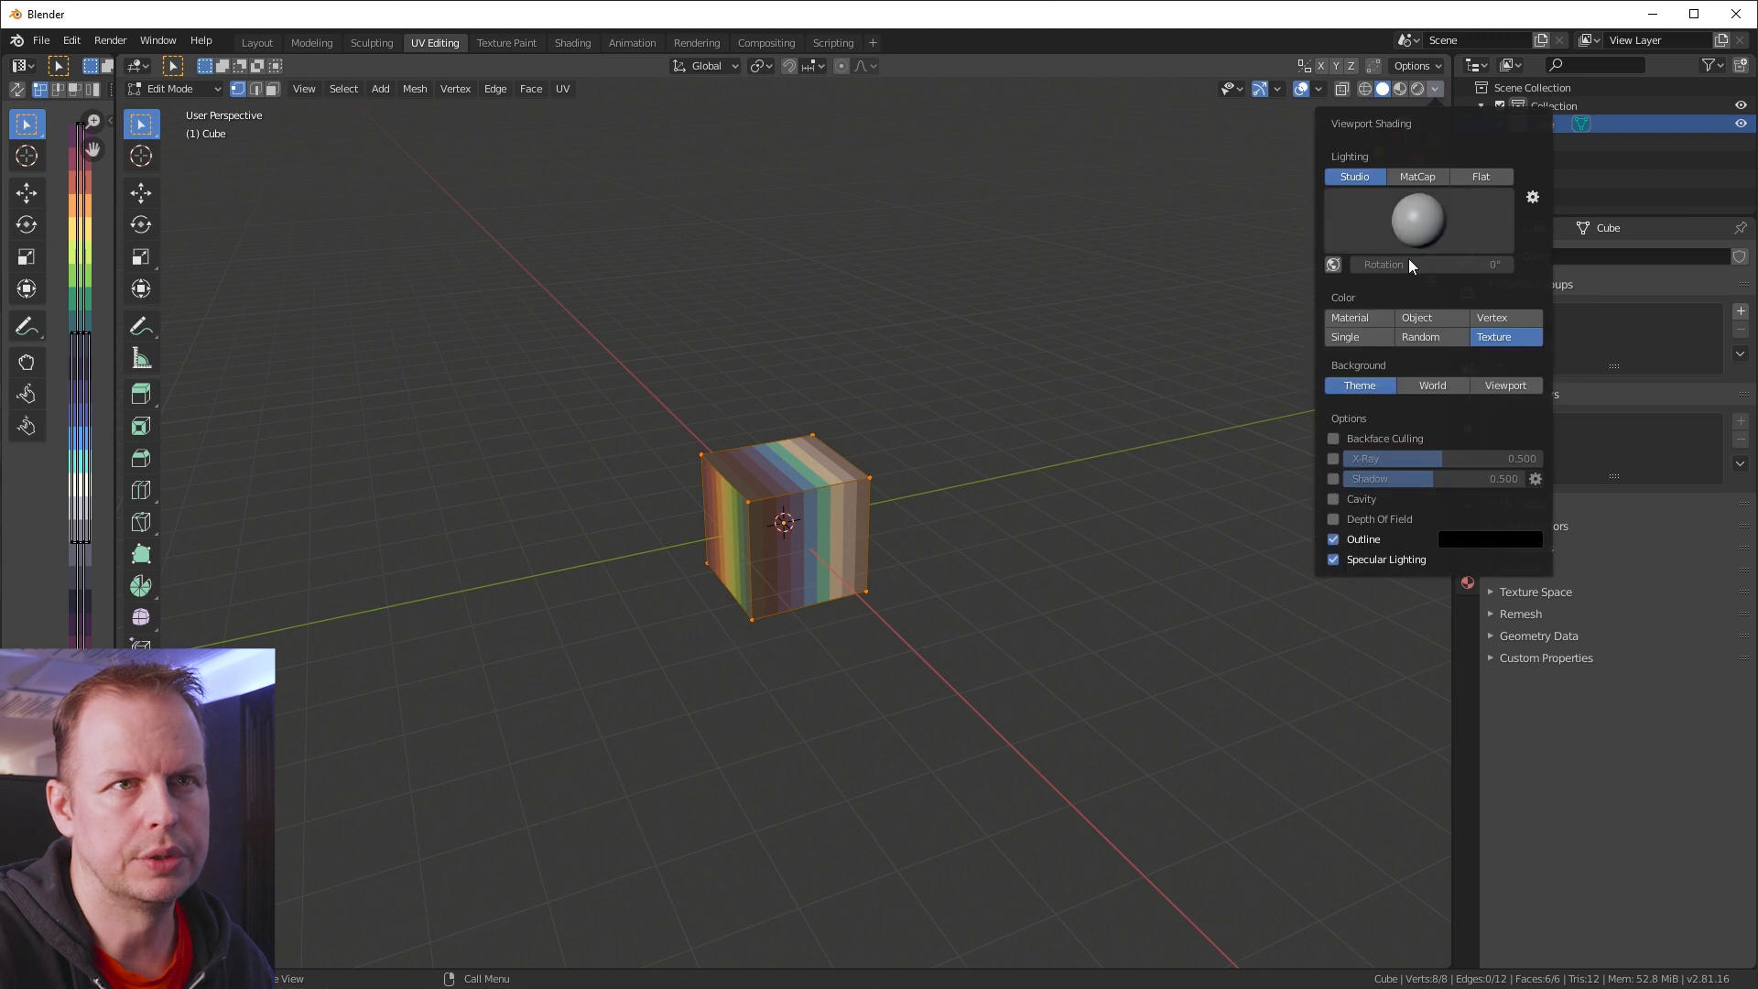
pyautogui.click(1334, 478)
pyautogui.click(1333, 499)
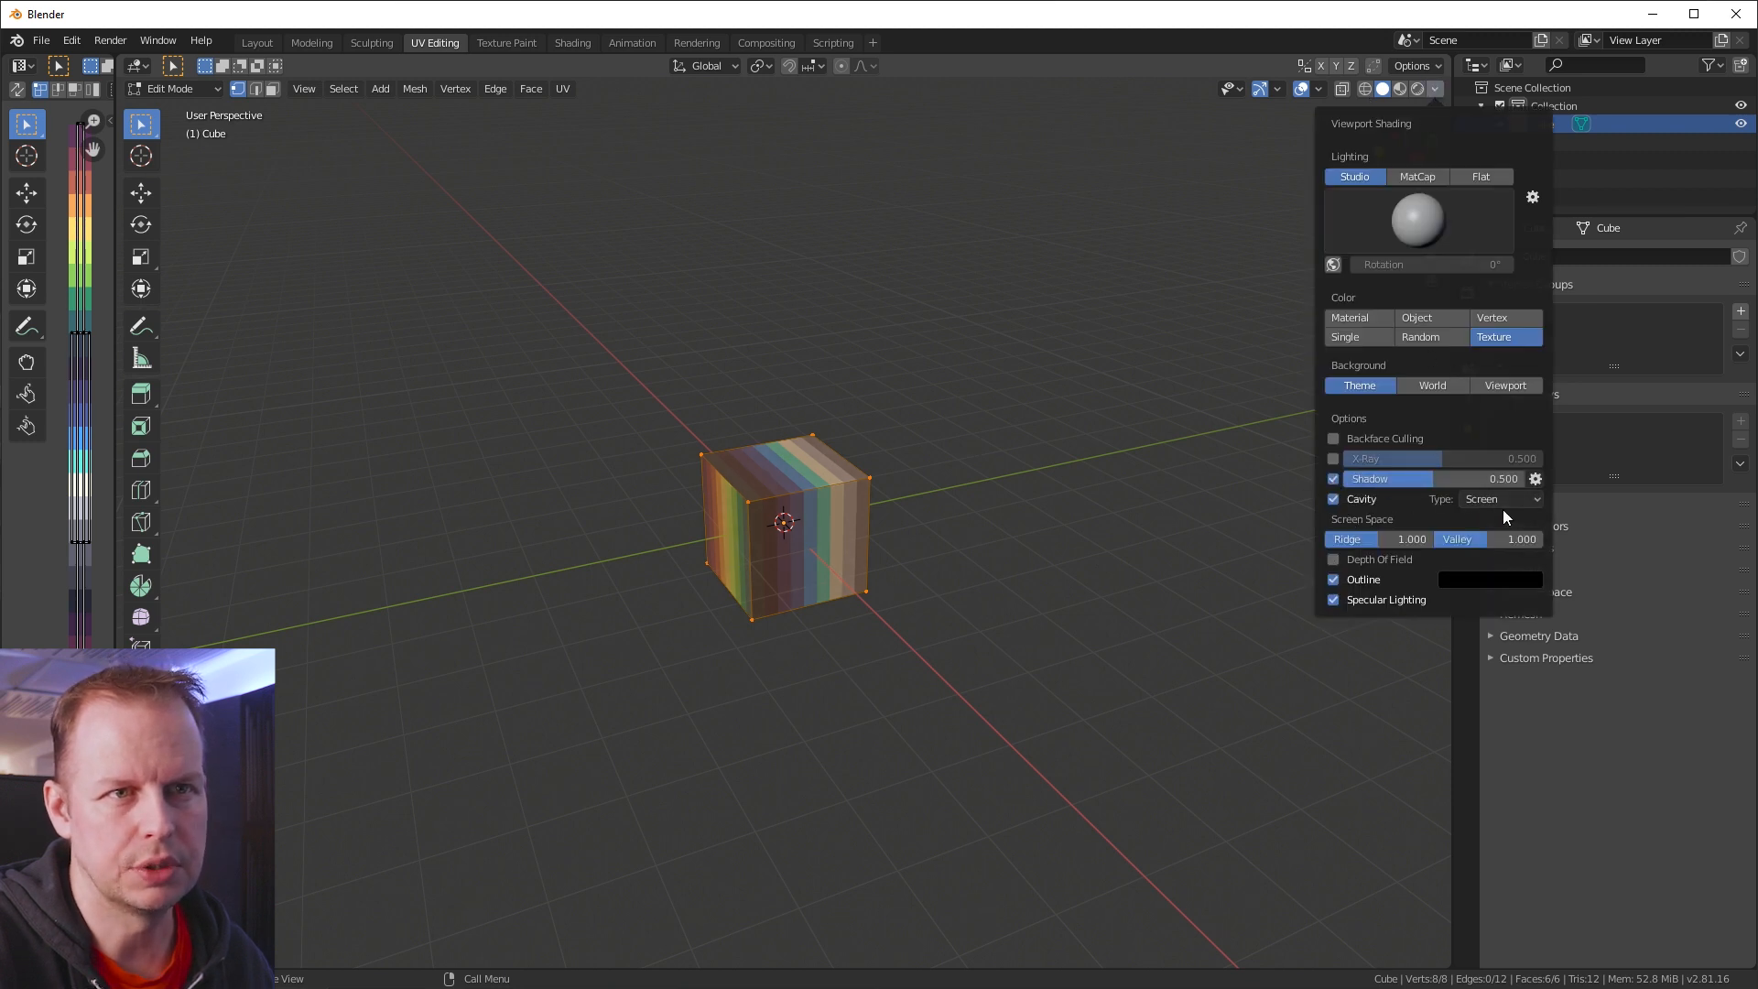
pyautogui.click(1488, 509)
pyautogui.click(1513, 552)
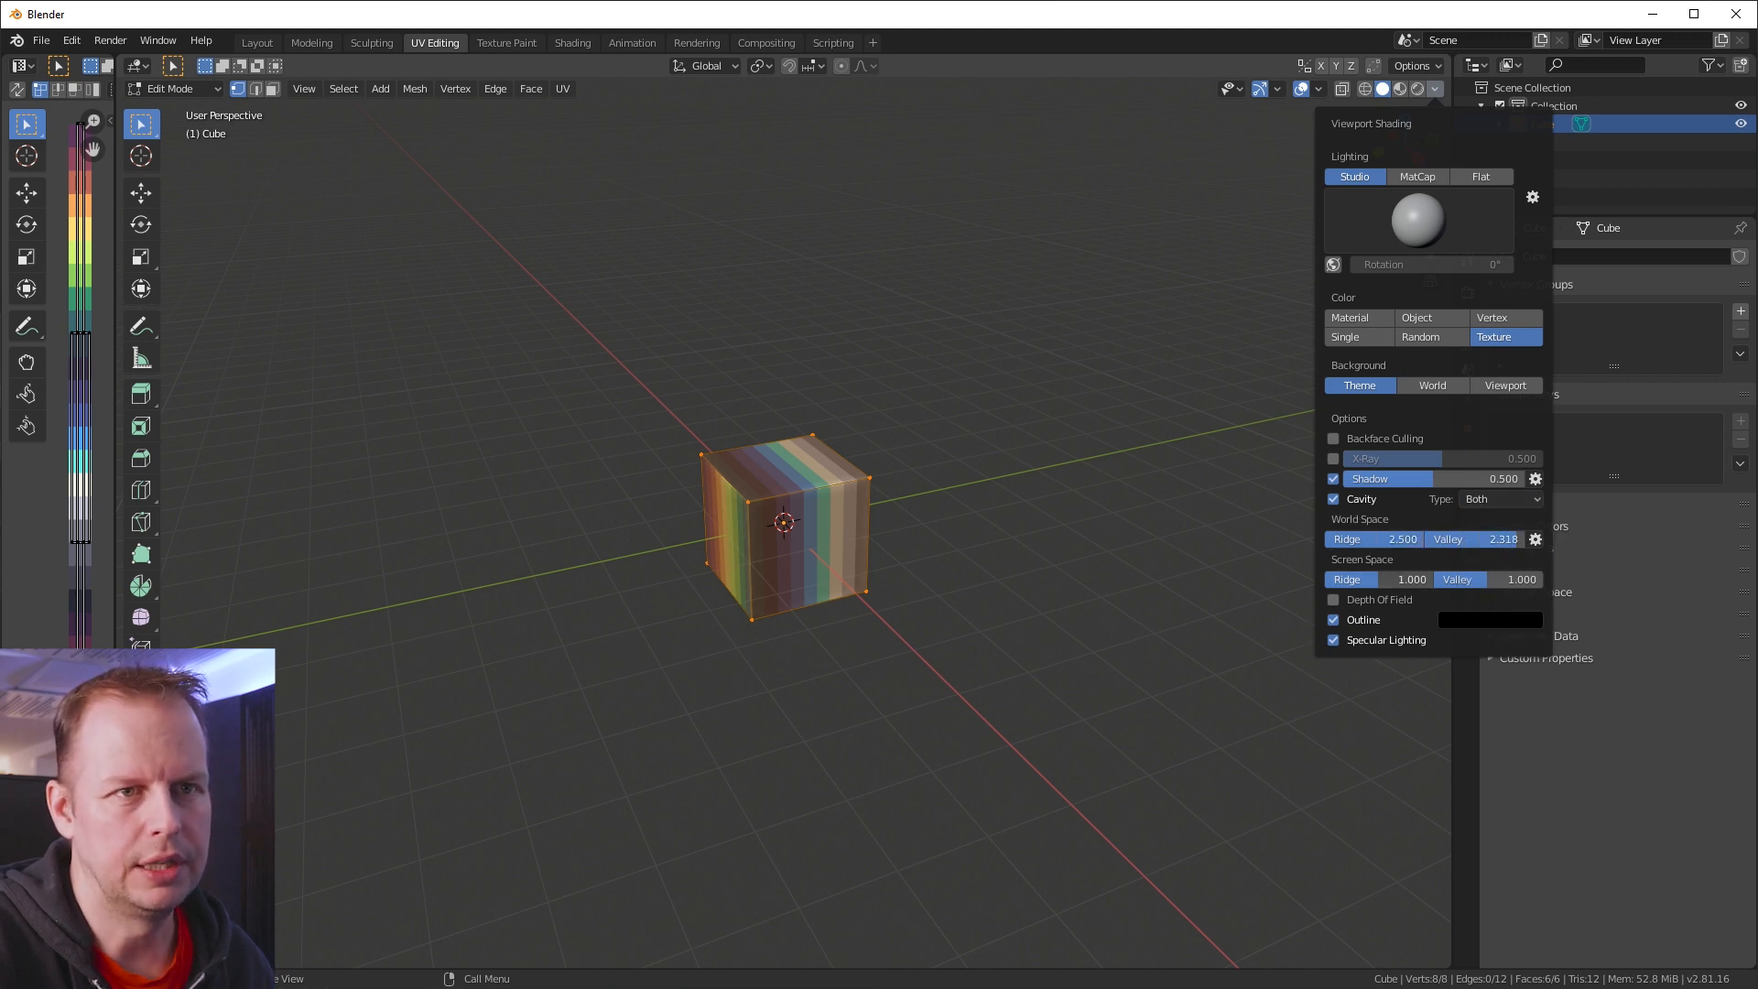
pyautogui.click(820, 379)
pyautogui.moveTo(738, 403); pyautogui.dragTo(785, 402, button='middle')
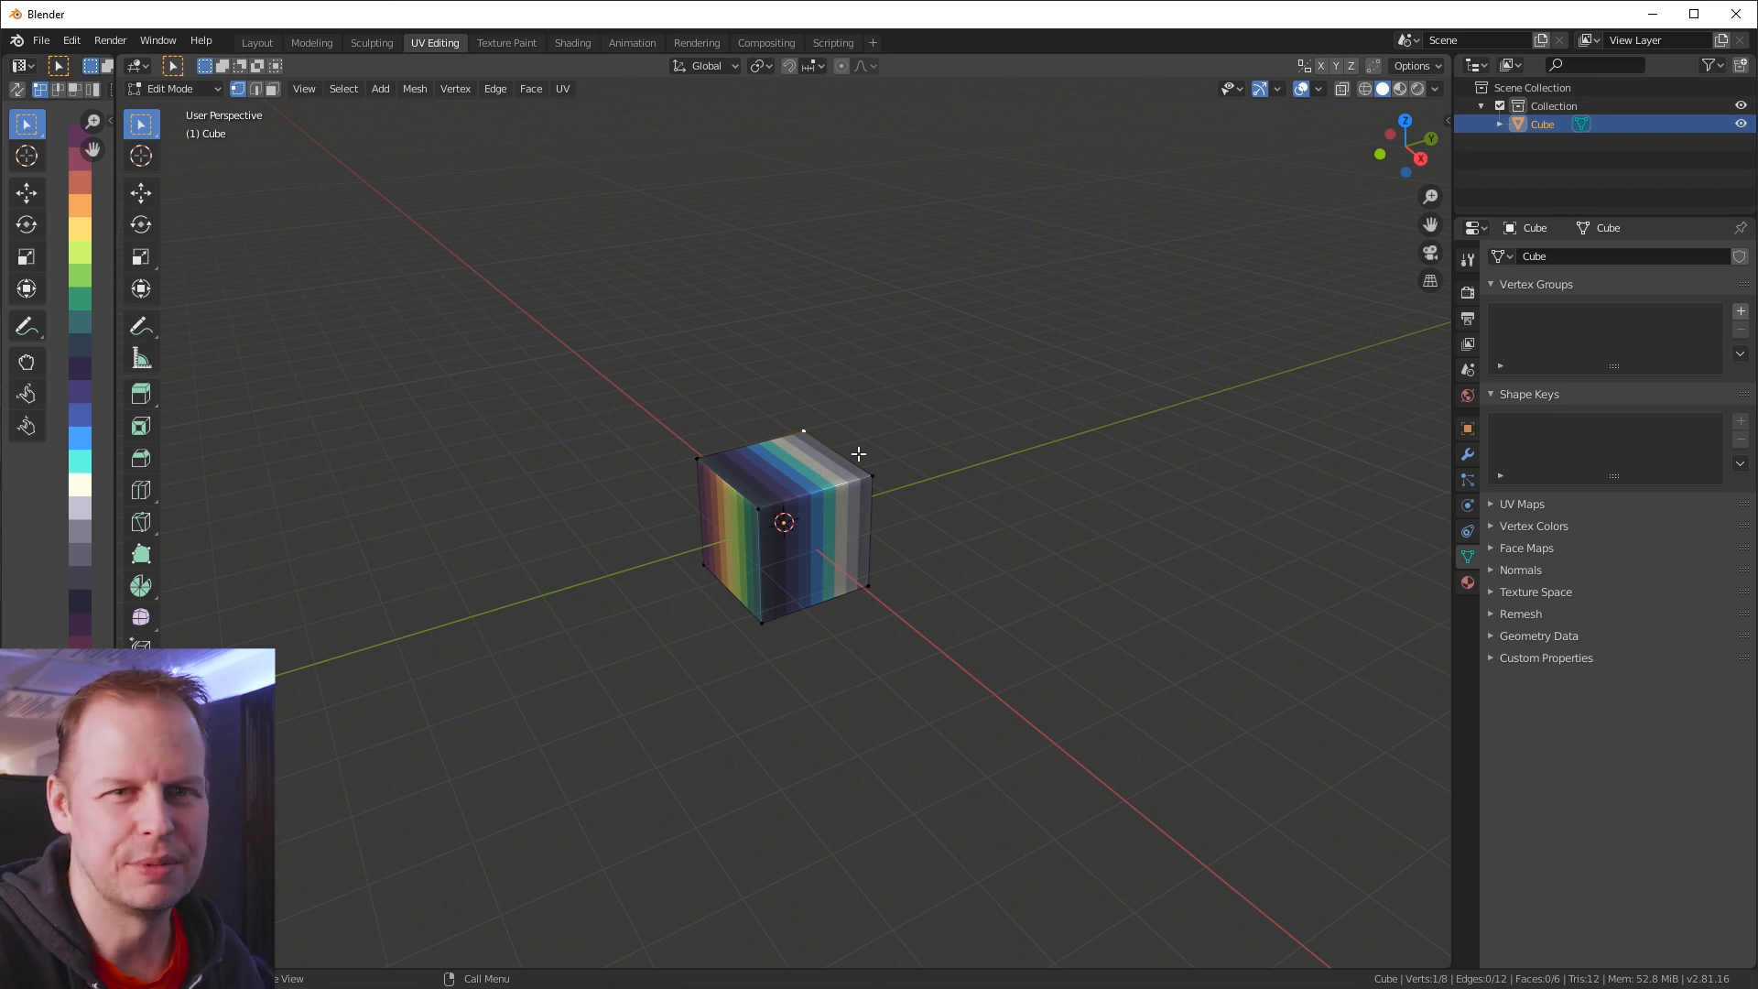
pyautogui.scroll(2, 844, 449)
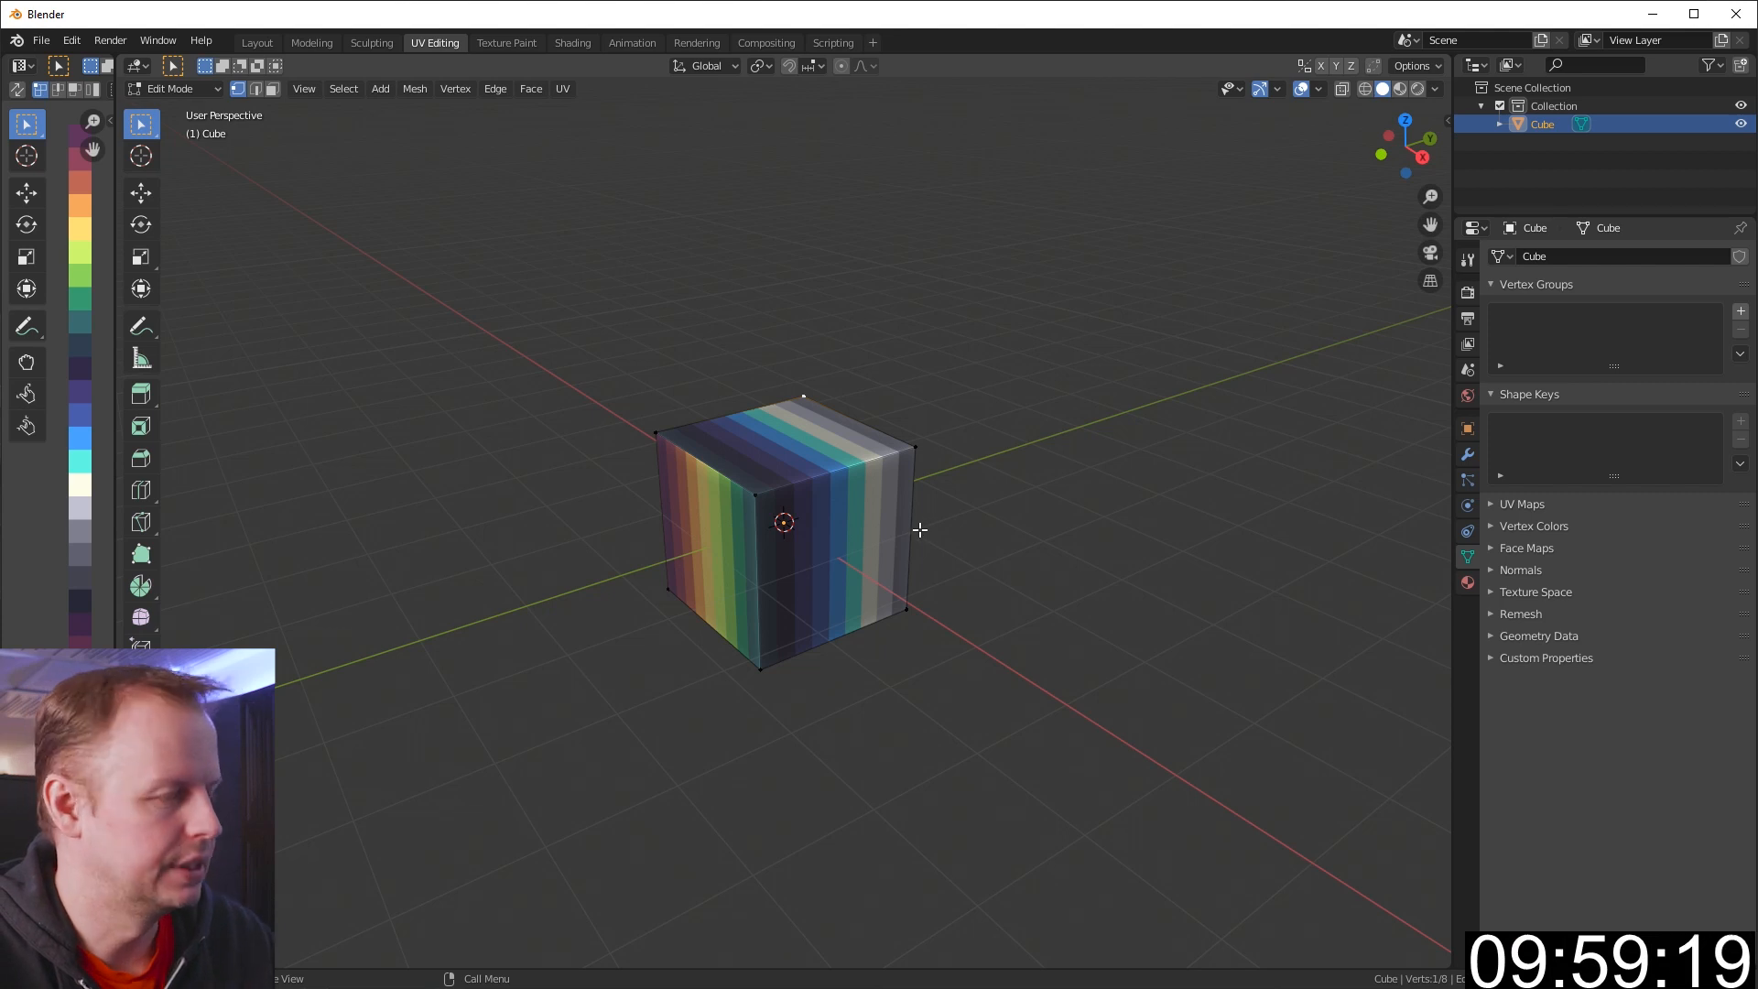
# Collapse all of the cube's UVs to a single point with scale 0 and move them onto the maroon swatch of the palette
pyautogui.scroll(-2, 805, 507)
pyautogui.moveTo(788, 509); pyautogui.dragTo(804, 505, button='middle')
pyautogui.press('Tab')
pyautogui.press('Tab')
pyautogui.press('a')
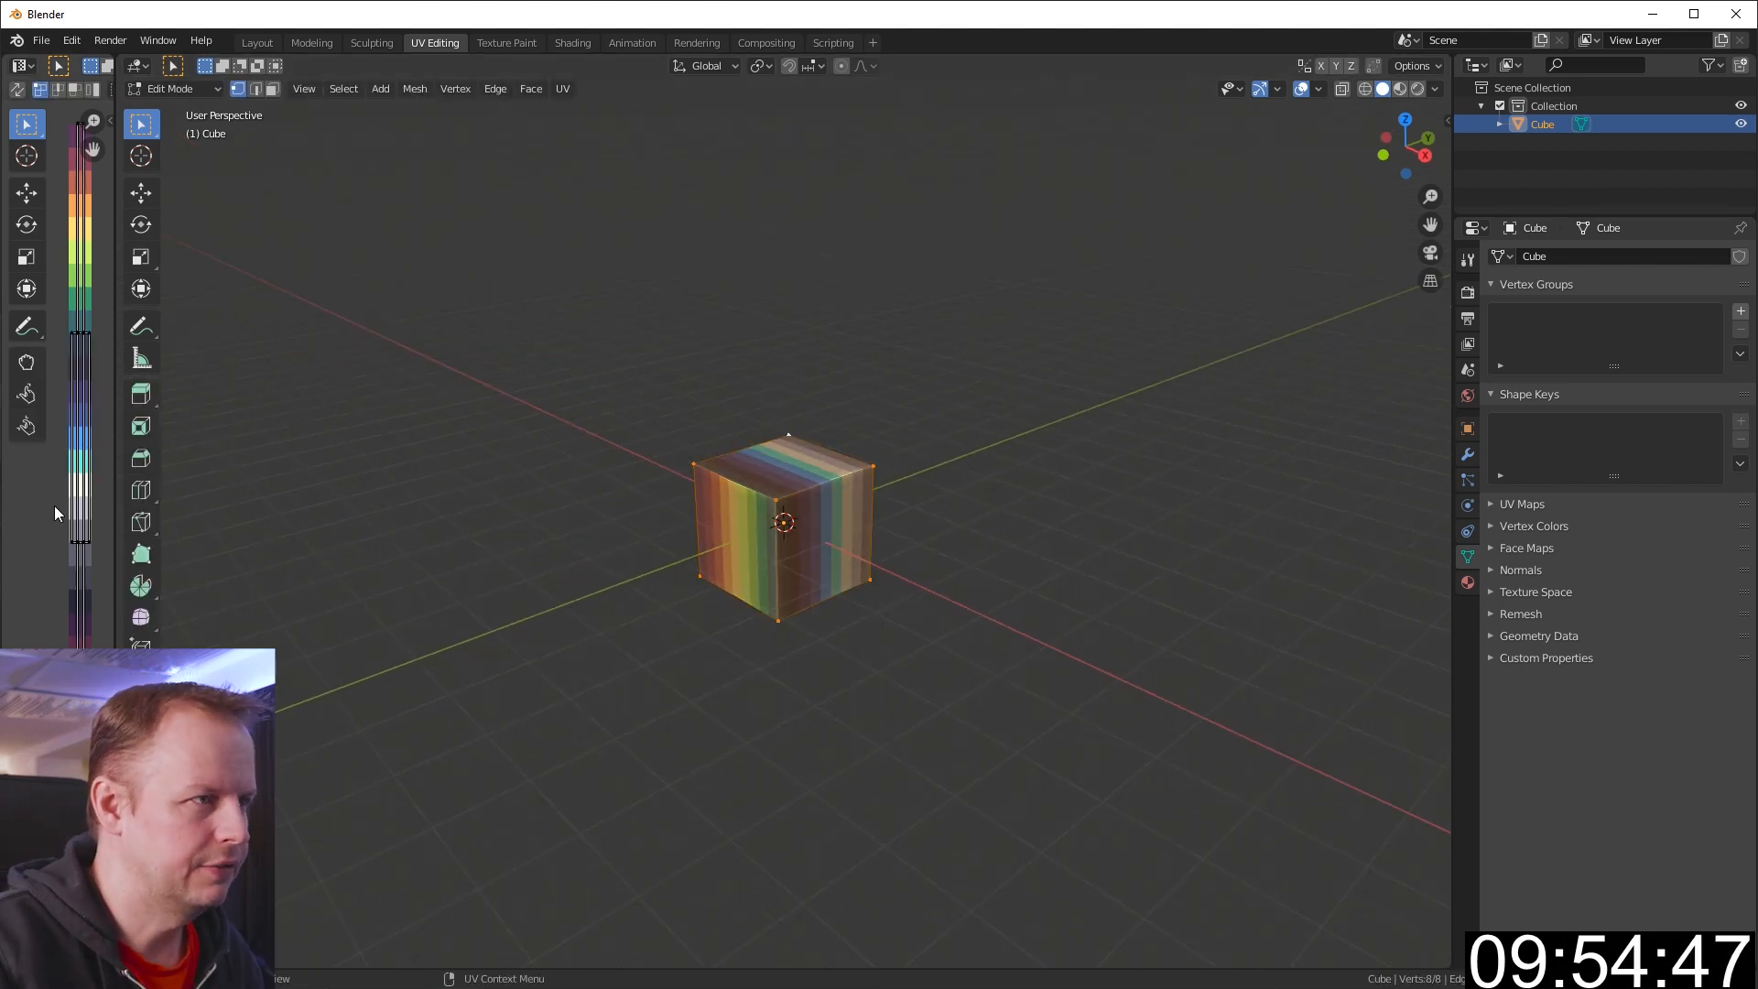
pyautogui.press('s')
pyautogui.press('x')
pyautogui.press('0')
pyautogui.click(74, 553)
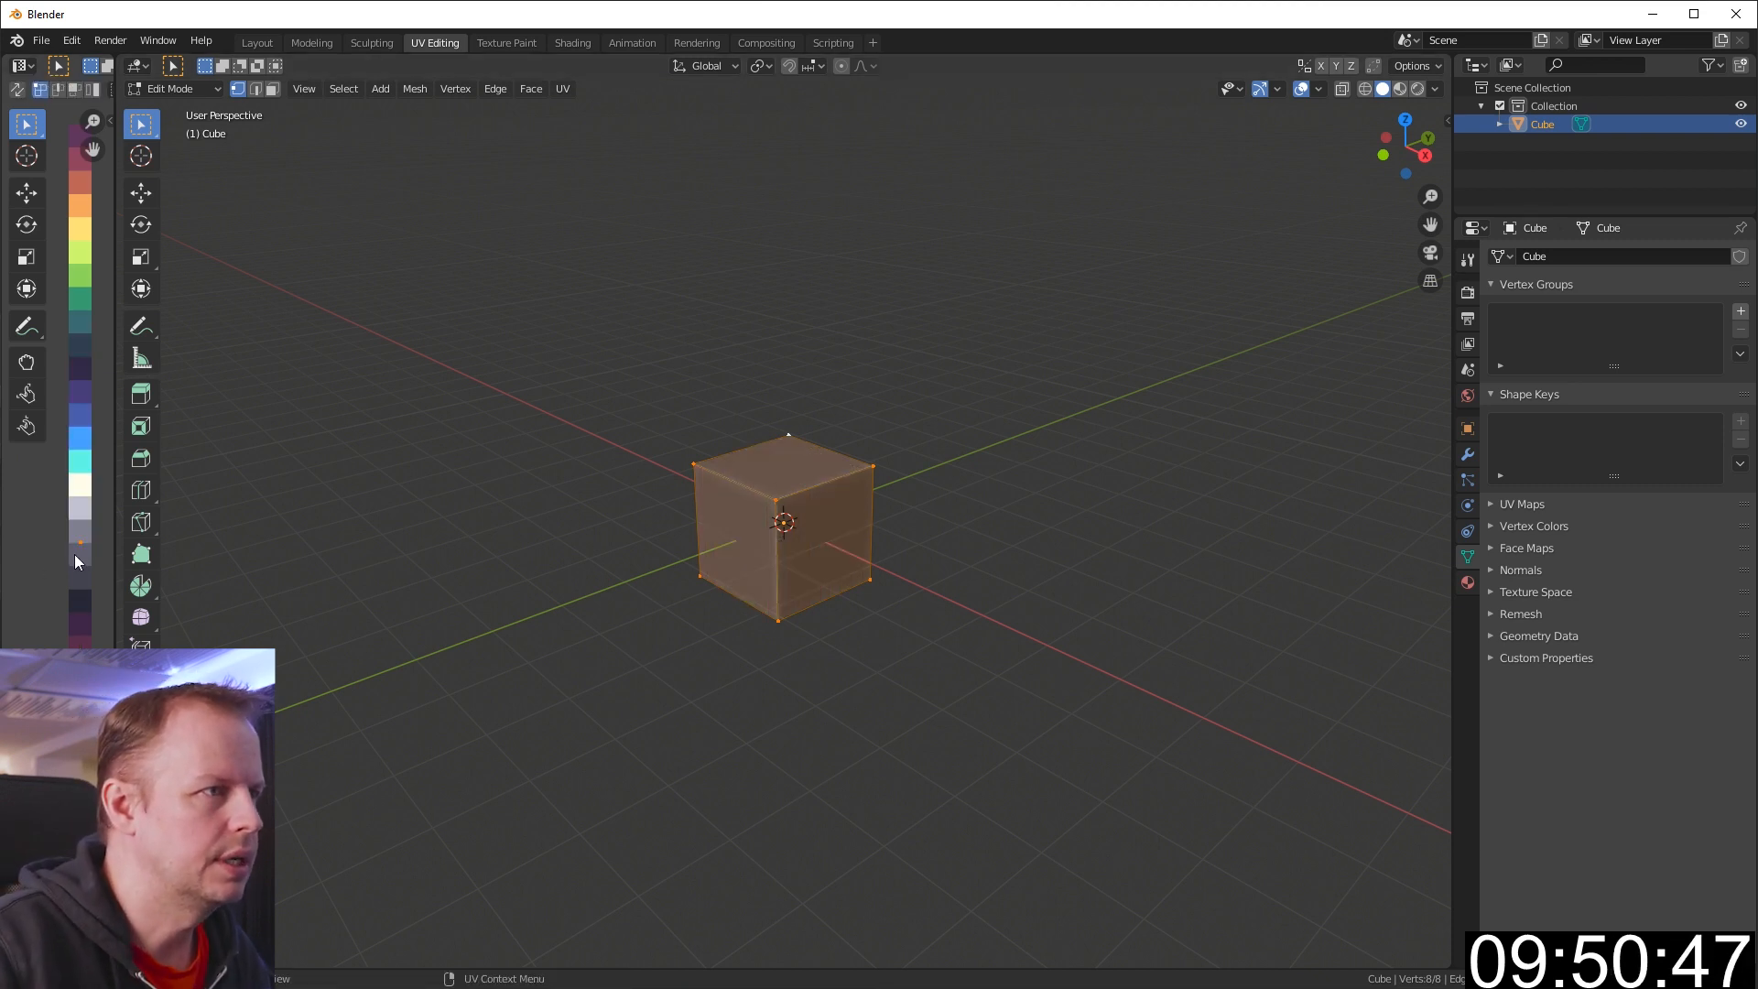
pyautogui.press('g')
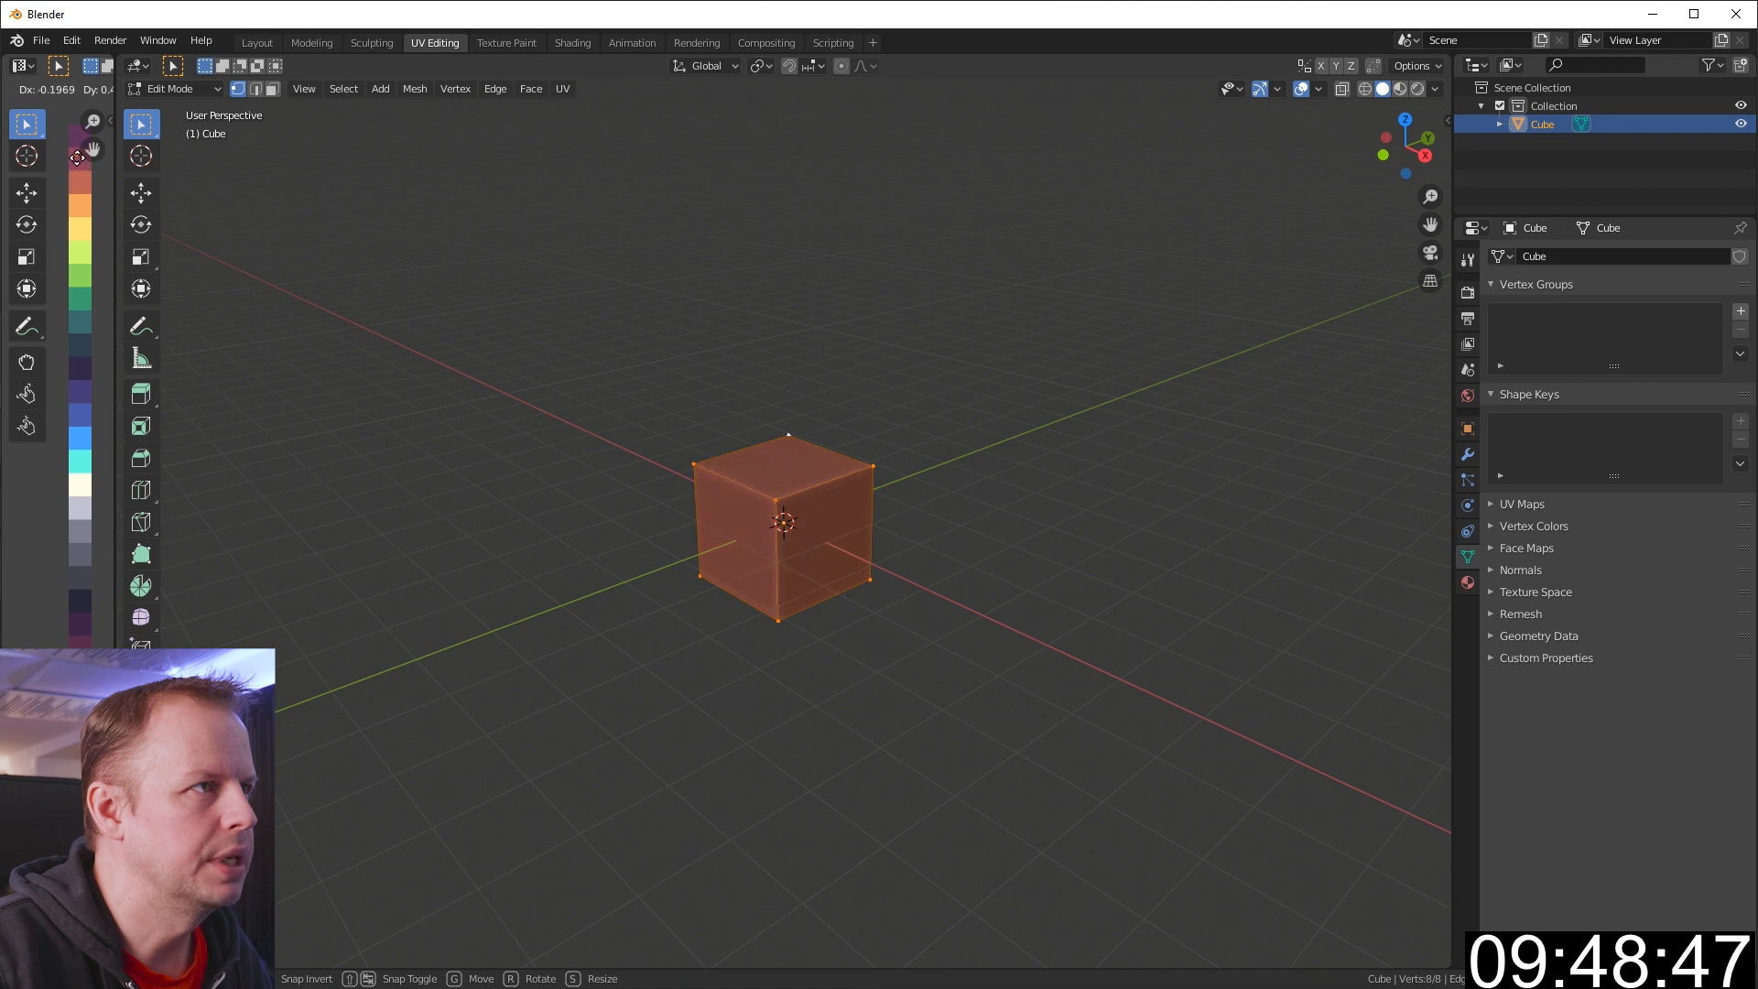
pyautogui.click(86, 165)
# Stretch the whole cube to about 7.7 times its length along global X, and adjust the bar's overall size
pyautogui.scroll(-3, 852, 503)
pyautogui.moveTo(851, 502); pyautogui.dragTo(949, 573, button='middle')
pyautogui.scroll(-2, 819, 519)
pyautogui.press('3')
pyautogui.click(807, 529)
pyautogui.press('a')
pyautogui.press('s')
pyautogui.press('x')
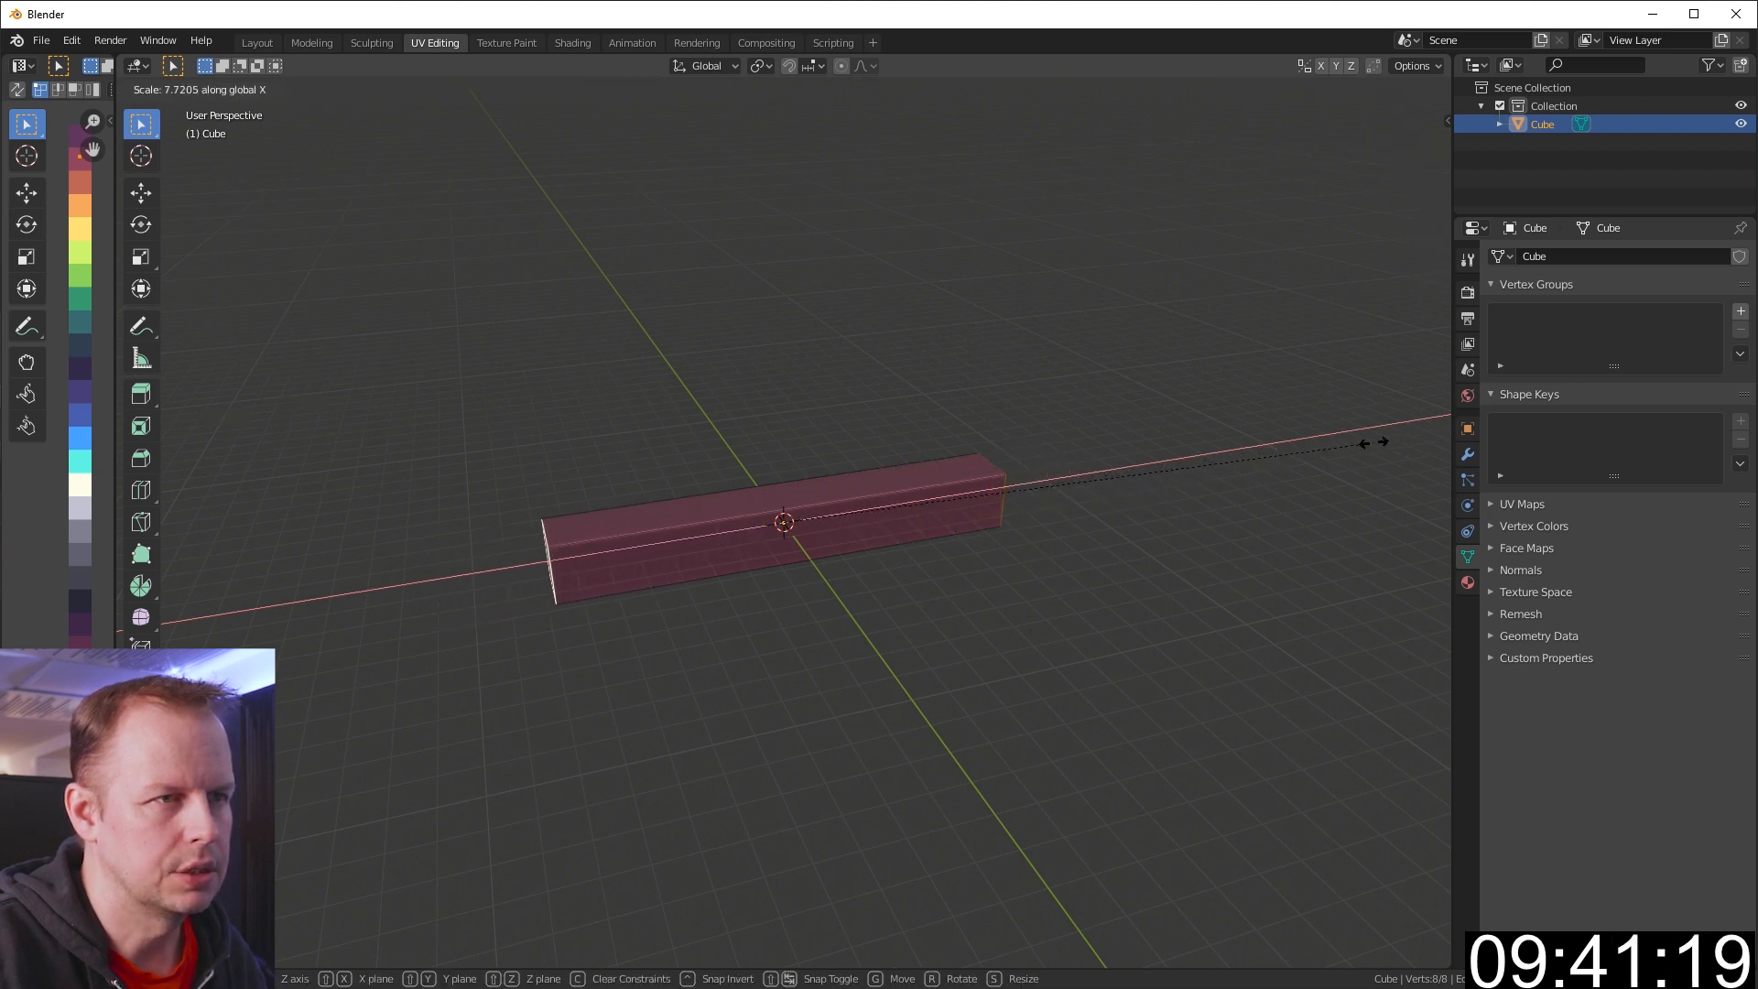
pyautogui.click(1373, 442)
pyautogui.moveTo(1053, 513); pyautogui.dragTo(974, 482, button='middle')
pyautogui.press('s')
pyautogui.click(929, 494)
# Add seven evenly spaced loop cuts across the length of the bar
pyautogui.scroll(-1, 974, 482)
pyautogui.hotkey('ctrl', 'r')
pyautogui.scroll(3, 696, 515)
pyautogui.scroll(3, 696, 516)
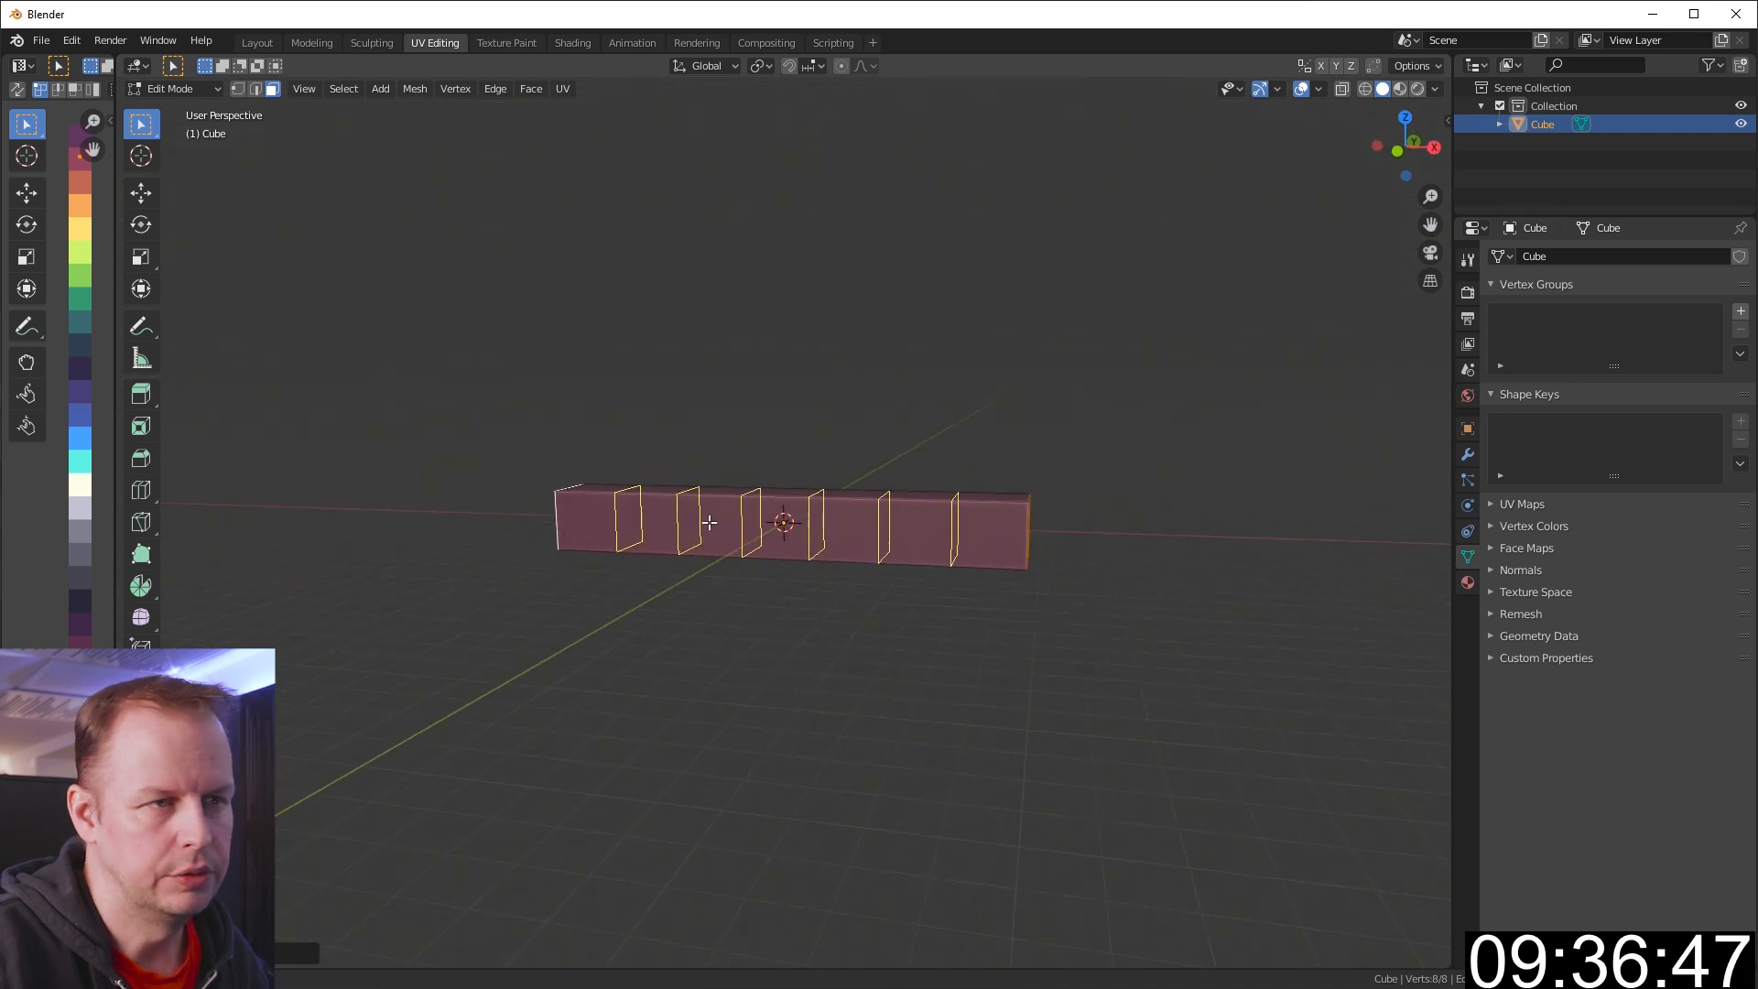
pyautogui.click(745, 533)
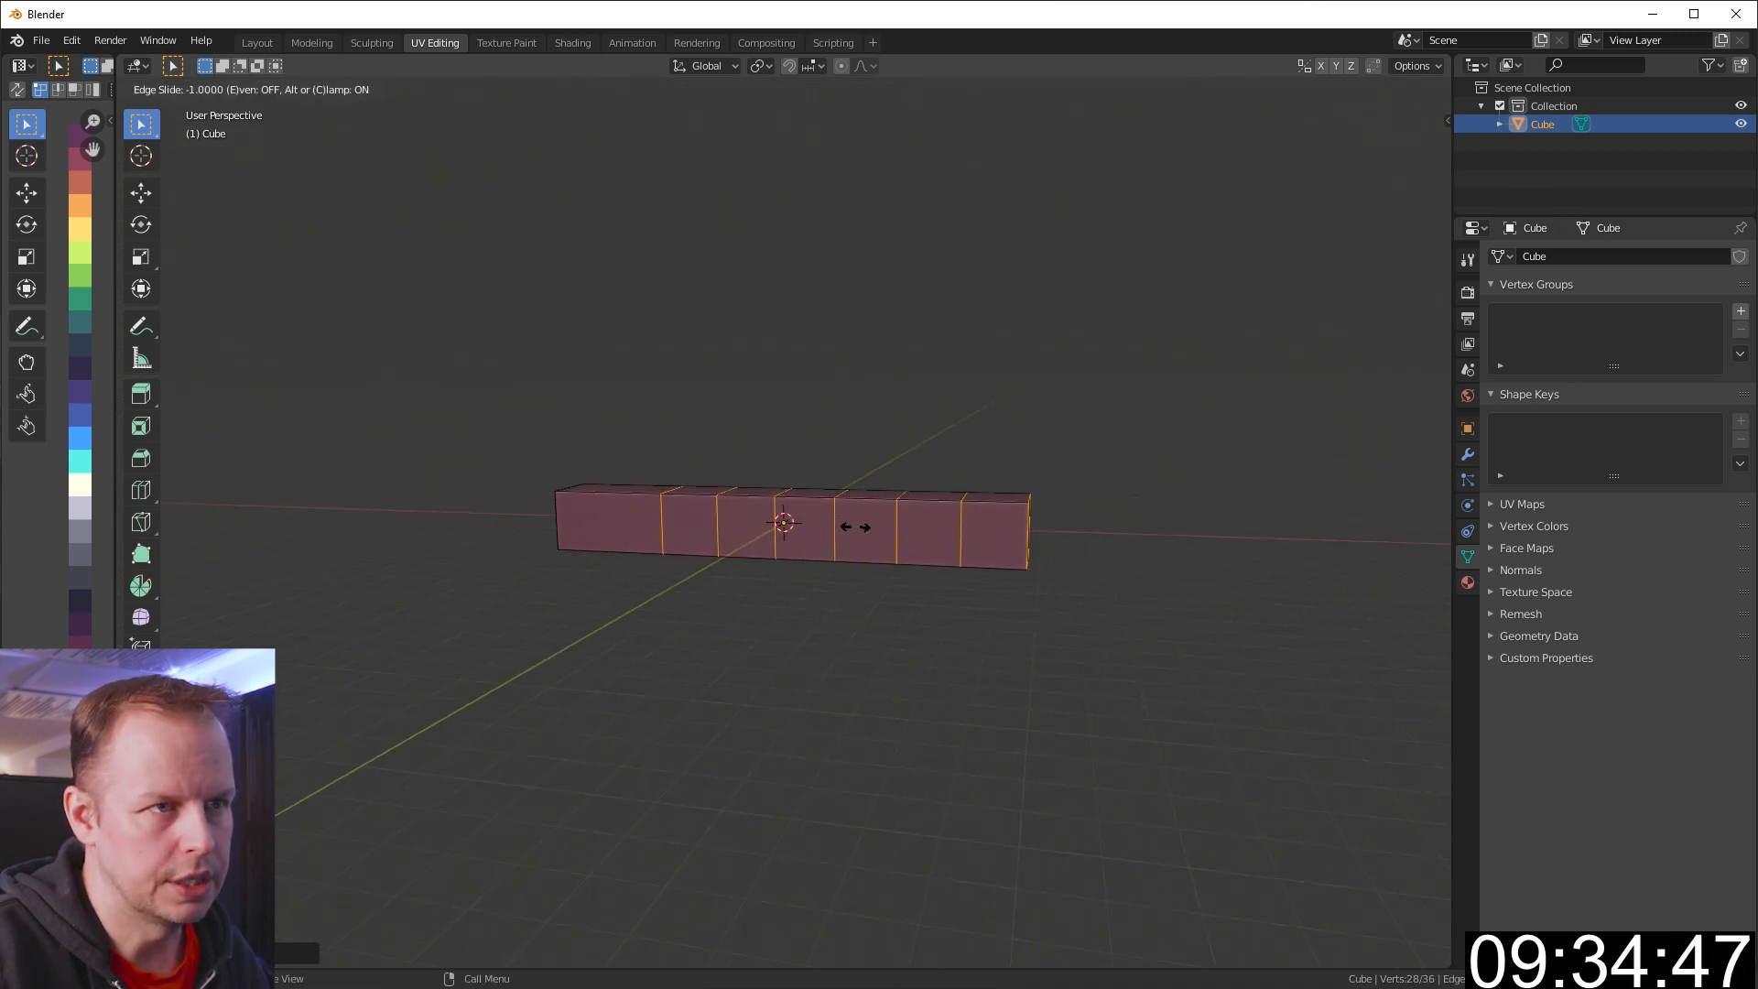
pyautogui.rightClick(926, 531)
pyautogui.moveTo(926, 531); pyautogui.dragTo(895, 504, button='middle')
pyautogui.scroll(3, 1087, 558)
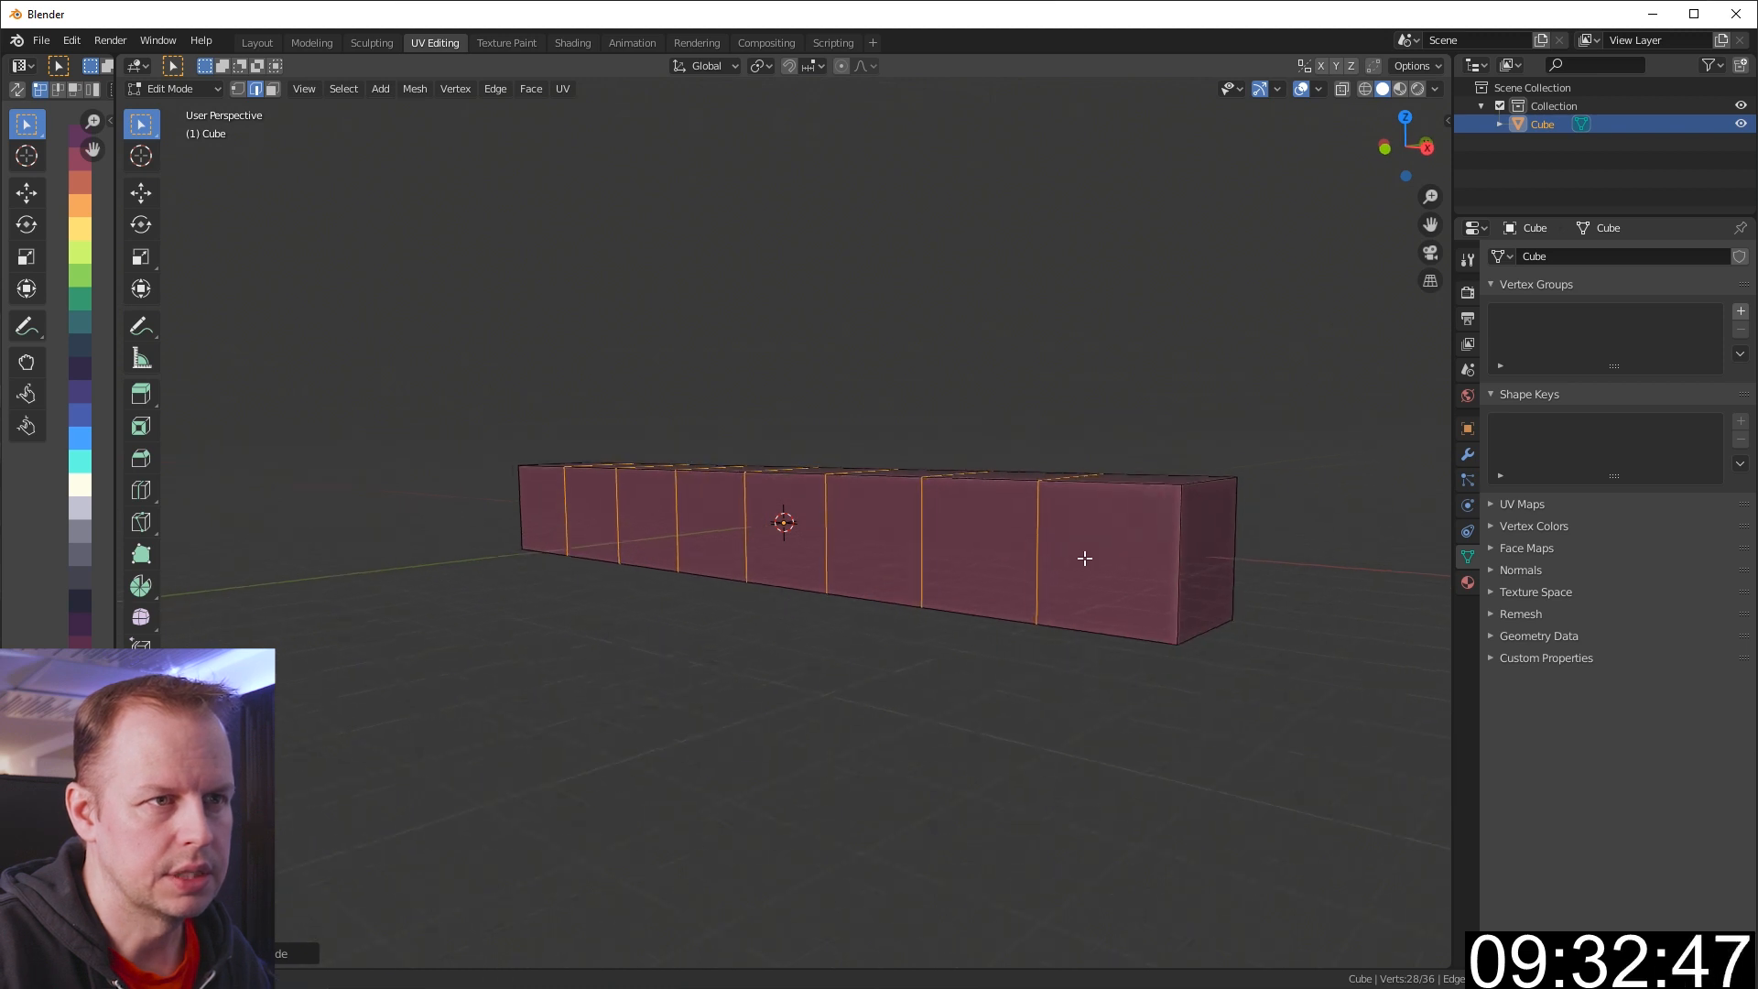
pyautogui.moveTo(1087, 558); pyautogui.dragTo(1071, 552, button='middle')
pyautogui.scroll(-3, 1020, 565)
pyautogui.click(976, 540)
pyautogui.press('3')
pyautogui.click(979, 539)
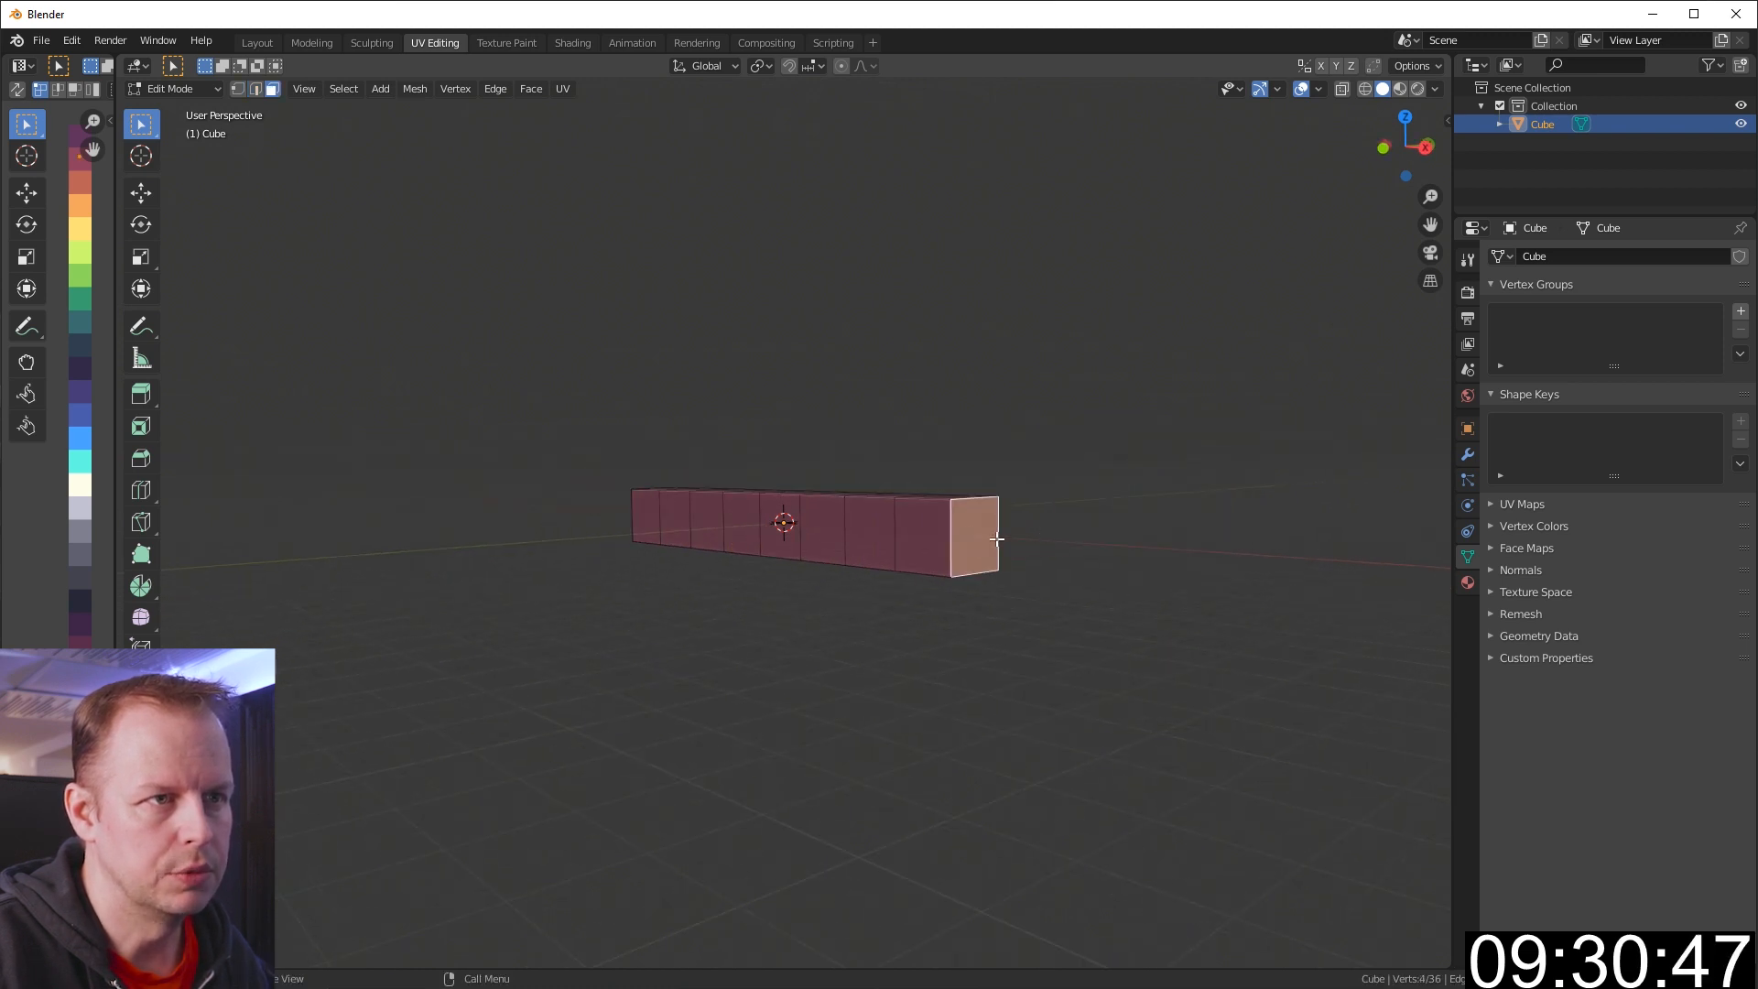
pyautogui.press('s')
pyautogui.rightClick(1027, 535)
# Raise the bottom edge at one end of the bar with the Move tool to slope the underside
pyautogui.moveTo(1028, 536)
pyautogui.mouseDown(button='middle')
pyautogui.moveTo(1052, 530)
pyautogui.moveTo(1017, 494)
pyautogui.moveTo(1028, 540)
pyautogui.mouseUp(button='middle')
pyautogui.press('2')
pyautogui.click(991, 526)
pyautogui.scroll(2, 1029, 541)
pyautogui.hotkey('shift', 'space')
pyautogui.press('g')
pyautogui.moveTo(1142, 497); pyautogui.dragTo(1151, 399)
# Raise the bottom edge at the opposite end of the bar and the bottom edge next to it along Z
pyautogui.moveTo(922, 455); pyautogui.dragTo(1162, 482, button='middle')
pyautogui.click(540, 638)
pyautogui.moveTo(549, 586); pyautogui.dragTo(565, 463)
pyautogui.moveTo(565, 463); pyautogui.dragTo(609, 549, button='middle')
pyautogui.click(562, 522)
pyautogui.moveTo(561, 463); pyautogui.dragTo(563, 433)
pyautogui.moveTo(563, 433); pyautogui.dragTo(563, 434)
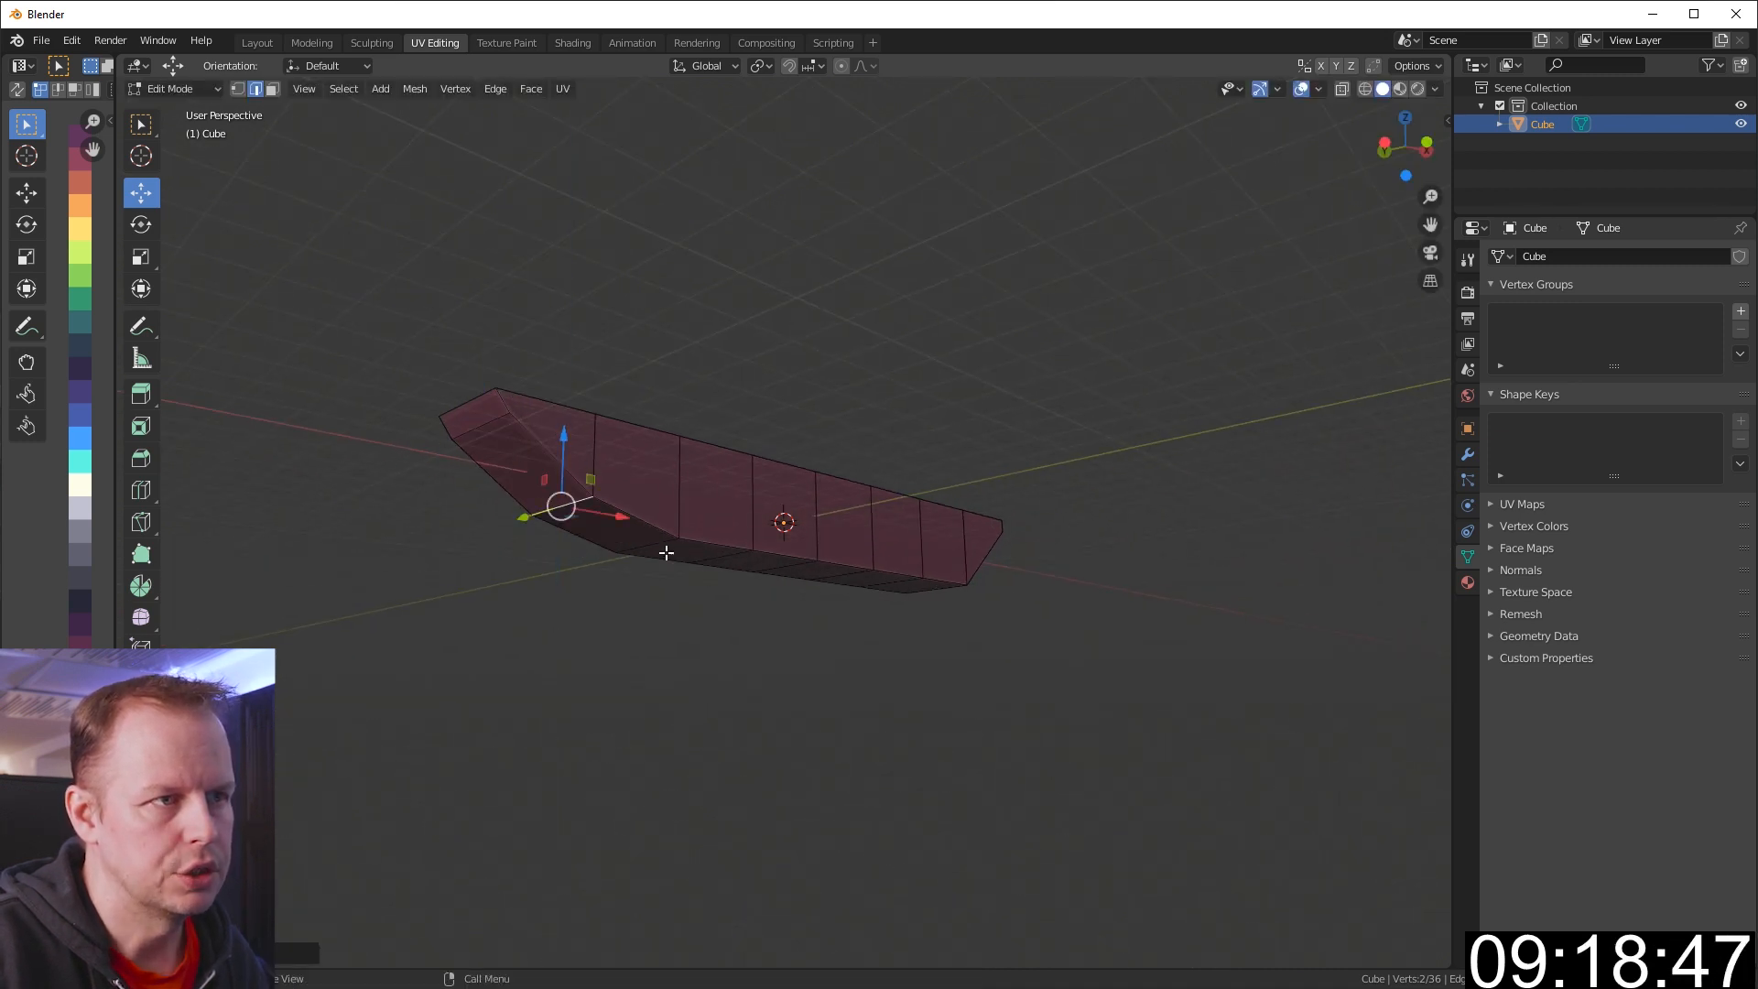
pyautogui.click(651, 555)
pyautogui.moveTo(654, 489); pyautogui.dragTo(721, 466)
pyautogui.hotkey('ctrl', 'z')
# Raise two alternating bottom edges along the middle of the hull to give the underside a stepped shape
pyautogui.click(744, 553)
pyautogui.click(848, 576)
pyautogui.moveTo(841, 520); pyautogui.dragTo(838, 497)
# Recolor the whole hull by moving all its UVs onto the dark purple swatch of the palette
pyautogui.press('a')
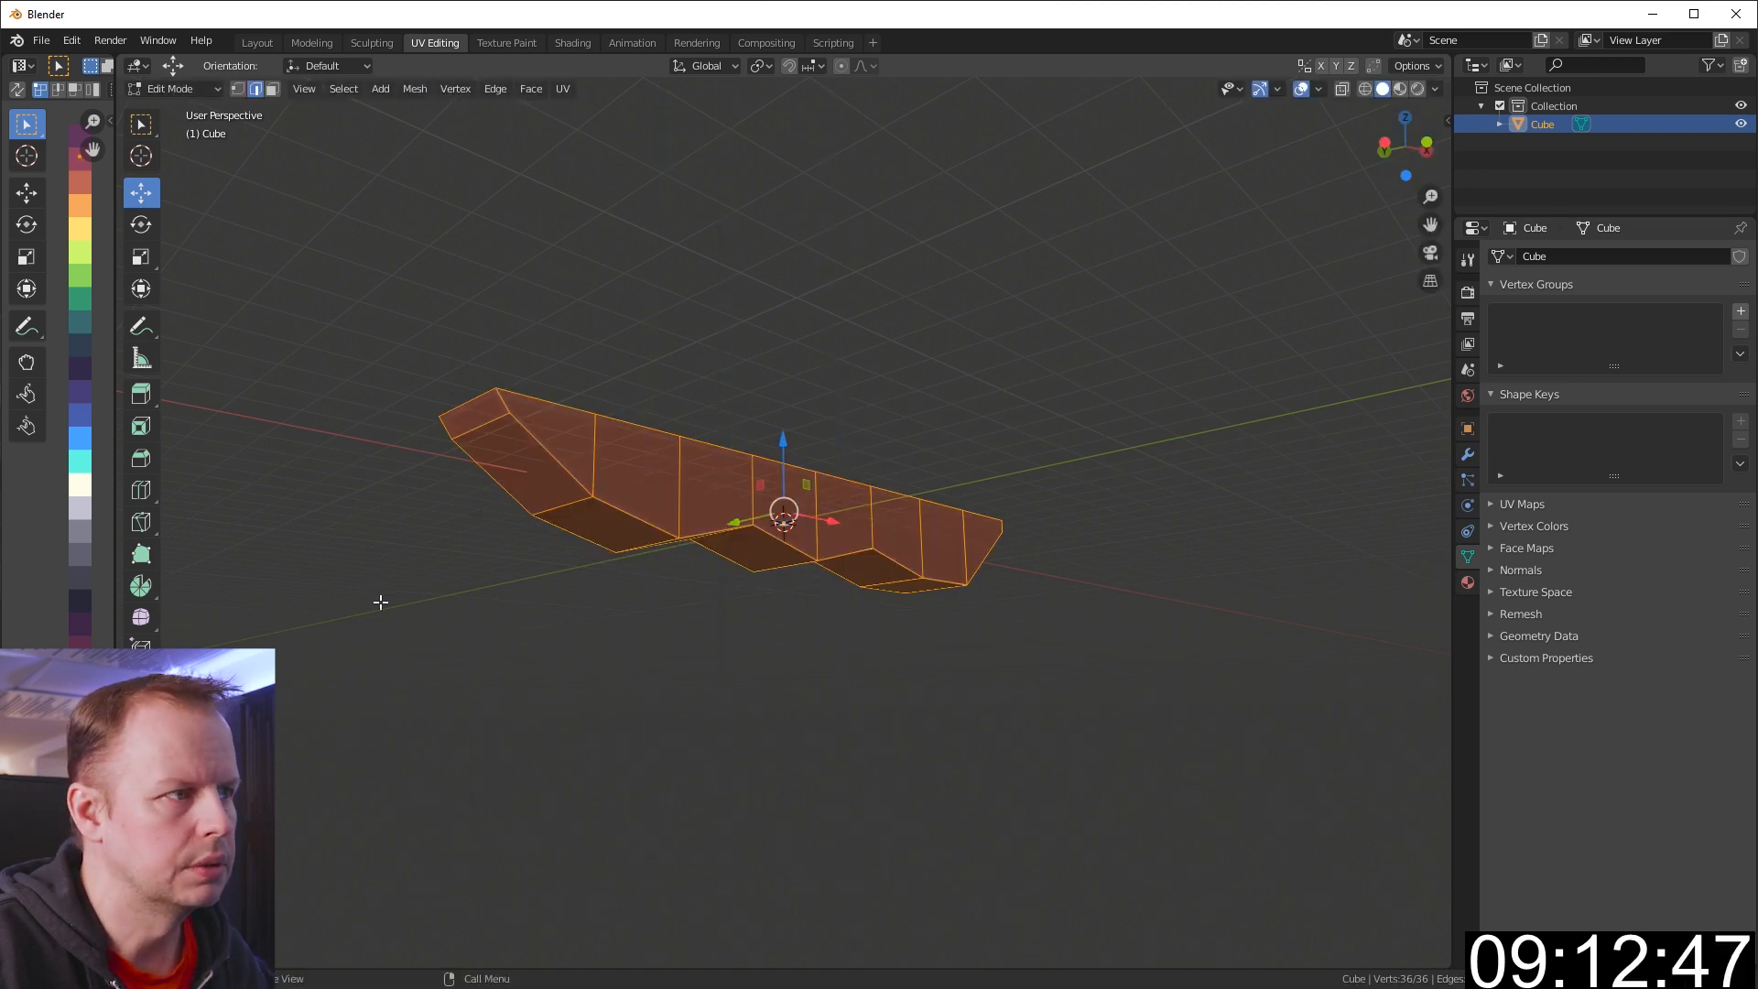
pyautogui.press('g')
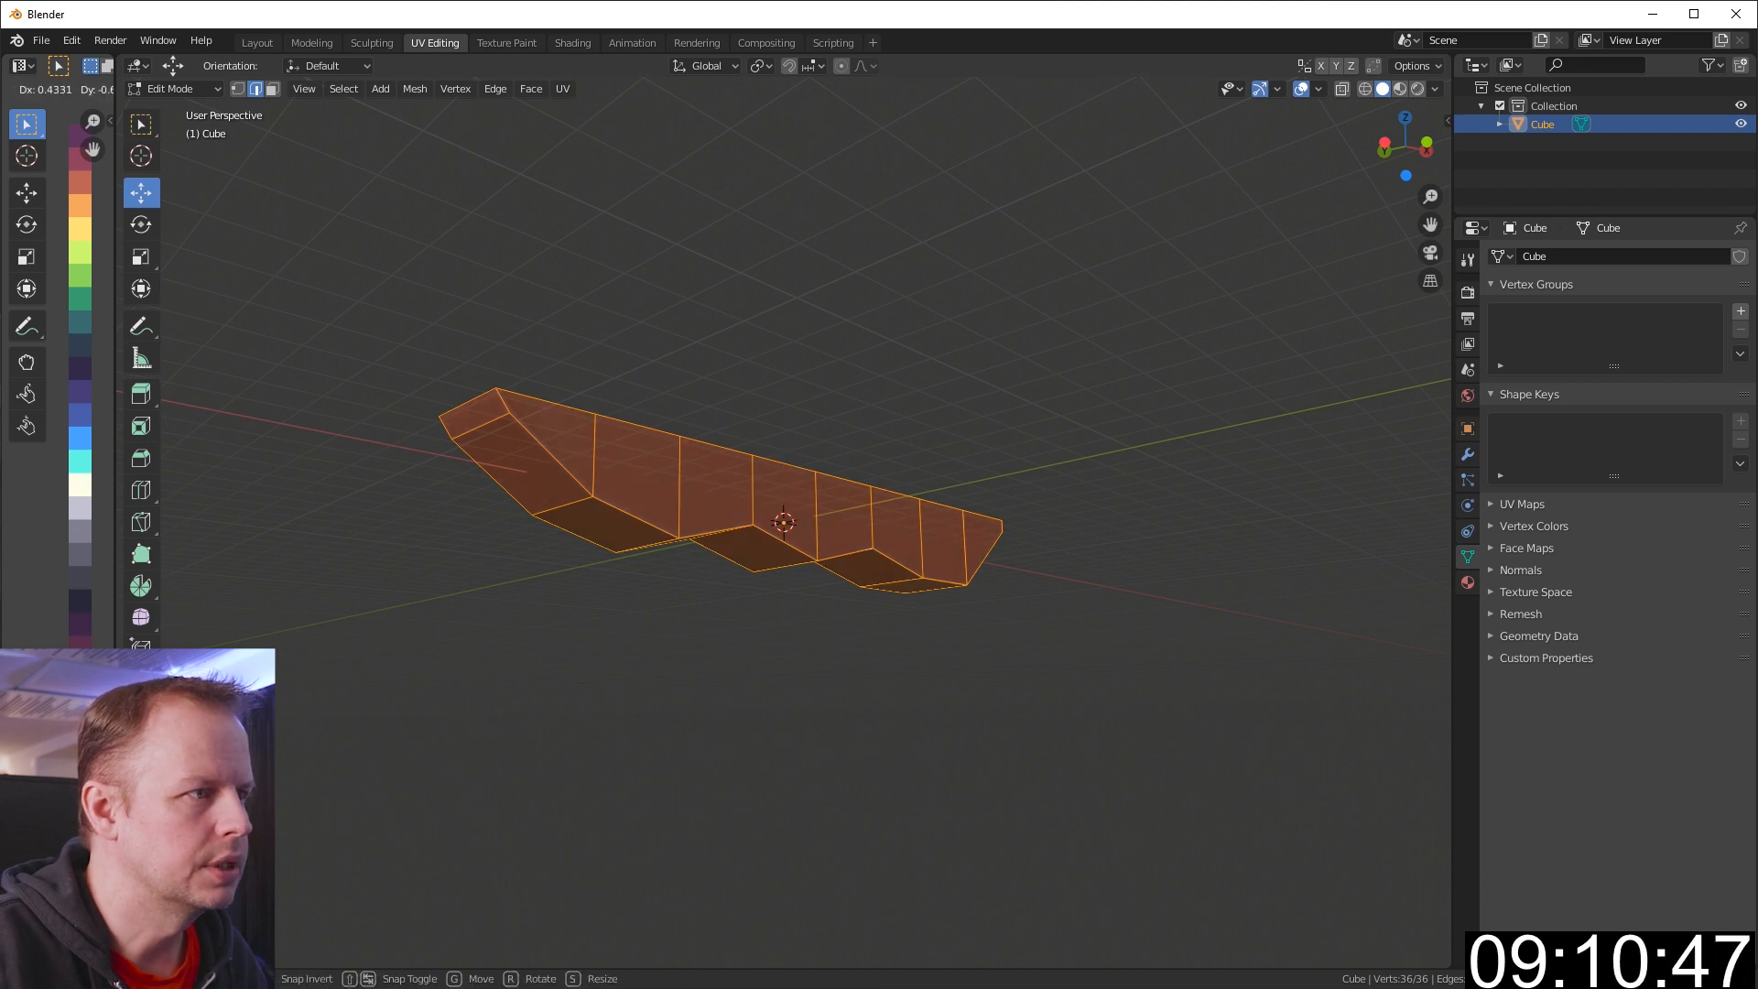
pyautogui.press('Return')
pyautogui.scroll(2, 695, 571)
pyautogui.moveTo(452, 628); pyautogui.dragTo(668, 556, button='middle')
pyautogui.hotkey('ctrl', 'r')
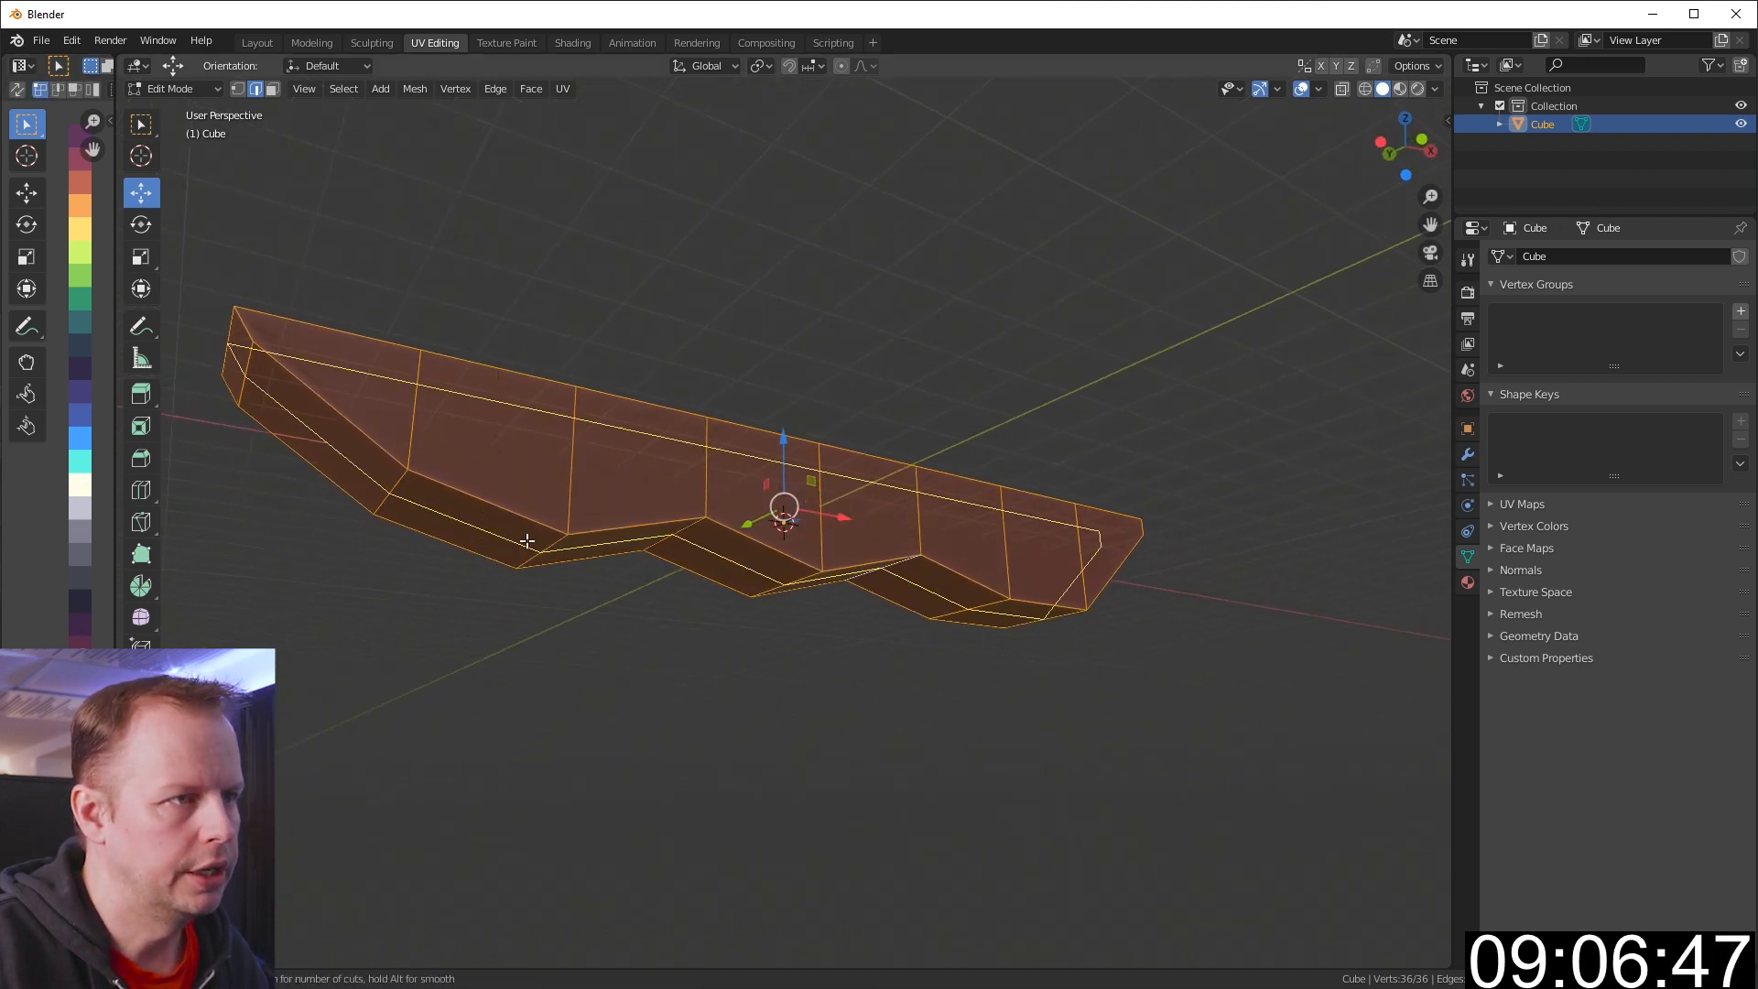
pyautogui.click(527, 540)
pyautogui.click(536, 544)
pyautogui.hotkey('ctrl', 'z')
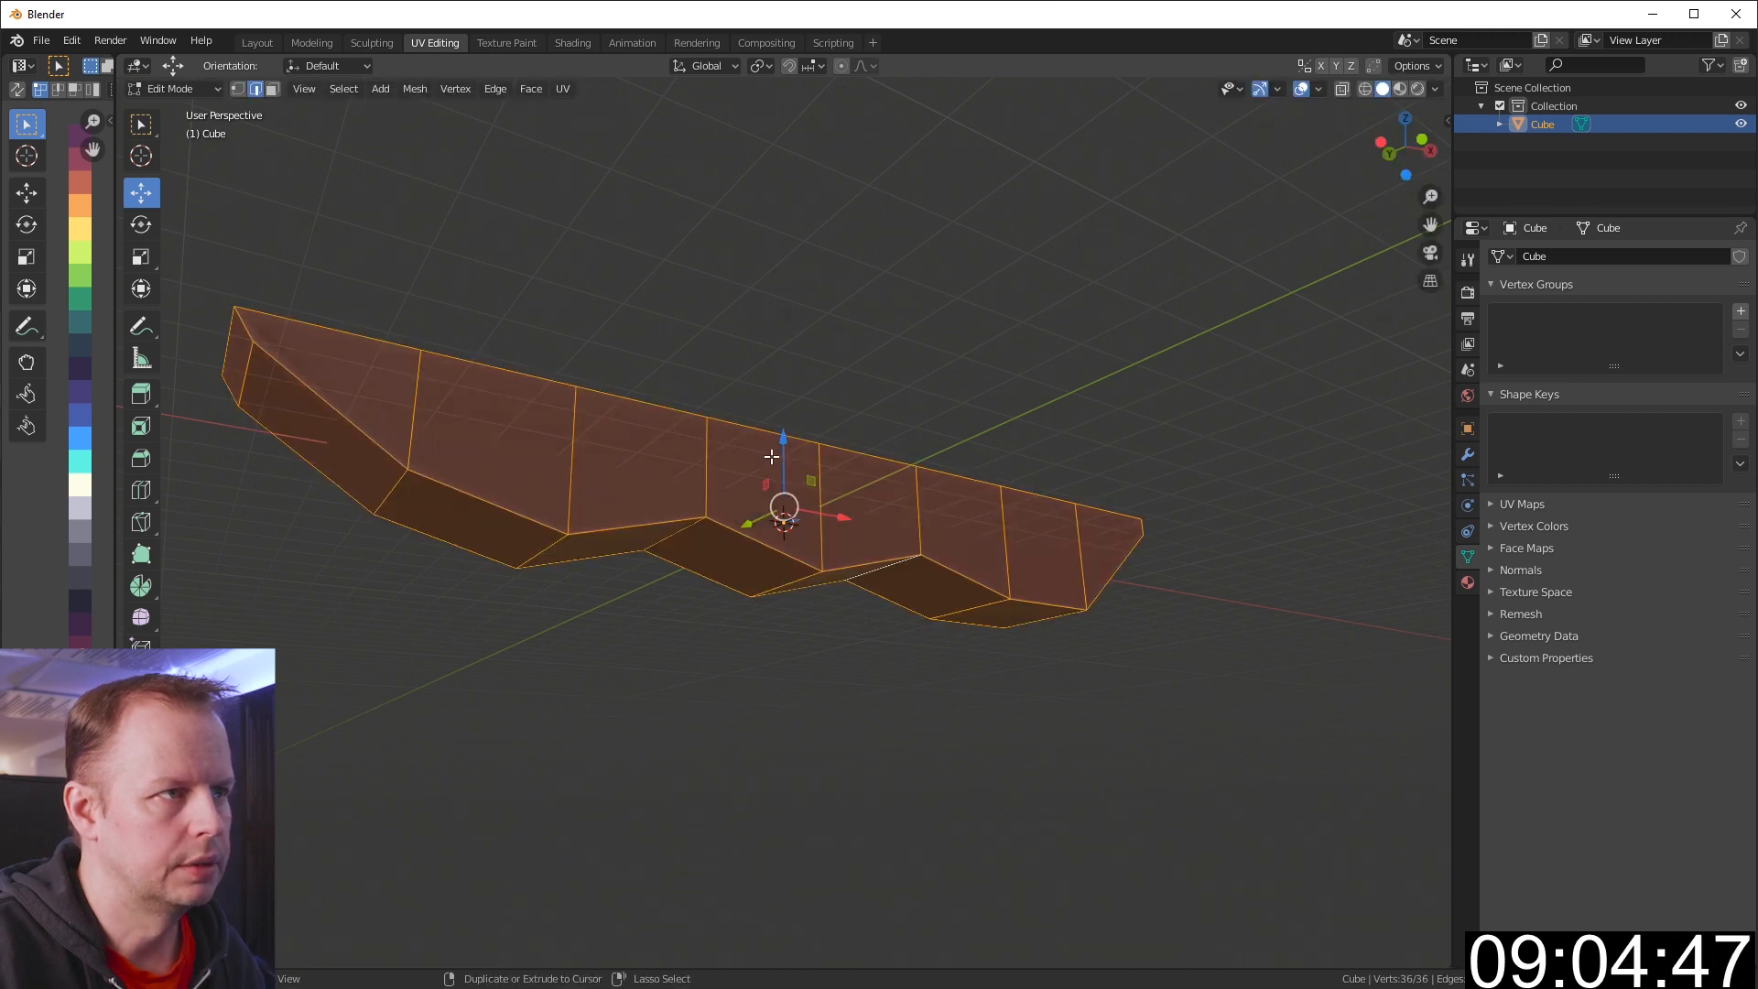
# Add one lengthwise loop cut around the hull
pyautogui.hotkey('ctrl', 'r')
pyautogui.click(522, 545)
pyautogui.click(522, 545)
# Deselect the center loop's eight edges along the deck so that its underside edges stay selected
pyautogui.moveTo(522, 545); pyautogui.dragTo(345, 550, button='middle')
pyautogui.keyDown('shift'); pyautogui.click(332, 558); pyautogui.keyUp('shift')
pyautogui.keyDown('shift'); pyautogui.click(481, 536); pyautogui.keyUp('shift')
pyautogui.keyDown('shift'); pyautogui.click(595, 510); pyautogui.keyUp('shift')
pyautogui.keyDown('shift'); pyautogui.click(722, 486); pyautogui.keyUp('shift')
pyautogui.keyDown('shift'); pyautogui.click(877, 457); pyautogui.keyUp('shift')
pyautogui.keyDown('shift'); pyautogui.click(1002, 438); pyautogui.keyUp('shift')
pyautogui.keyDown('shift'); pyautogui.click(1081, 425); pyautogui.keyUp('shift')
pyautogui.keyDown('shift'); pyautogui.click(1176, 406); pyautogui.keyUp('shift')
# Deselect the center deck vertices at both hull ends and lower the underside center line slightly along Z
pyautogui.moveTo(1155, 502); pyautogui.dragTo(1143, 304, button='middle')
pyautogui.moveTo(784, 476); pyautogui.dragTo(786, 500)
pyautogui.moveTo(795, 502); pyautogui.dragTo(450, 612, button='middle')
pyautogui.press('1')
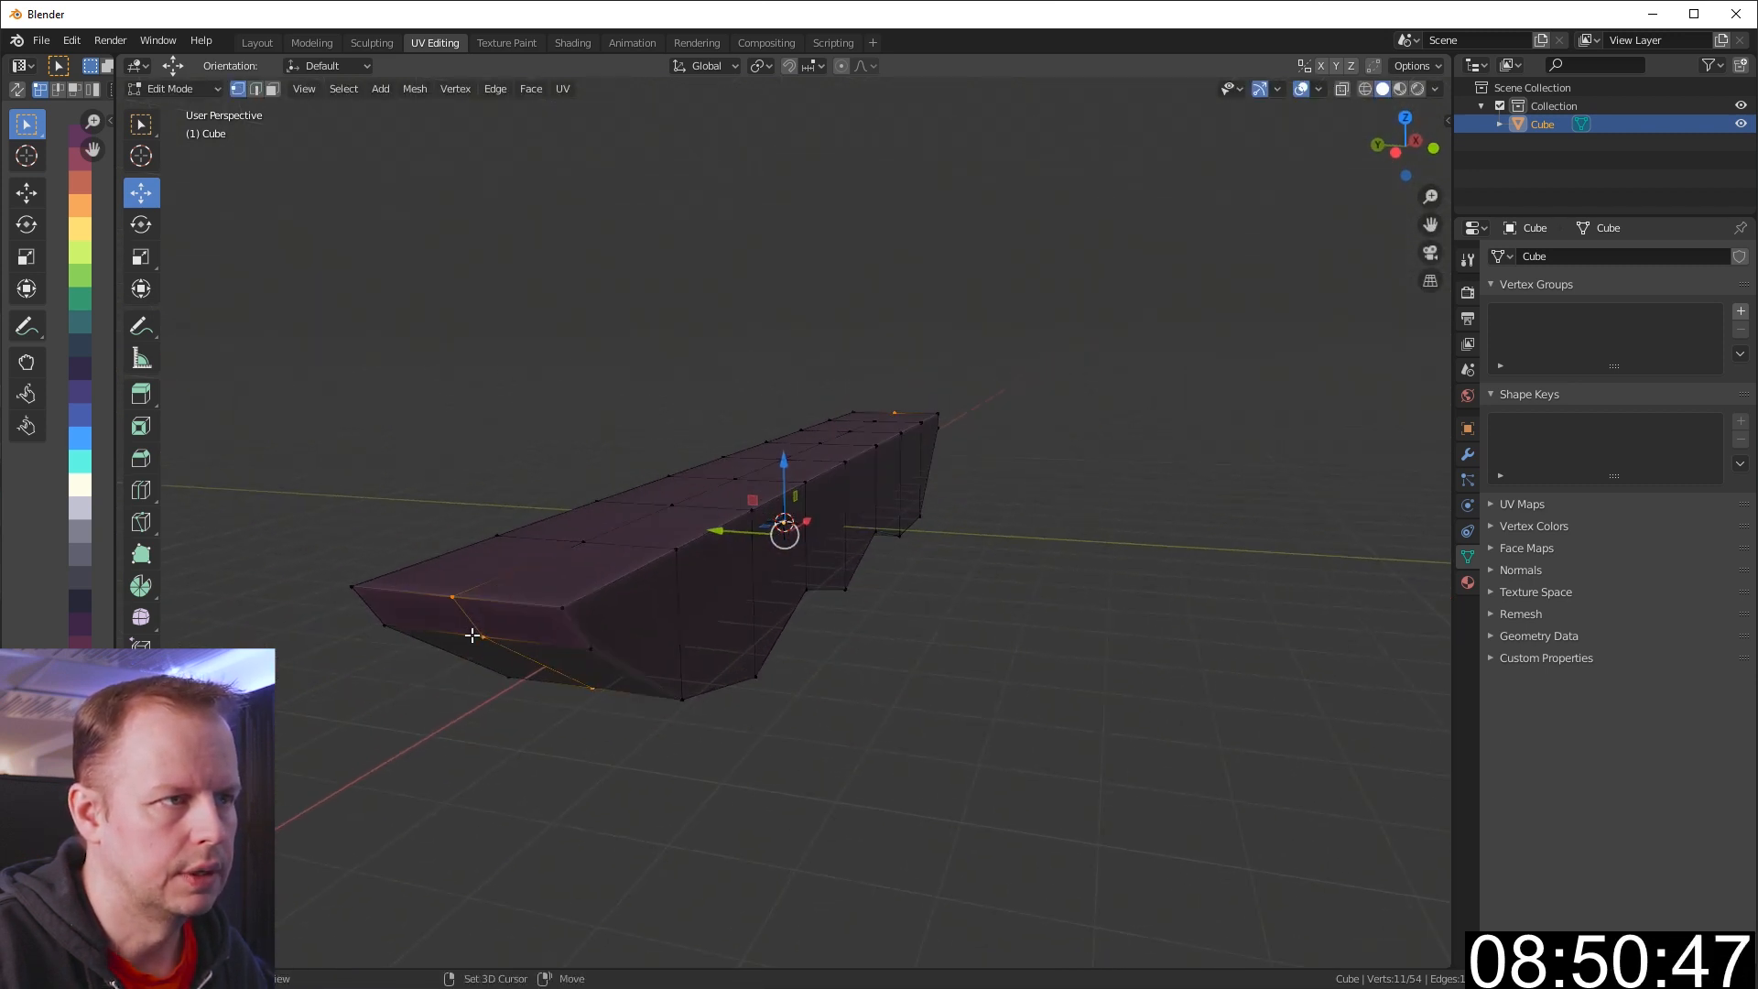
pyautogui.keyDown('shift'); pyautogui.click(453, 598); pyautogui.keyUp('shift')
pyautogui.moveTo(1044, 449); pyautogui.dragTo(711, 479, button='middle')
pyautogui.keyDown('shift'); pyautogui.click(1047, 750); pyautogui.keyUp('shift')
pyautogui.moveTo(1032, 711); pyautogui.dragTo(729, 641, button='middle')
pyautogui.press('g')
pyautogui.press('z')
pyautogui.click(783, 495)
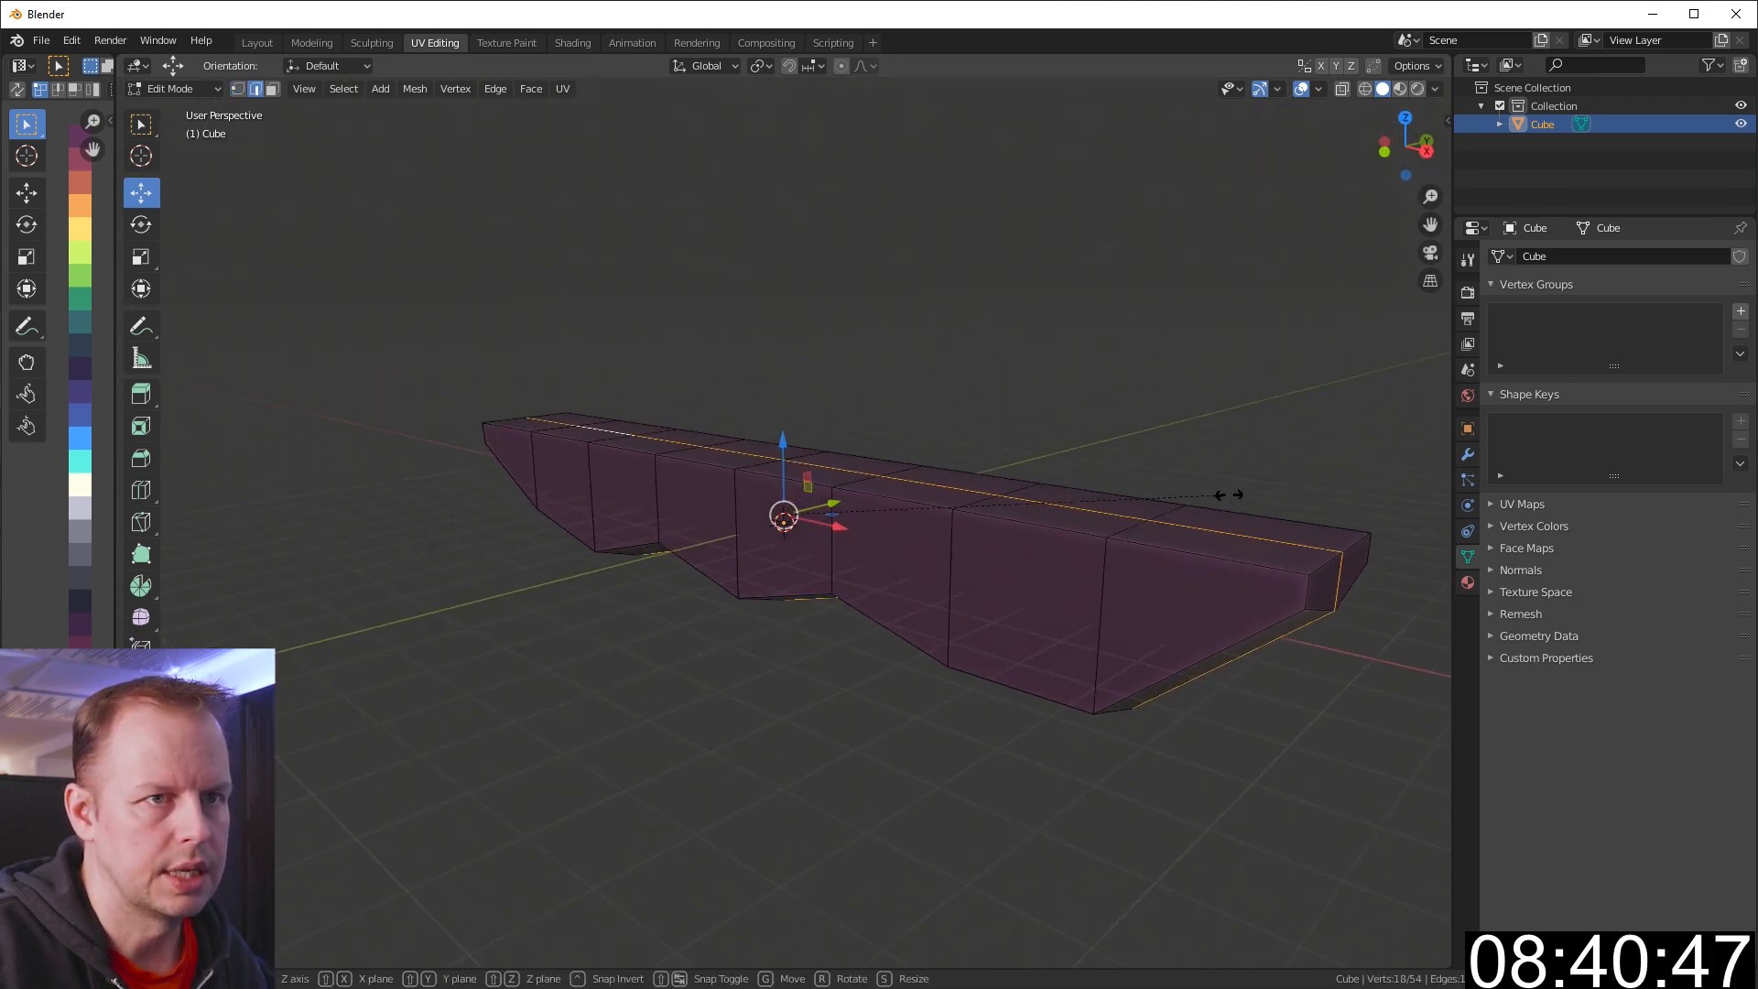
# Scale the full lengthwise center loop to about 1.07 along X to push out pointed hull ends
pyautogui.press('s')
pyautogui.press('x')
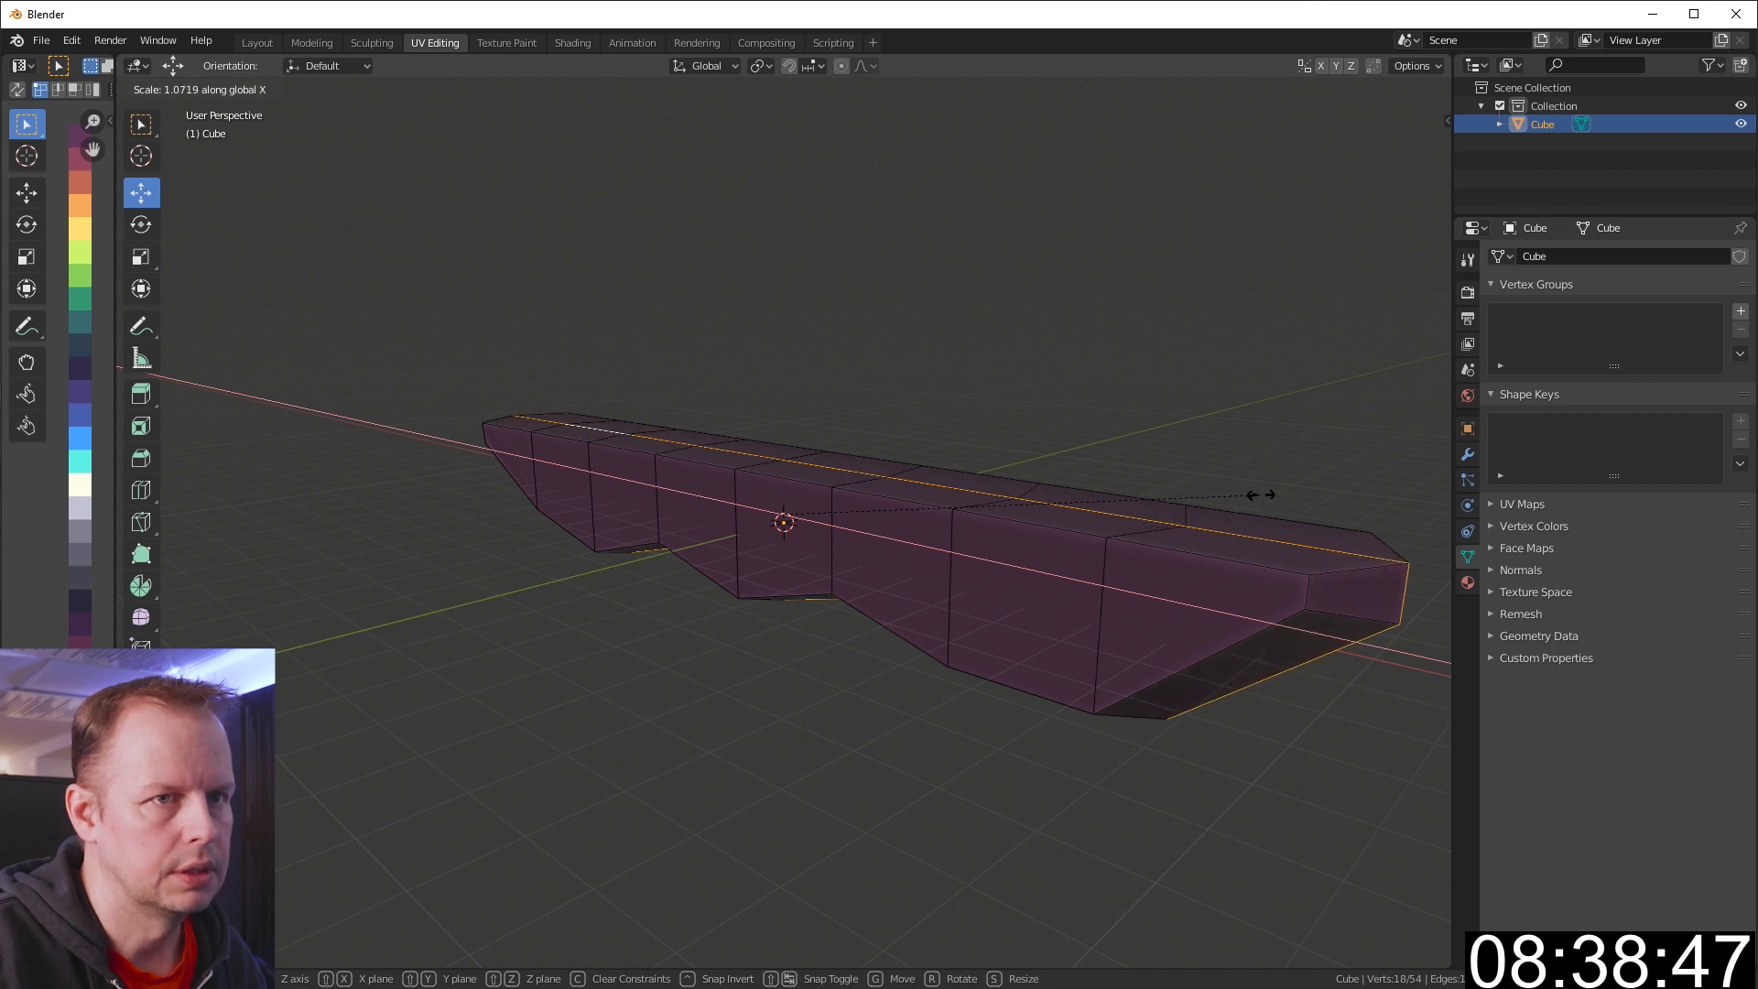
pyautogui.click(1260, 495)
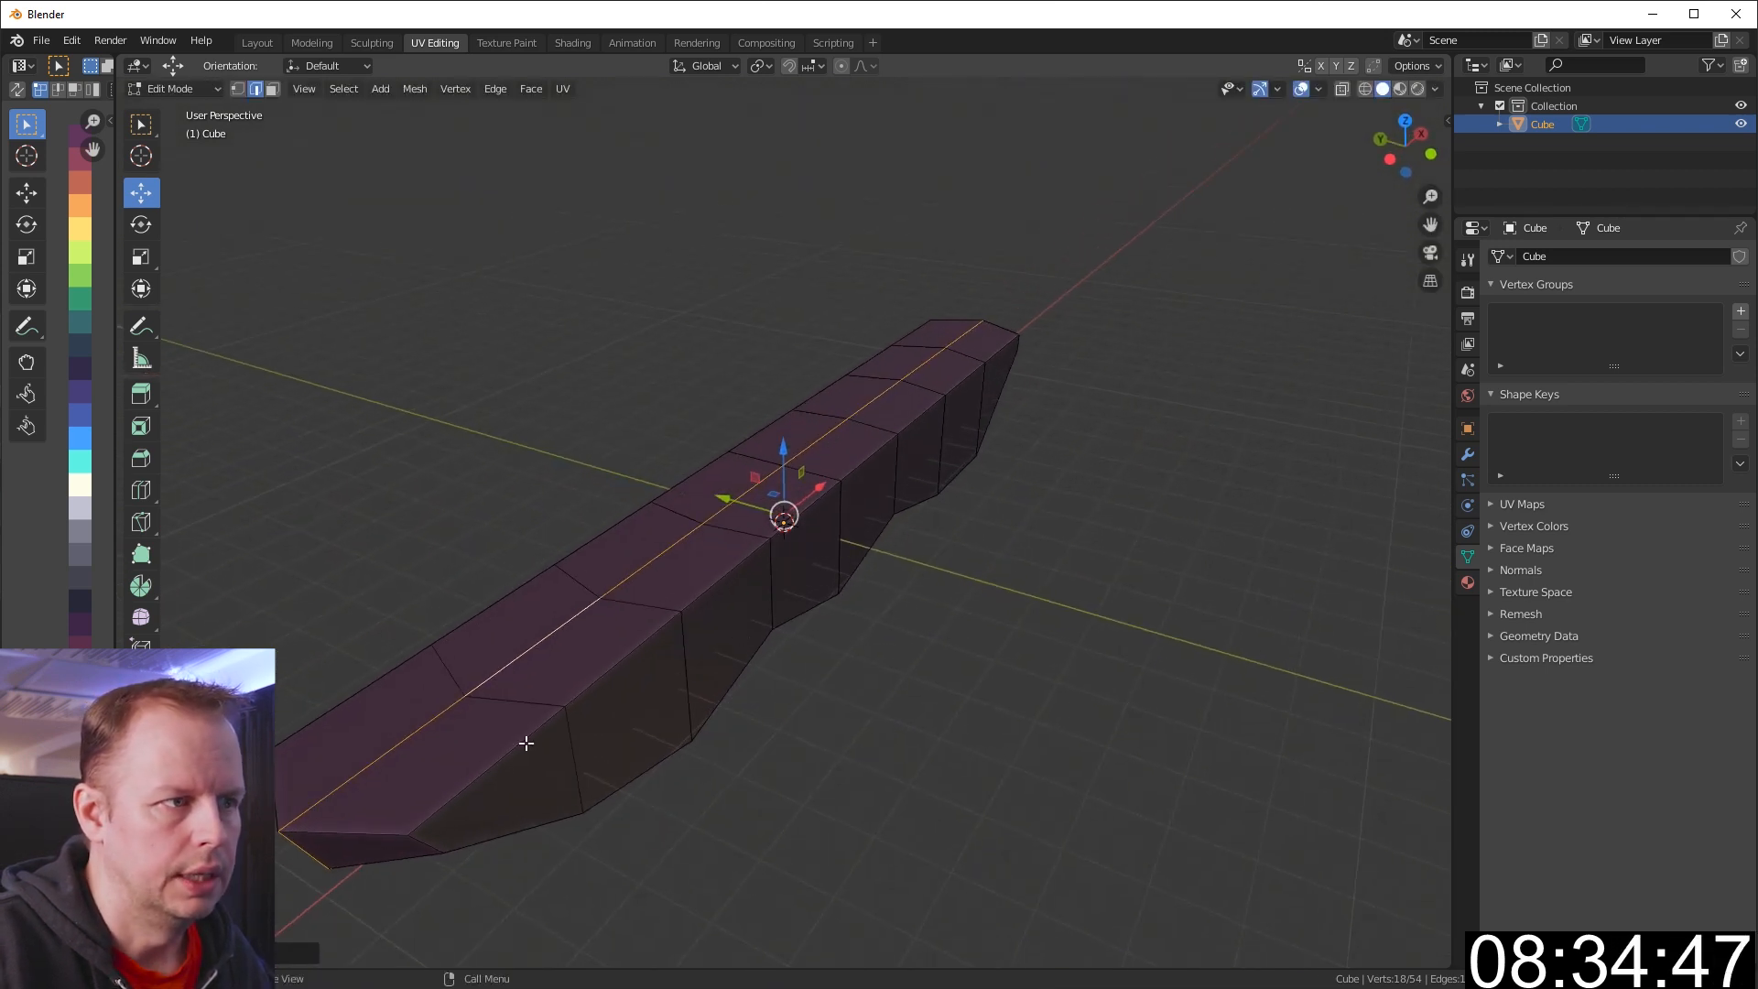
# Narrow the deck edges at both ends of the hull by scaling them inward along Y
pyautogui.press('3')
pyautogui.click(366, 842)
pyautogui.press('2')
pyautogui.click(408, 832)
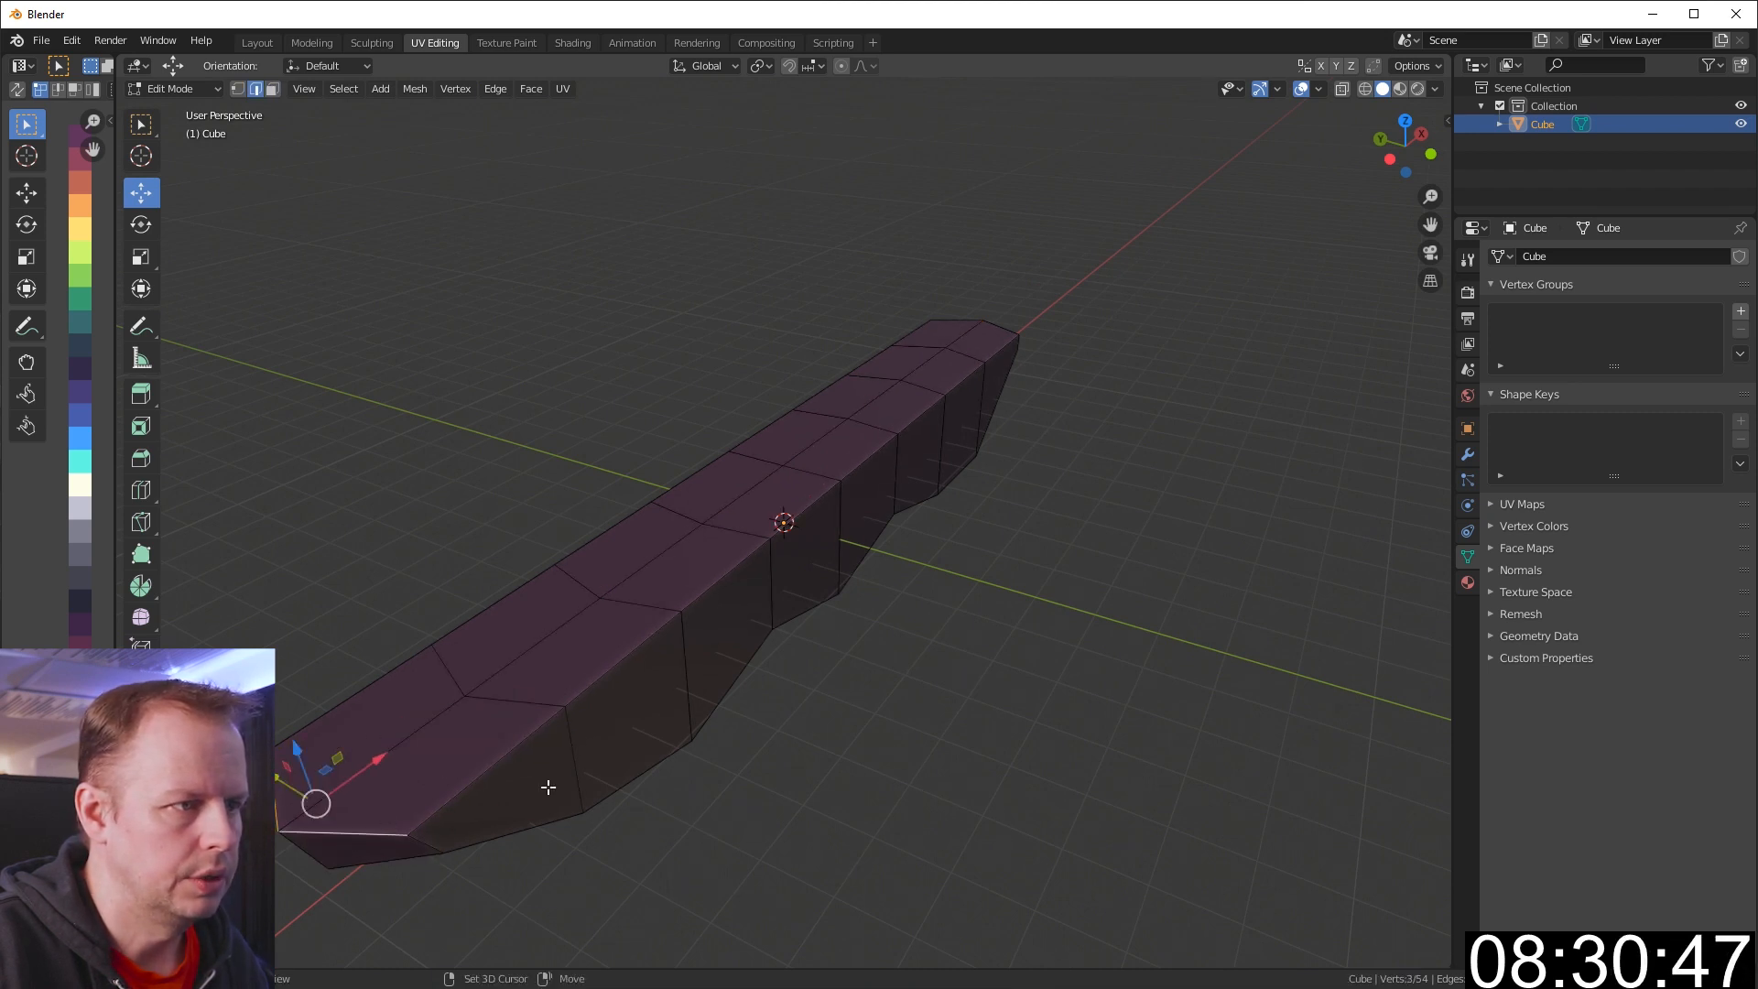
pyautogui.keyDown('shift'); pyautogui.click(1009, 327); pyautogui.keyUp('shift')
pyautogui.press('s')
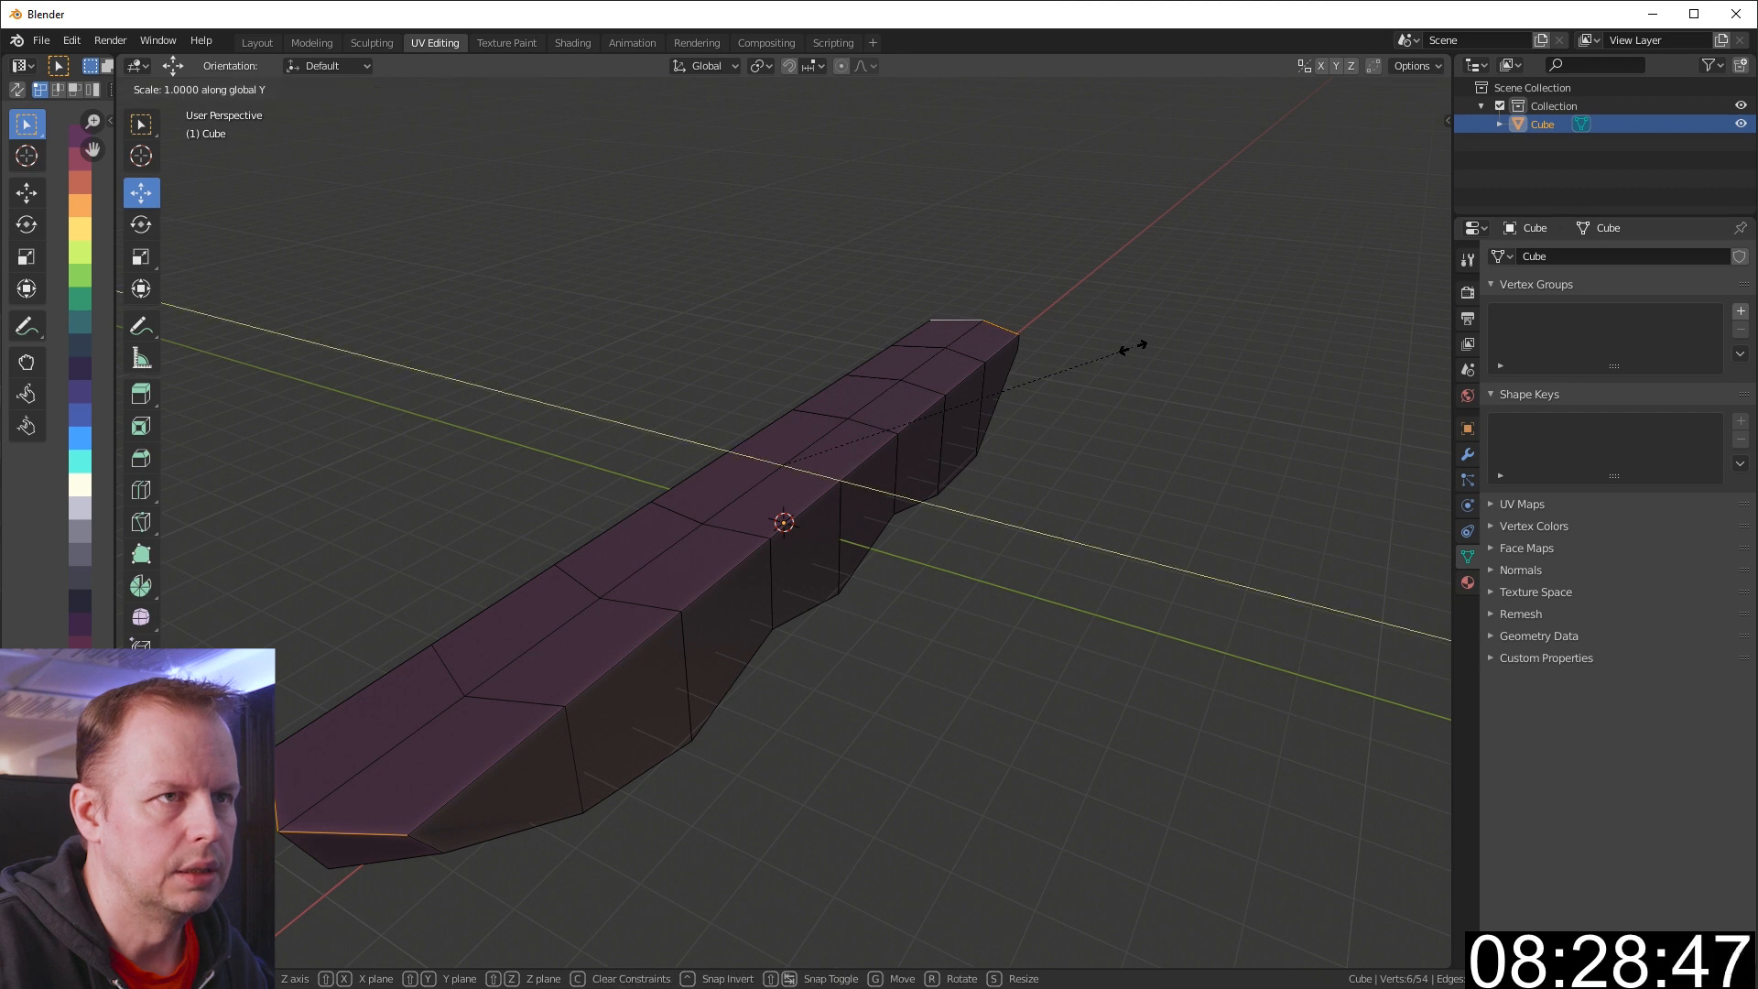
pyautogui.click(958, 378)
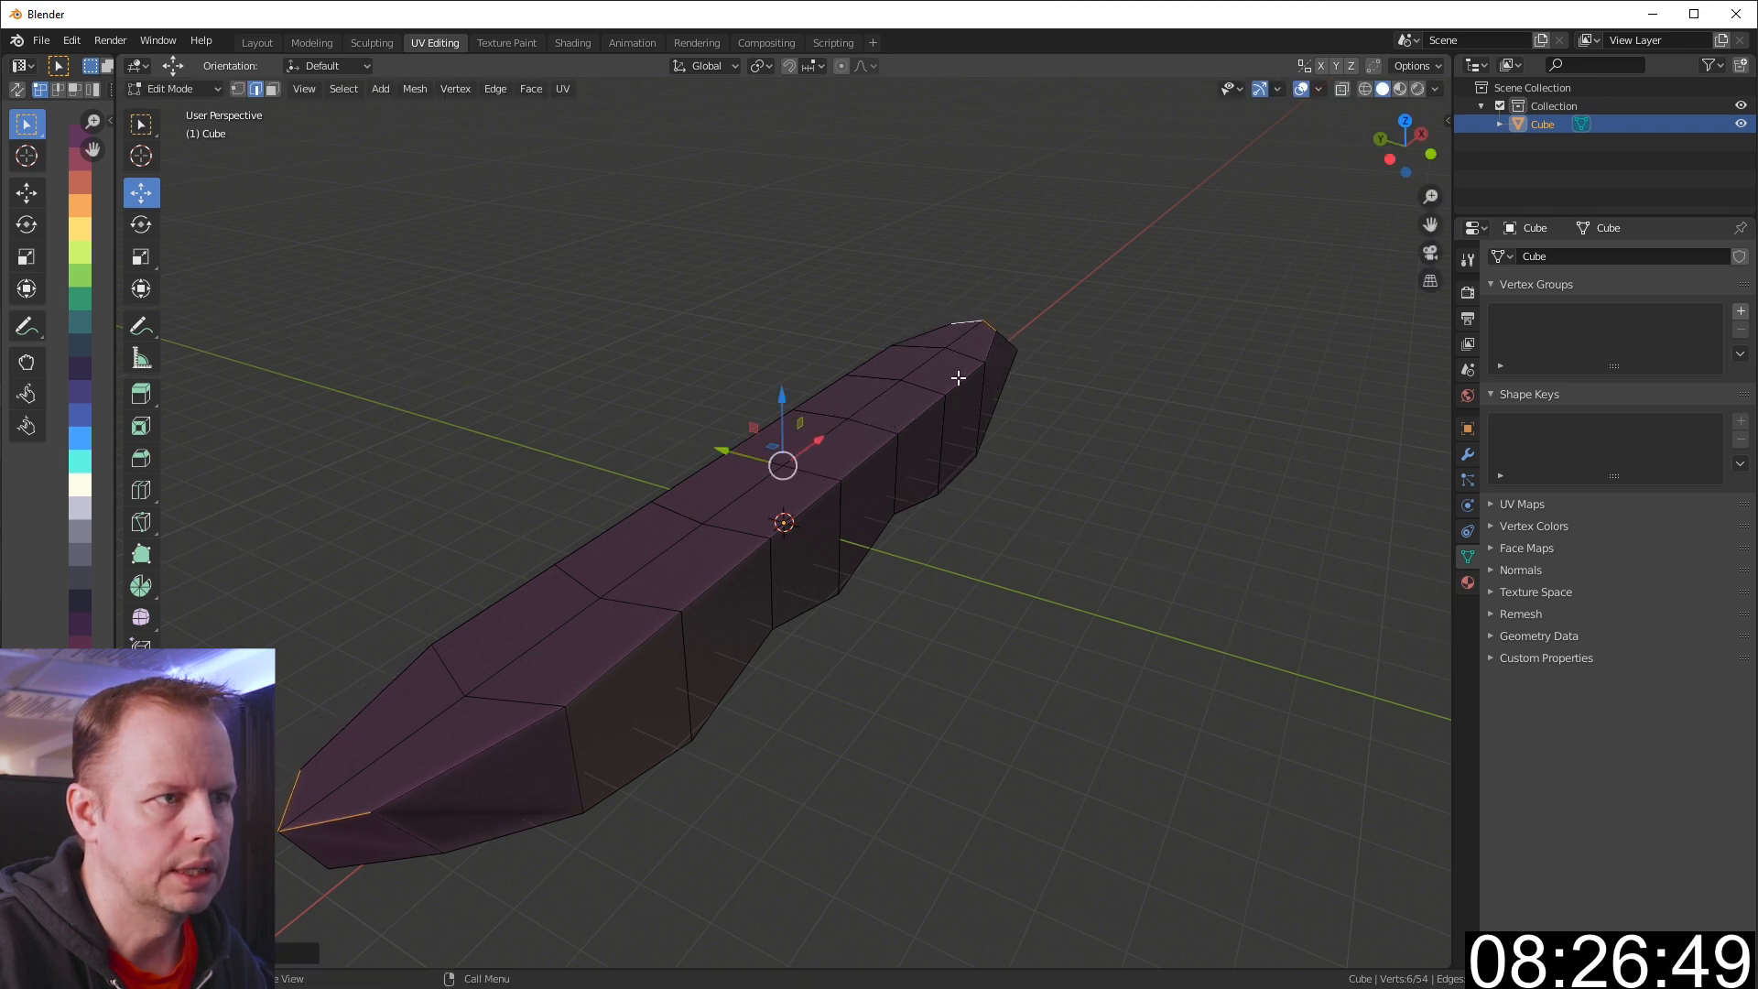
# Select the lengthwise deck edges along both long sides, excluding the tapered ends, and scale them outward along Y to widen the deck
pyautogui.moveTo(958, 377); pyautogui.dragTo(420, 640, button='middle')
pyautogui.click(469, 614)
pyautogui.keyDown('shift'); pyautogui.click(612, 564); pyautogui.keyUp('shift')
pyautogui.keyDown('shift'); pyautogui.click(773, 514); pyautogui.keyUp('shift')
pyautogui.keyDown('shift'); pyautogui.click(895, 488); pyautogui.keyUp('shift')
pyautogui.keyDown('shift'); pyautogui.click(997, 455); pyautogui.keyUp('shift')
pyautogui.keyDown('shift'); pyautogui.click(1125, 419); pyautogui.keyUp('shift')
pyautogui.keyDown('shift'); pyautogui.moveTo(841, 423); pyautogui.dragTo(907, 428, button='middle'); pyautogui.keyUp('shift')
pyautogui.keyDown('shift'); pyautogui.click(494, 526); pyautogui.keyUp('shift')
pyautogui.keyDown('shift'); pyautogui.click(640, 490); pyautogui.keyUp('shift')
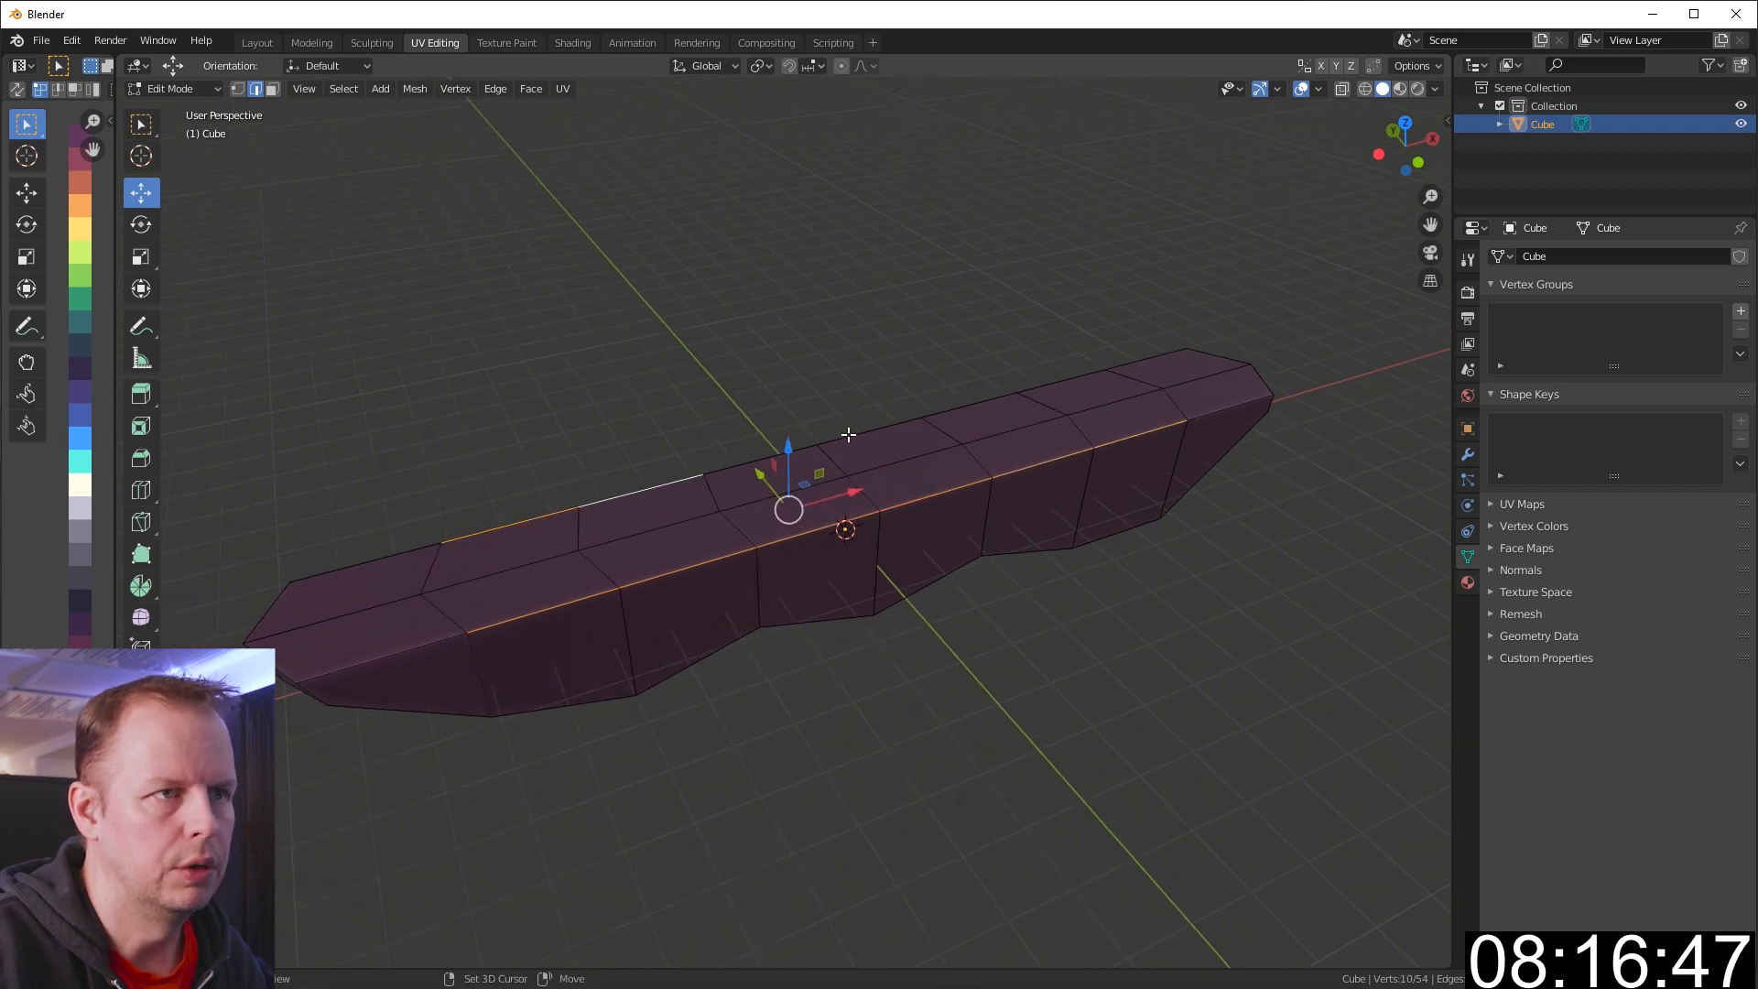
pyautogui.keyDown('shift'); pyautogui.click(778, 455); pyautogui.keyUp('shift')
pyautogui.keyDown('shift'); pyautogui.click(879, 428); pyautogui.keyUp('shift')
pyautogui.keyDown('shift'); pyautogui.click(971, 405); pyautogui.keyUp('shift')
pyautogui.keyDown('shift'); pyautogui.click(1085, 368); pyautogui.keyUp('shift')
pyautogui.press('s')
pyautogui.press('y')
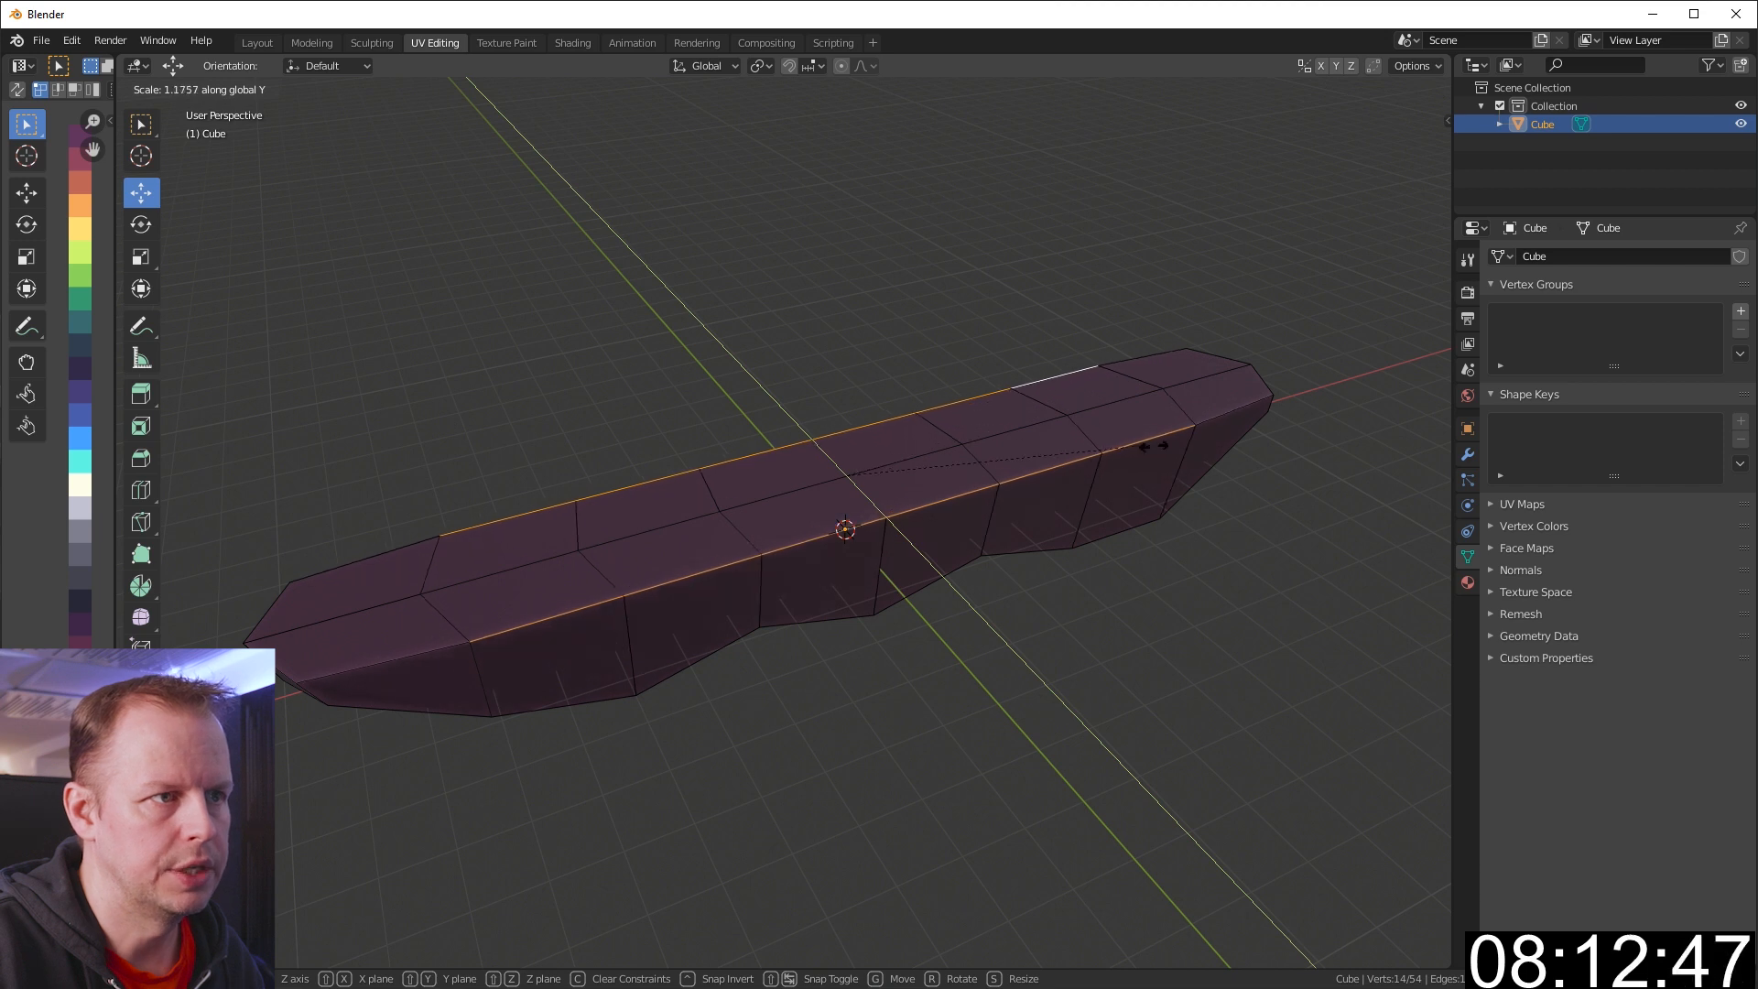
pyautogui.click(1177, 649)
# Select every top face of the deck and extrude them slightly upward to form a thin layer
pyautogui.press('3')
pyautogui.click(376, 643)
pyautogui.keyDown('shift'); pyautogui.click(548, 604); pyautogui.keyUp('shift')
pyautogui.keyDown('shift'); pyautogui.click(710, 554); pyautogui.keyUp('shift')
pyautogui.keyDown('shift'); pyautogui.click(824, 522); pyautogui.keyUp('shift')
pyautogui.keyDown('shift'); pyautogui.click(929, 487); pyautogui.keyUp('shift')
pyautogui.keyDown('shift'); pyautogui.click(1090, 438); pyautogui.keyUp('shift')
pyautogui.keyDown('shift'); pyautogui.click(1201, 419); pyautogui.keyUp('shift')
pyautogui.keyDown('shift'); pyautogui.click(1145, 418); pyautogui.keyUp('shift')
pyautogui.keyDown('shift'); pyautogui.moveTo(966, 502); pyautogui.dragTo(953, 540, button='middle'); pyautogui.keyUp('shift')
pyautogui.keyDown('shift'); pyautogui.click(348, 620); pyautogui.keyUp('shift')
pyautogui.keyDown('shift'); pyautogui.click(489, 577); pyautogui.keyUp('shift')
pyautogui.keyDown('shift'); pyautogui.click(921, 462); pyautogui.keyUp('shift')
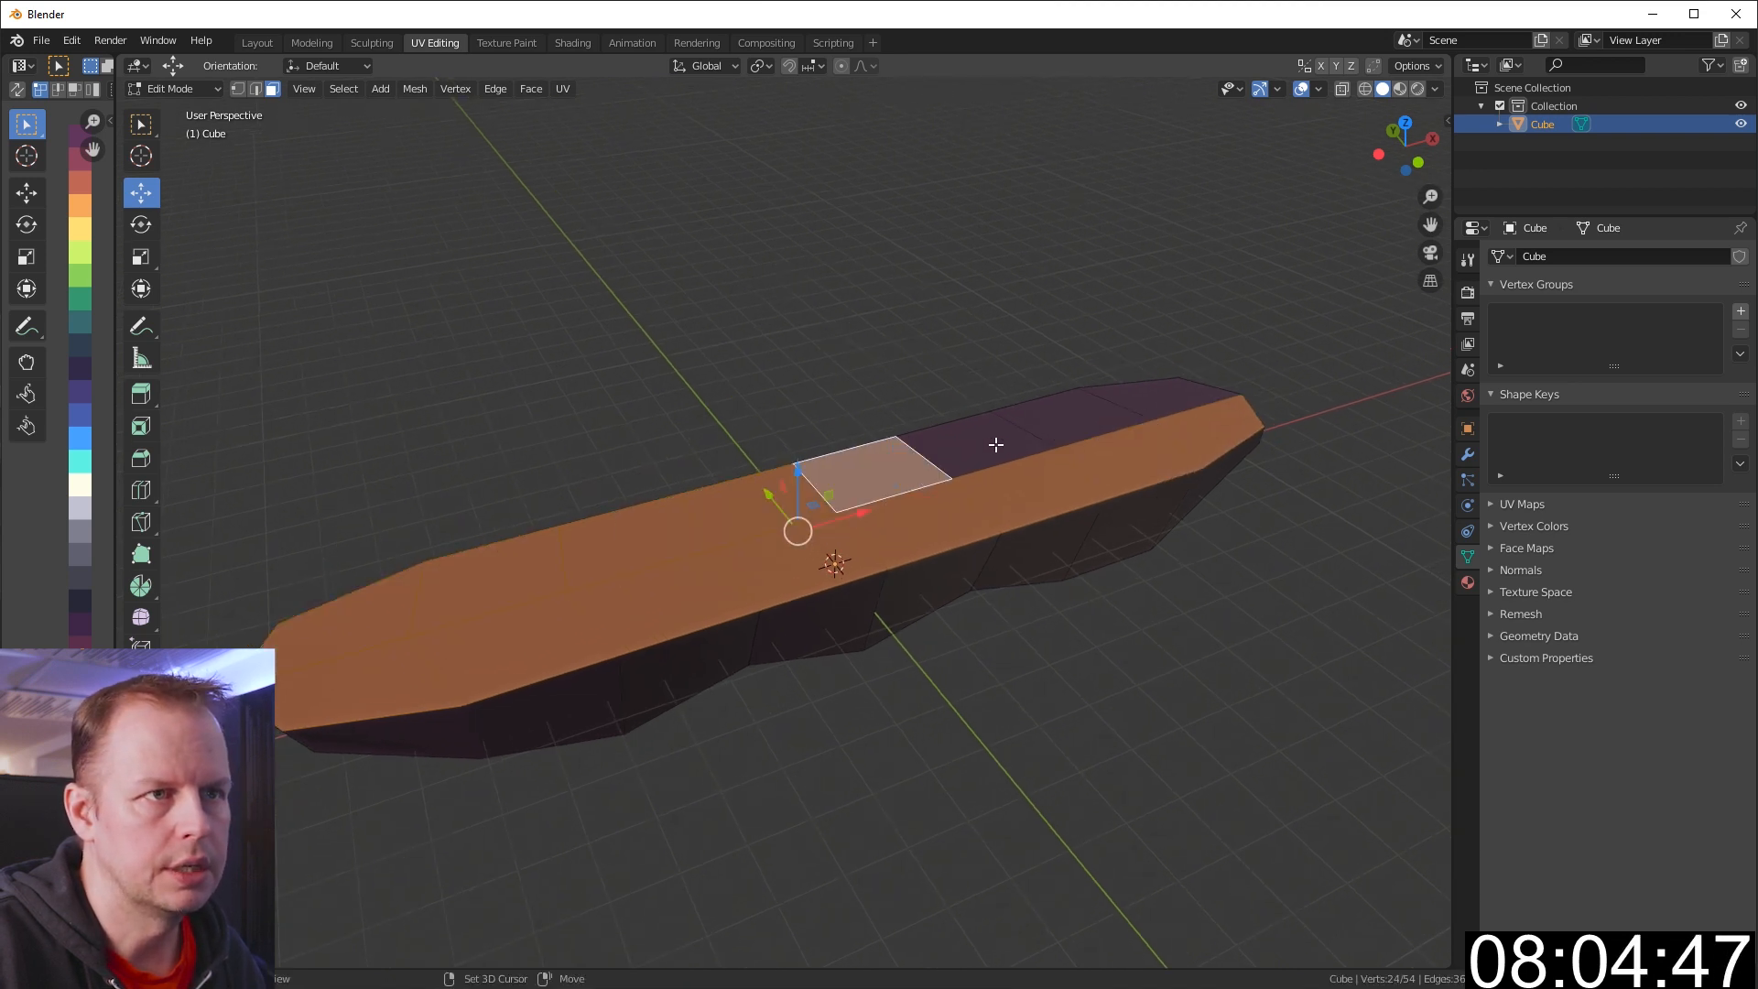
pyautogui.keyDown('shift'); pyautogui.click(993, 446); pyautogui.keyUp('shift')
pyautogui.keyDown('shift'); pyautogui.click(1081, 417); pyautogui.keyUp('shift')
pyautogui.keyDown('shift'); pyautogui.click(1161, 393); pyautogui.keyUp('shift')
pyautogui.moveTo(597, 519); pyautogui.dragTo(751, 492, button='middle')
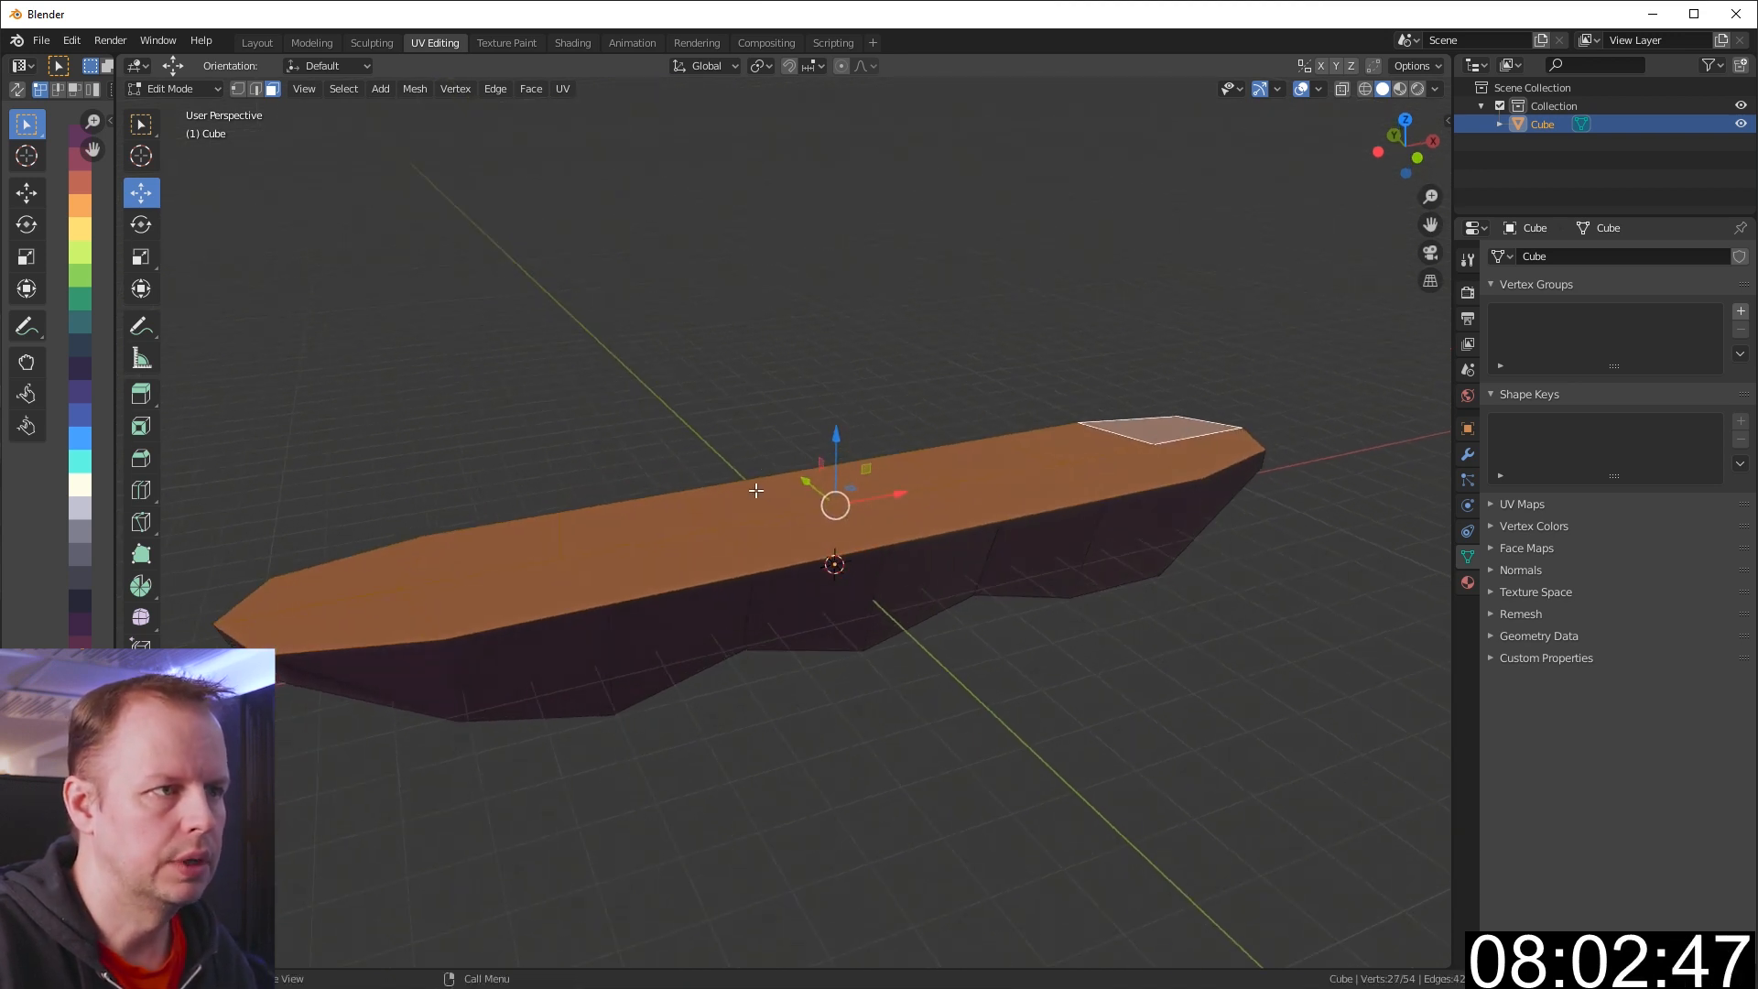
pyautogui.press('e')
pyautogui.click(785, 491)
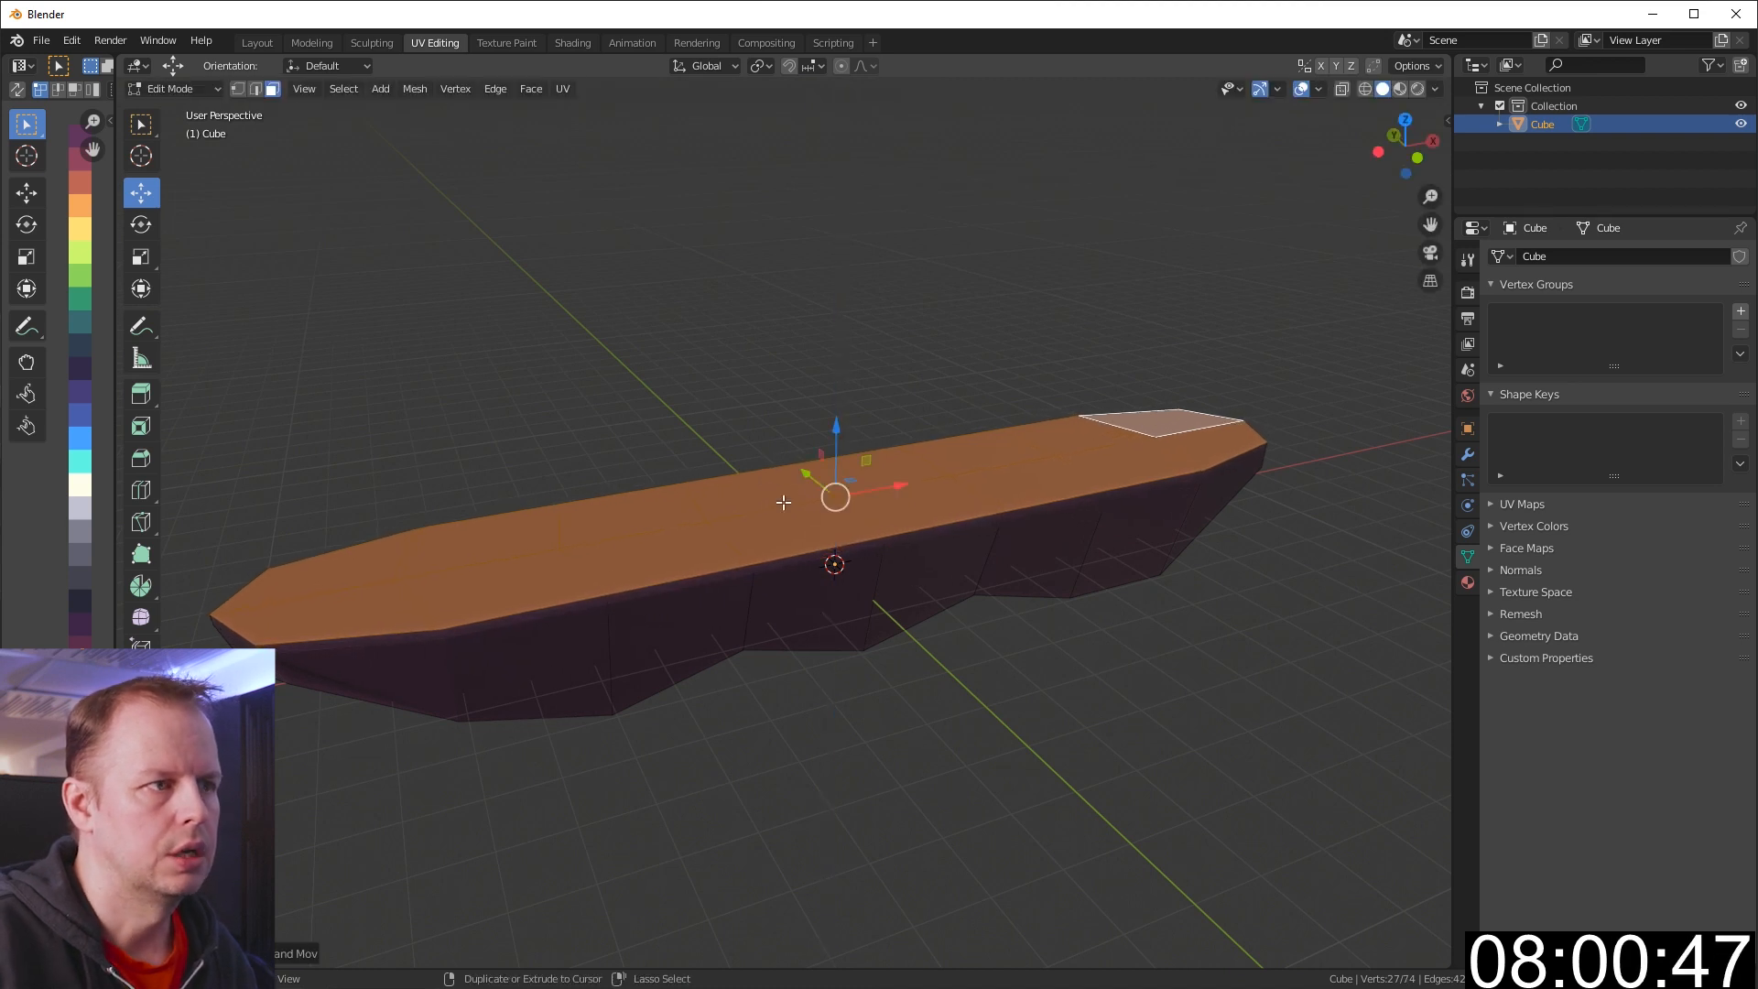
# Grow the selection to include the new layer's side faces and recolor it with the palette's green
pyautogui.press('ctrl+KP_Add')
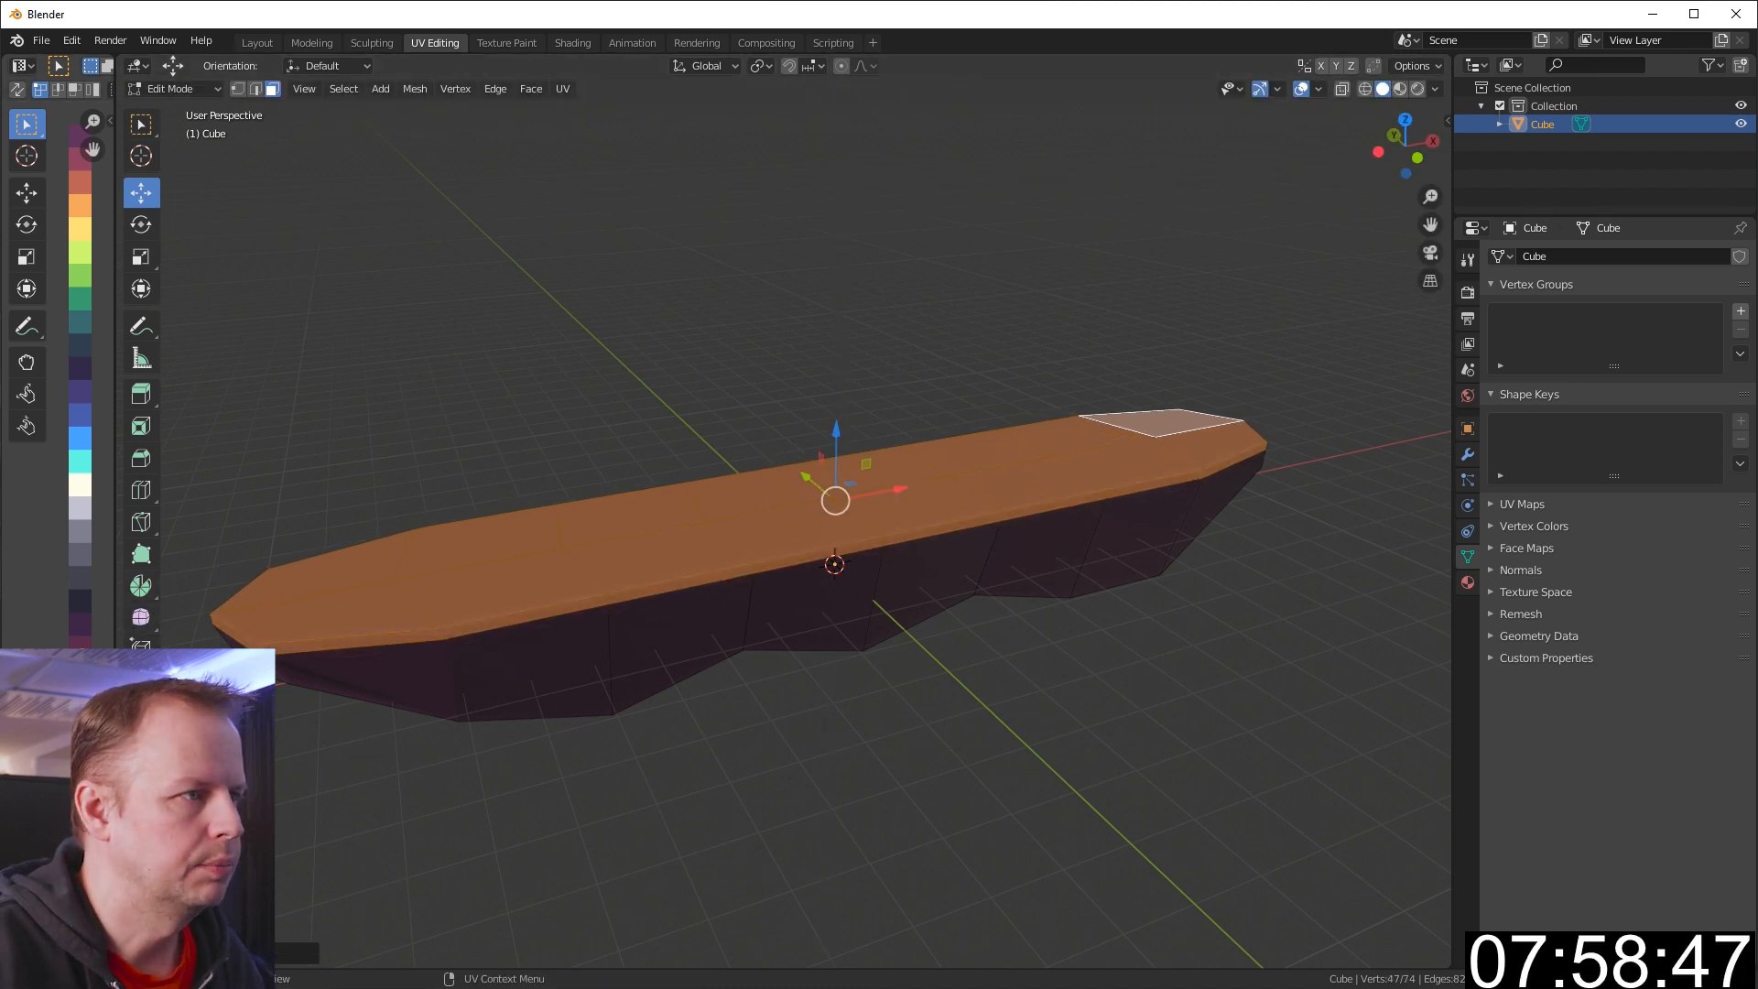
pyautogui.click(86, 303)
pyautogui.moveTo(678, 520); pyautogui.dragTo(799, 596, button='middle')
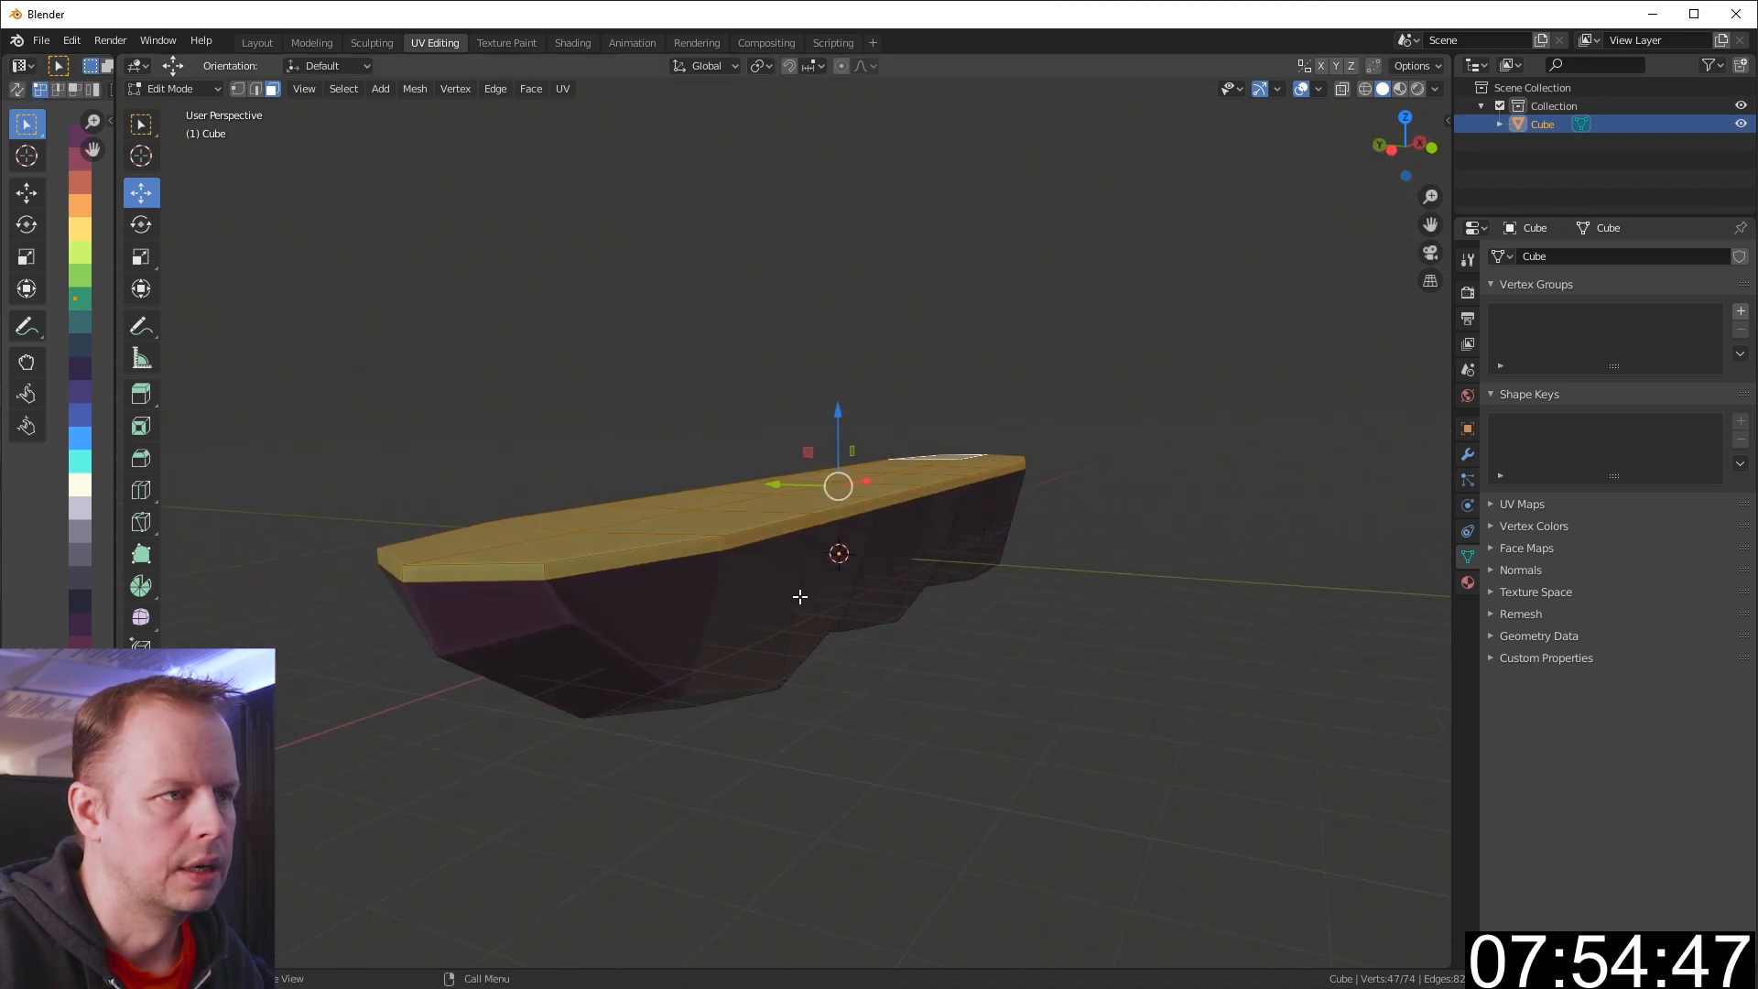
pyautogui.click(514, 572)
pyautogui.moveTo(1035, 464); pyautogui.dragTo(1079, 560, button='middle')
pyautogui.keyDown('alt'); pyautogui.click(1308, 527); pyautogui.keyUp('alt')
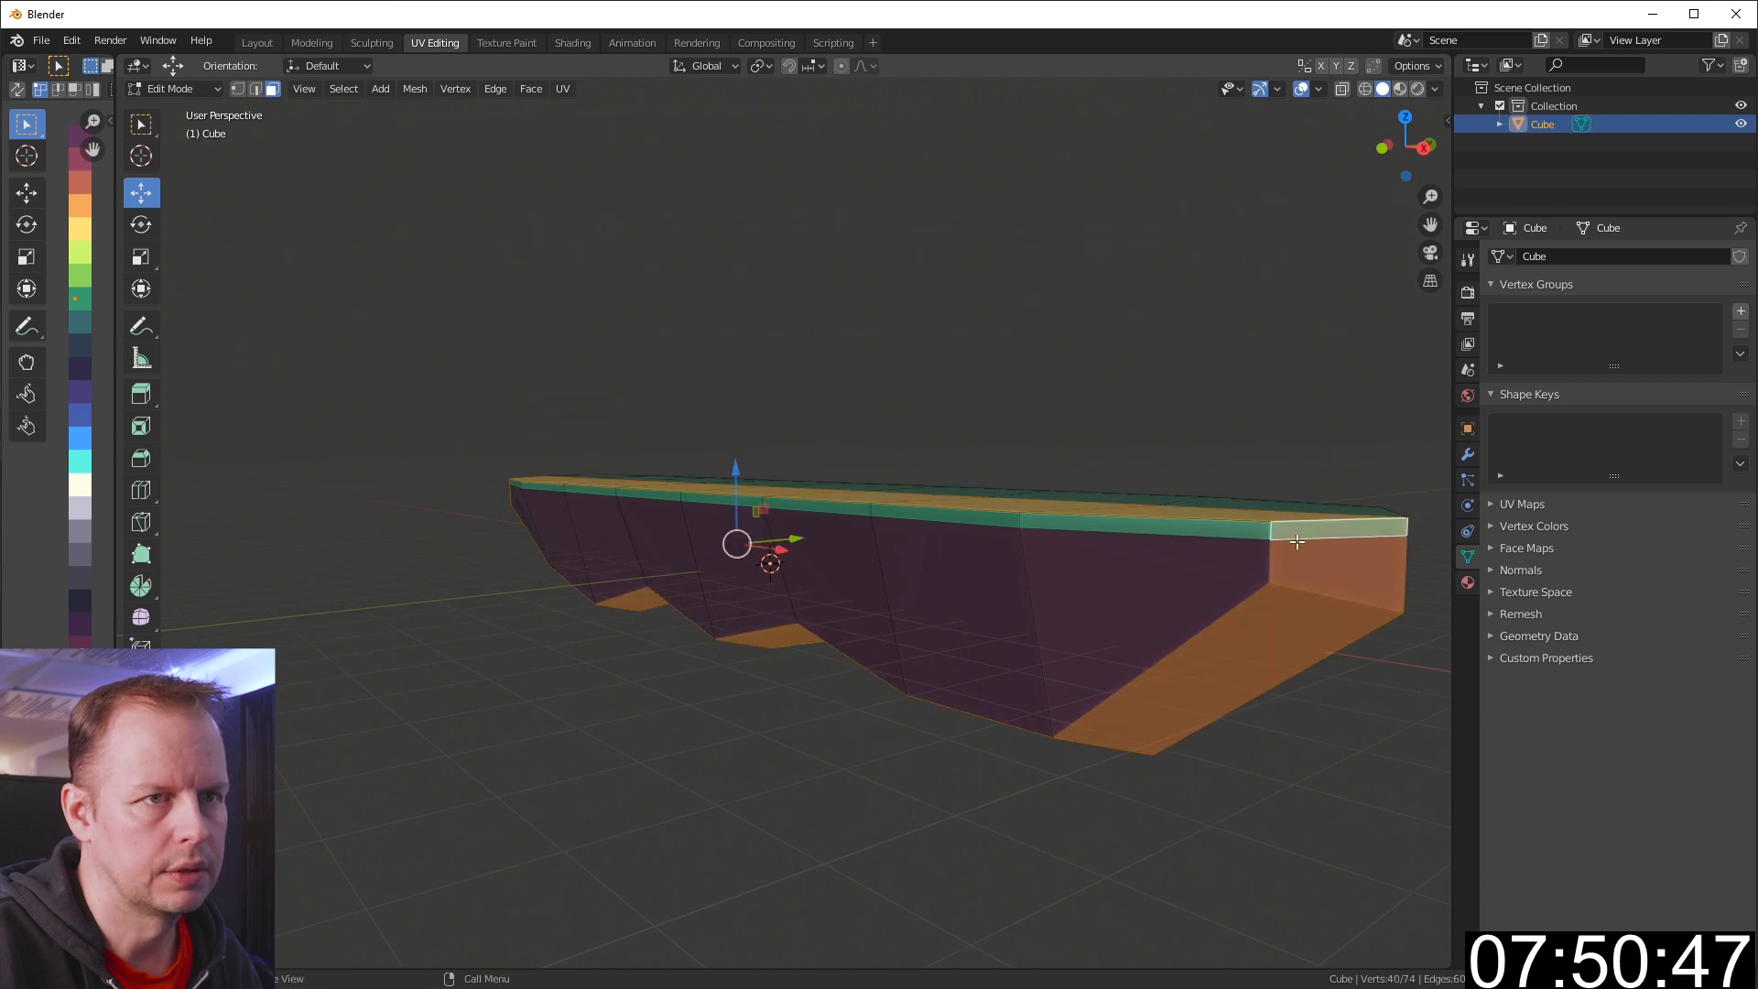
pyautogui.hotkey('alt', 'a')
pyautogui.click(1315, 530)
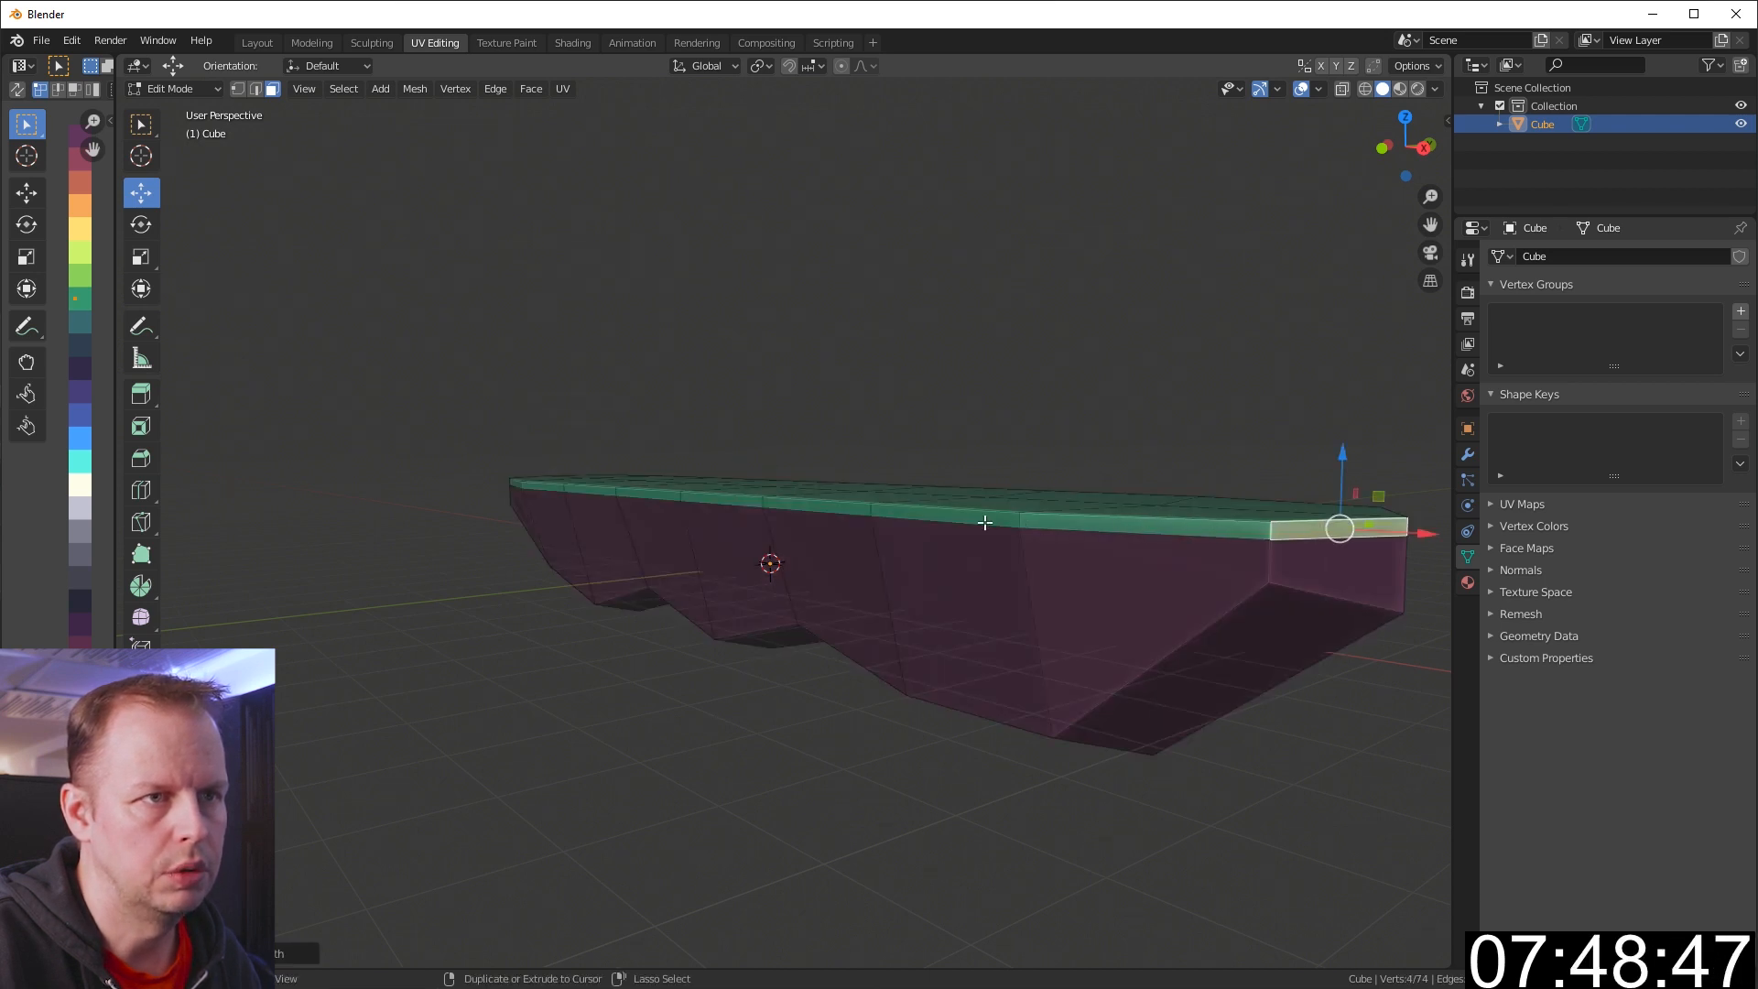
pyautogui.keyDown('ctrl'); pyautogui.click(998, 522); pyautogui.keyUp('ctrl')
pyautogui.hotkey('alt', 'a')
# Try to select the green layer's rim faces segment by segment, removing the top faces picked along the way
pyautogui.click(1333, 523)
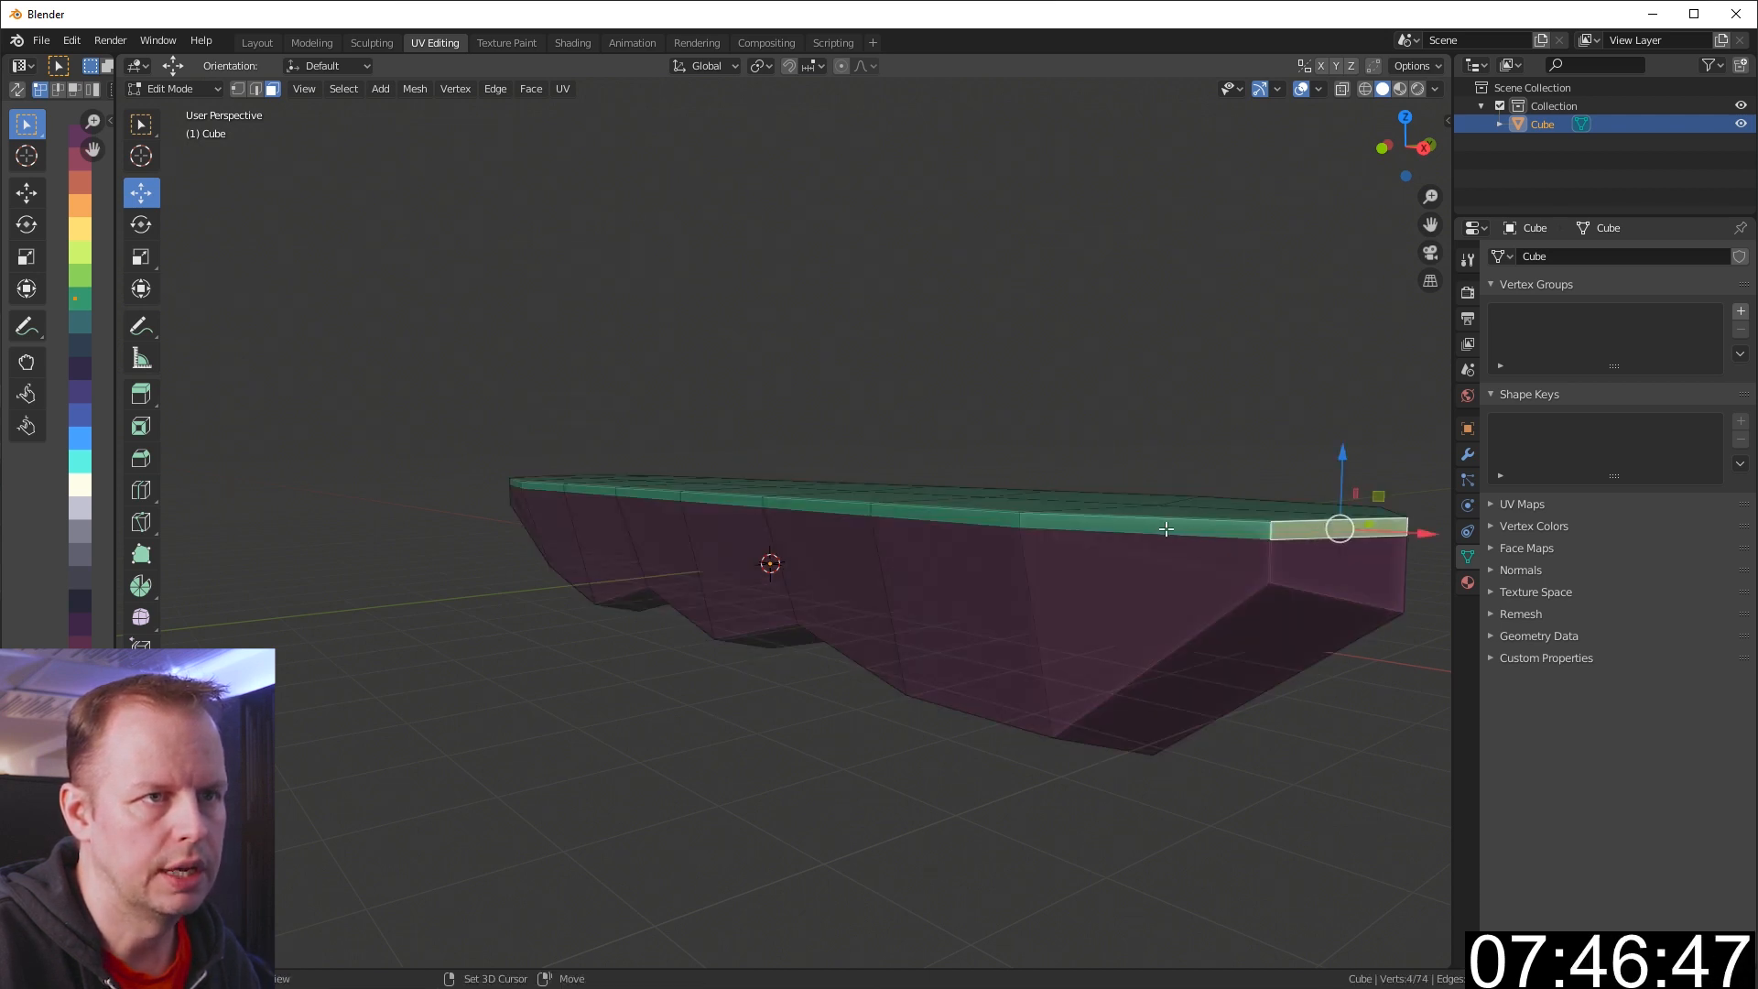
pyautogui.keyDown('ctrl'); pyautogui.click(962, 516); pyautogui.keyUp('ctrl')
pyautogui.keyDown('ctrl'); pyautogui.click(805, 510); pyautogui.keyUp('ctrl')
pyautogui.moveTo(804, 509); pyautogui.dragTo(931, 505, button='middle')
pyautogui.keyDown('ctrl'); pyautogui.click(932, 505); pyautogui.keyUp('ctrl')
pyautogui.keyDown('ctrl'); pyautogui.click(858, 522); pyautogui.keyUp('ctrl')
pyautogui.keyDown('ctrl'); pyautogui.click(640, 552); pyautogui.keyUp('ctrl')
pyautogui.keyDown('ctrl'); pyautogui.click(420, 572); pyautogui.keyUp('ctrl')
pyautogui.keyDown('ctrl'); pyautogui.click(247, 580); pyautogui.keyUp('ctrl')
pyautogui.moveTo(247, 580); pyautogui.dragTo(606, 567, button='middle')
pyautogui.keyDown('ctrl'); pyautogui.click(995, 585); pyautogui.keyUp('ctrl')
pyautogui.keyDown('shift'); pyautogui.moveTo(683, 480); pyautogui.dragTo(923, 551, button='middle'); pyautogui.keyUp('shift')
pyautogui.keyDown('ctrl'); pyautogui.click(923, 548); pyautogui.keyUp('ctrl')
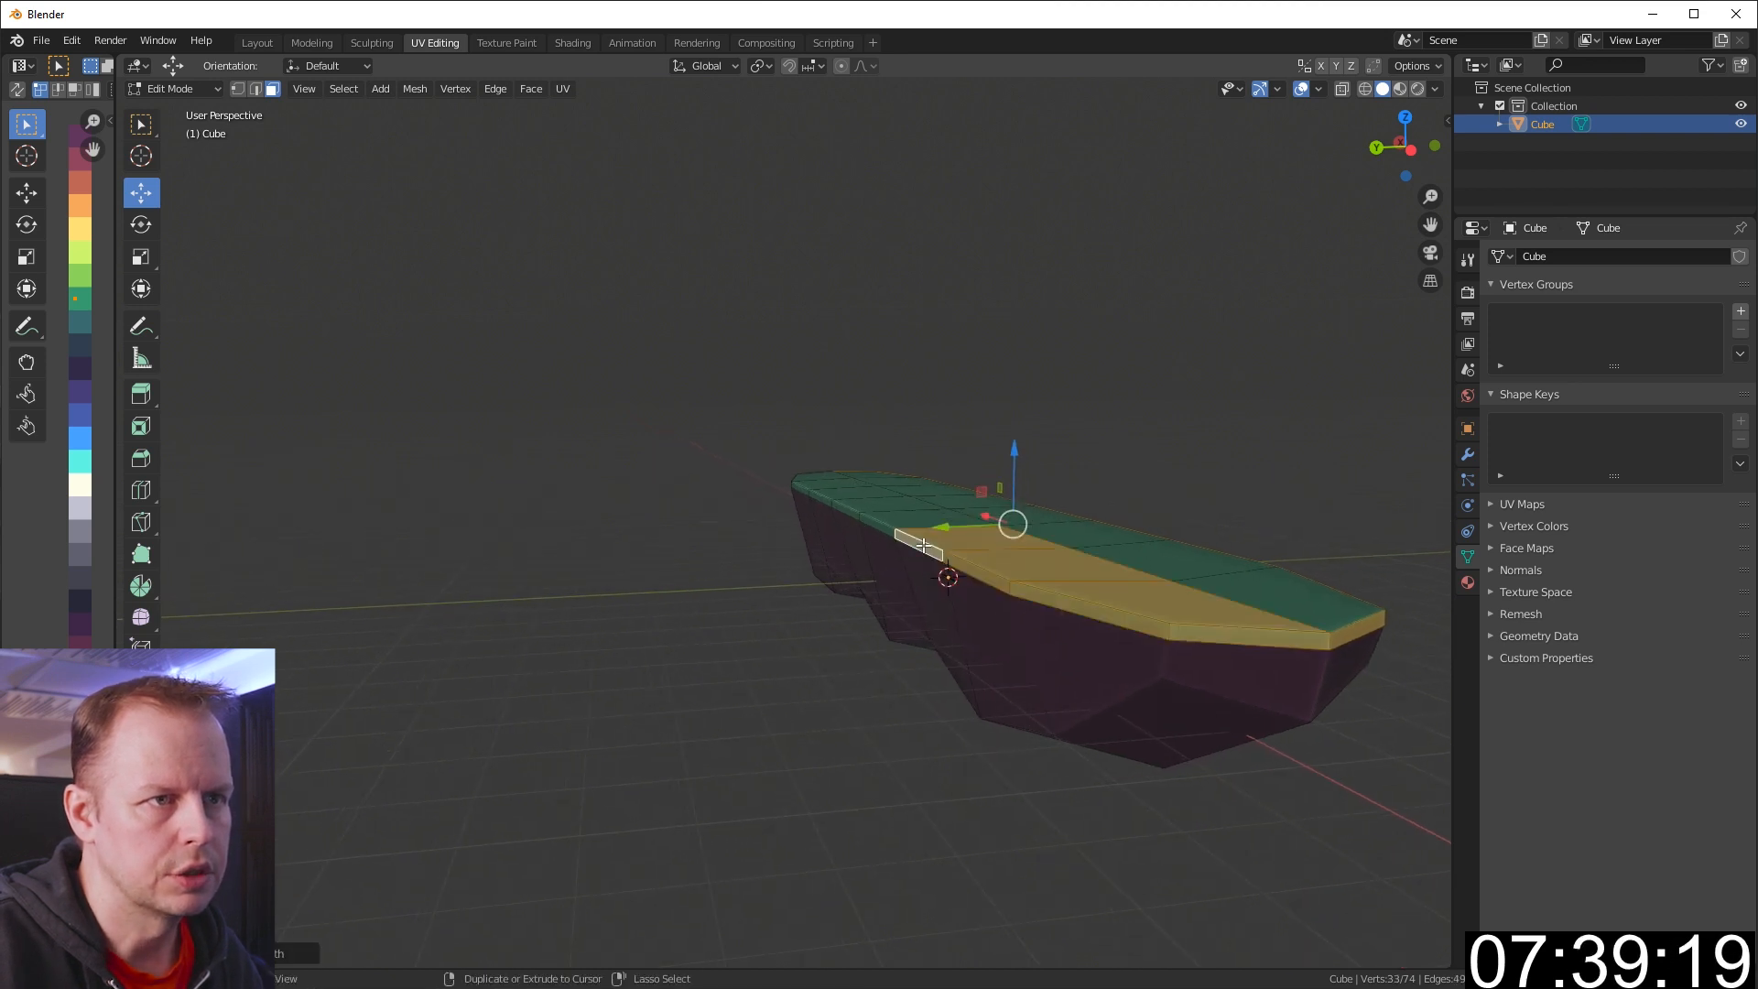
pyautogui.keyDown('shift'); pyautogui.click(1053, 587); pyautogui.keyUp('shift')
pyautogui.keyDown('shift'); pyautogui.click(1035, 560); pyautogui.keyUp('shift')
pyautogui.keyDown('shift'); pyautogui.click(1023, 538); pyautogui.keyUp('shift')
pyautogui.moveTo(1026, 536); pyautogui.dragTo(969, 594, button='middle')
pyautogui.scroll(-2, 969, 594)
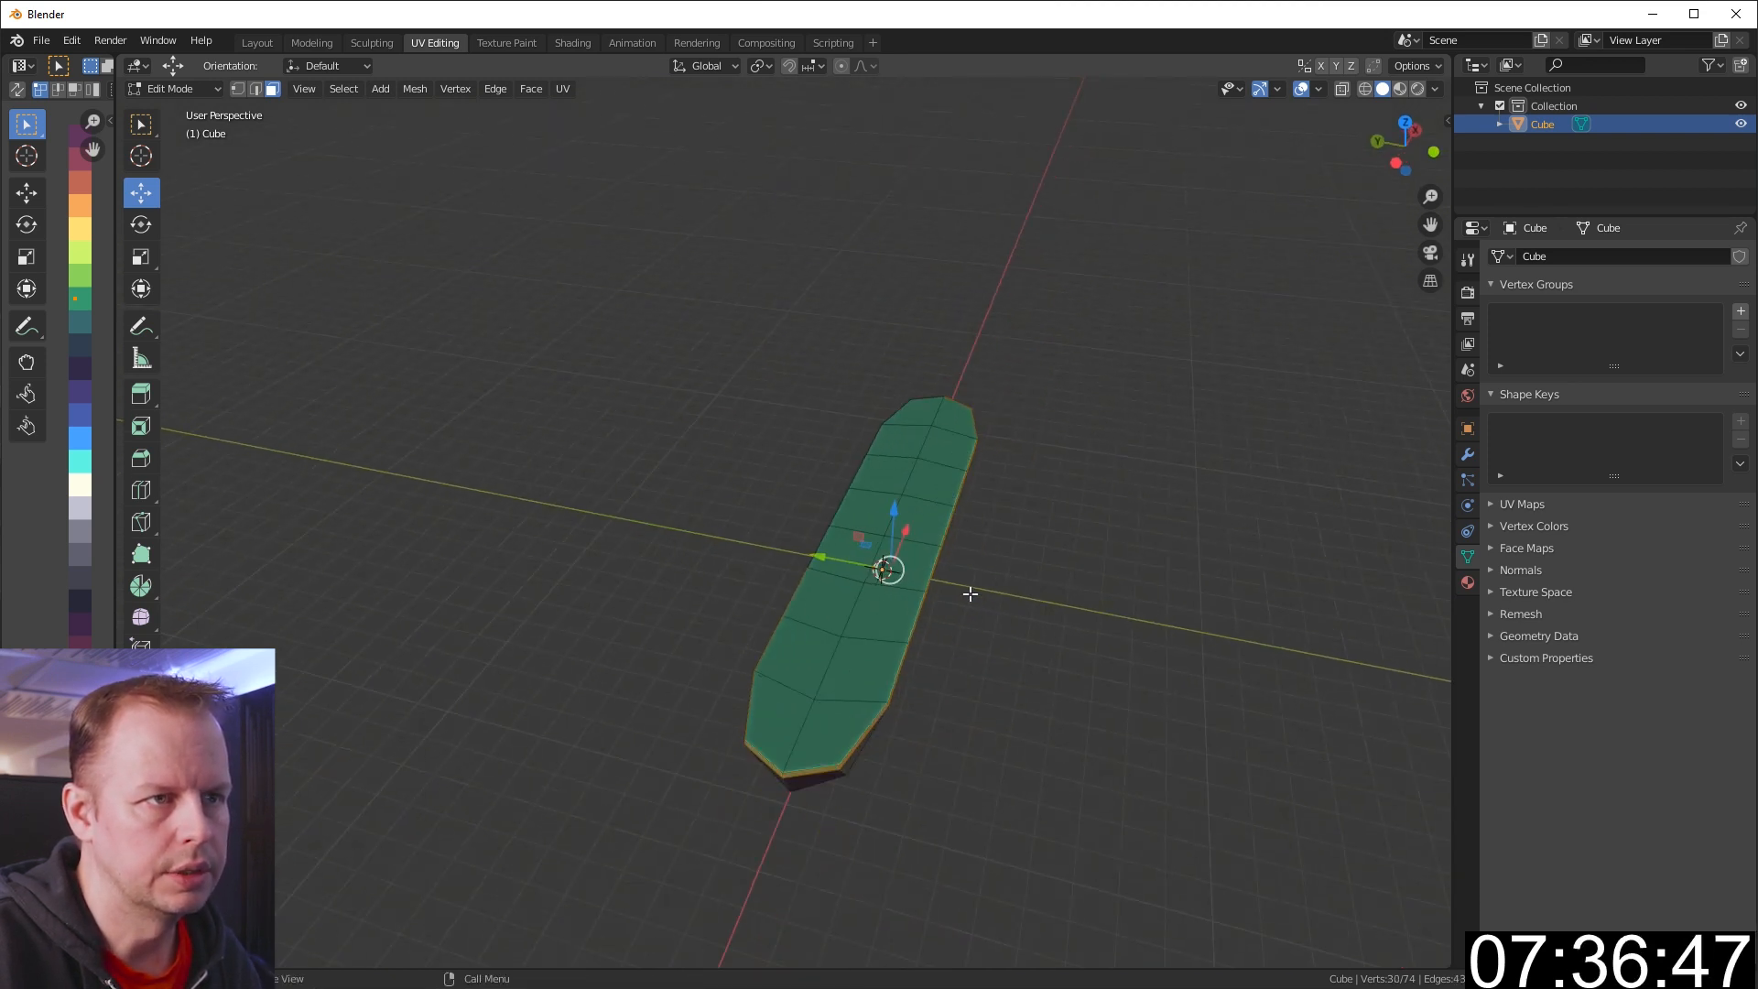
pyautogui.click(837, 728)
pyautogui.keyDown('shift'); pyautogui.click(879, 667); pyautogui.keyUp('shift')
pyautogui.press('a')
pyautogui.press('a')
# Select all the green top faces and grow the selection to include the rim faces around them
pyautogui.click(824, 727)
pyautogui.keyDown('shift'); pyautogui.click(885, 666); pyautogui.keyUp('shift')
pyautogui.keyDown('shift'); pyautogui.click(898, 612); pyautogui.keyUp('shift')
pyautogui.keyDown('shift'); pyautogui.click(914, 564); pyautogui.keyUp('shift')
pyautogui.keyDown('shift'); pyautogui.click(928, 522); pyautogui.keyUp('shift')
pyautogui.keyDown('shift'); pyautogui.click(942, 485); pyautogui.keyUp('shift')
pyautogui.keyDown('shift'); pyautogui.click(951, 456); pyautogui.keyUp('shift')
pyautogui.keyDown('shift'); pyautogui.click(957, 423); pyautogui.keyUp('shift')
pyautogui.keyDown('shift'); pyautogui.click(925, 418); pyautogui.keyUp('shift')
pyautogui.keyDown('shift'); pyautogui.click(898, 441); pyautogui.keyUp('shift')
pyautogui.keyDown('shift'); pyautogui.click(838, 554); pyautogui.keyUp('shift')
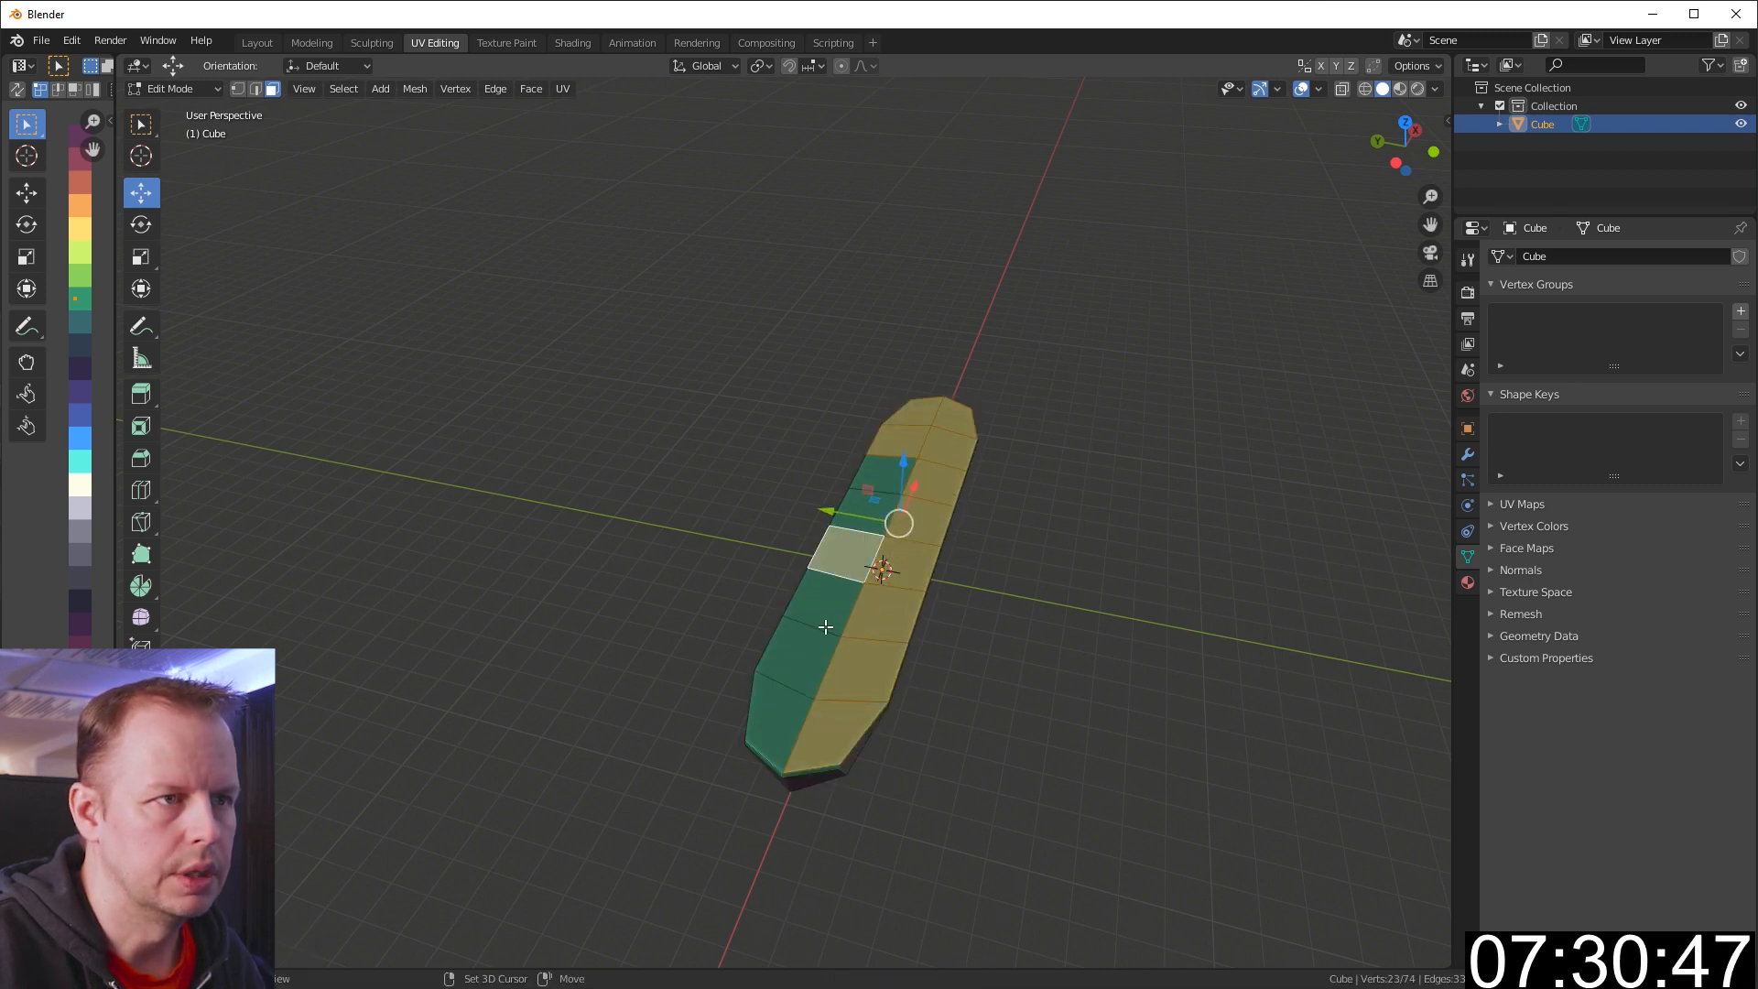
pyautogui.keyDown('shift'); pyautogui.click(818, 600); pyautogui.keyUp('shift')
pyautogui.keyDown('shift'); pyautogui.click(795, 646); pyautogui.keyUp('shift')
pyautogui.keyDown('shift'); pyautogui.click(779, 724); pyautogui.keyUp('shift')
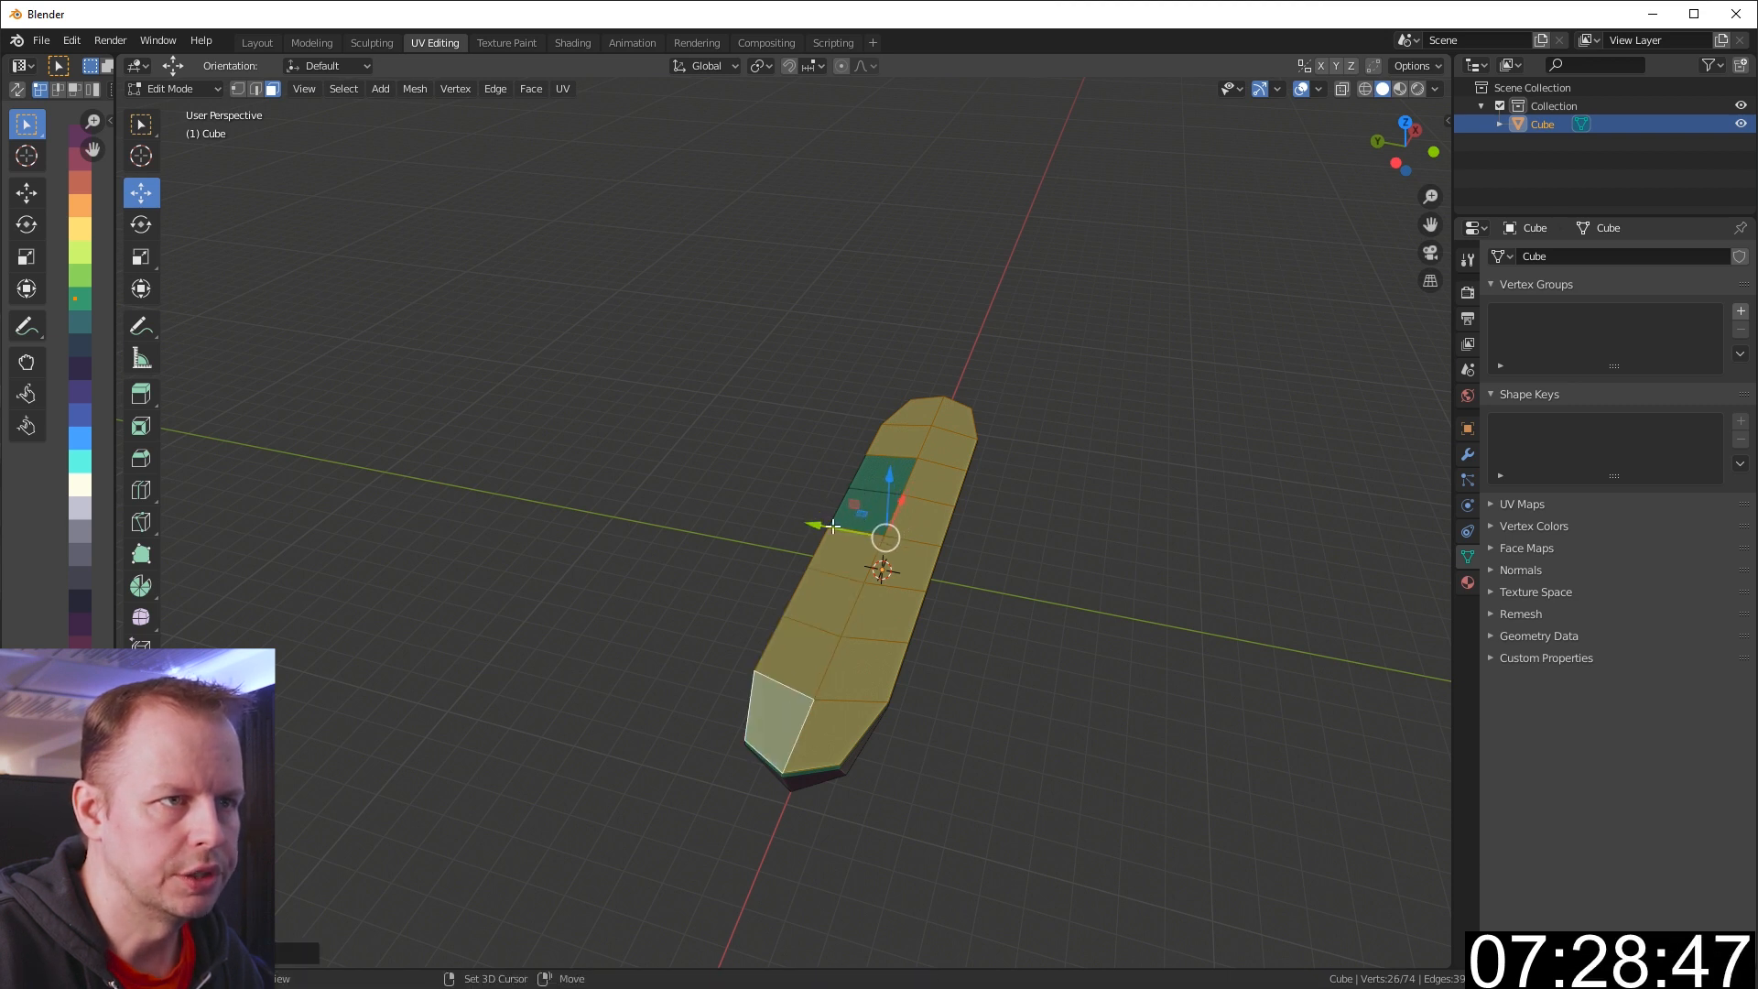
pyautogui.keyDown('shift'); pyautogui.click(871, 485); pyautogui.keyUp('shift')
pyautogui.scroll(2, 873, 490)
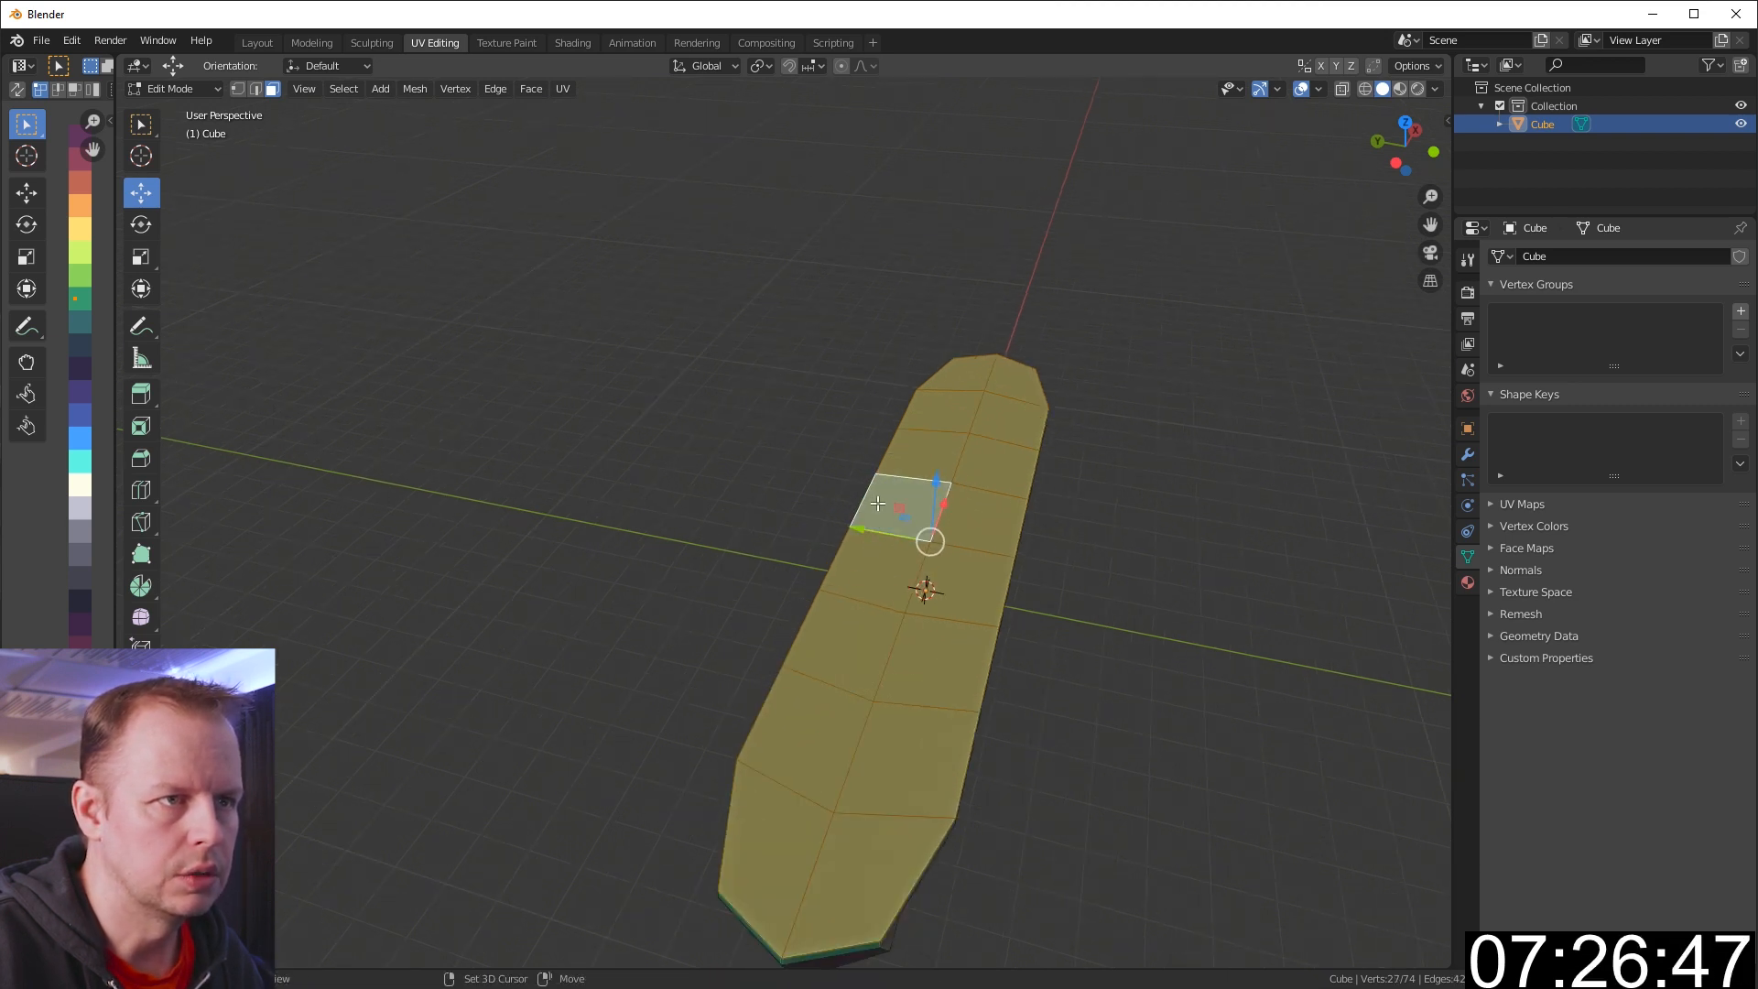
pyautogui.scroll(-2, 804, 586)
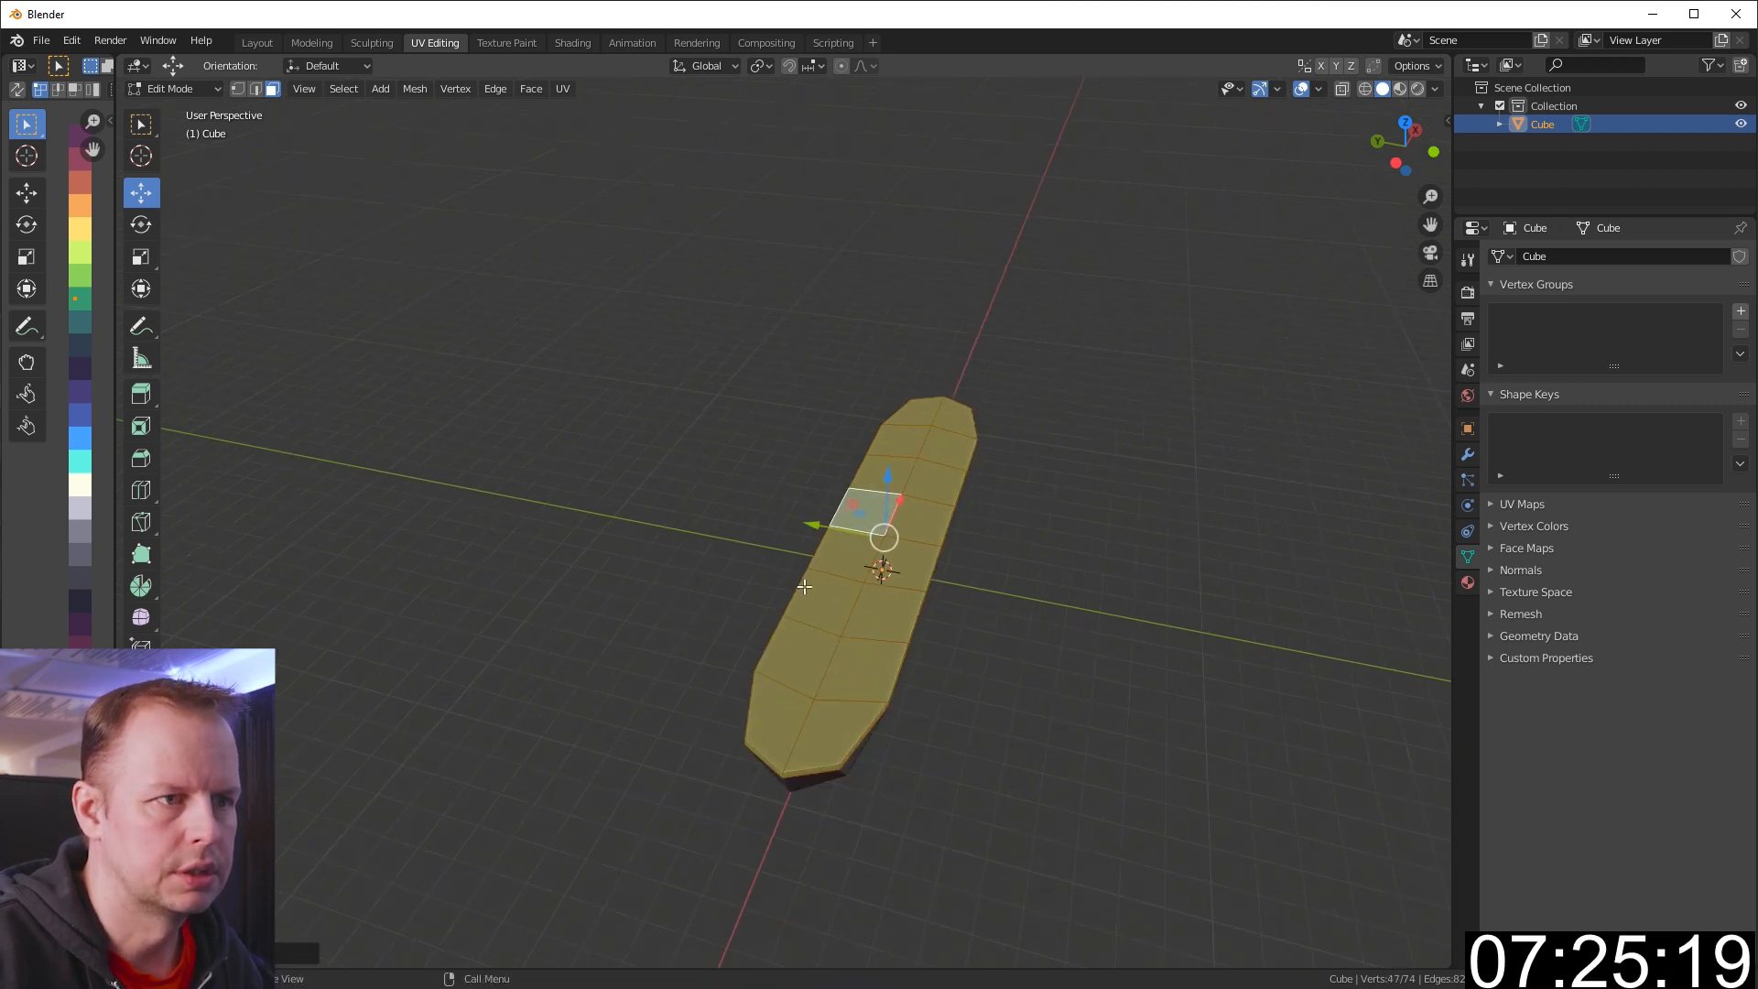
# Deselect all the top faces so that only the rim faces around the green layer stay selected
pyautogui.keyDown('shift'); pyautogui.click(769, 732); pyautogui.keyUp('shift')
pyautogui.keyDown('shift'); pyautogui.click(833, 728); pyautogui.keyUp('shift')
pyautogui.keyDown('shift'); pyautogui.click(796, 660); pyautogui.keyUp('shift')
pyautogui.keyDown('shift'); pyautogui.click(866, 664); pyautogui.keyUp('shift')
pyautogui.keyDown('shift'); pyautogui.click(893, 605); pyautogui.keyUp('shift')
pyautogui.keyDown('shift'); pyautogui.click(917, 564); pyautogui.keyUp('shift')
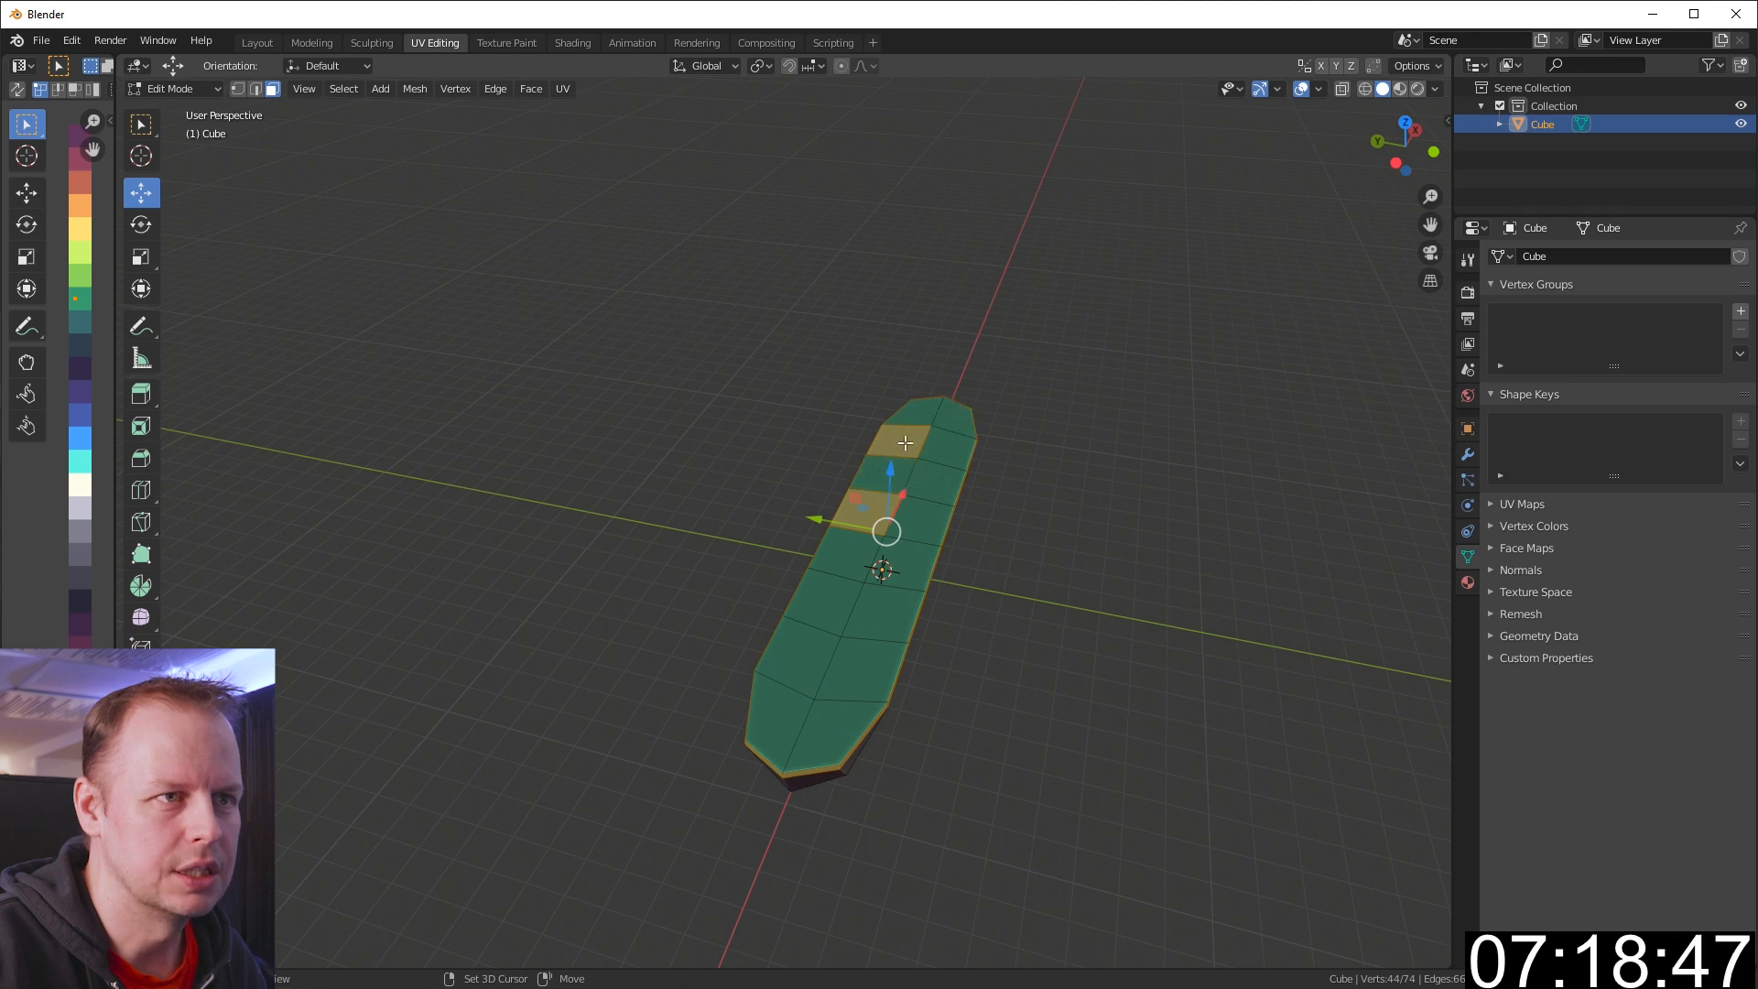
pyautogui.scroll(5, 856, 515)
pyautogui.keyDown('shift'); pyautogui.click(1016, 522); pyautogui.keyUp('shift')
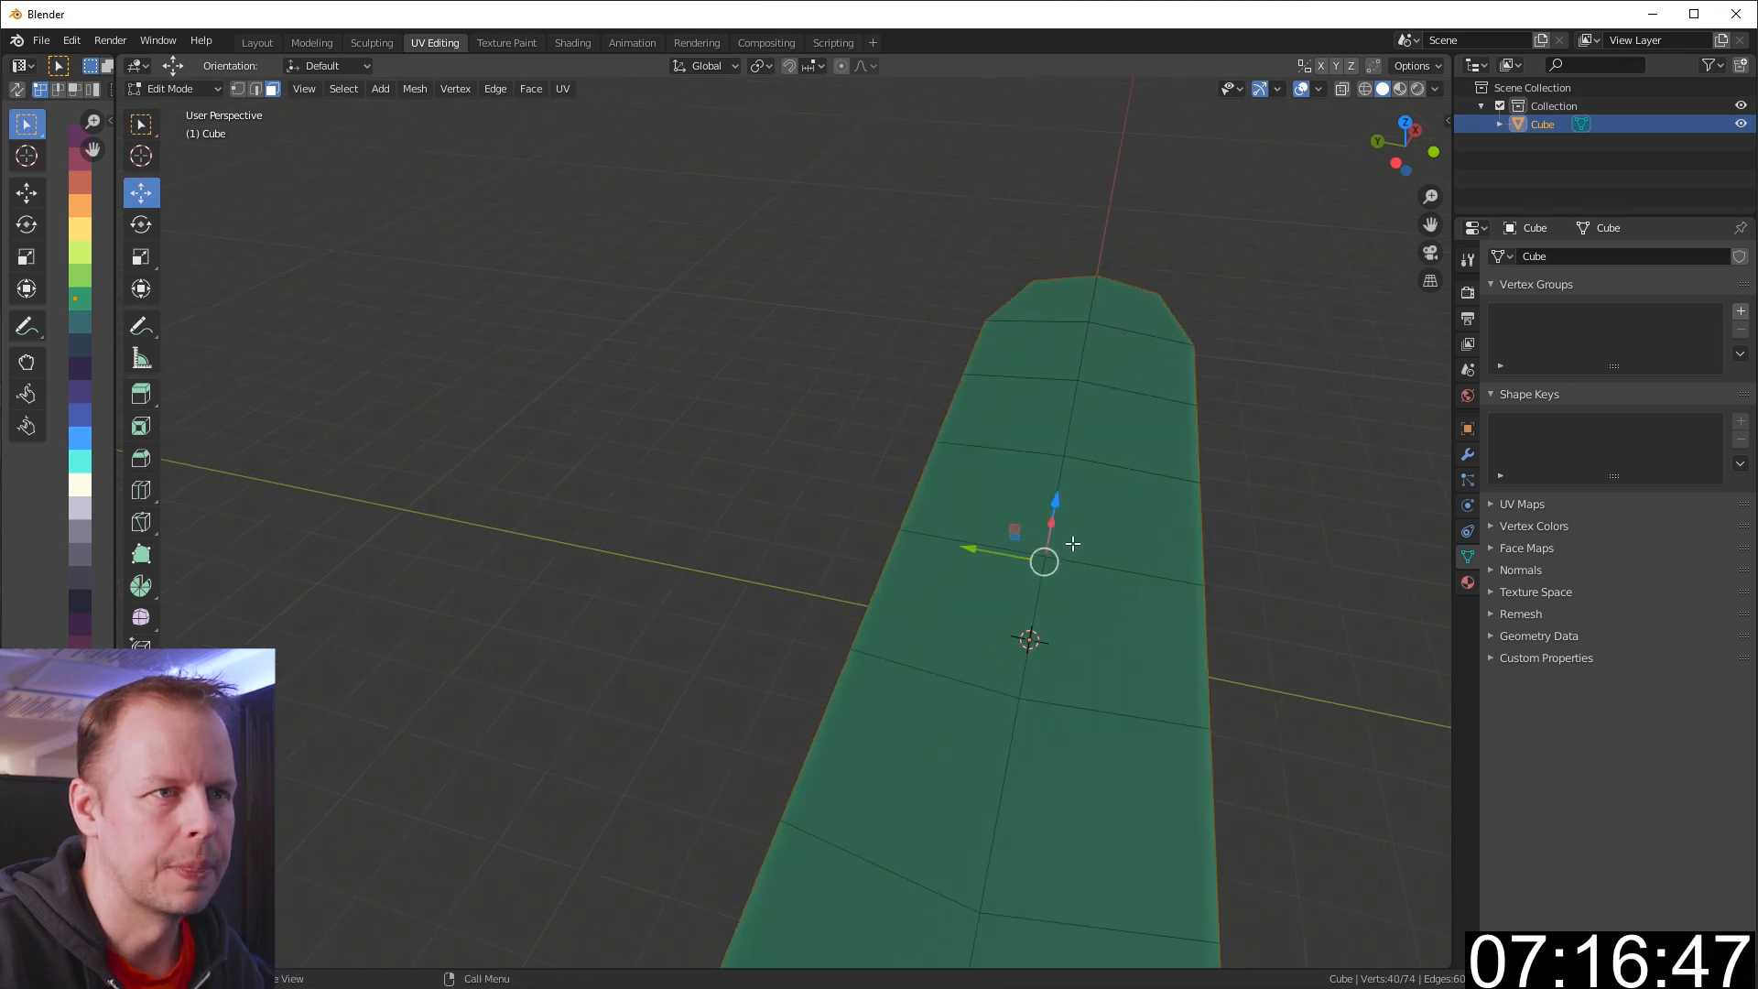
# Extrude the rim faces and scale them outward to about 1.11, leaving the Z axis out of the scaling
pyautogui.moveTo(1026, 530); pyautogui.dragTo(939, 494, button='middle')
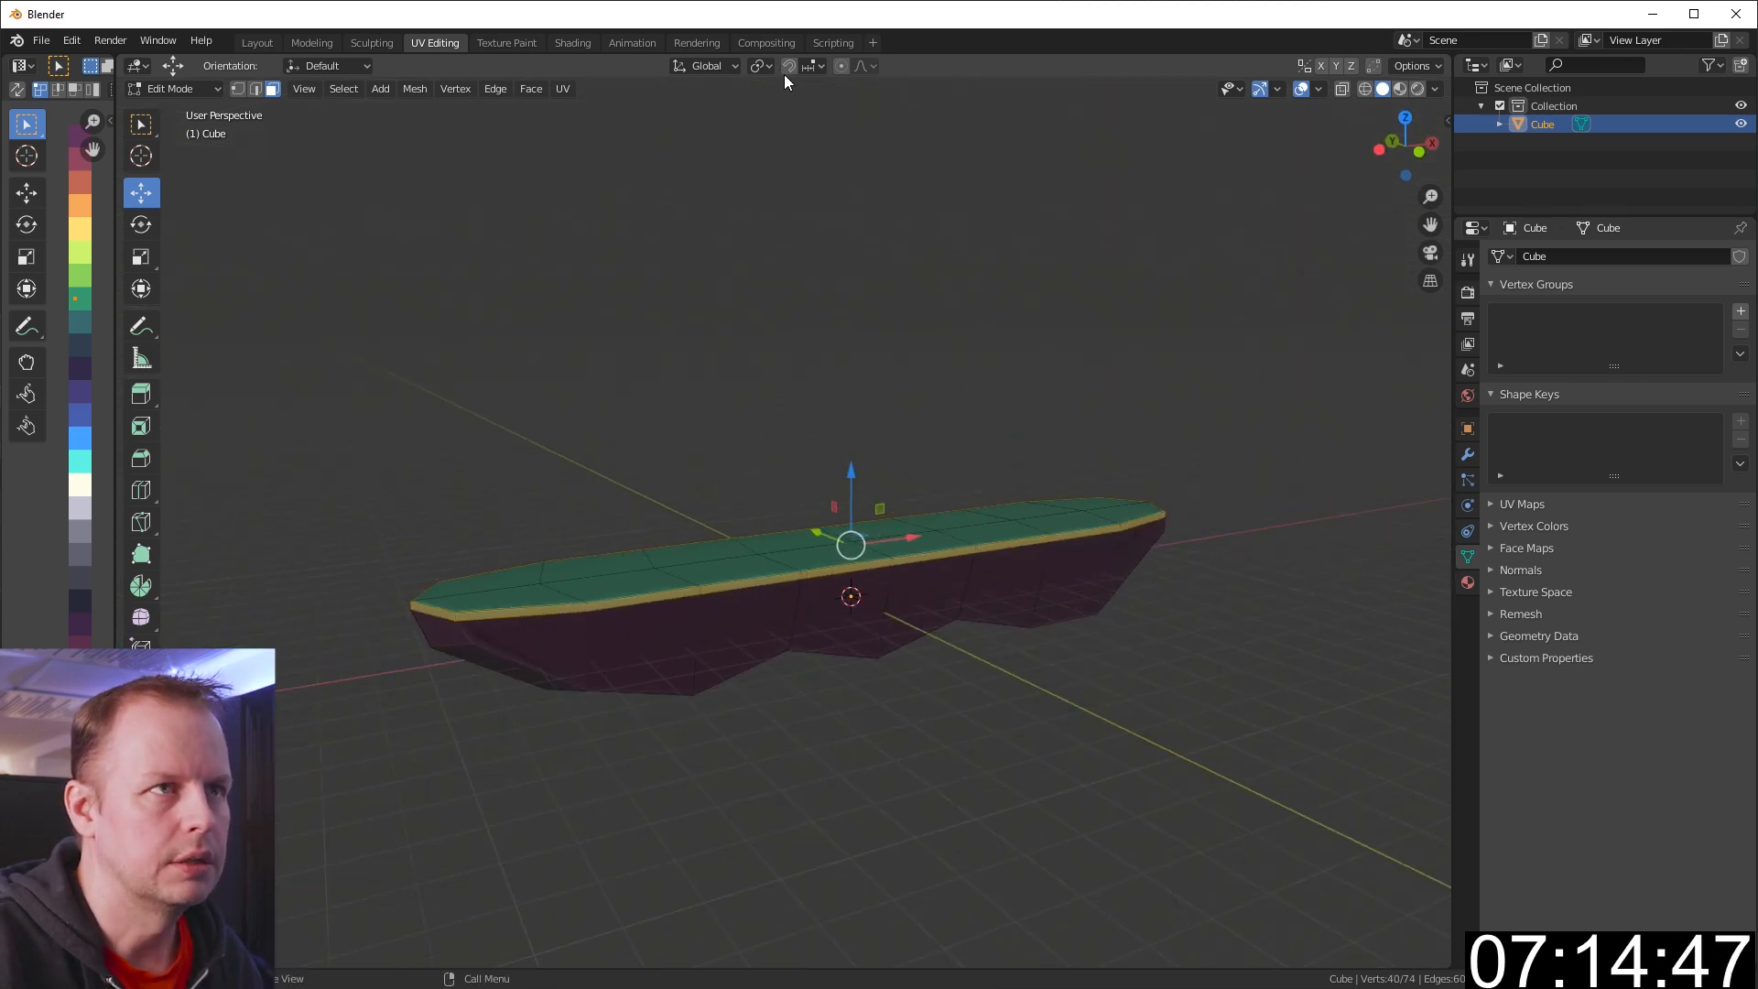
pyautogui.click(768, 66)
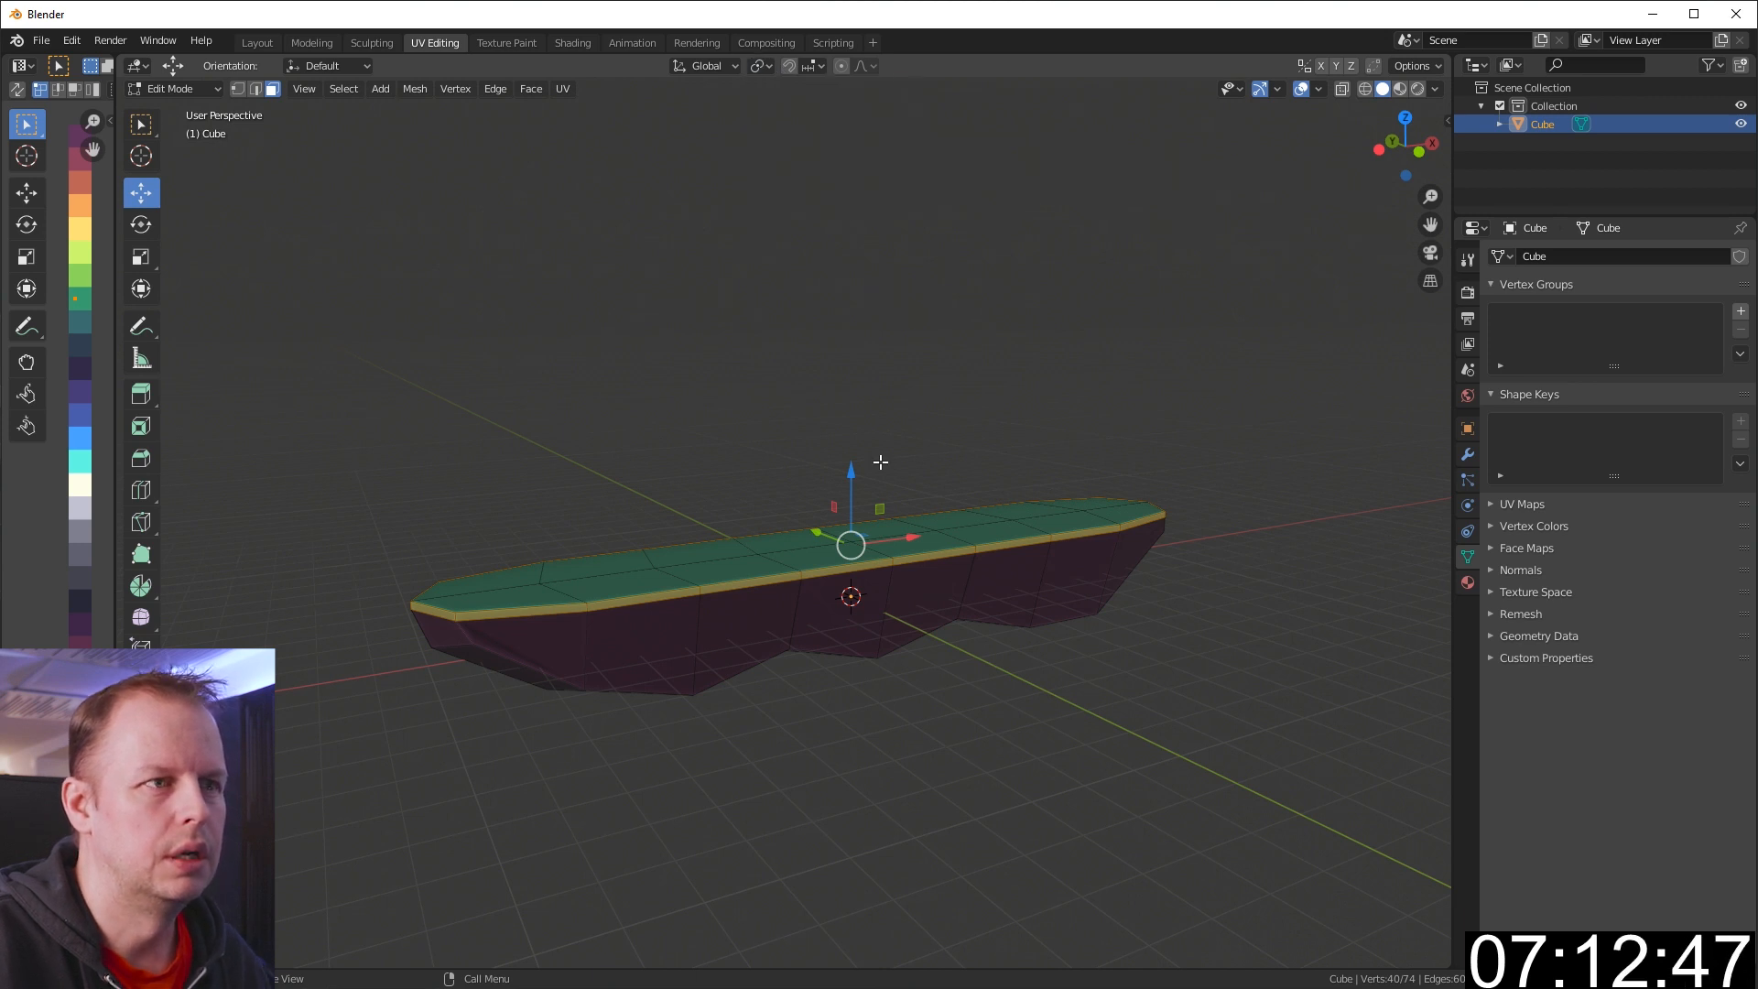
pyautogui.moveTo(878, 515); pyautogui.dragTo(931, 503, button='middle')
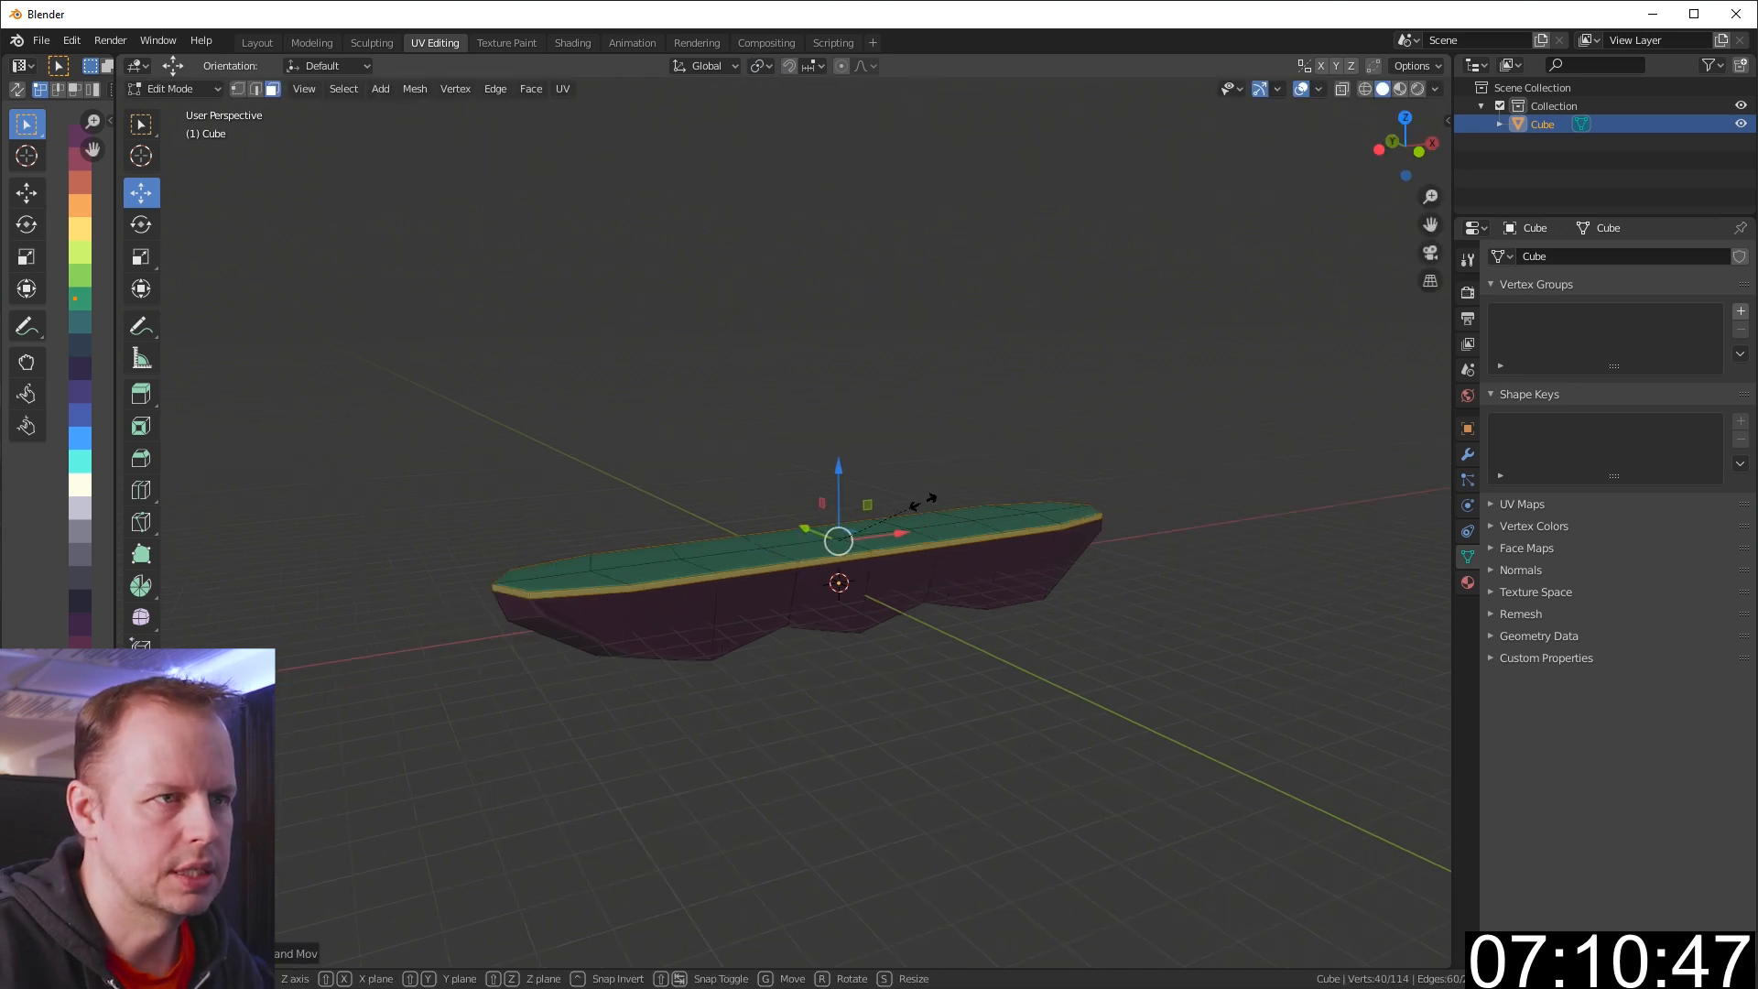
pyautogui.press('s')
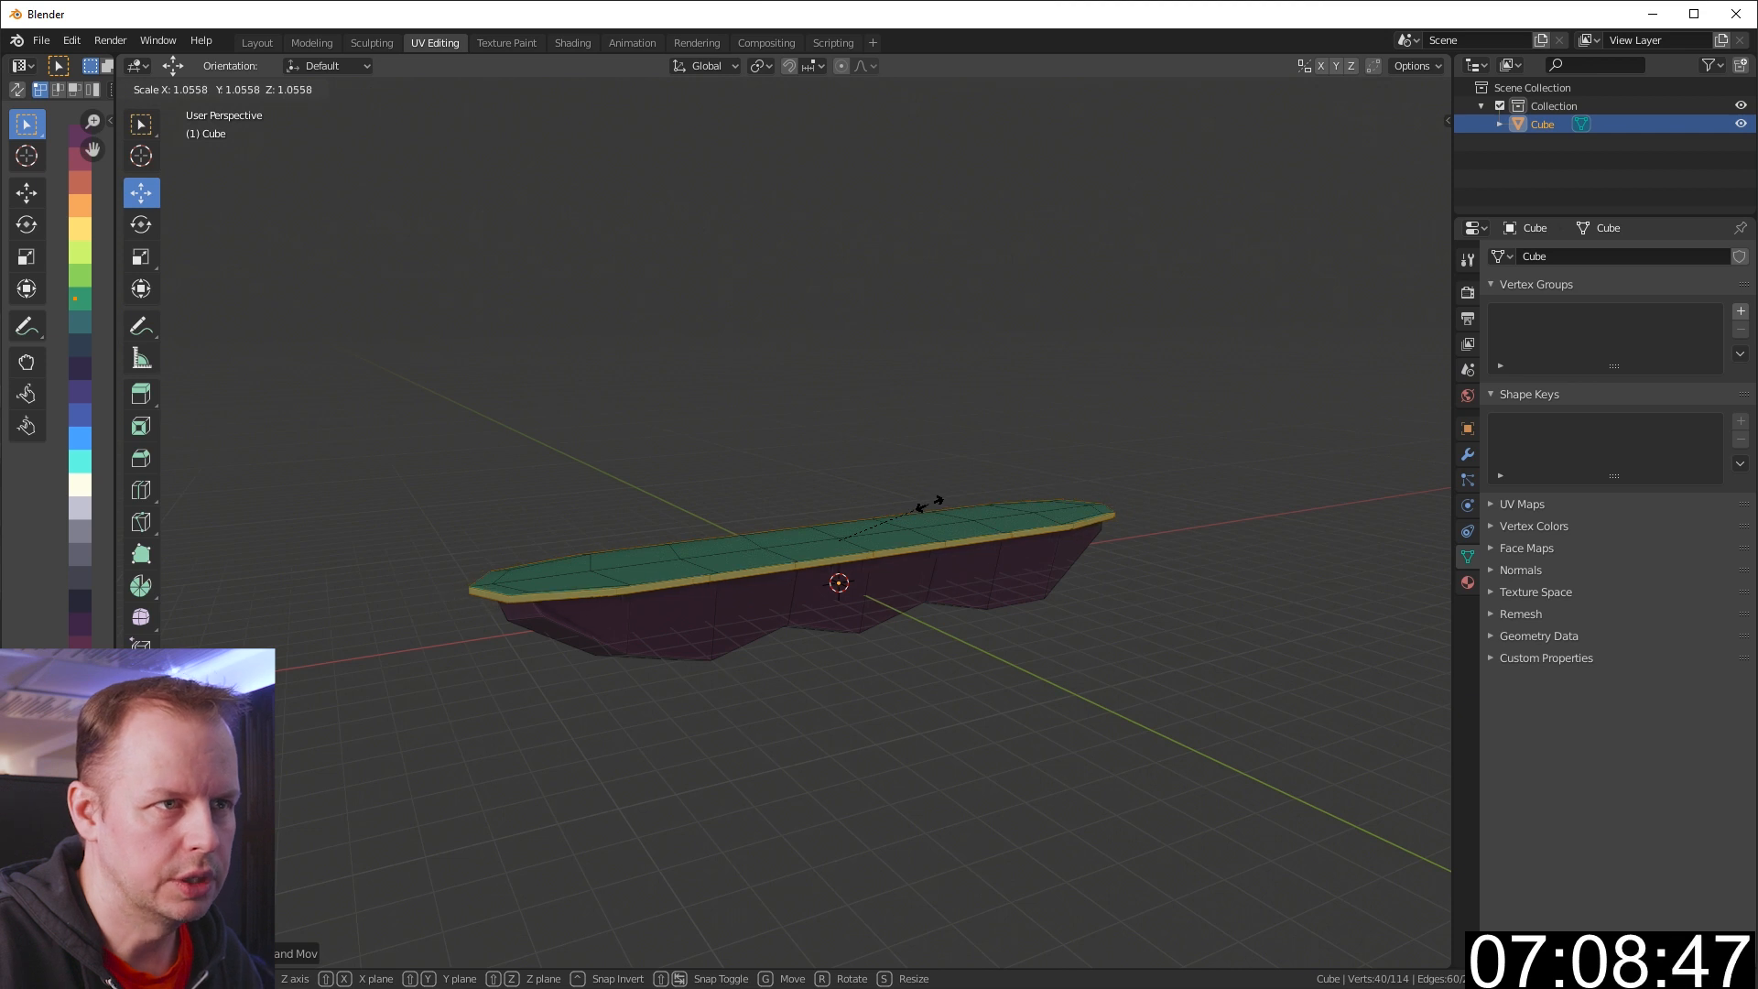
pyautogui.hotkey('shift', 'z')
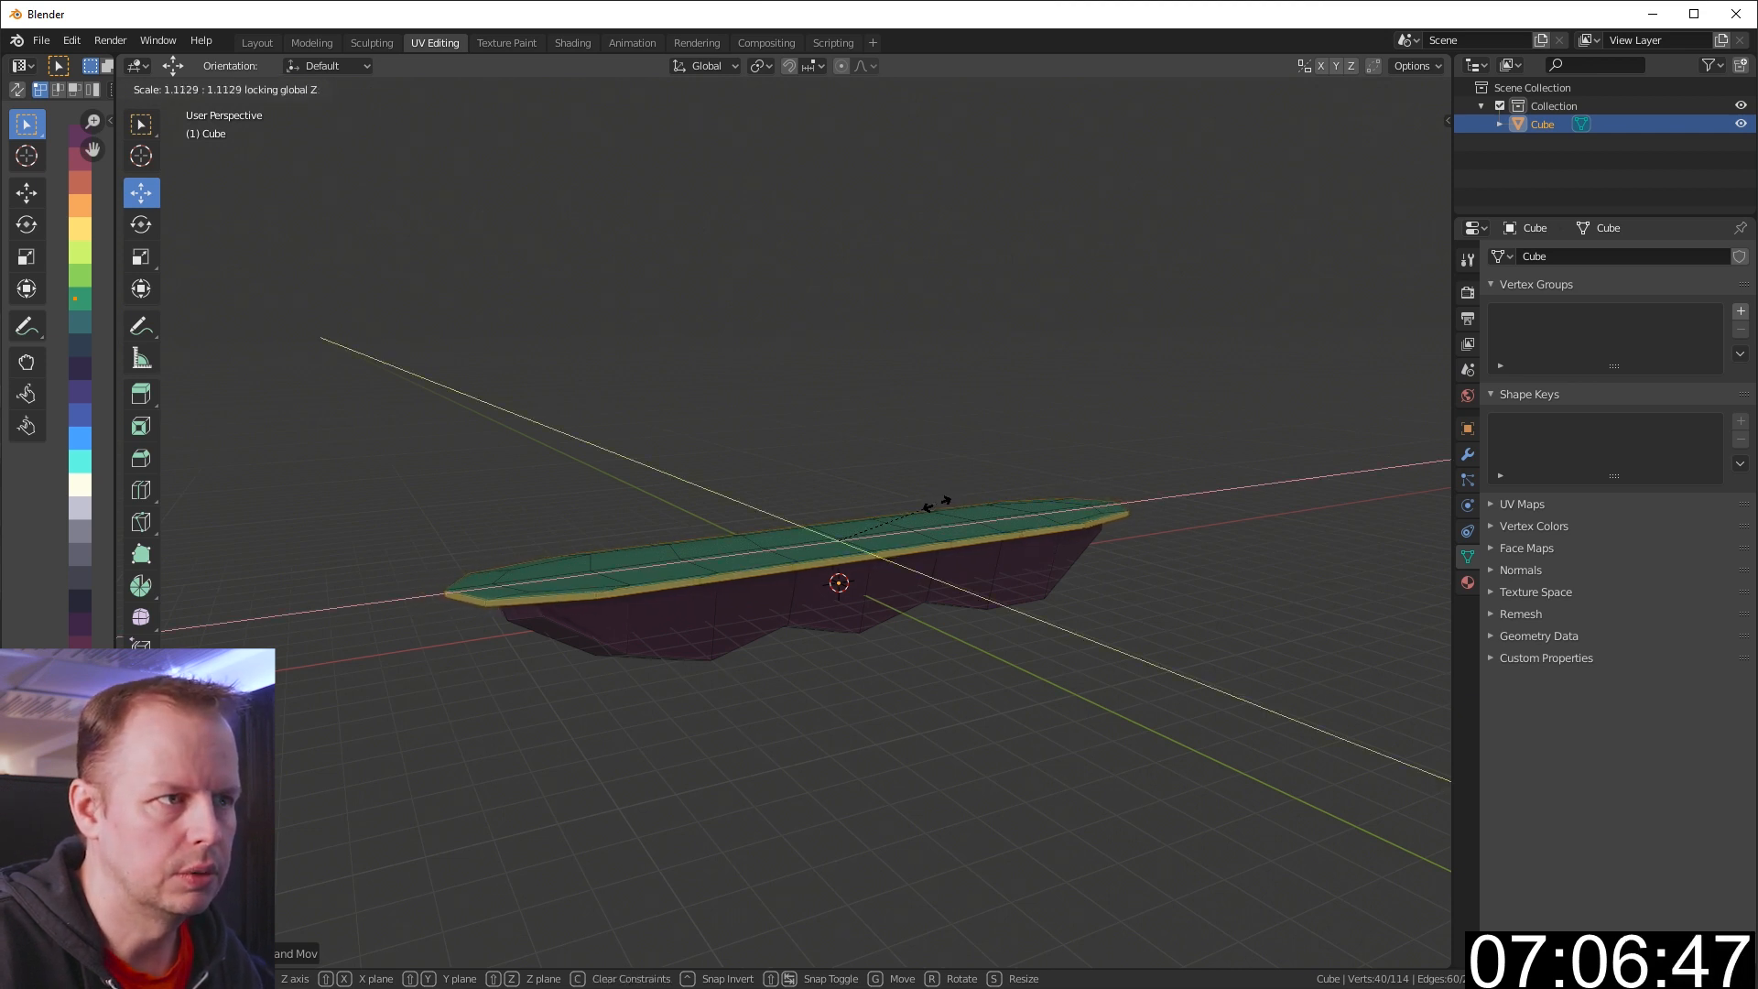
pyautogui.click(937, 502)
# Lower the extruded rim along Z and scale it to about 0.93 along X
pyautogui.moveTo(938, 502); pyautogui.dragTo(965, 538, button='middle')
pyautogui.press('s')
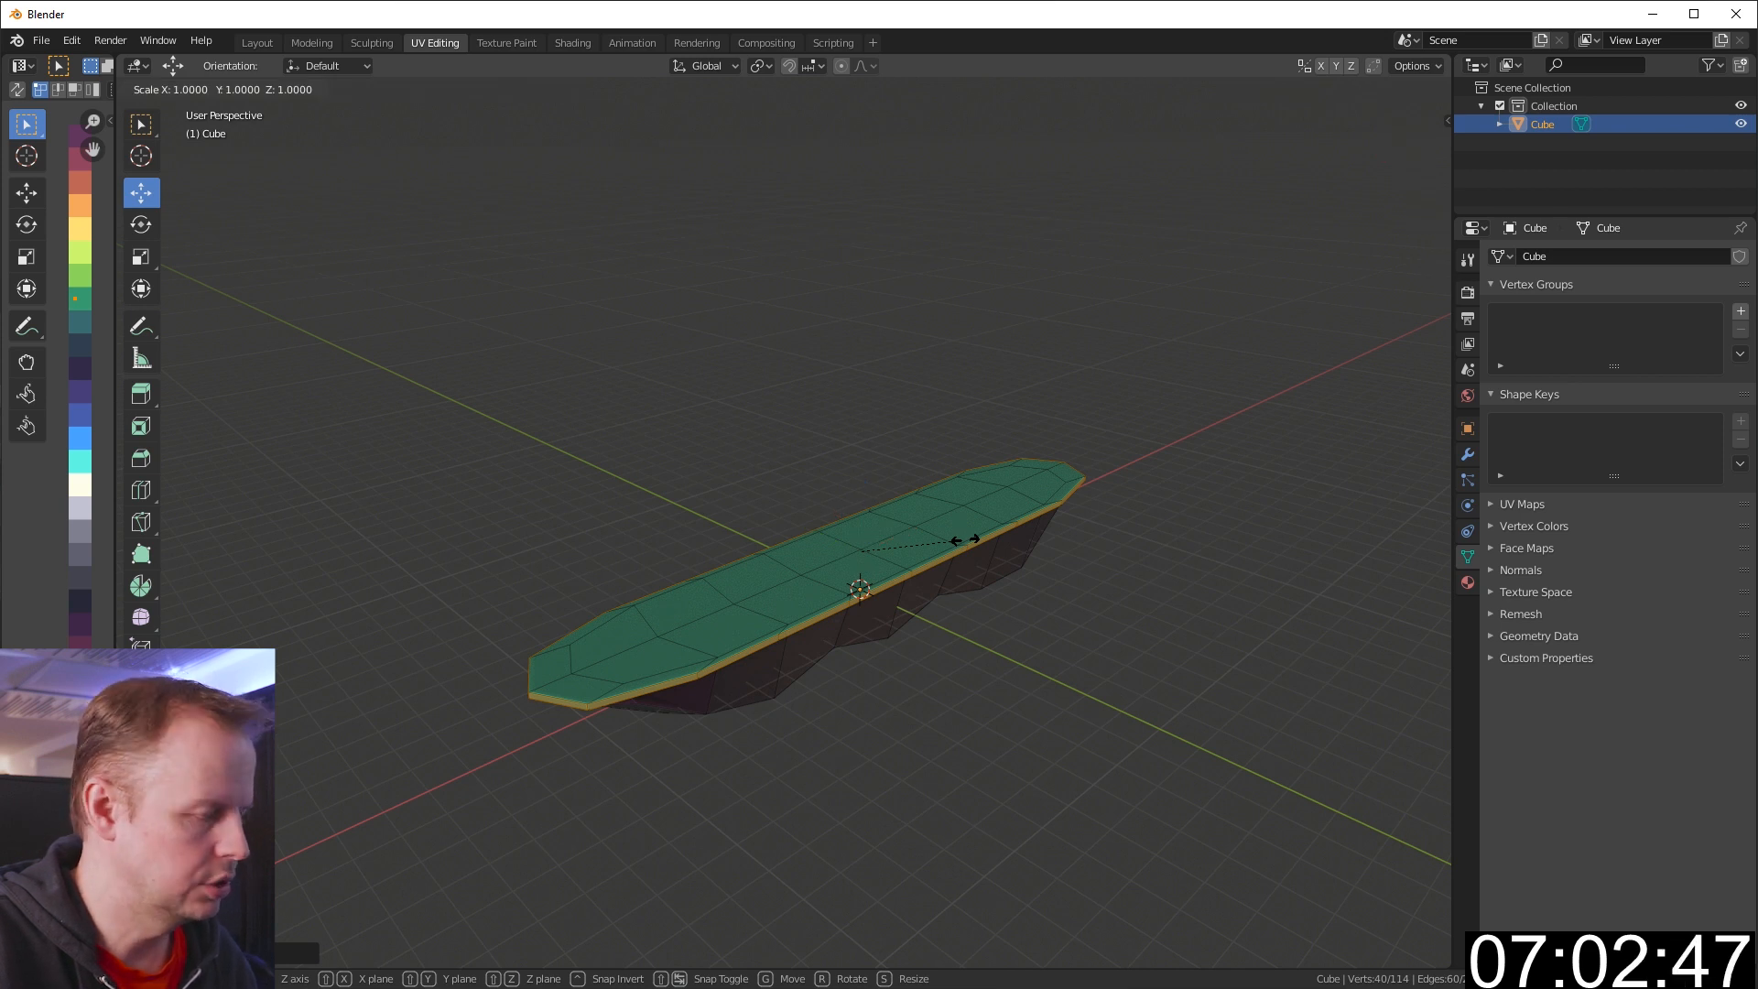
pyautogui.click(944, 540)
pyautogui.press('g')
pyautogui.press('z')
pyautogui.click(872, 494)
pyautogui.press('s')
pyautogui.press('x')
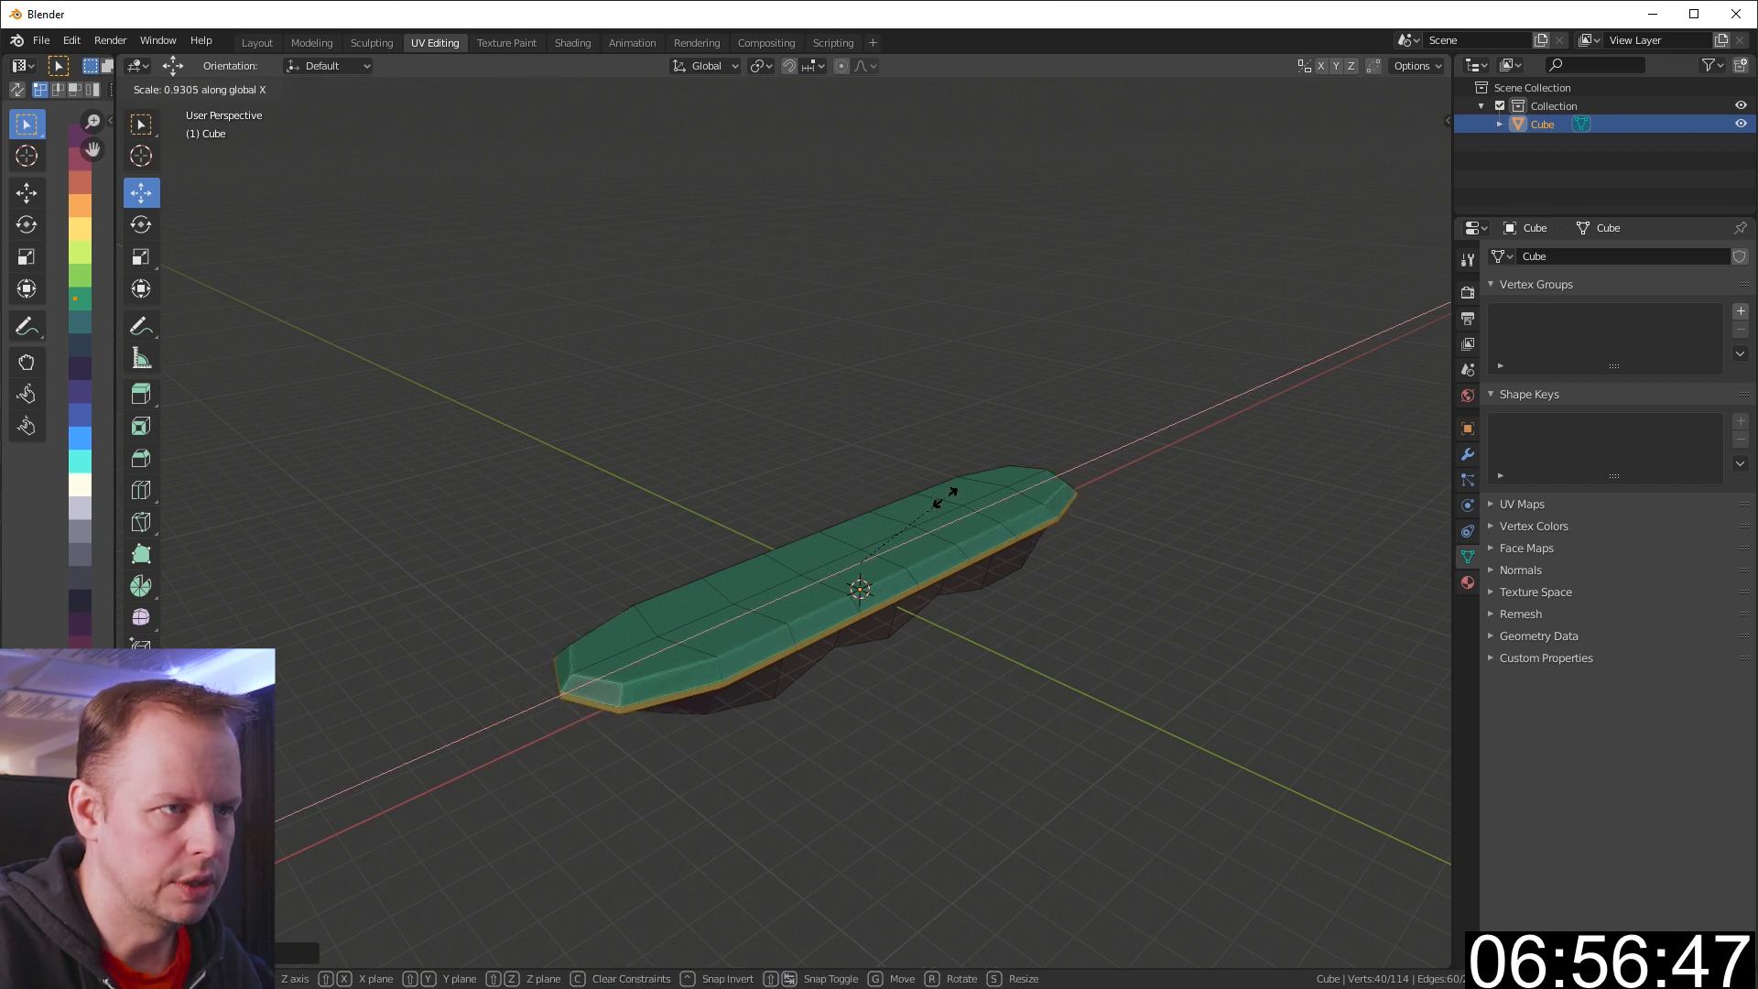
pyautogui.click(946, 497)
pyautogui.scroll(4, 949, 499)
pyautogui.scroll(-3, 954, 501)
pyautogui.moveTo(953, 501); pyautogui.dragTo(910, 533, button='middle')
pyautogui.click(733, 623)
pyautogui.moveTo(733, 624); pyautogui.dragTo(866, 604, button='middle')
pyautogui.press('g')
pyautogui.rightClick(868, 613)
# Switch to edge selection and pull one short vertical edge of the green rim downward
pyautogui.moveTo(1028, 610); pyautogui.dragTo(900, 648, button='middle')
pyautogui.press('2')
pyautogui.scroll(3, 921, 643)
pyautogui.moveTo(1053, 722); pyautogui.dragTo(1036, 695, button='middle')
pyautogui.click(898, 644)
pyautogui.press('g')
pyautogui.click(933, 677)
# Nudge one short vertical rim edge near the middle of the long side and lower another by about 0.2 m
pyautogui.moveTo(1145, 641); pyautogui.dragTo(1012, 618, button='middle')
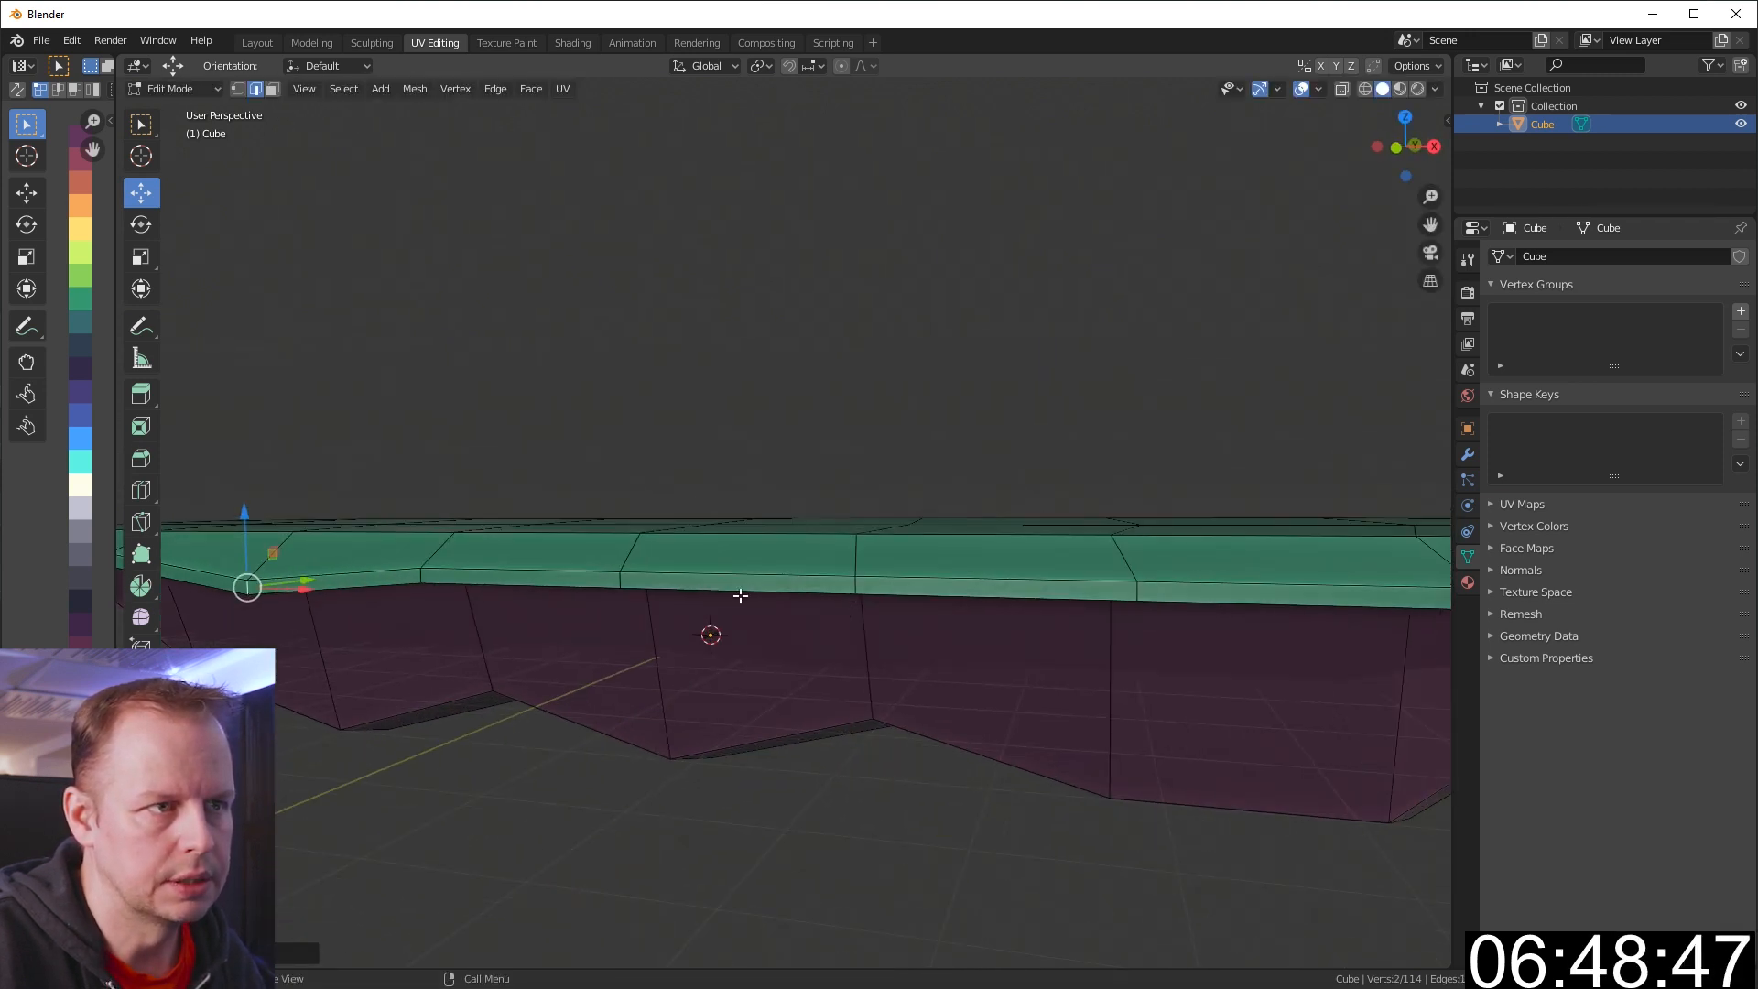
pyautogui.click(624, 577)
pyautogui.press('g')
pyautogui.click(630, 572)
pyautogui.click(1137, 595)
pyautogui.press('g')
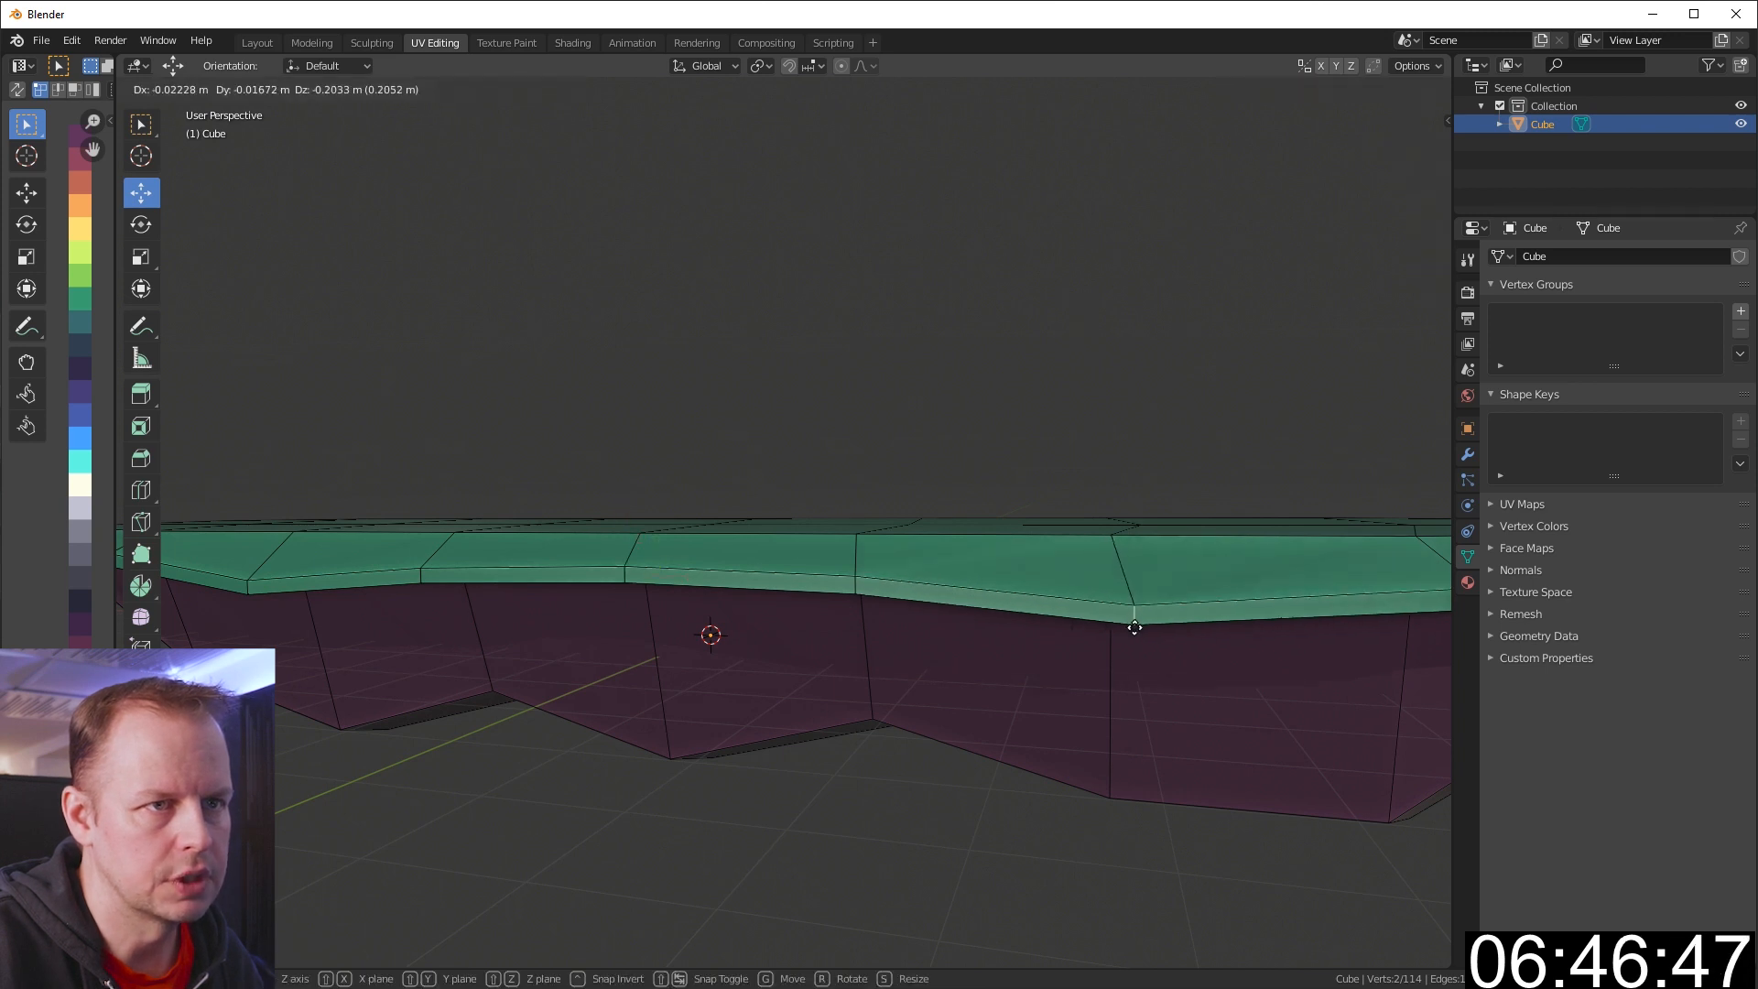
pyautogui.click(1139, 626)
# Shift three more short rim edges toward the hull's end, raising the first and lowering the other two for an uneven border
pyautogui.moveTo(1144, 625); pyautogui.dragTo(1107, 614, button='middle')
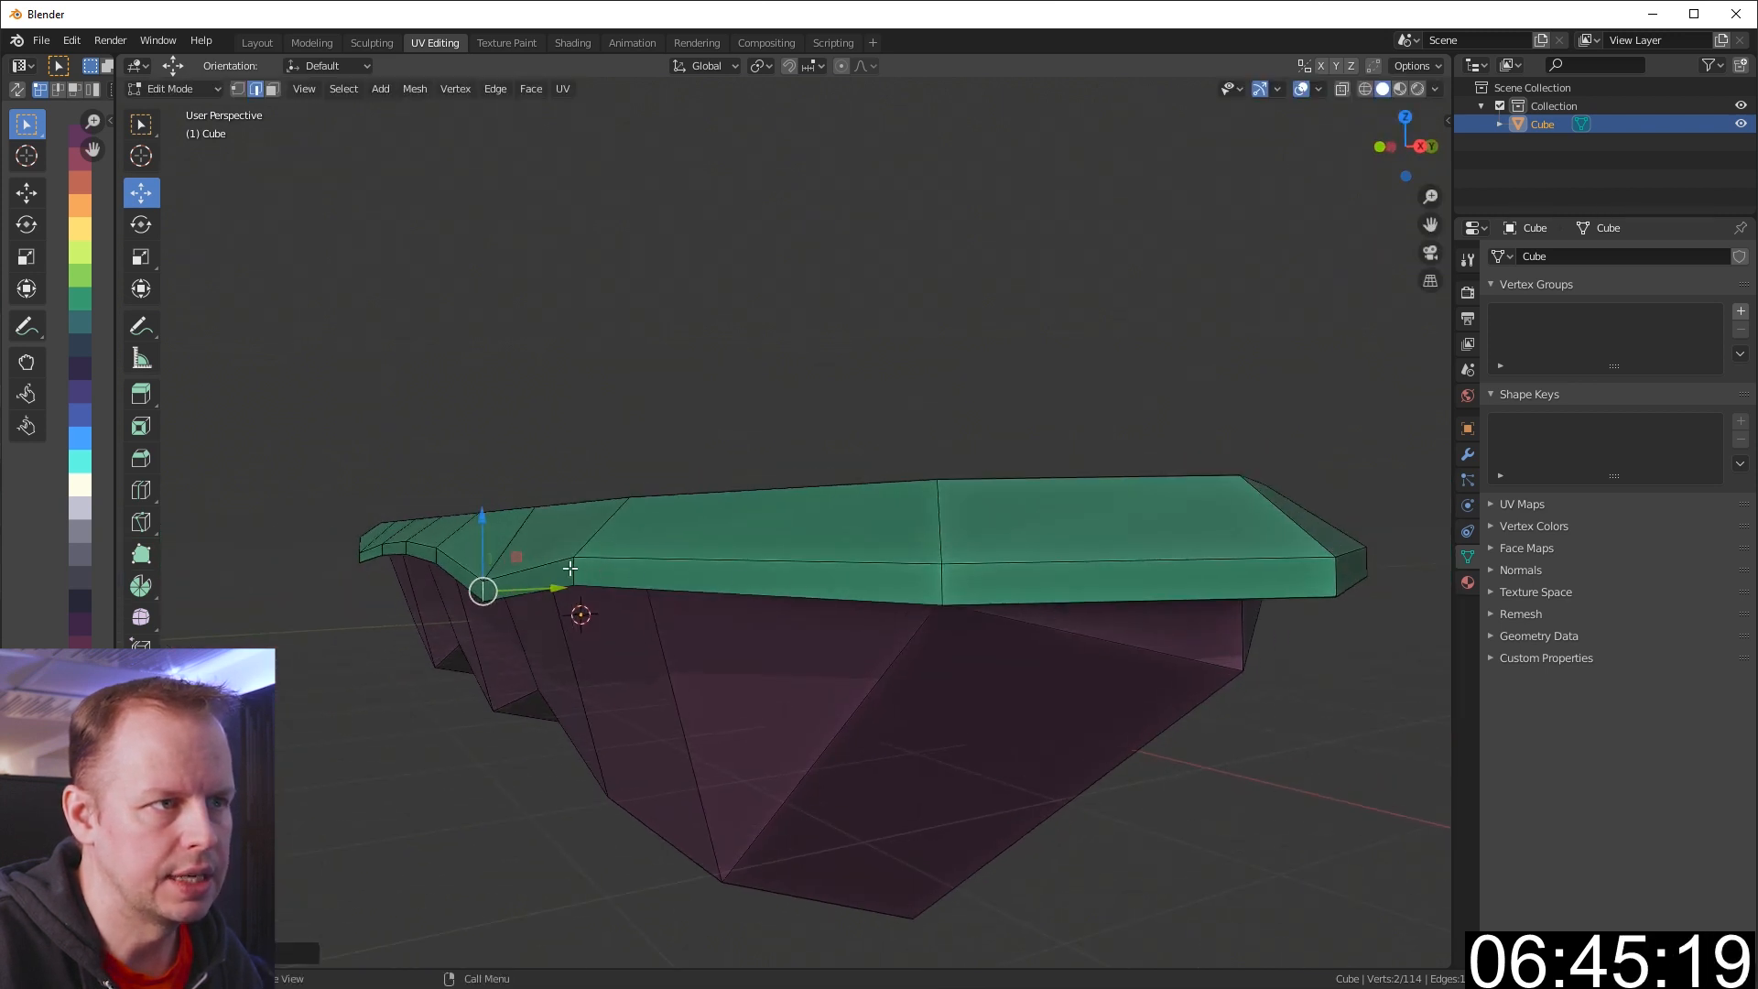
pyautogui.click(571, 569)
pyautogui.press('g')
pyautogui.click(586, 544)
pyautogui.click(942, 582)
pyautogui.press('g')
pyautogui.click(941, 611)
pyautogui.click(1328, 579)
pyautogui.press('g')
pyautogui.click(1313, 595)
# Lower a short vertical rim edge on the opposite long side to make that border uneven
pyautogui.moveTo(1313, 595); pyautogui.dragTo(985, 590, button='middle')
pyautogui.scroll(1, 984, 591)
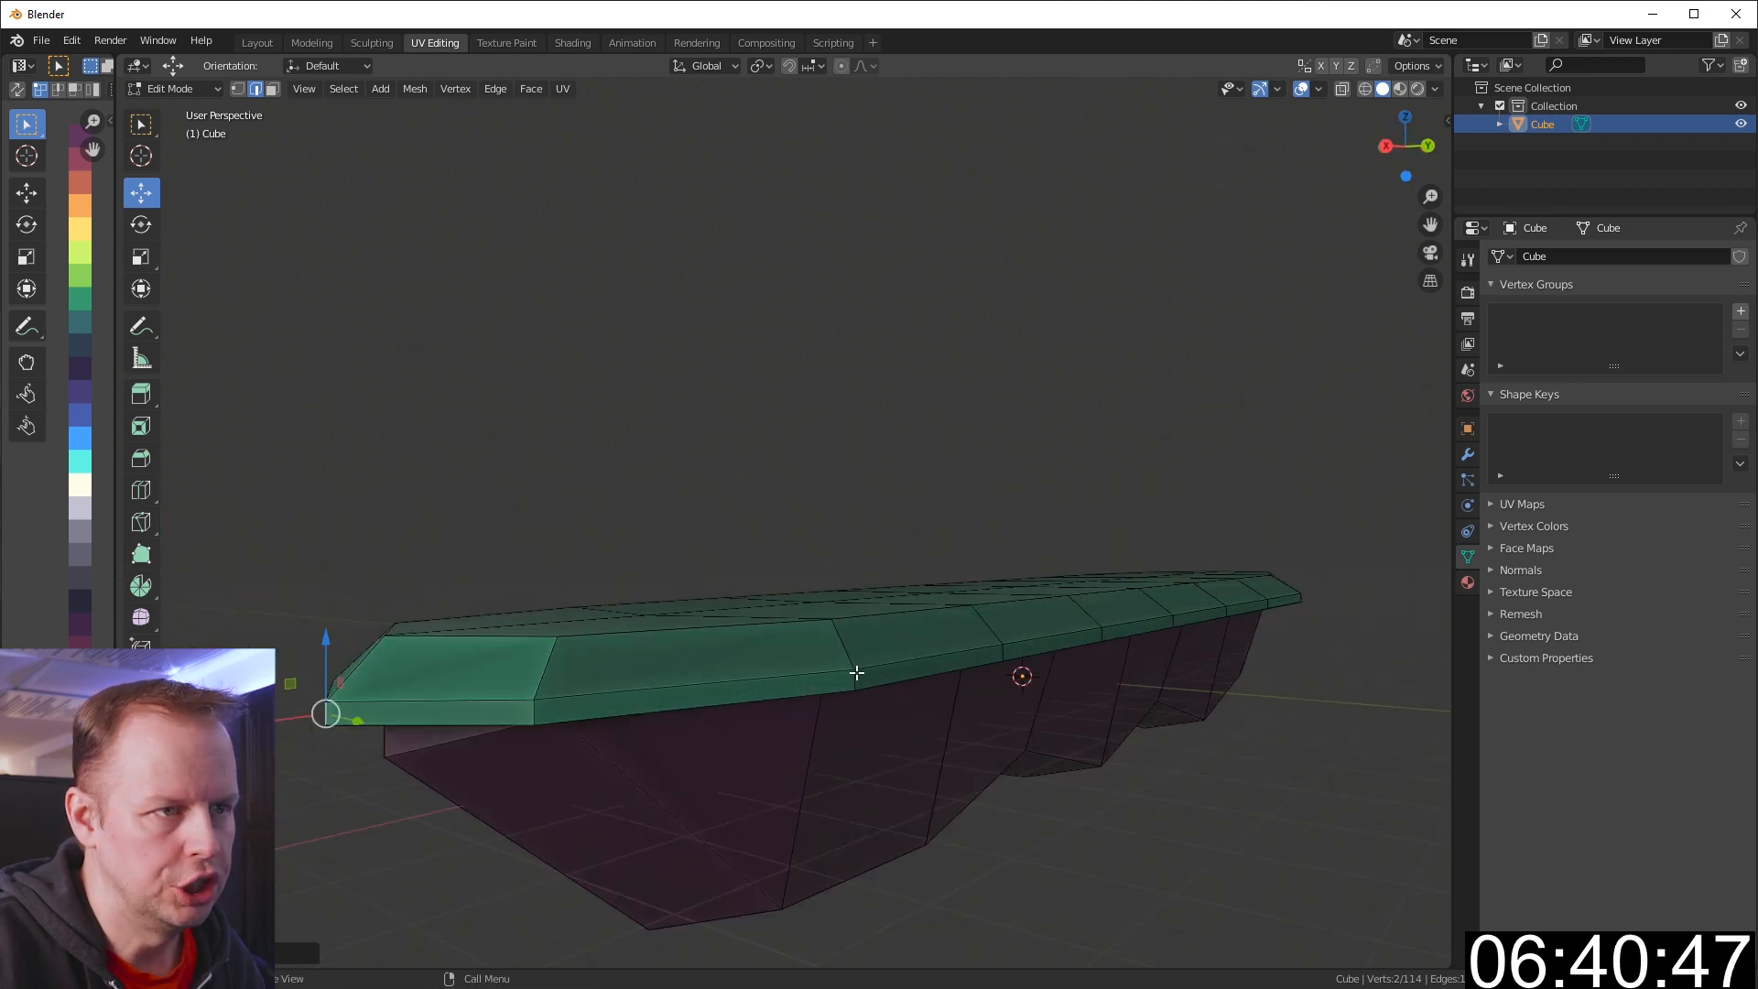
pyautogui.click(845, 671)
pyautogui.press('g')
pyautogui.click(848, 672)
pyautogui.click(861, 688)
pyautogui.click(853, 682)
pyautogui.press('g')
pyautogui.click(851, 696)
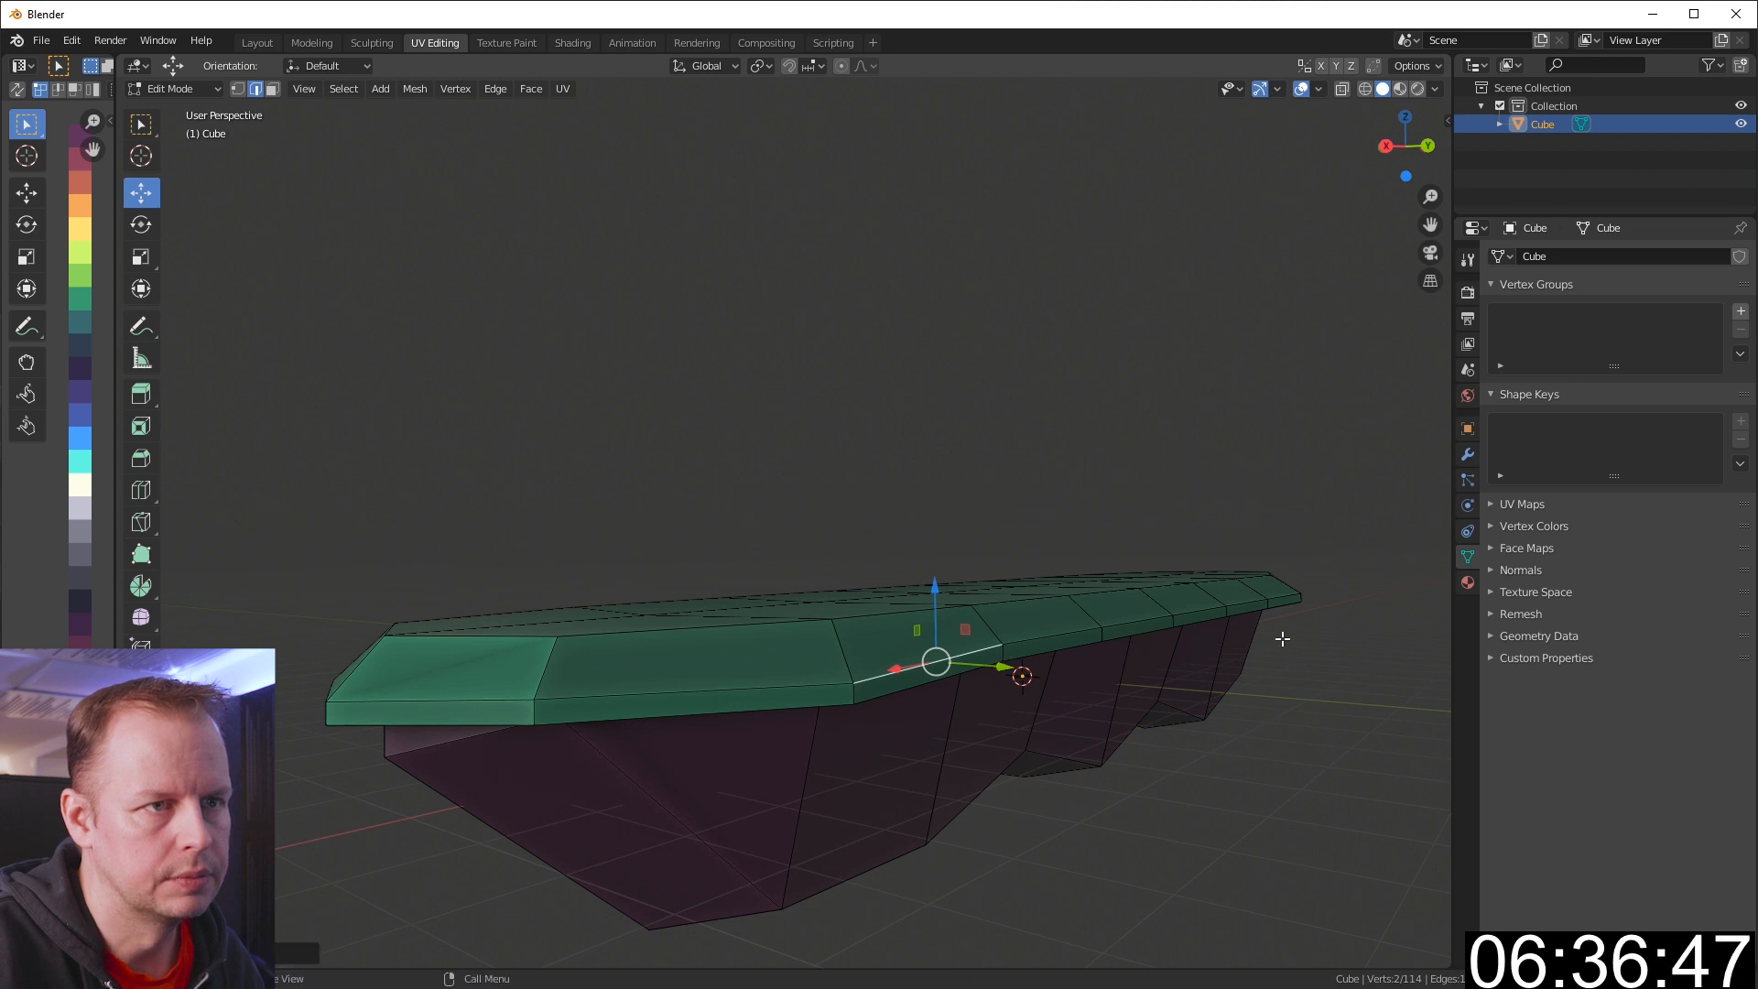
# Move further short edges of the green rim along the hull's long side to make the overhanging border more uneven
pyautogui.click(1107, 634)
pyautogui.click(998, 652)
pyautogui.press('g')
pyautogui.click(1001, 636)
pyautogui.moveTo(1283, 623); pyautogui.dragTo(1094, 658, button='middle')
pyautogui.click(1040, 673)
pyautogui.press('g')
pyautogui.click(1039, 666)
pyautogui.scroll(-3, 1093, 657)
pyautogui.press('g')
pyautogui.click(1057, 669)
# Add an Ico Sphere at a bottom vertex of the hull's underside near one end
pyautogui.moveTo(1154, 668); pyautogui.dragTo(905, 618, button='middle')
pyautogui.press('3')
pyautogui.scroll(-3, 728, 581)
pyautogui.moveTo(723, 577); pyautogui.dragTo(698, 553, button='middle')
pyautogui.keyDown('shift'); pyautogui.moveTo(698, 553); pyautogui.dragTo(910, 676, button='middle'); pyautogui.keyUp('shift')
pyautogui.scroll(3, 942, 751)
pyautogui.moveTo(940, 745)
pyautogui.mouseDown(button='middle')
pyautogui.moveTo(945, 788)
pyautogui.moveTo(961, 663)
pyautogui.moveTo(1001, 596)
pyautogui.moveTo(944, 711)
pyautogui.mouseUp(button='middle')
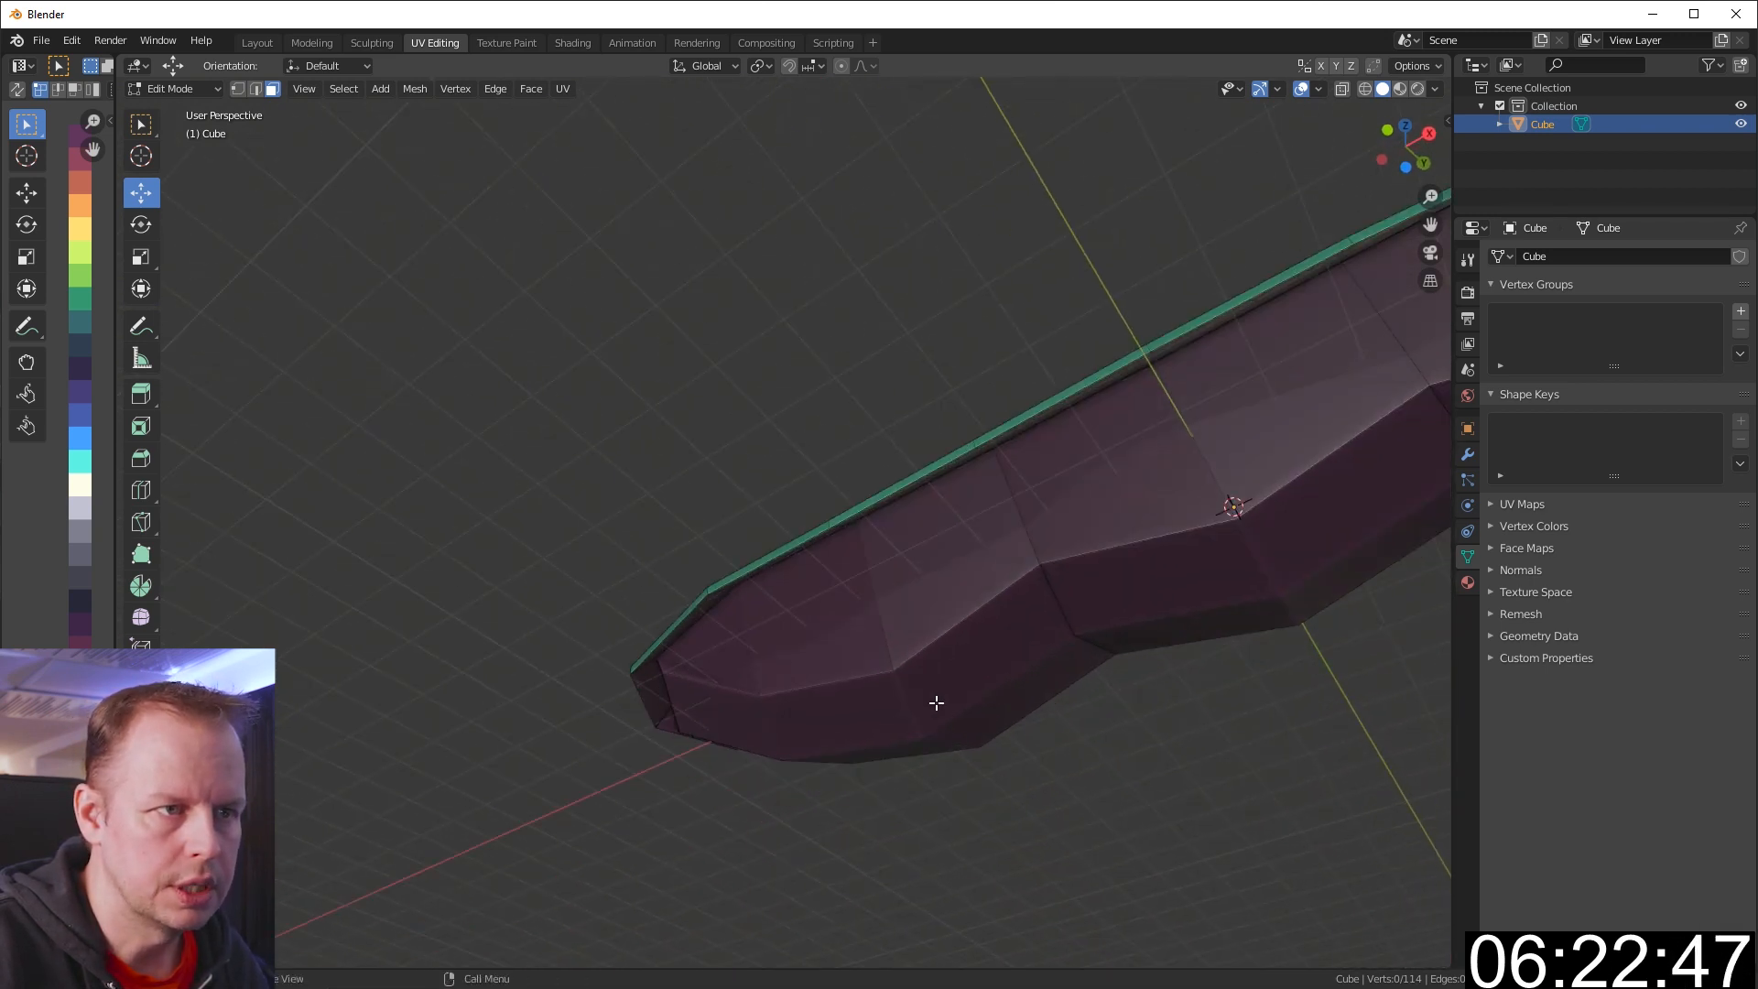
pyautogui.click(939, 790)
pyautogui.hotkey('shift', 'a')
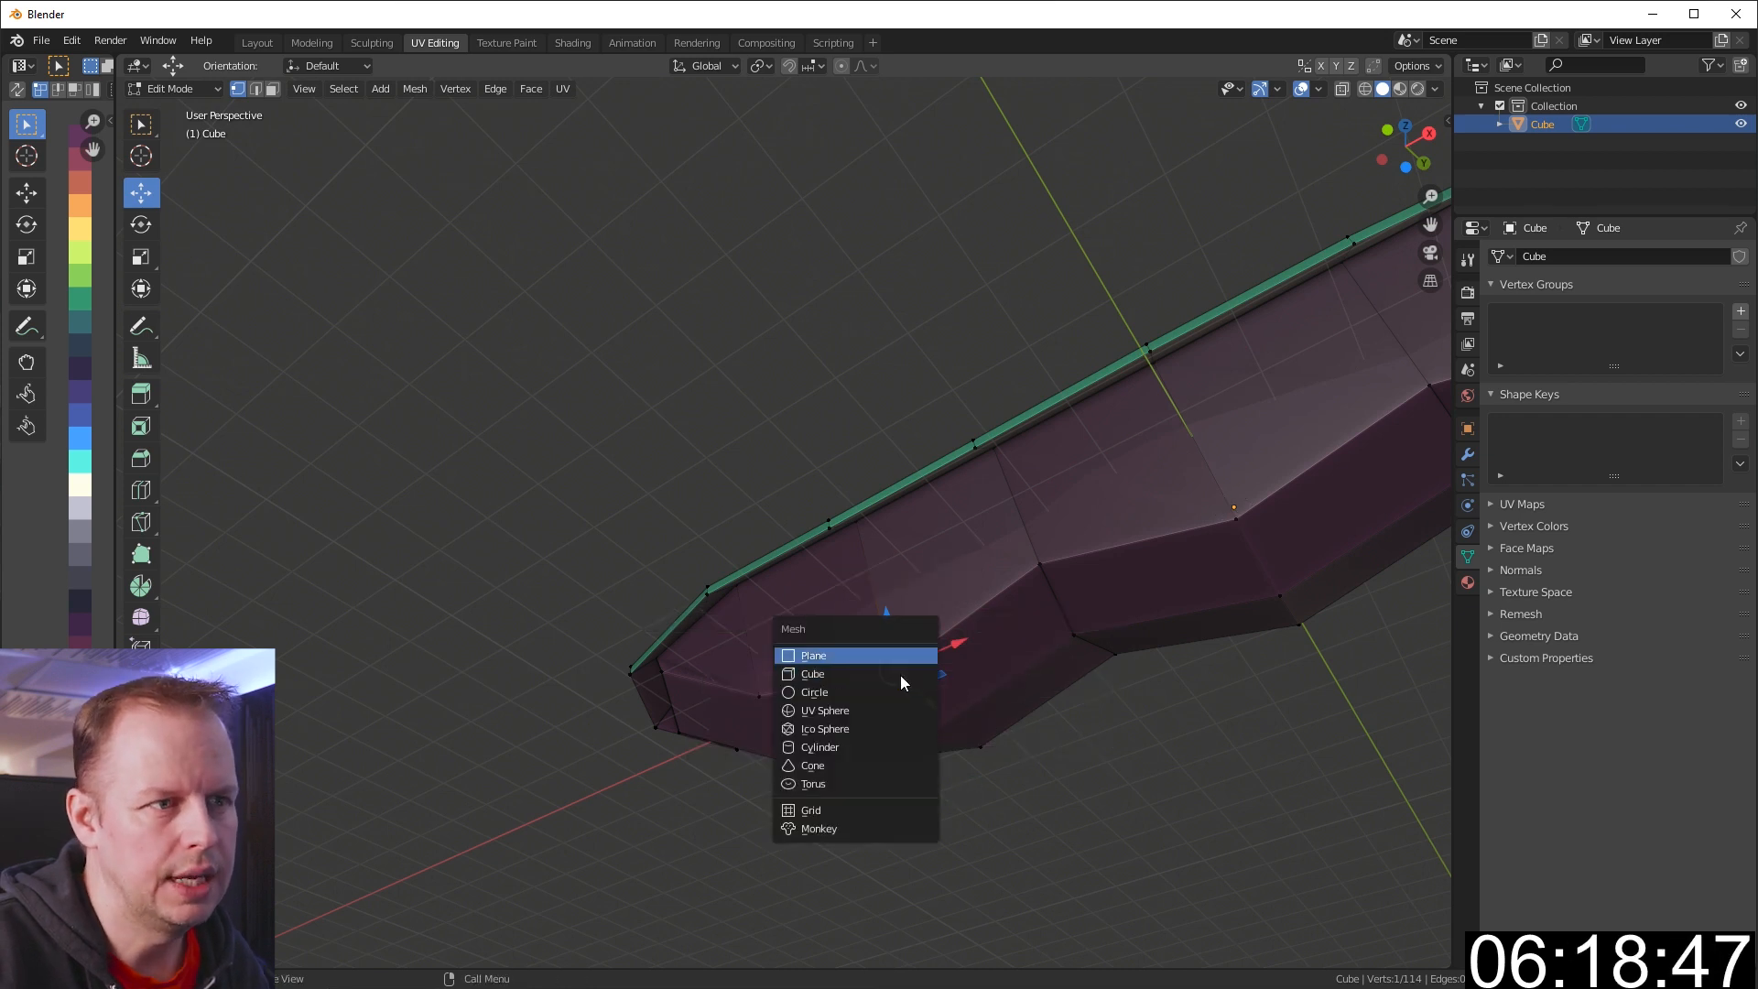
pyautogui.click(824, 729)
# Enlarge the ico sphere and stretch it along X into a flattened rock
pyautogui.moveTo(895, 668); pyautogui.dragTo(1008, 641, button='middle')
pyautogui.press('s')
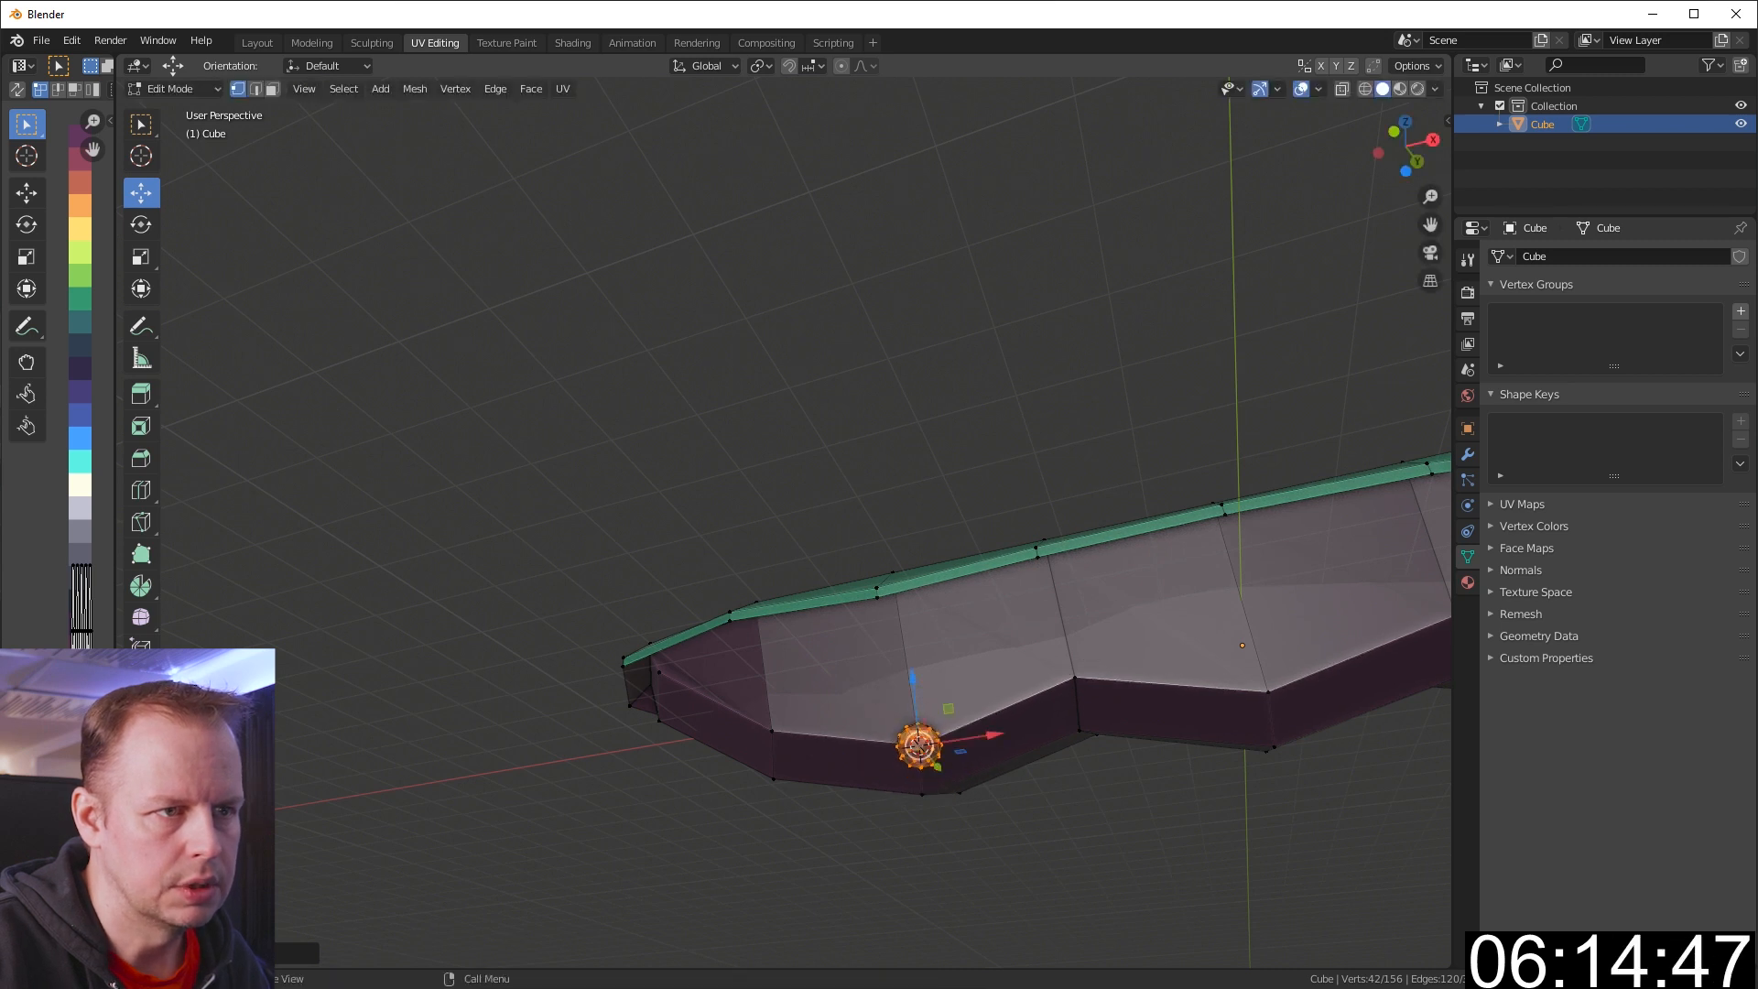
pyautogui.press('x')
pyautogui.click(1106, 719)
# Enable proportional editing with Smooth falloff and move a lower vertex of the rock with an influence size of about 0.47
pyautogui.moveTo(1105, 719); pyautogui.dragTo(922, 737, button='middle')
pyautogui.click(936, 703)
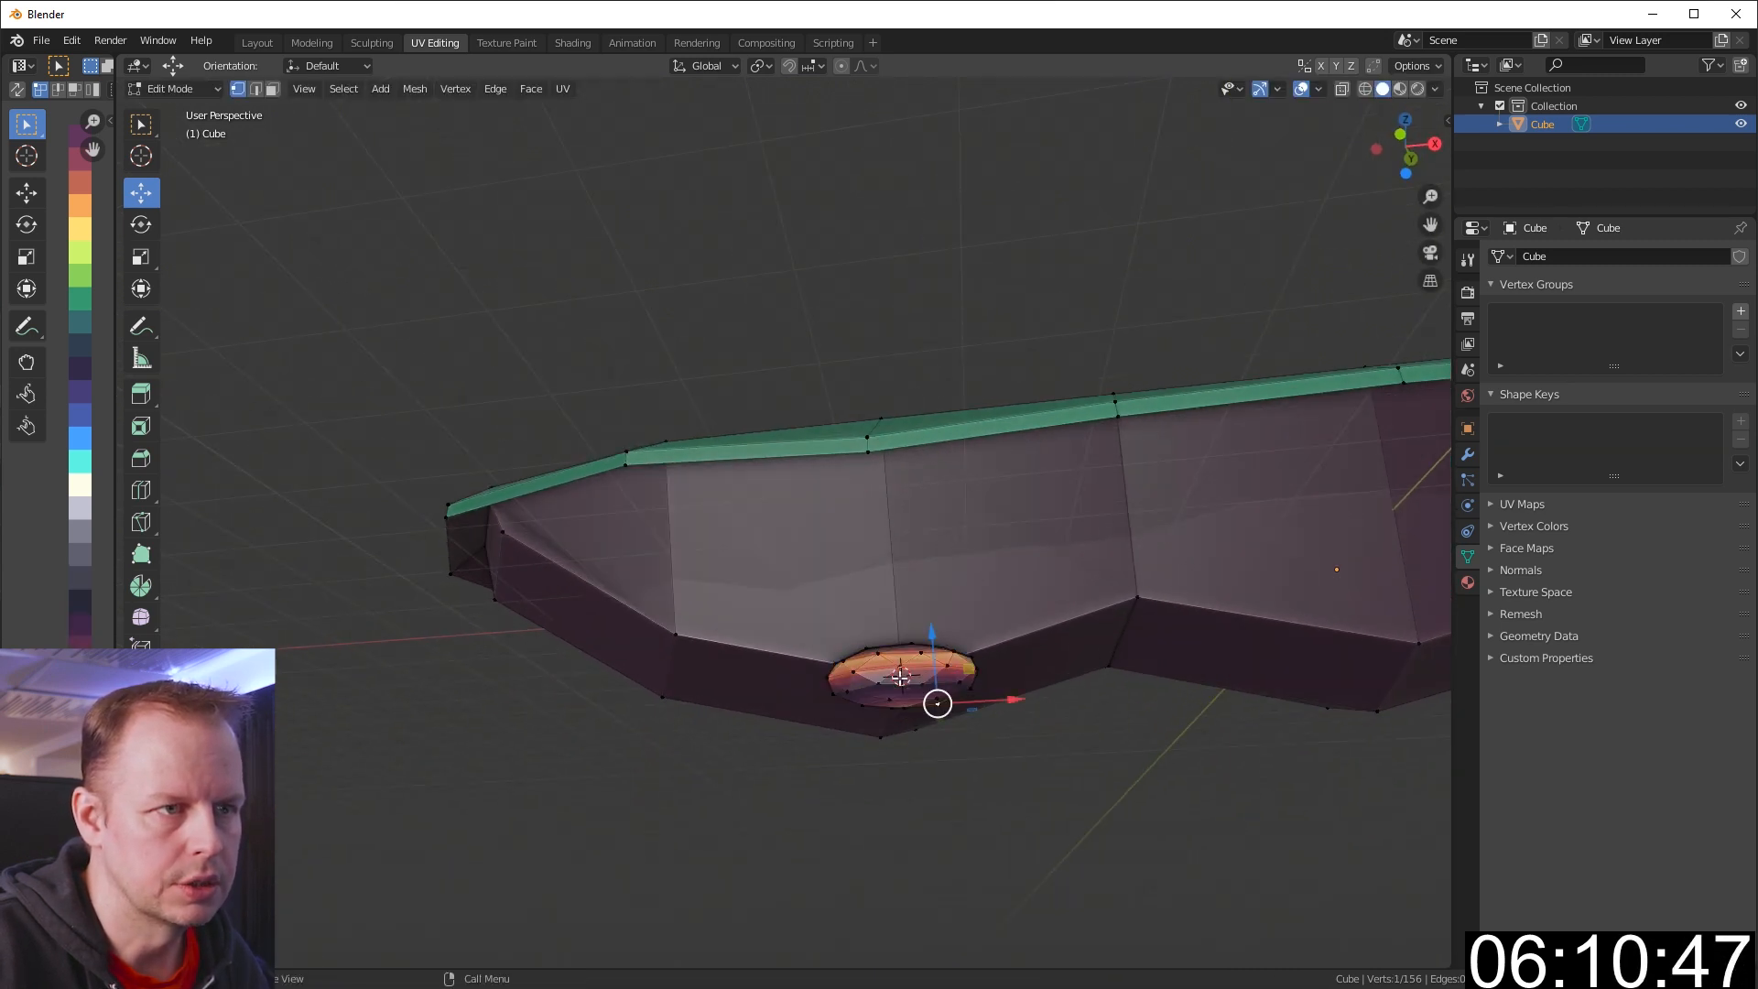
pyautogui.click(870, 65)
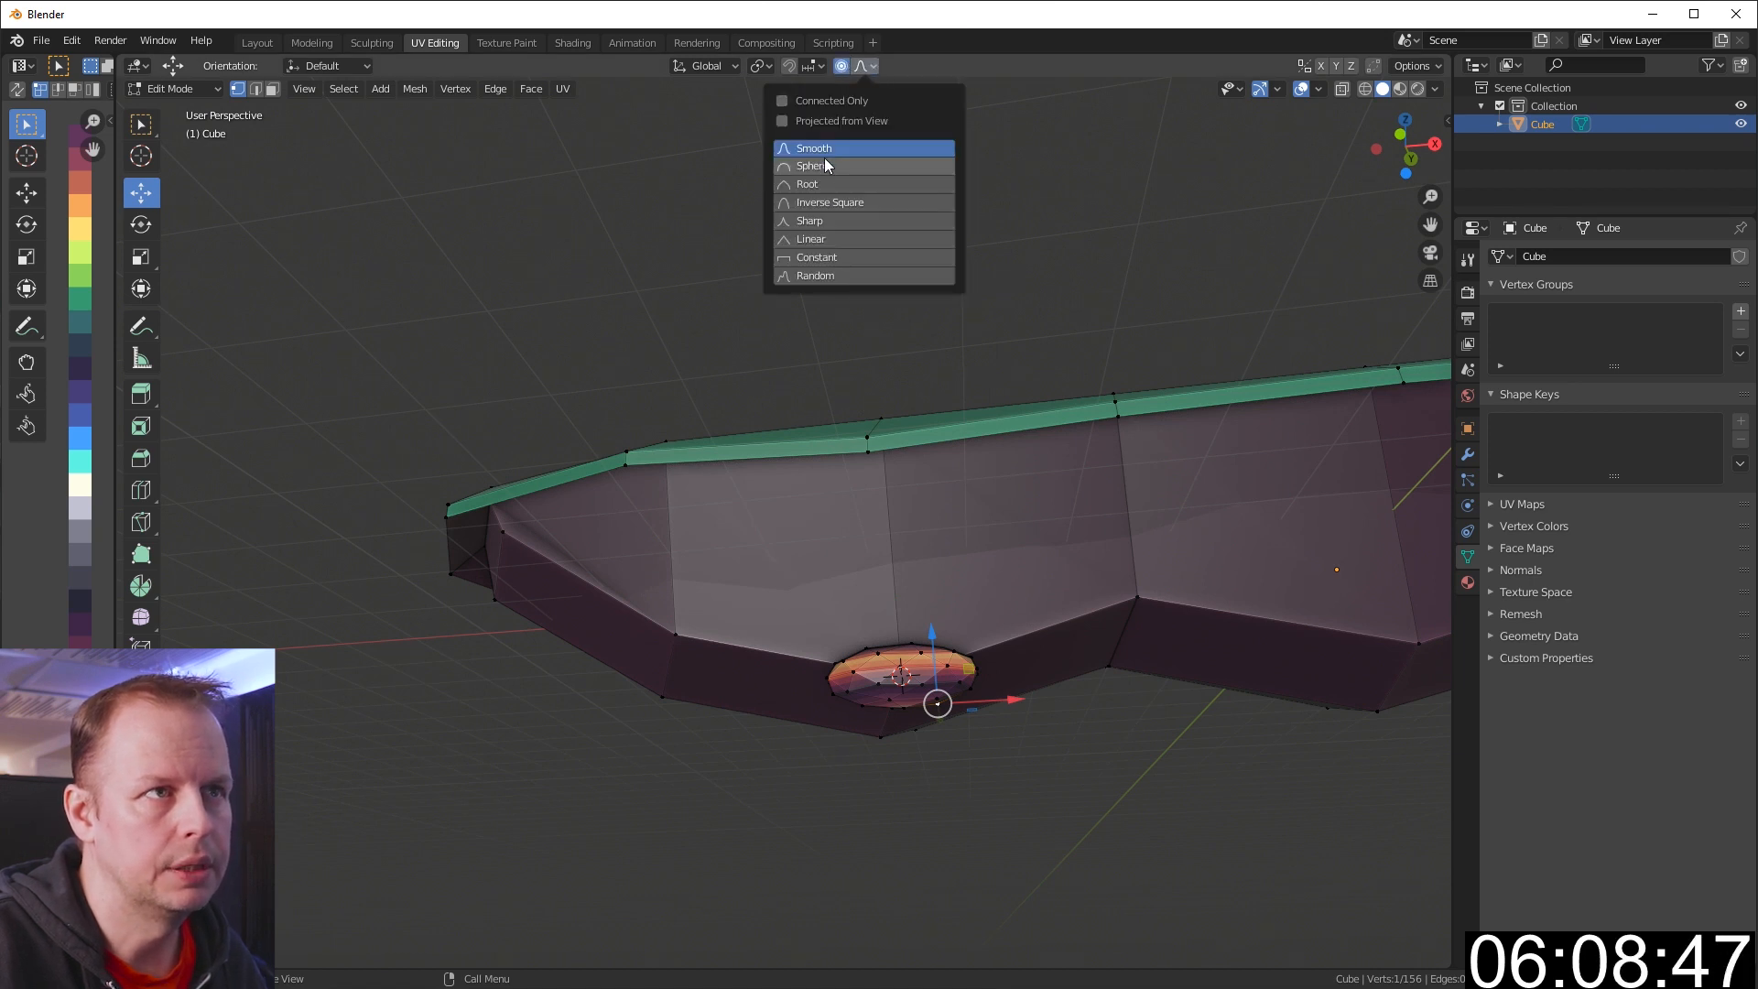
pyautogui.scroll(3, 1030, 705)
pyautogui.press('g')
pyautogui.scroll(5, 1039, 719)
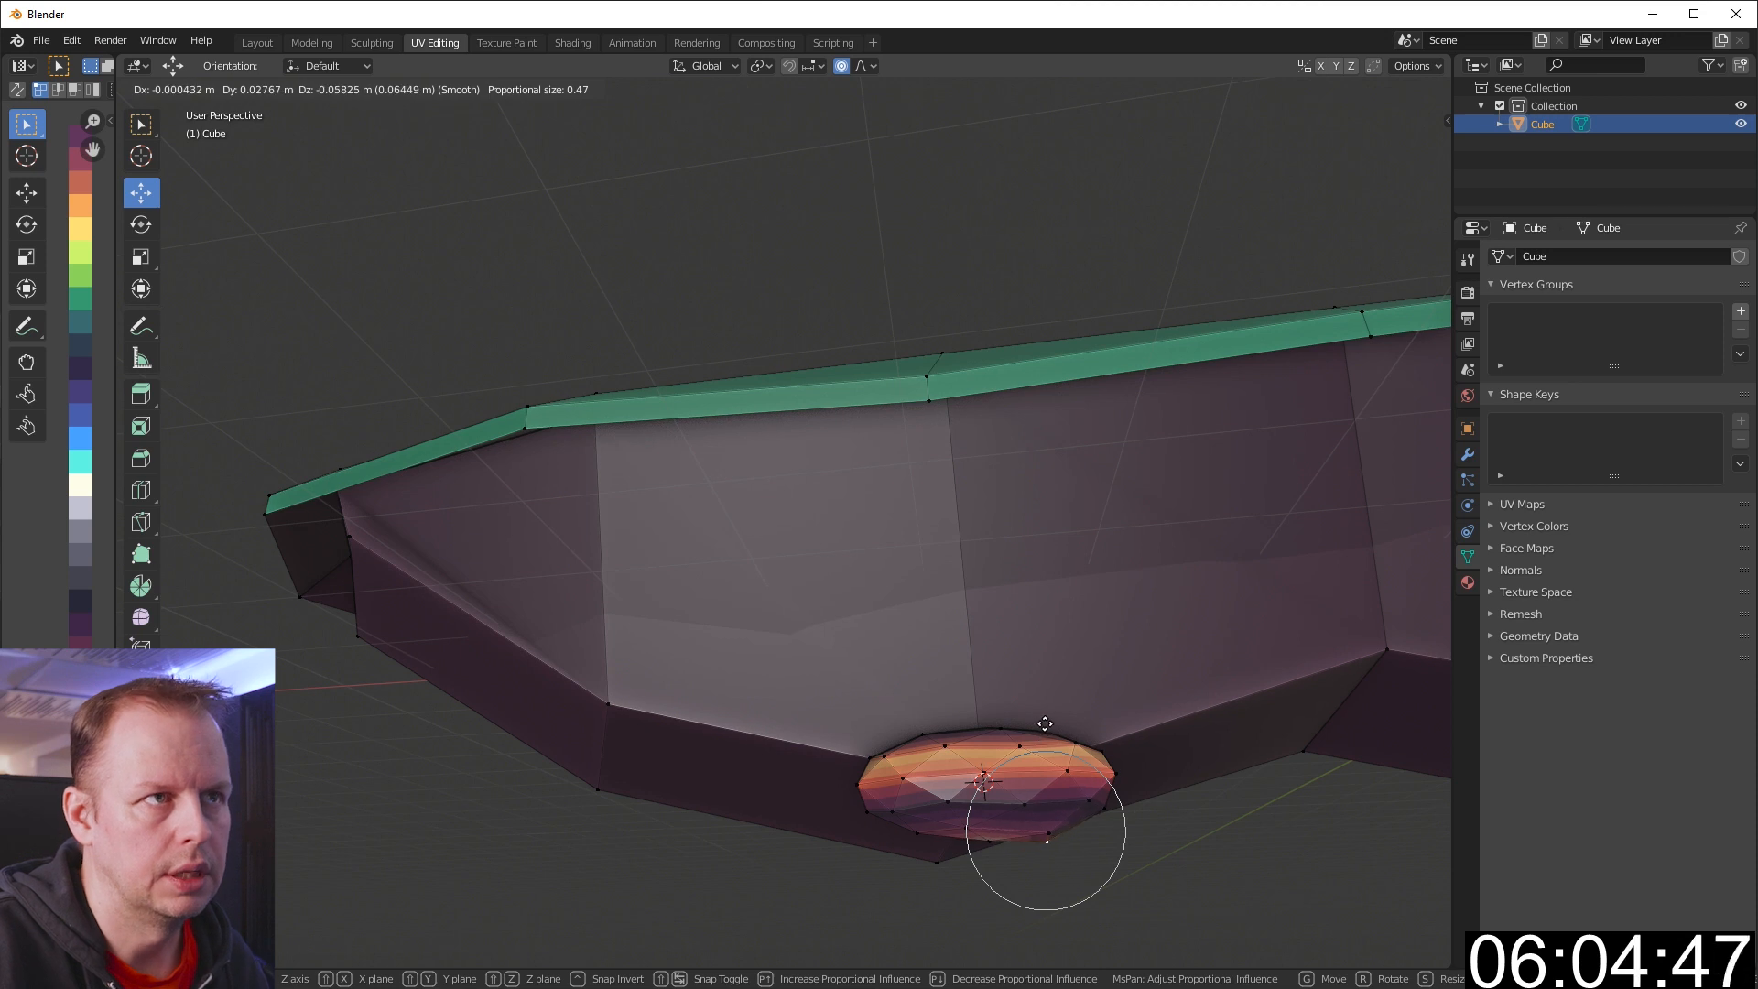
pyautogui.click(1044, 737)
# Pull the rock's lower vertex slightly further down and shift a neighbouring vertex to break up its rounded outline
pyautogui.click(870, 65)
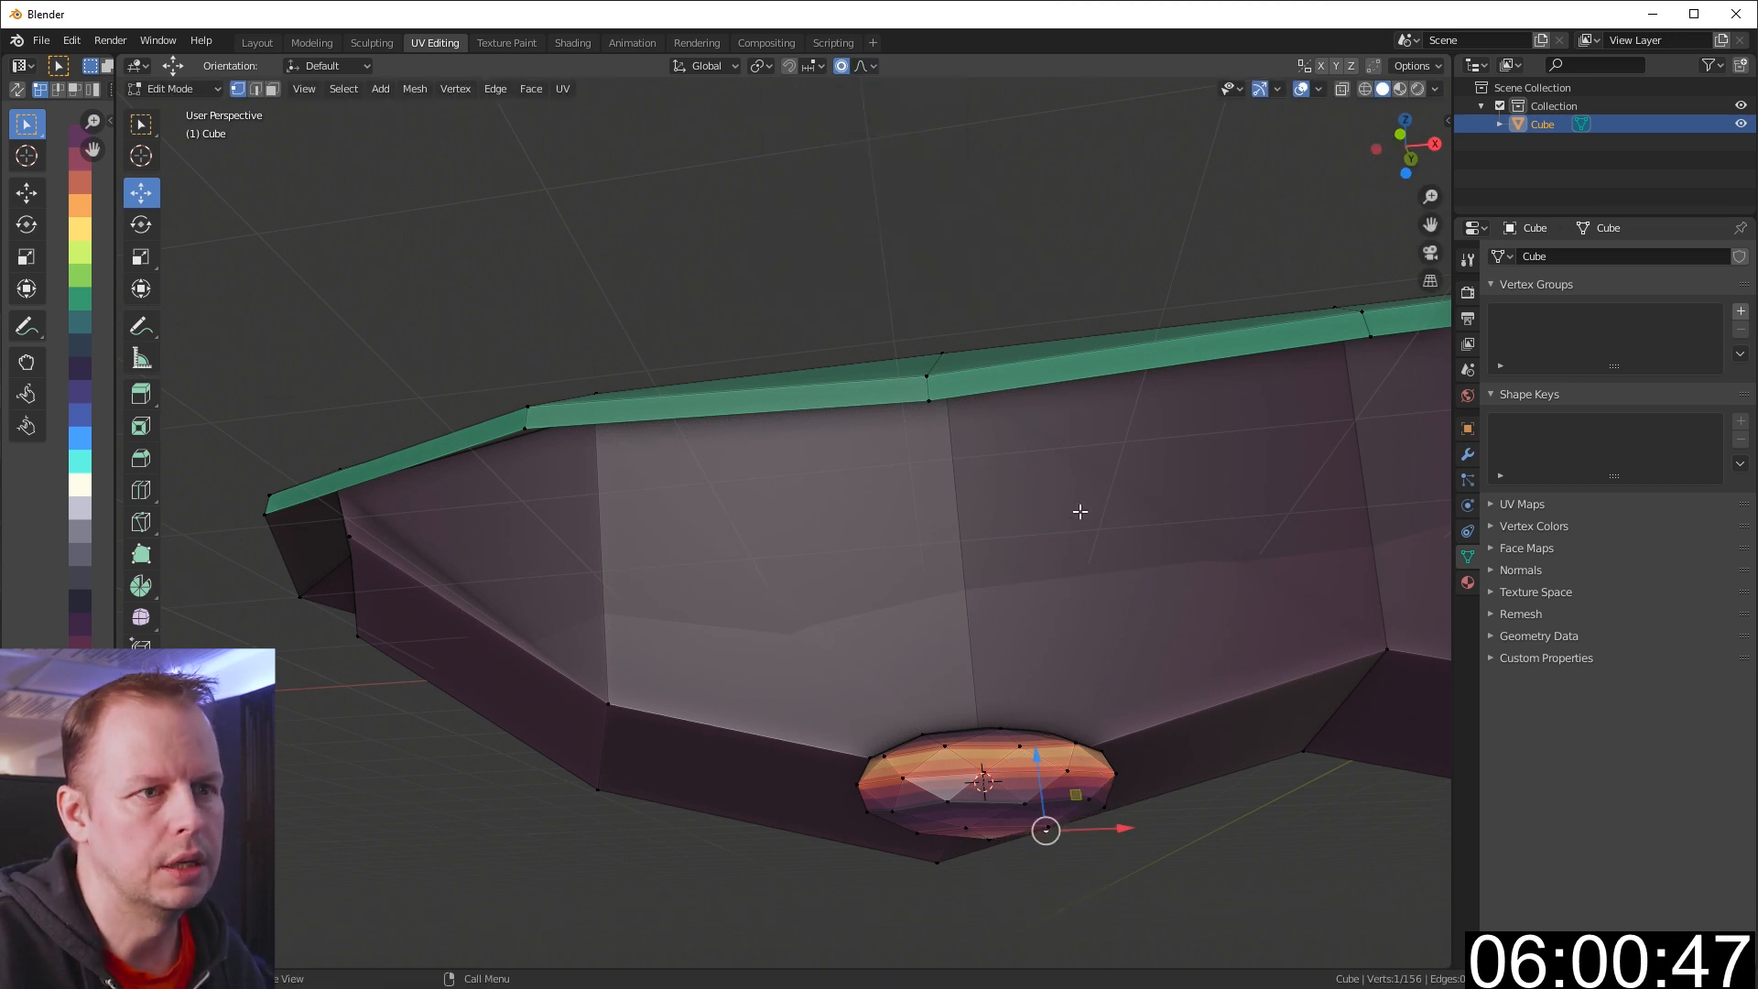
pyautogui.press('g')
pyautogui.click(1101, 805)
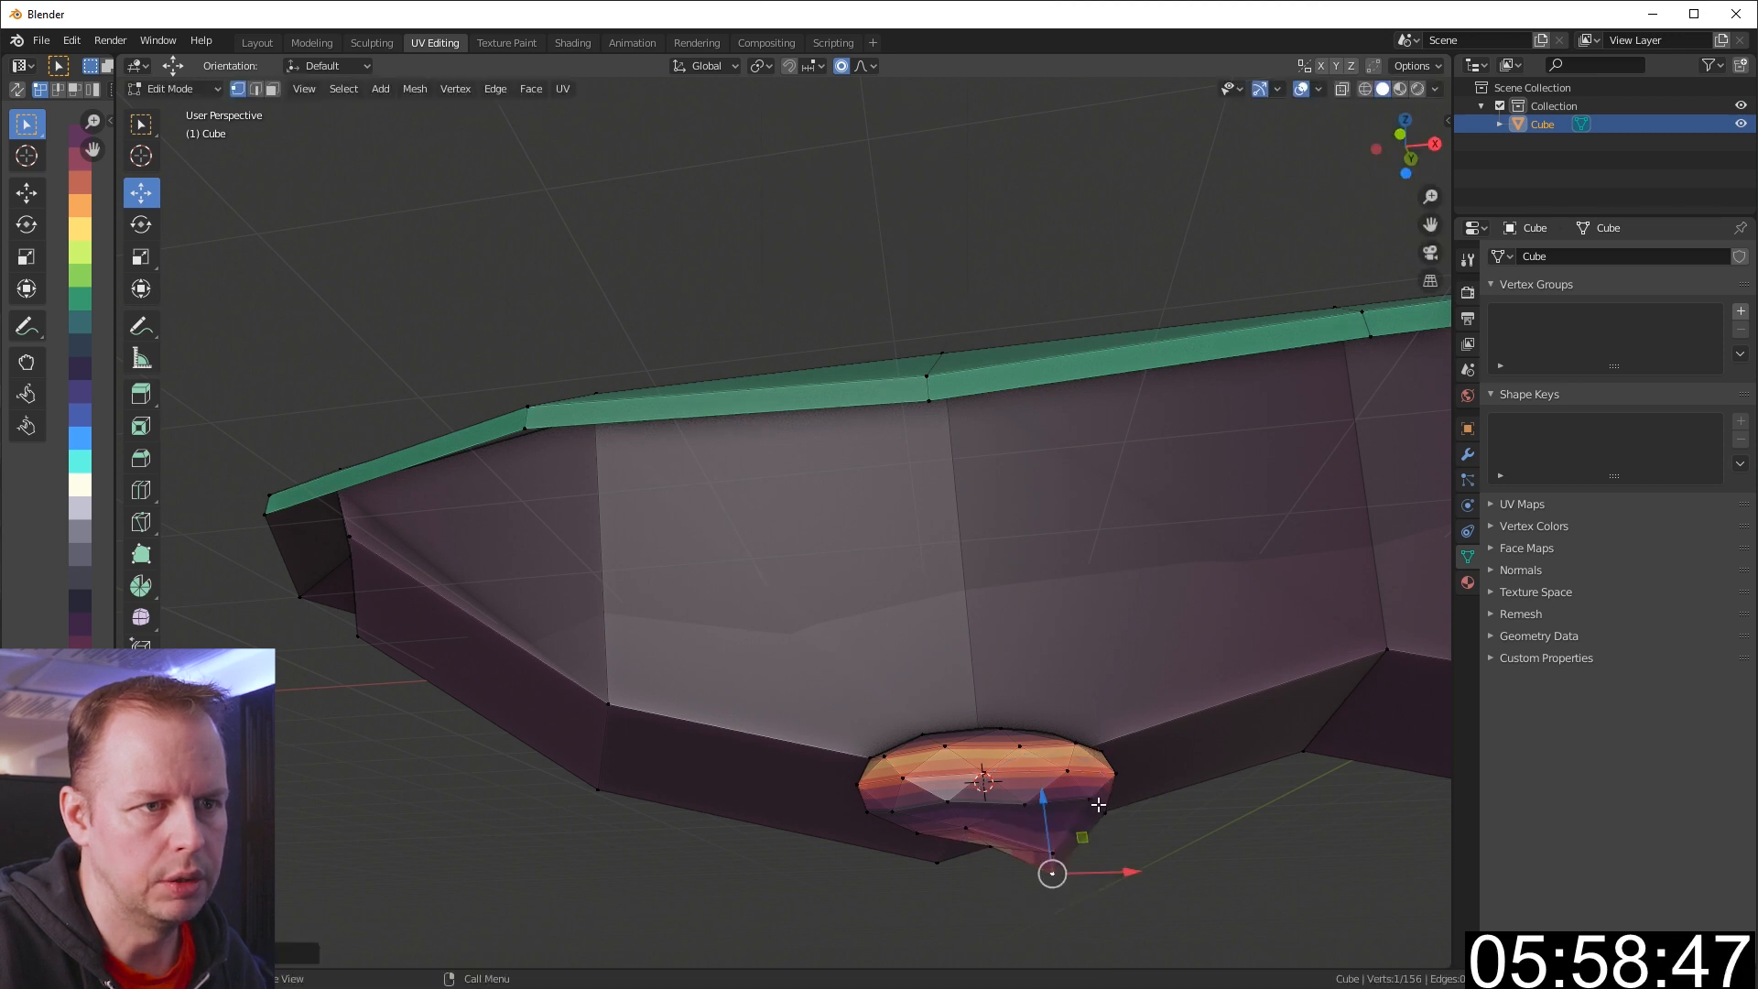
pyautogui.press('g')
pyautogui.click(963, 805)
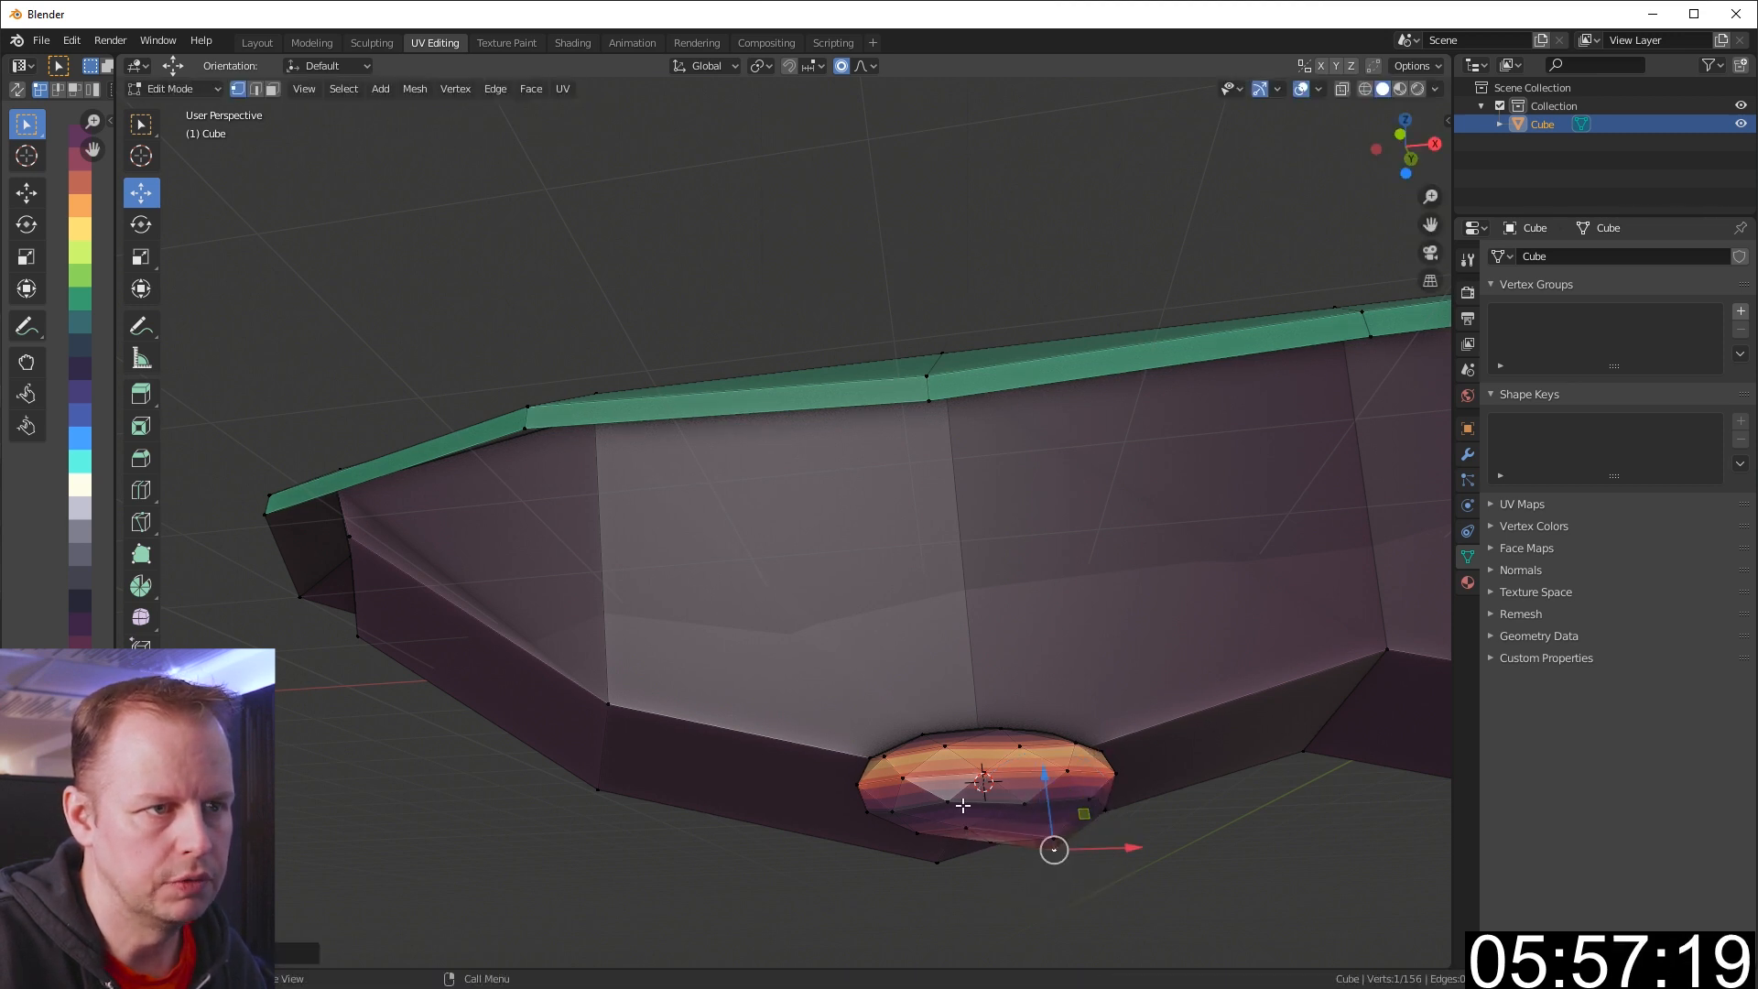
pyautogui.press('g')
pyautogui.click(925, 776)
# Move more vertices around the rock to give it an irregular, angular shape
pyautogui.moveTo(925, 777); pyautogui.dragTo(1045, 789, button='middle')
pyautogui.press('g')
pyautogui.click(1007, 817)
pyautogui.press('g')
pyautogui.click(812, 824)
pyautogui.moveTo(812, 825); pyautogui.dragTo(816, 744, button='middle')
pyautogui.press('g')
pyautogui.click(984, 806)
pyautogui.press('g')
pyautogui.click(648, 693)
# Select the whole rock, scale its UVs to 0 and place them on the grey palette swatch
pyautogui.hotkey('ctrl', 'l')
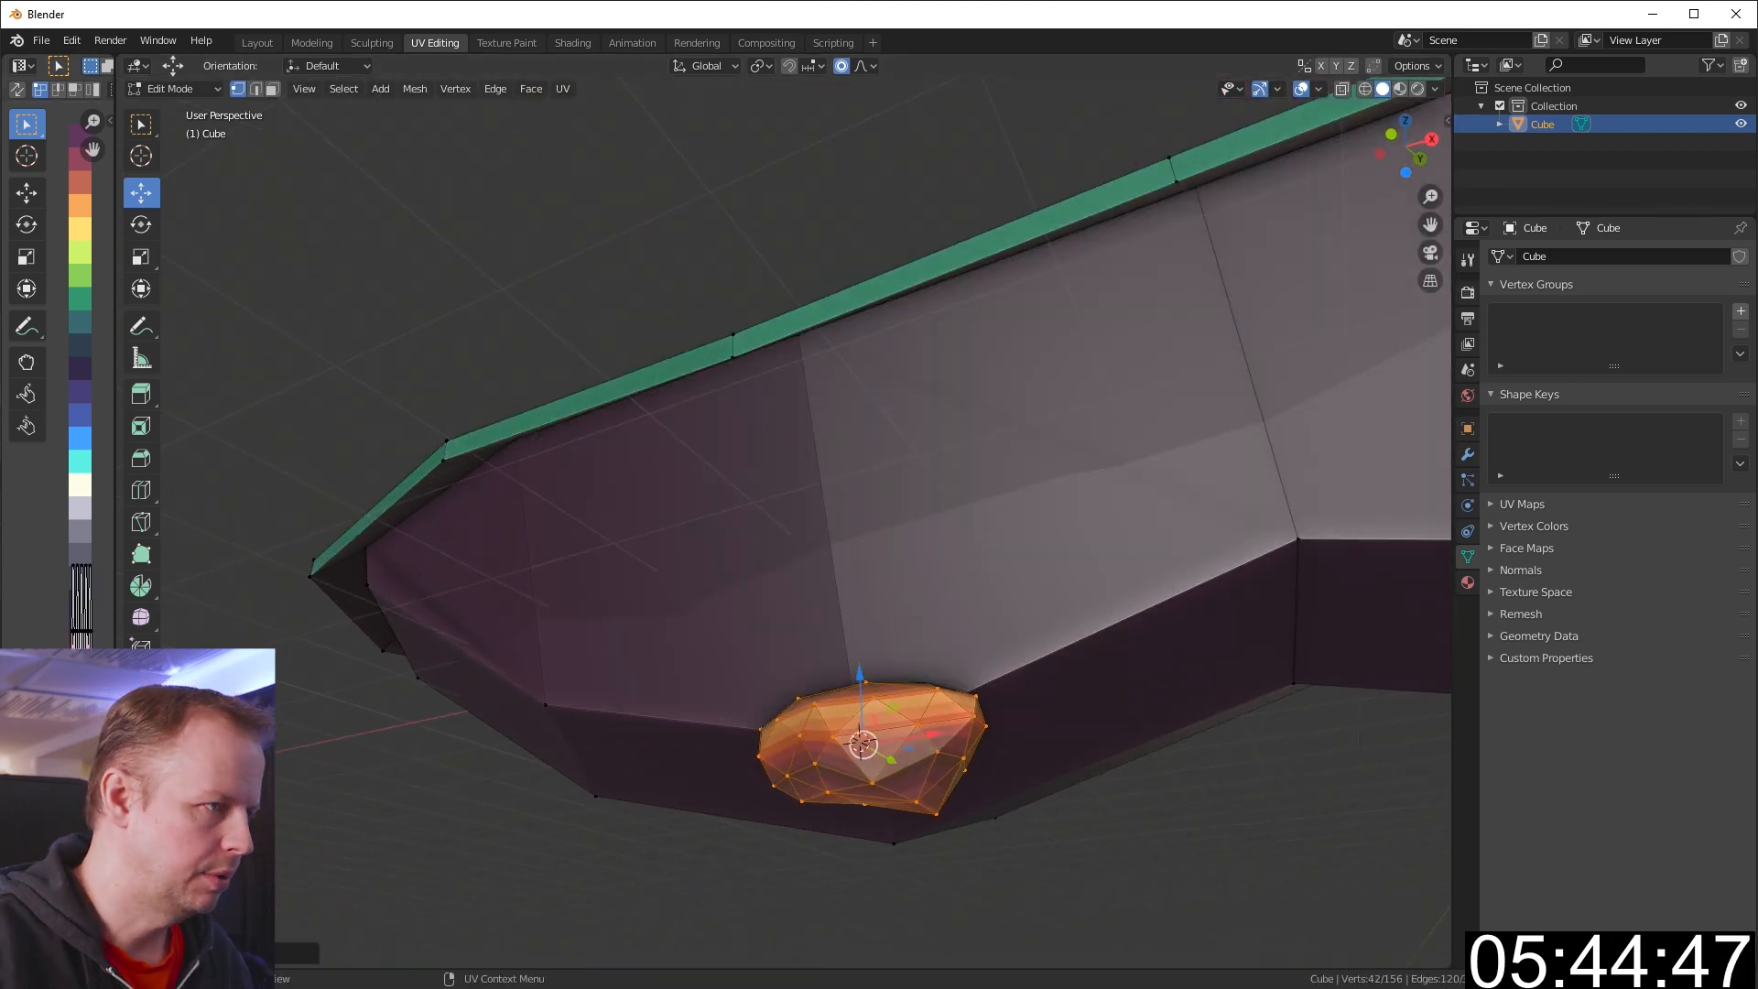
pyautogui.press('s')
pyautogui.press('0')
pyautogui.press('Return')
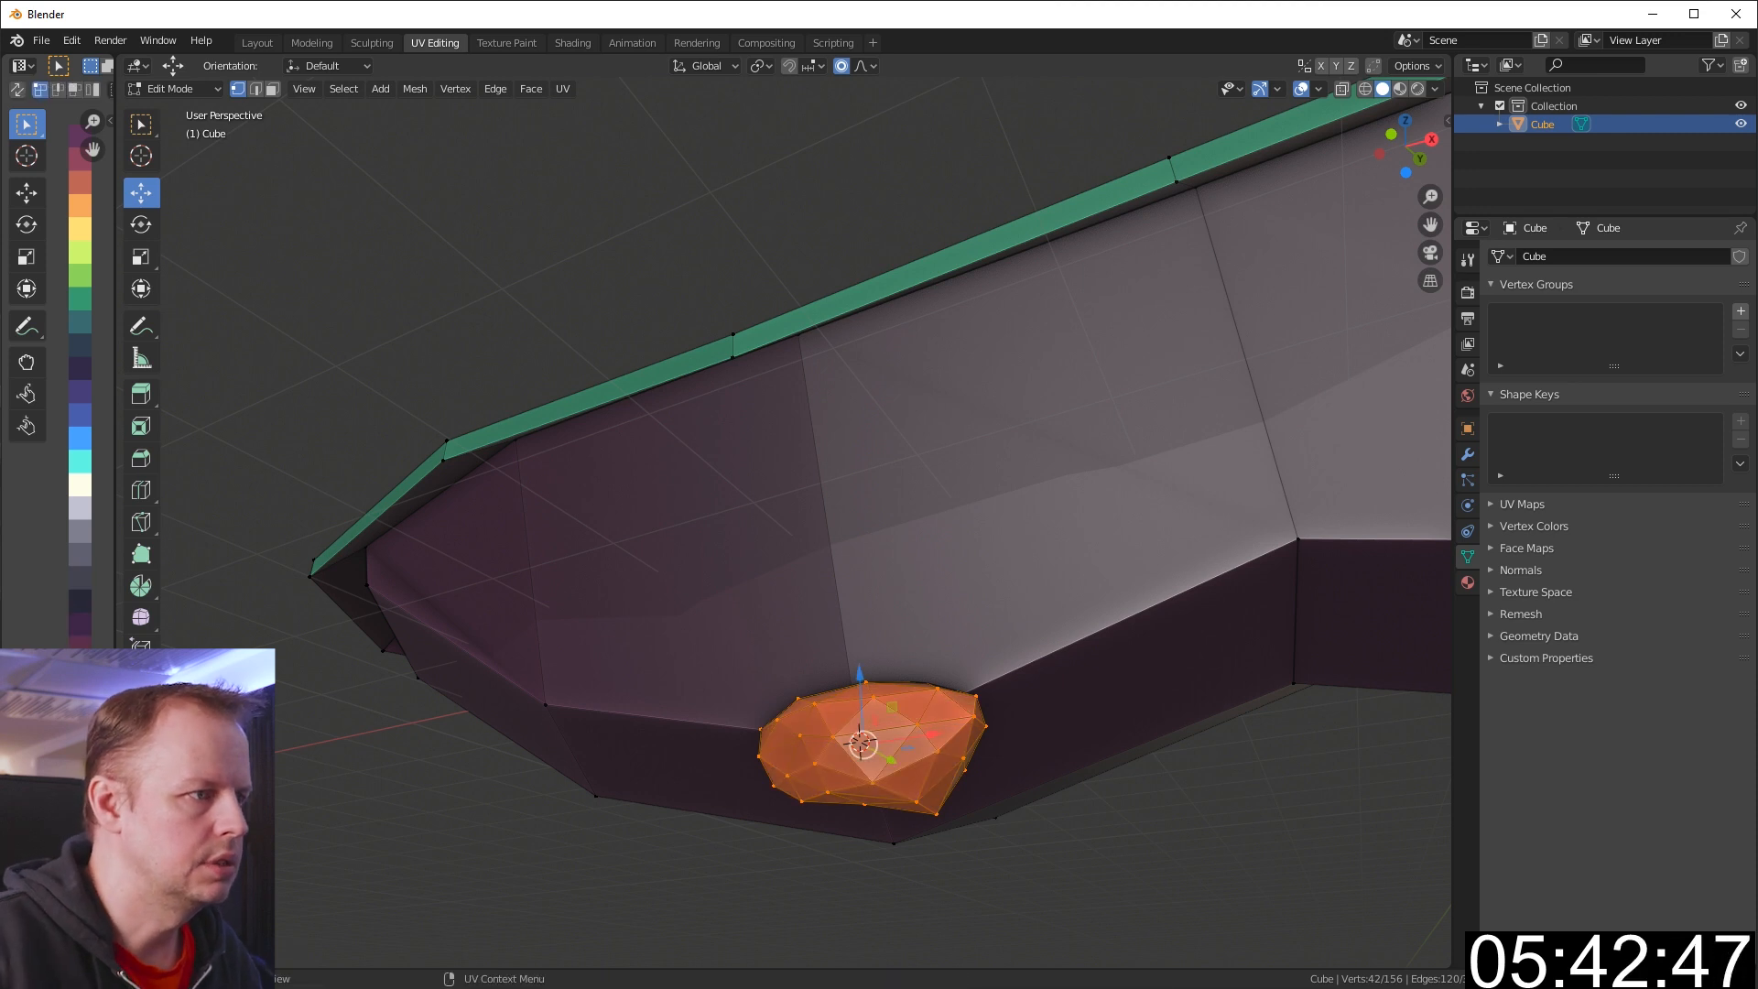
pyautogui.press('g')
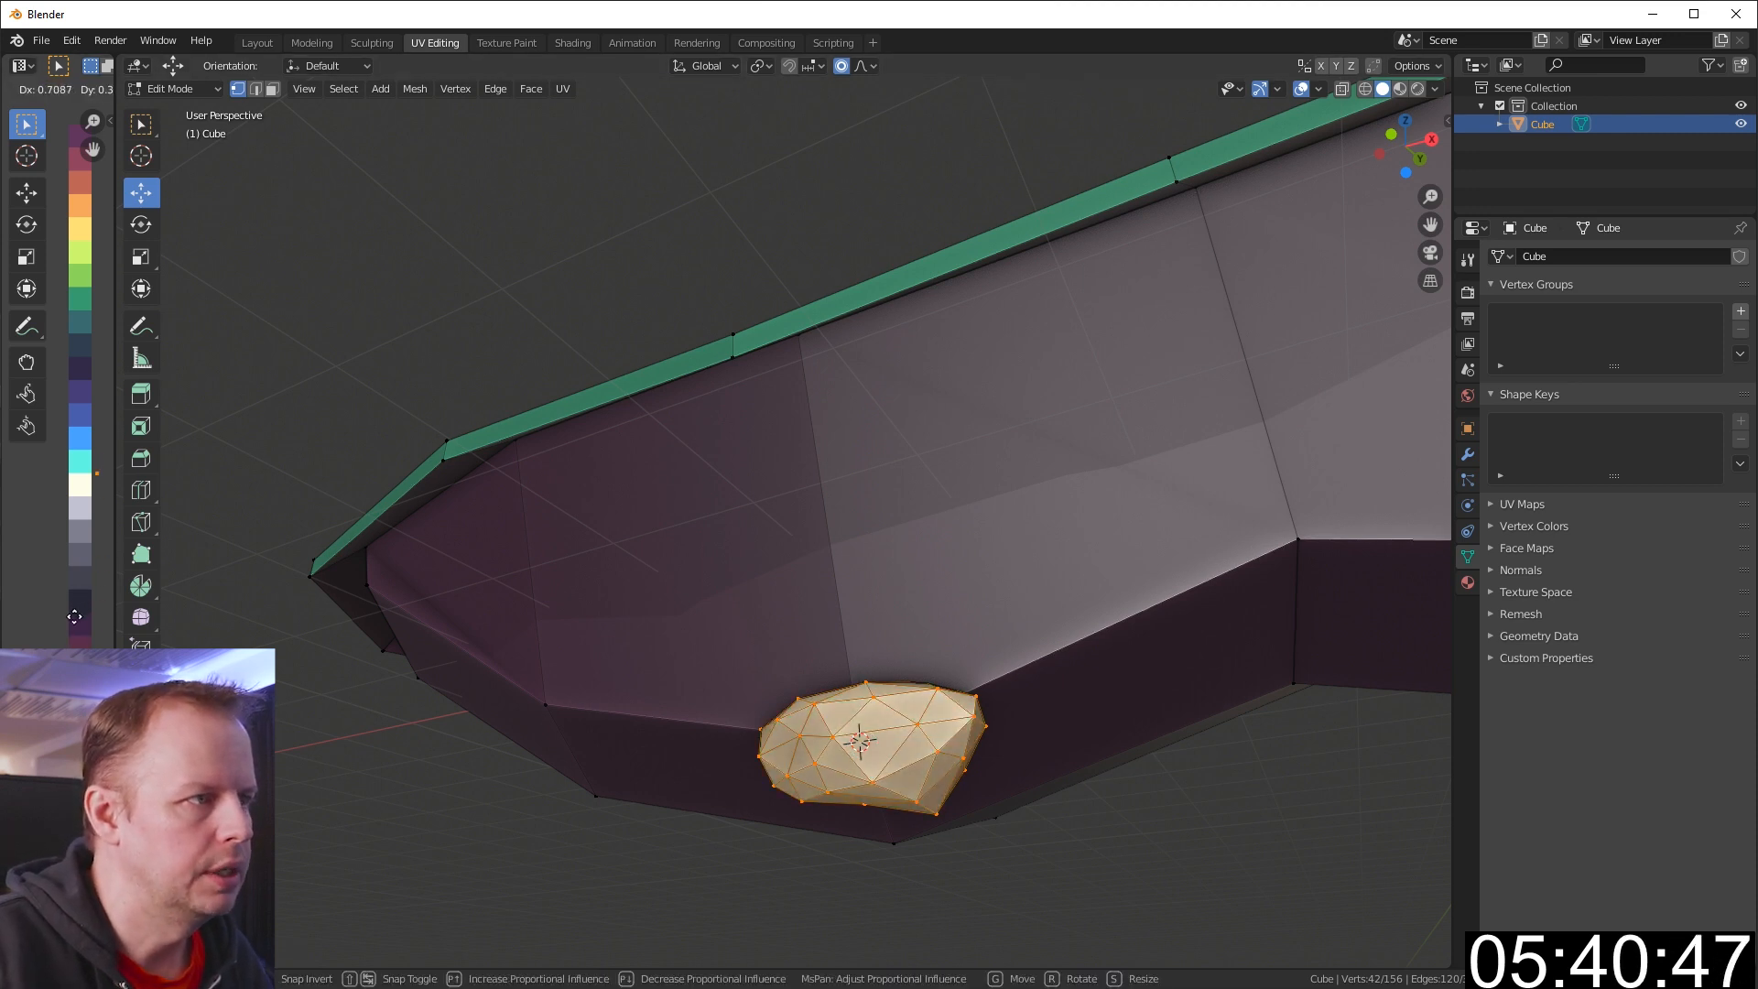
pyautogui.press('Return')
# Raise the grey rock slightly along Z into the hull
pyautogui.scroll(-3, 876, 825)
pyautogui.moveTo(875, 824); pyautogui.dragTo(909, 619, button='middle')
pyautogui.scroll(1, 910, 619)
pyautogui.moveTo(778, 612); pyautogui.dragTo(778, 586)
# Duplicate the rock onto the hull's neighbouring underside section as a smaller, rotated copy and raise it slightly
pyautogui.moveTo(949, 620); pyautogui.dragTo(980, 607, button='middle')
pyautogui.hotkey('shift', 'd')
pyautogui.click(1272, 620)
pyautogui.press('r')
pyautogui.click(914, 770)
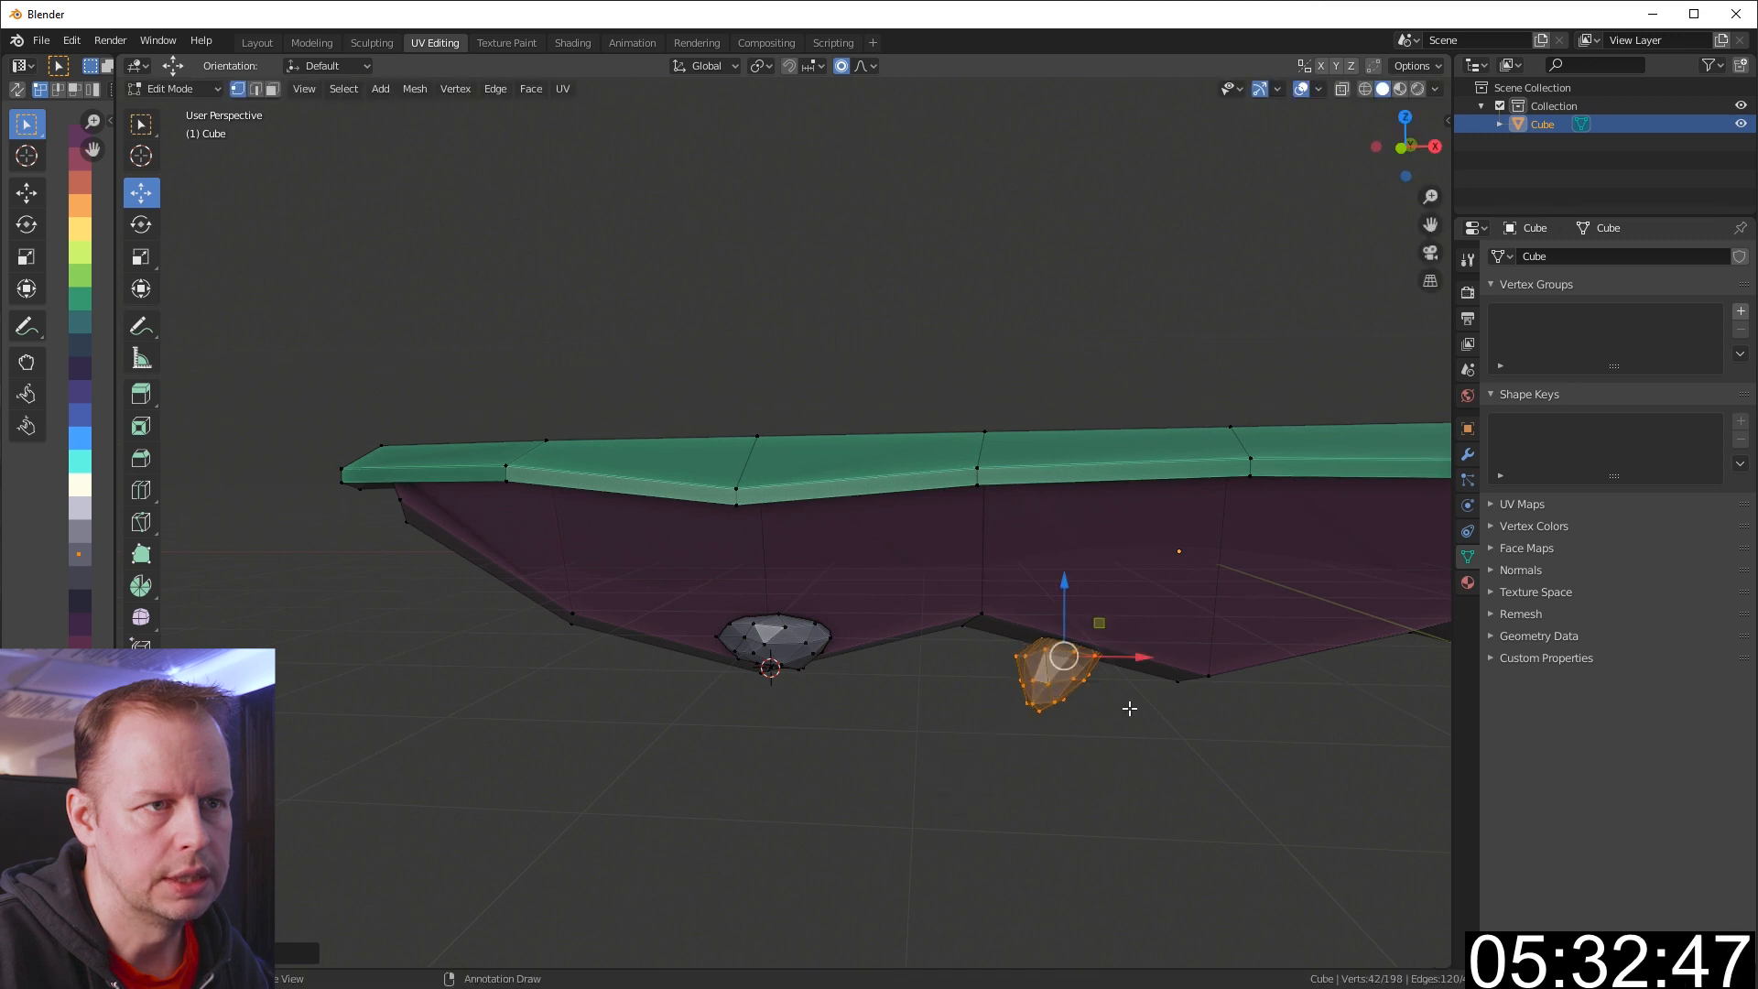
pyautogui.moveTo(1129, 709); pyautogui.dragTo(1129, 702, button='middle')
pyautogui.moveTo(1066, 572); pyautogui.dragTo(1071, 553)
# Duplicate the small rock, move the copy along X toward the hull's far end and raise it slightly
pyautogui.keyDown('shift'); pyautogui.moveTo(1171, 600); pyautogui.dragTo(871, 607, button='middle'); pyautogui.keyUp('shift')
pyautogui.hotkey('shift', 'd')
pyautogui.rightClick(851, 647)
pyautogui.moveTo(748, 622); pyautogui.dragTo(1157, 640)
pyautogui.moveTo(1173, 641); pyautogui.dragTo(1300, 645, button='middle')
pyautogui.moveTo(1099, 582)
pyautogui.mouseDown()
pyautogui.moveTo(1149, 586)
pyautogui.moveTo(1104, 576)
pyautogui.mouseUp()
pyautogui.moveTo(1260, 596); pyautogui.dragTo(1145, 597, button='middle')
# Enlarge the third rock well beyond the other two and rotate it
pyautogui.press('s')
pyautogui.click(1355, 597)
pyautogui.press('r')
pyautogui.click(1383, 664)
# Move individual vertices of the large rock to vary its outline from the other rocks
pyautogui.click(1239, 640)
pyautogui.press('g')
pyautogui.click(1283, 626)
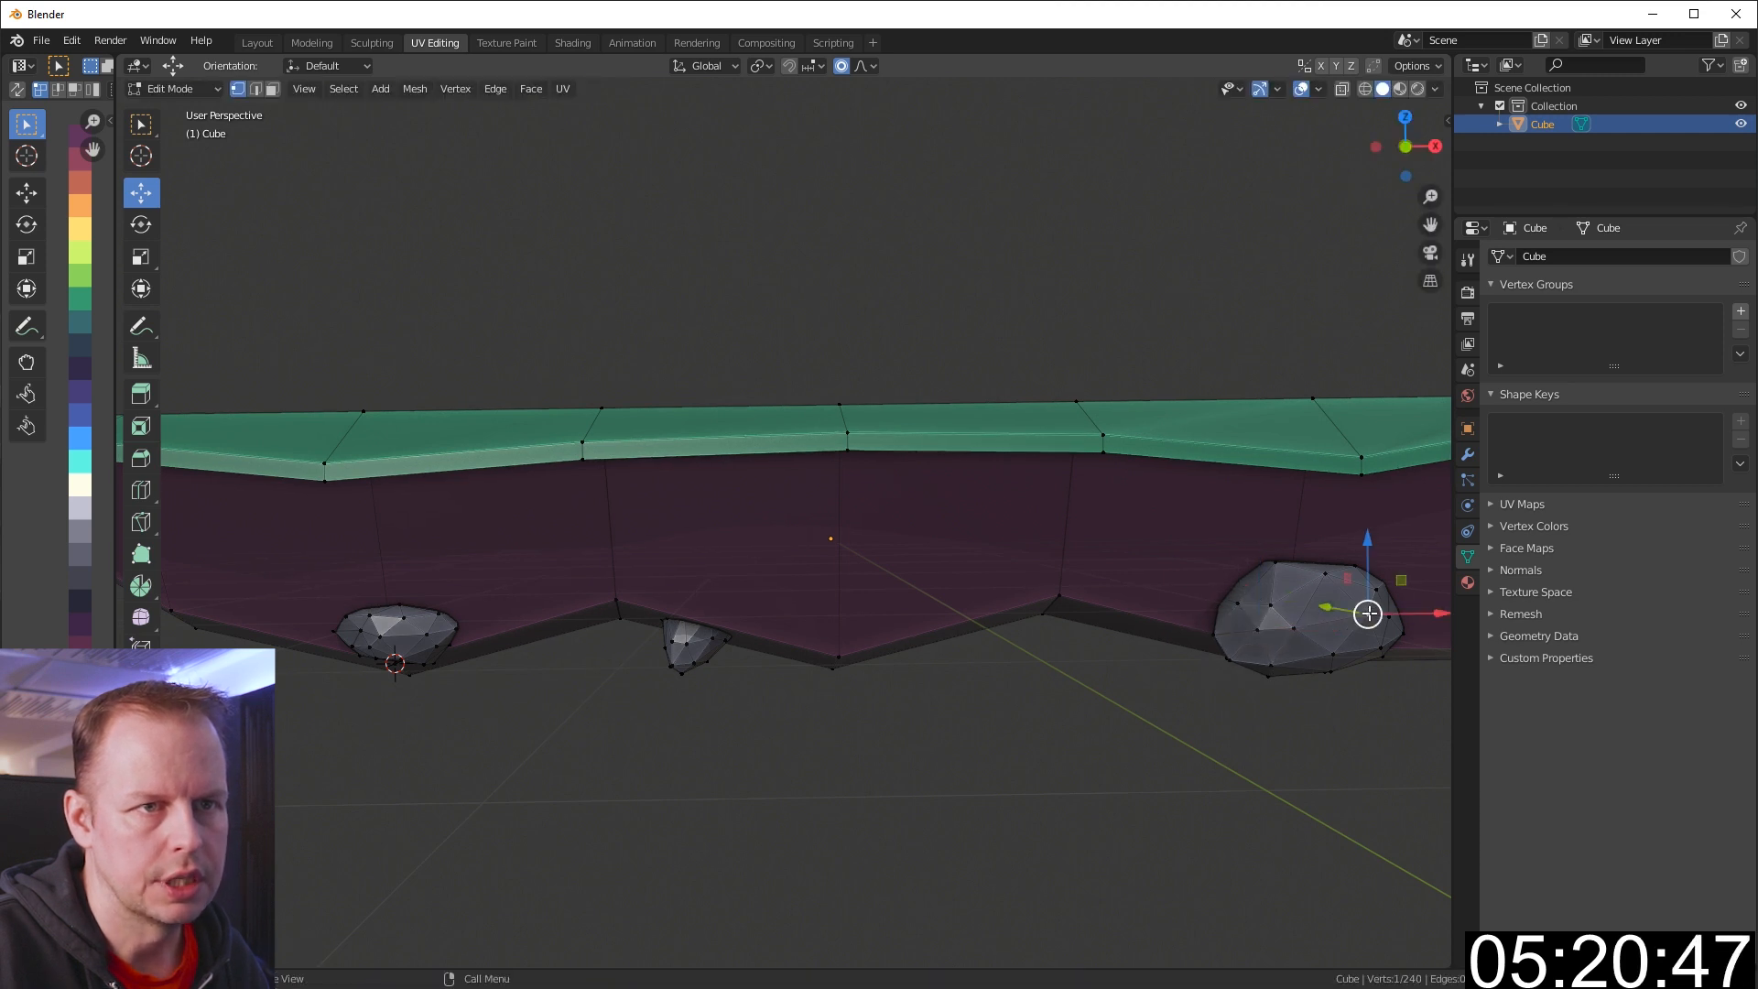
pyautogui.click(1370, 612)
pyautogui.press('g')
pyautogui.click(1370, 664)
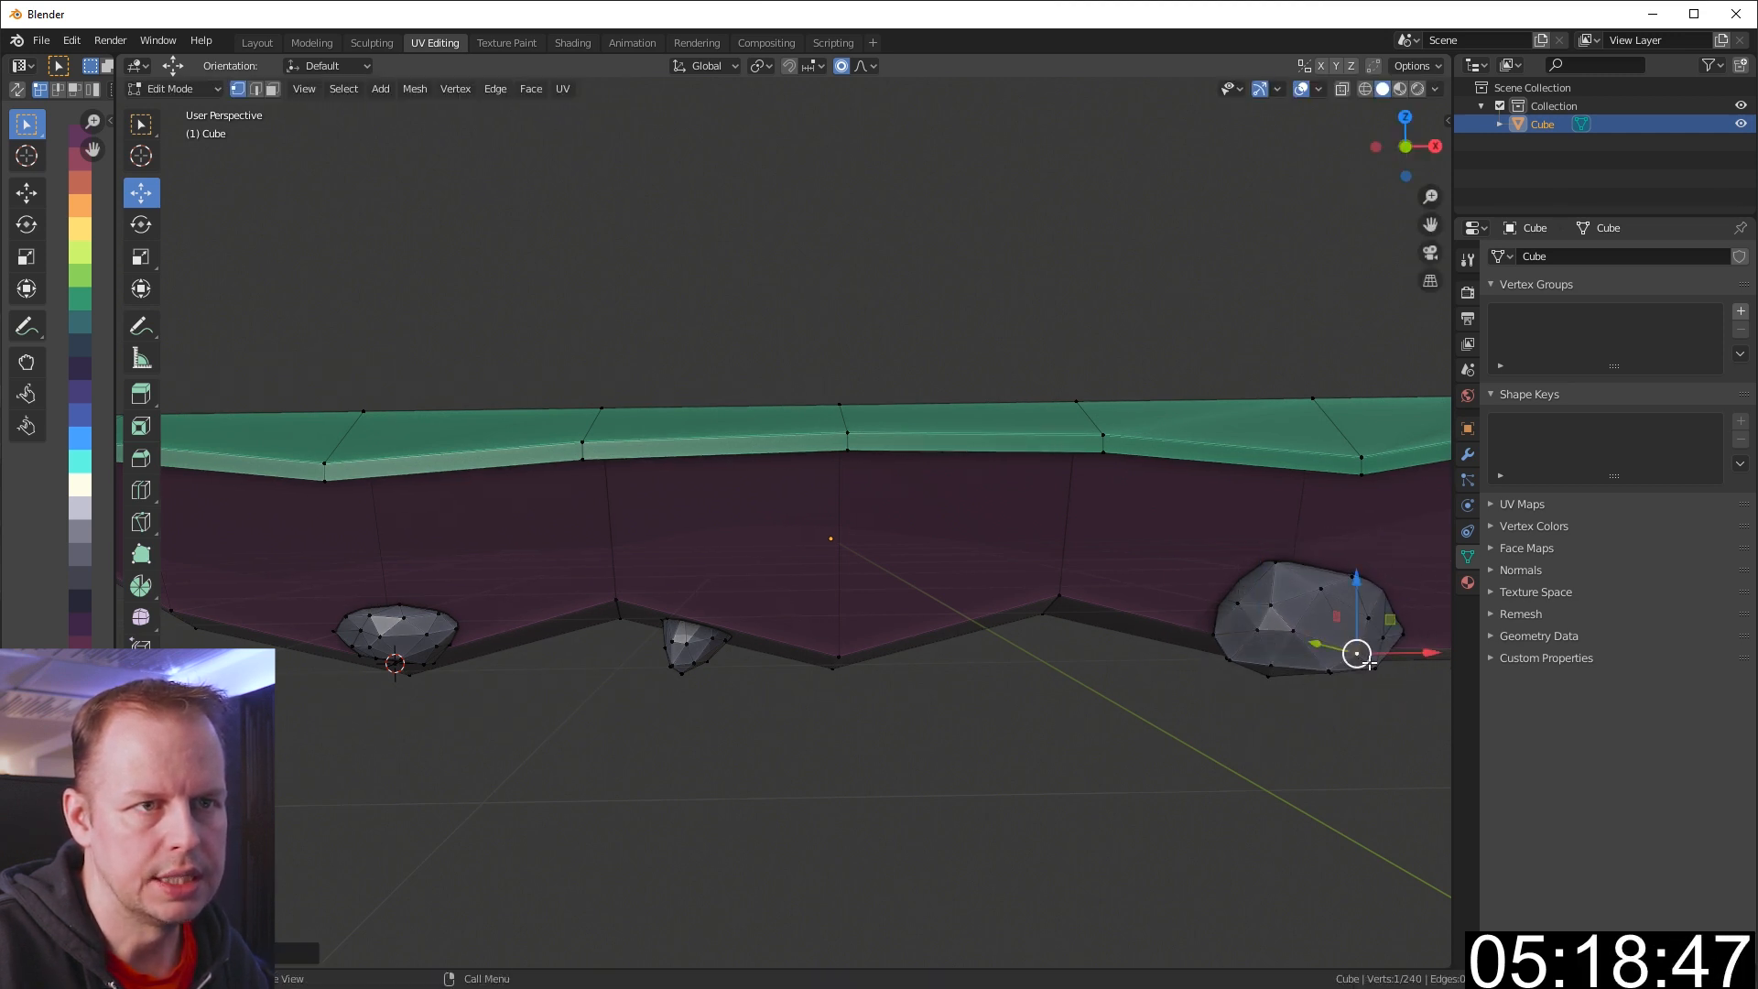
pyautogui.click(1247, 605)
pyautogui.press('g')
pyautogui.click(1270, 618)
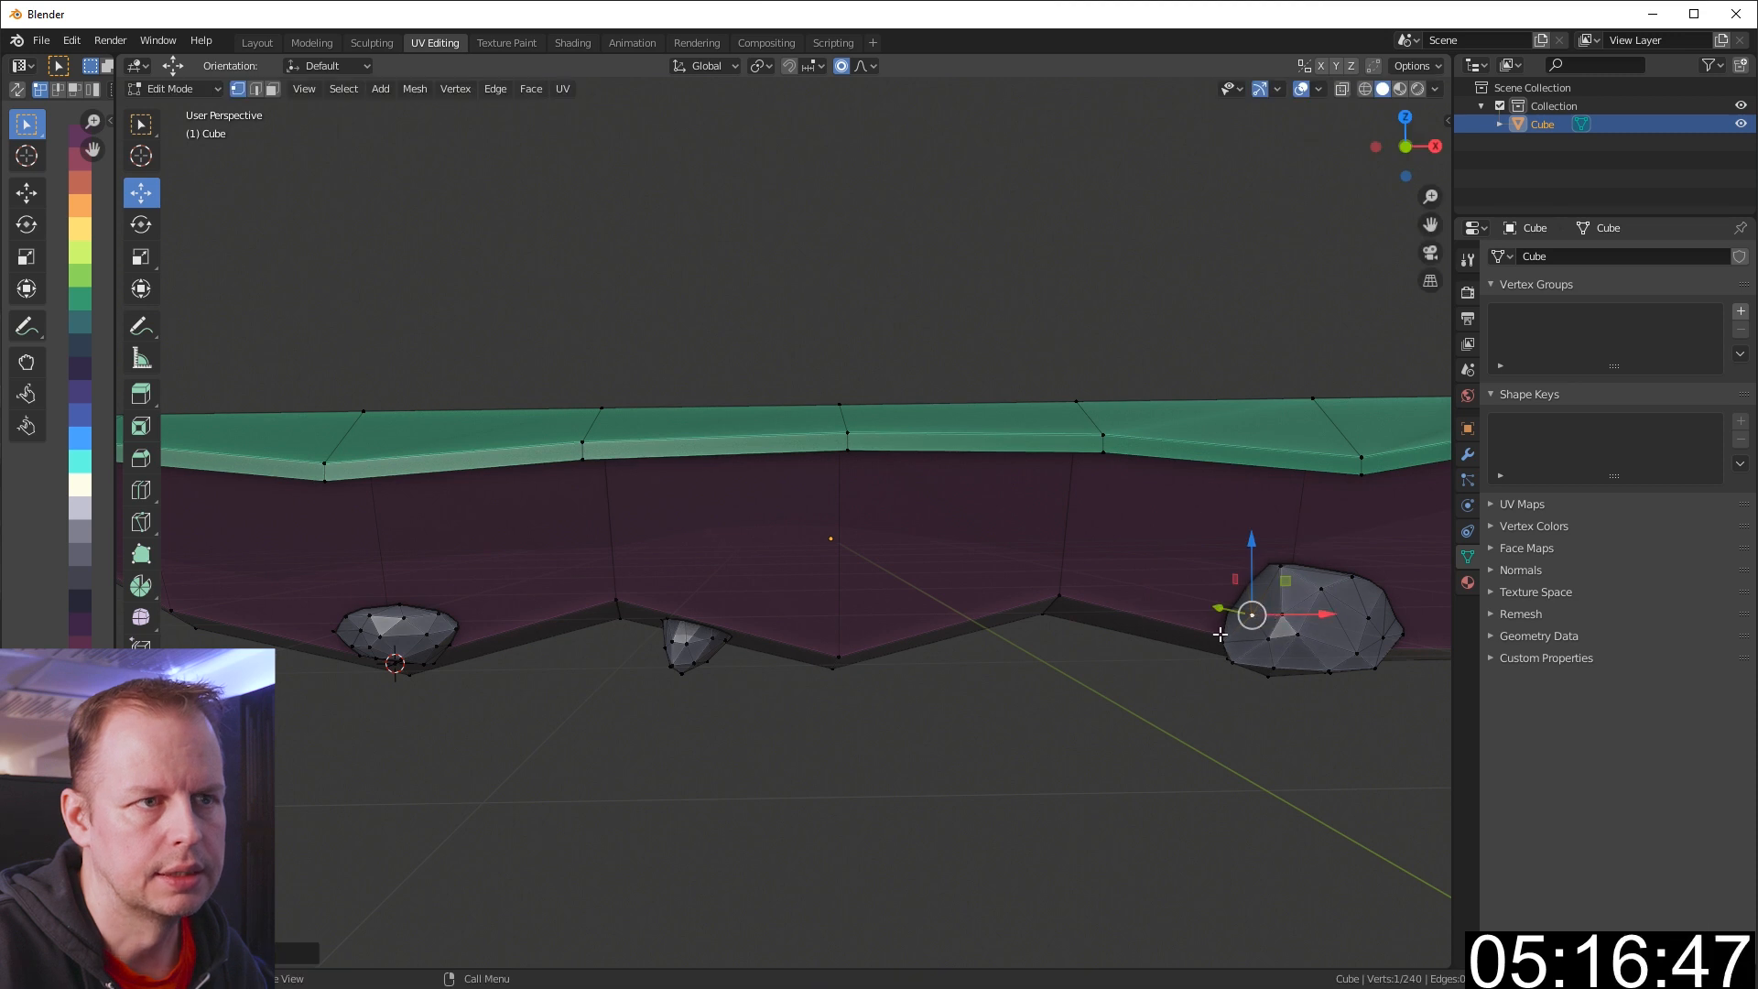
# Duplicate the whole large rock to the hull's opposite end, rotated and scaled to roughly half its size
pyautogui.scroll(-1, 1288, 649)
pyautogui.press('l')
pyautogui.moveTo(1225, 611); pyautogui.dragTo(1264, 607, button='middle')
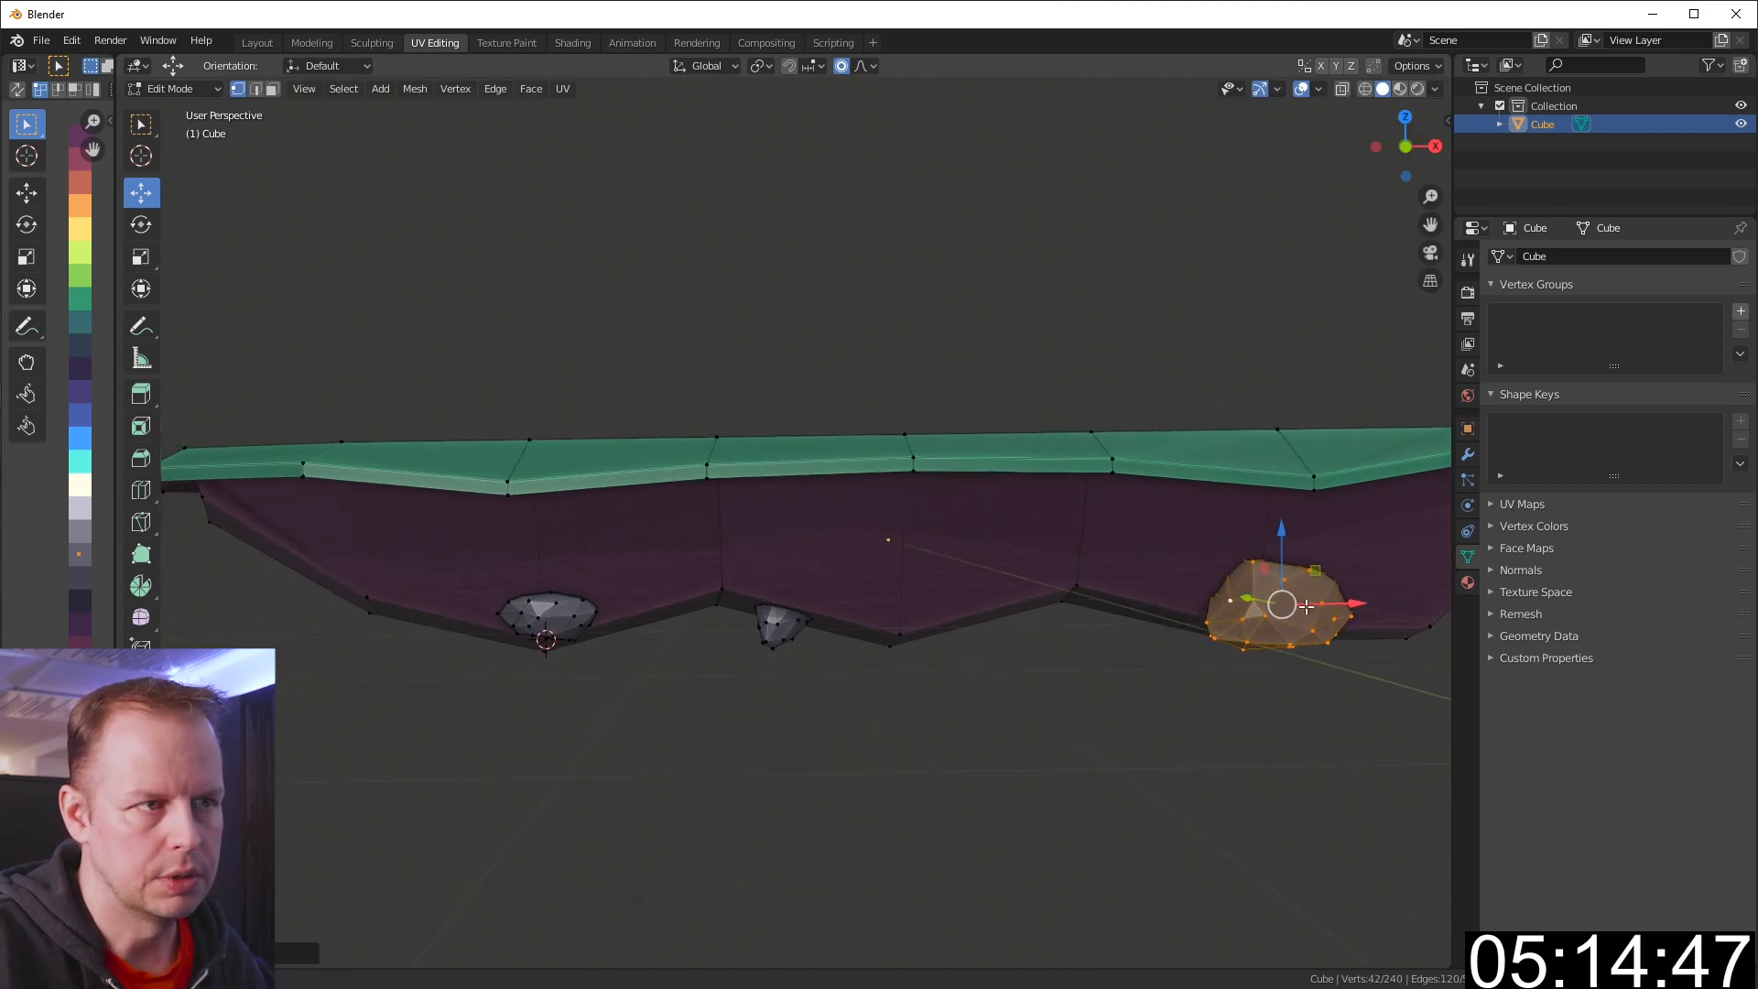
pyautogui.hotkey('shift', 'd')
pyautogui.click(400, 543)
pyautogui.press('r')
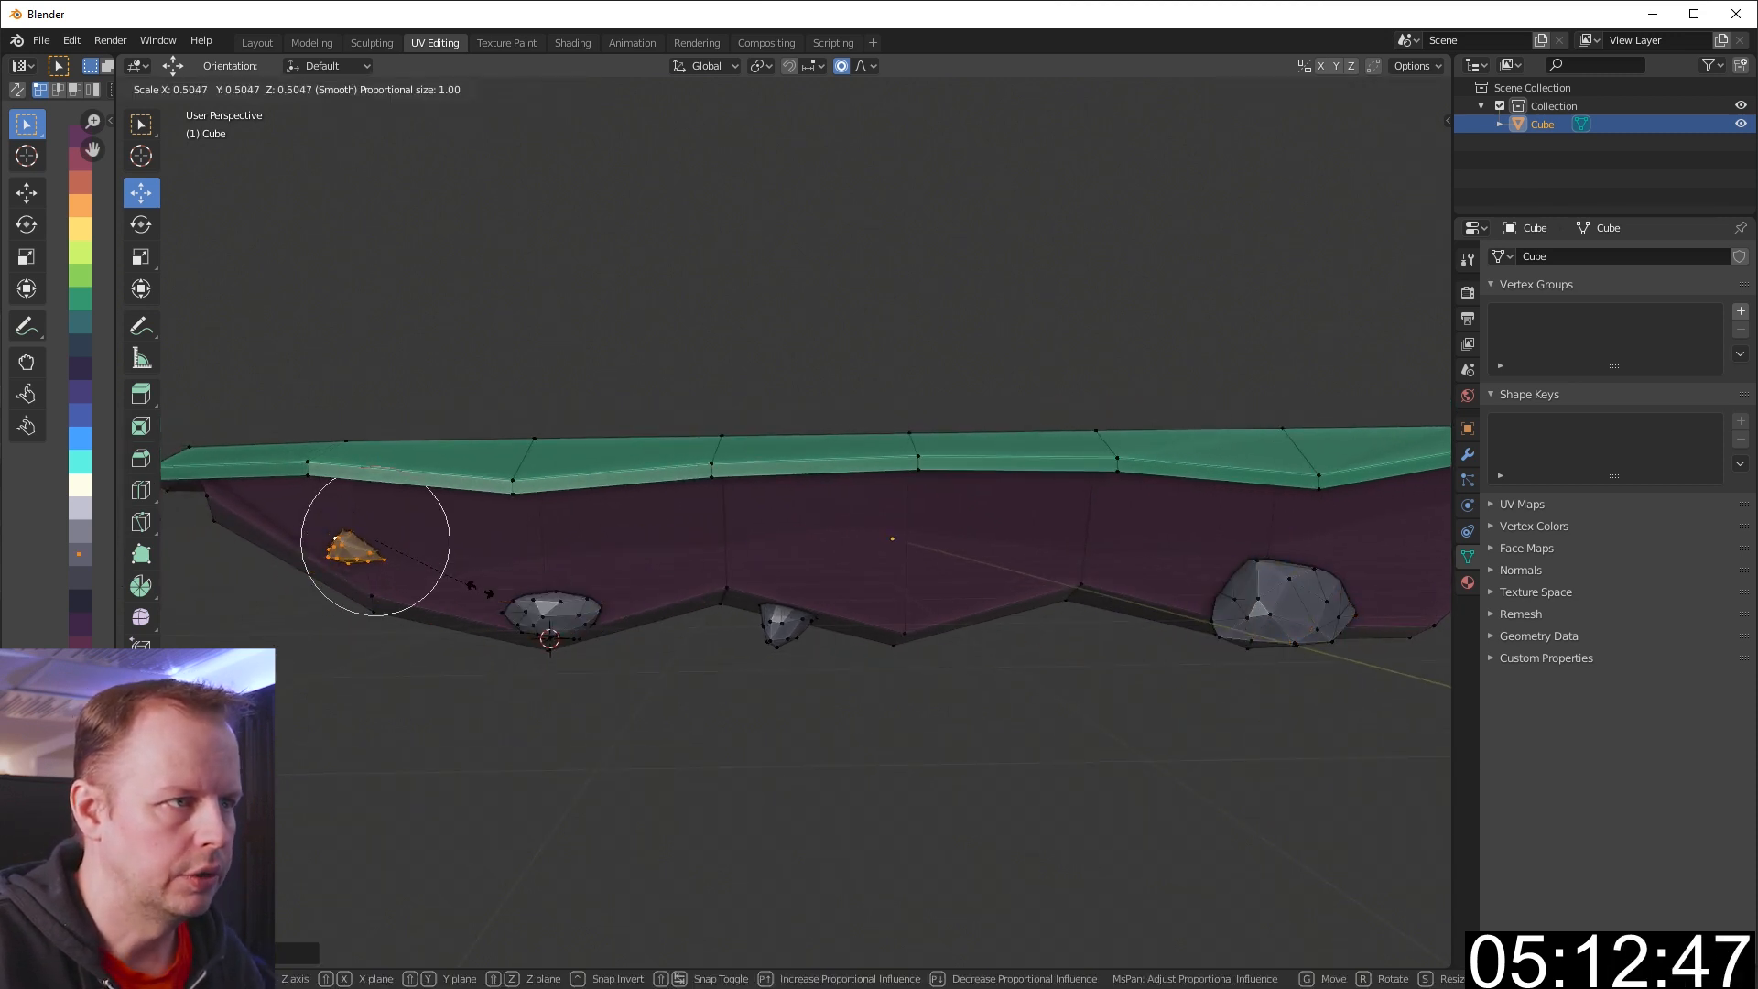
pyautogui.click(326, 687)
# Snap the 3D cursor to a middle vertex of the green top near the end with the small rocks
pyautogui.moveTo(459, 703); pyautogui.dragTo(538, 544, button='middle')
pyautogui.scroll(5, 938, 600)
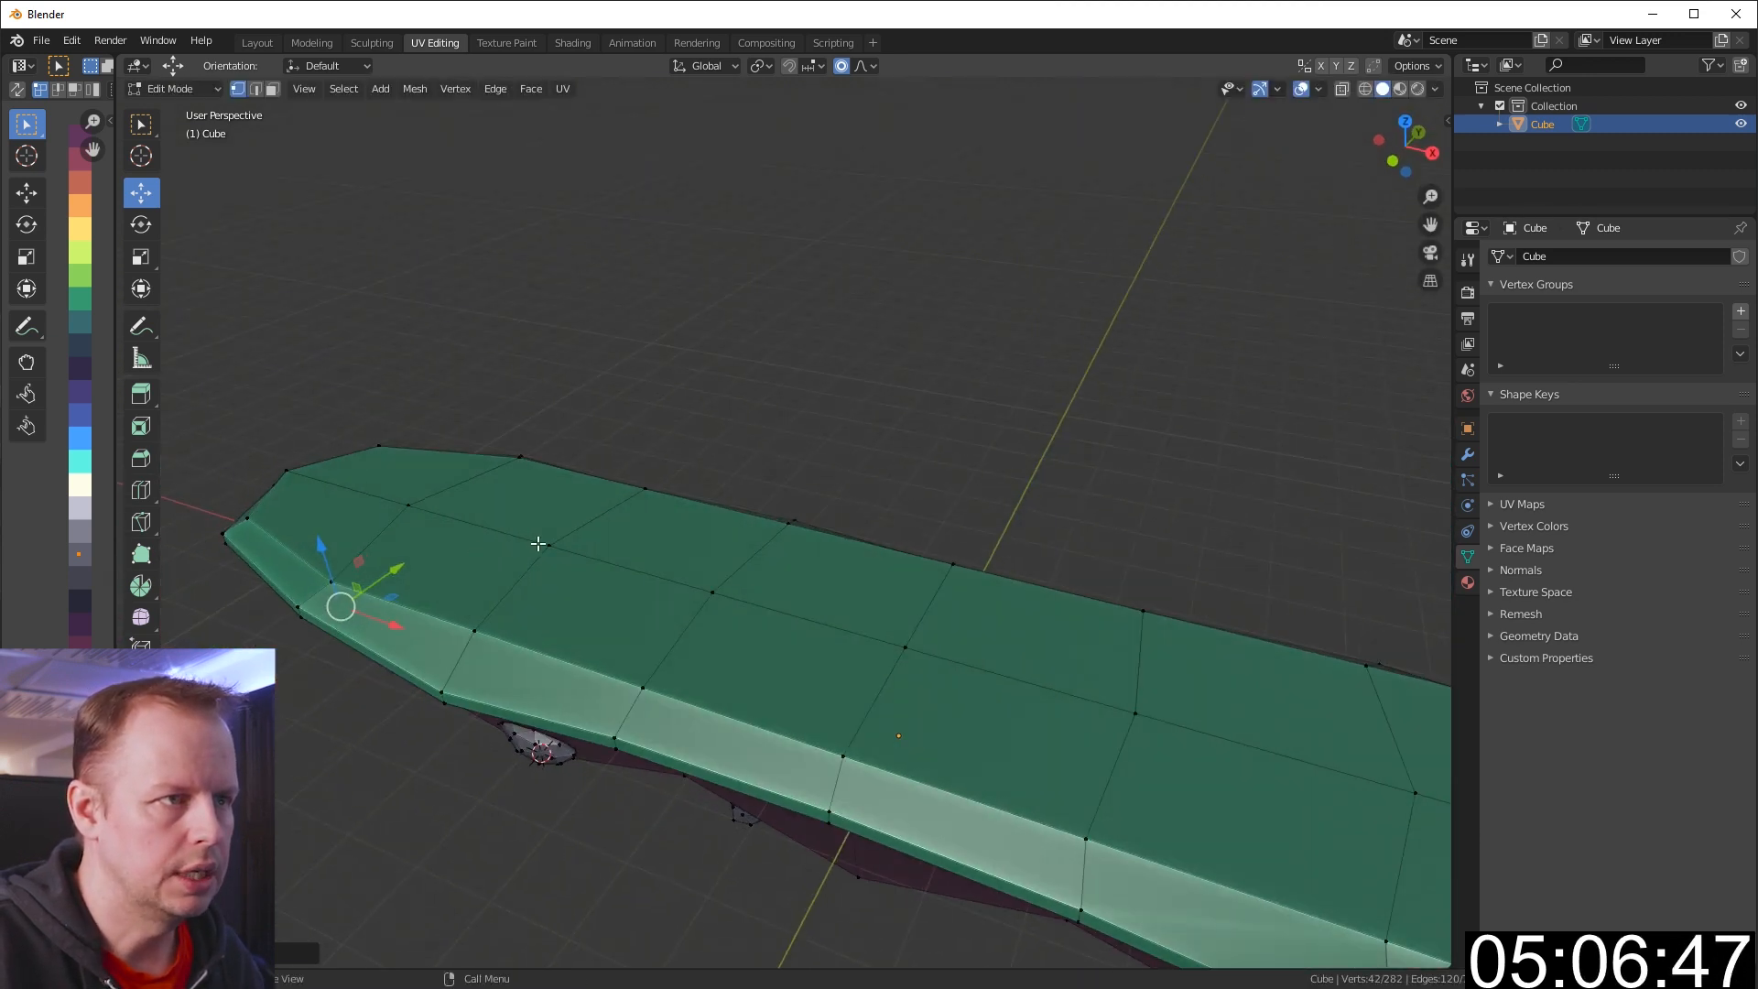
pyautogui.click(552, 547)
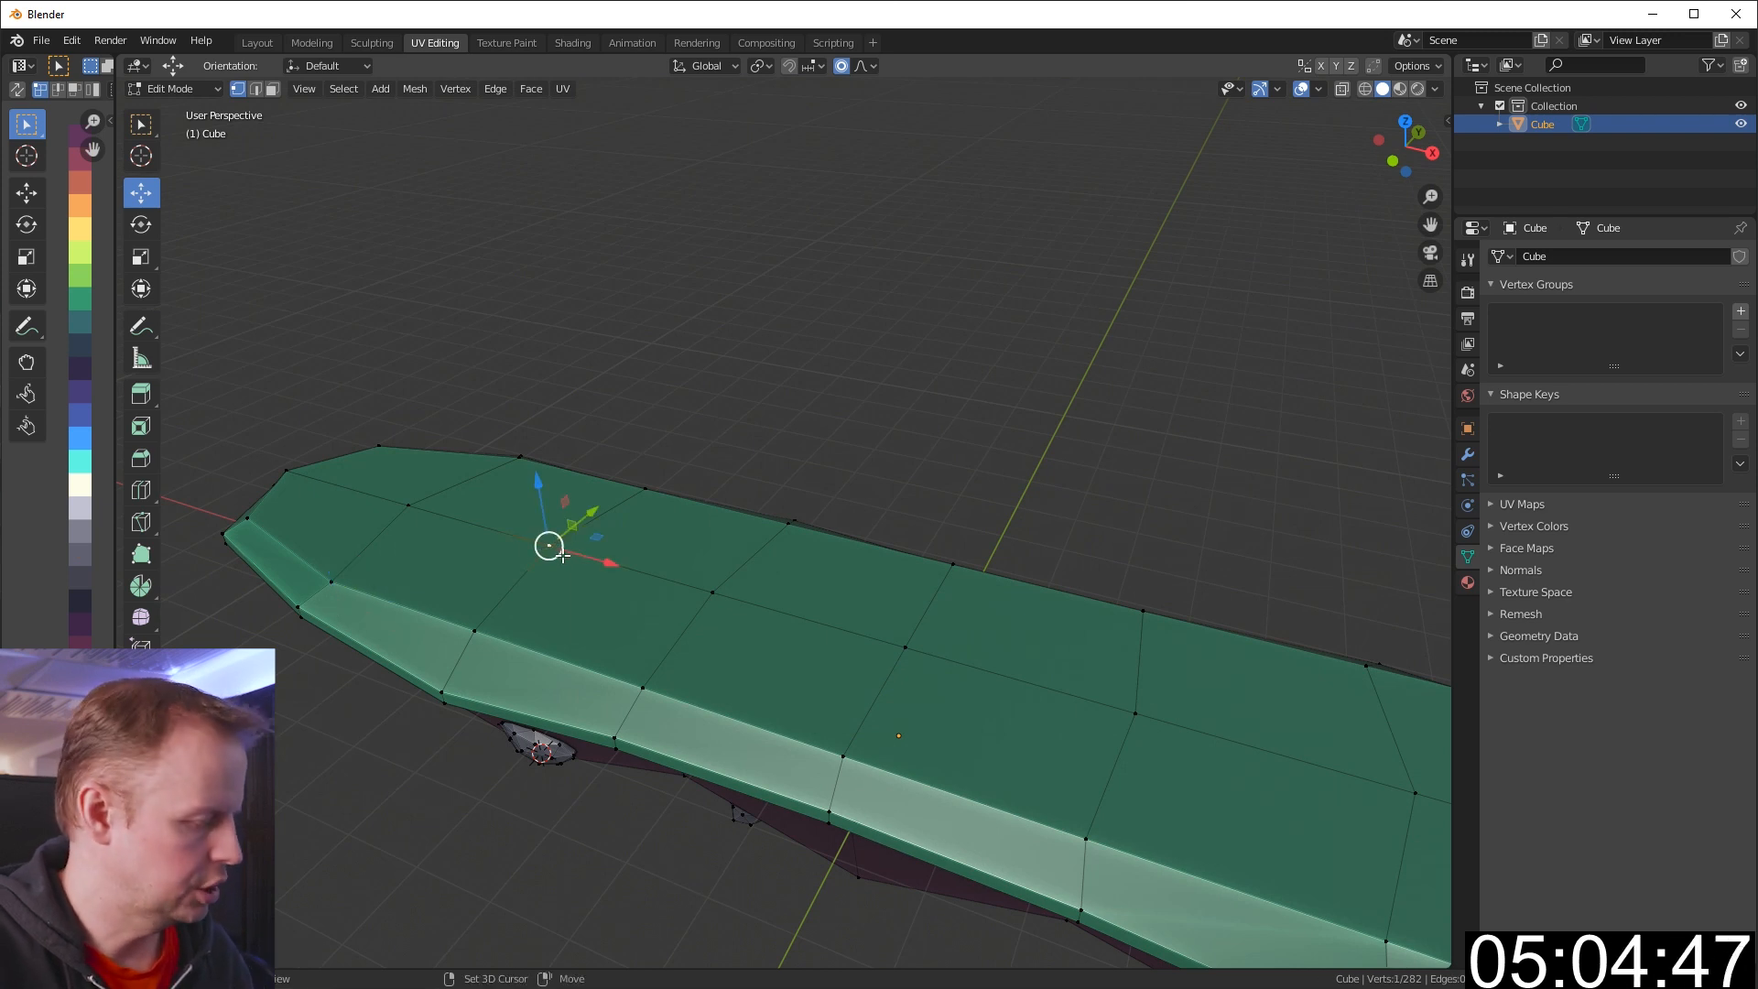
pyautogui.hotkey('shift', 's')
pyautogui.click(557, 659)
# Add a cube at the 3D cursor, scale it down to a small block and adjust its position on the green top
pyautogui.moveTo(609, 592)
pyautogui.mouseDown(button='middle')
pyautogui.moveTo(672, 541)
pyautogui.moveTo(619, 596)
pyautogui.mouseUp(button='middle')
pyautogui.scroll(1, 467, 565)
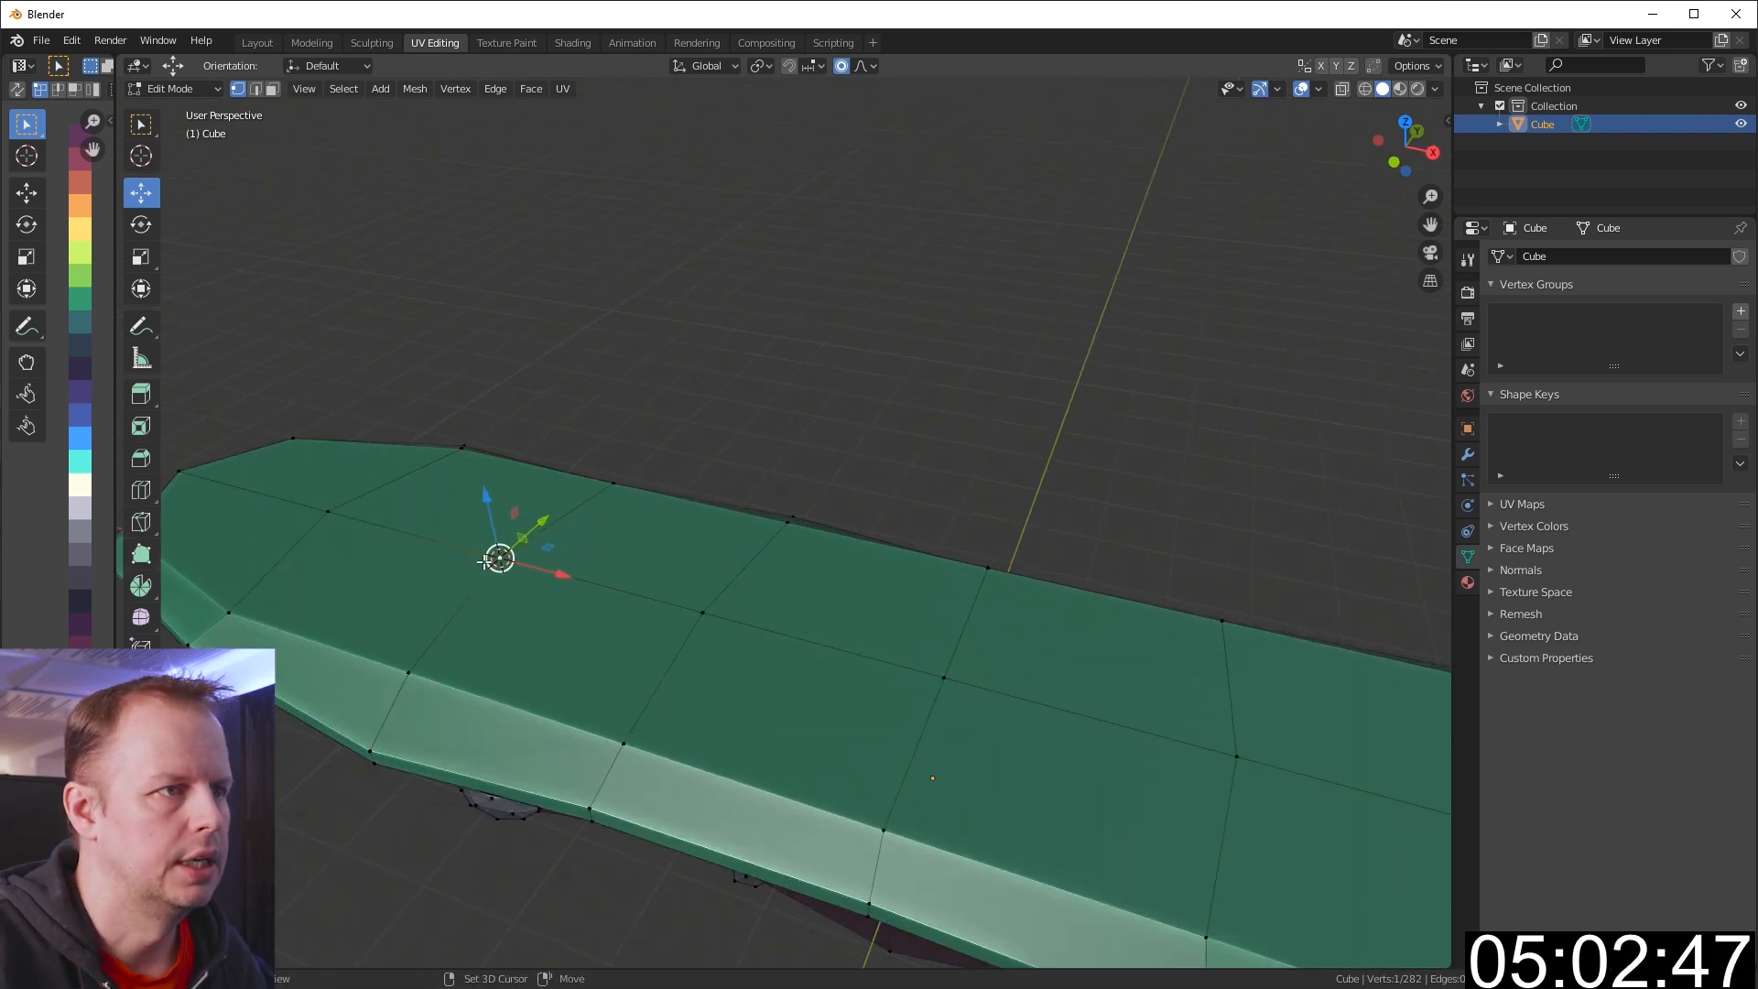
pyautogui.hotkey('shift', 'a')
pyautogui.click(426, 507)
pyautogui.scroll(-3, 641, 531)
pyautogui.press('s')
pyautogui.click(649, 533)
pyautogui.scroll(2, 490, 510)
pyautogui.moveTo(537, 513); pyautogui.dragTo(534, 516)
# Scale the small cube's UVs to 0 and place them on the dark purple palette swatch
pyautogui.scroll(2, 535, 516)
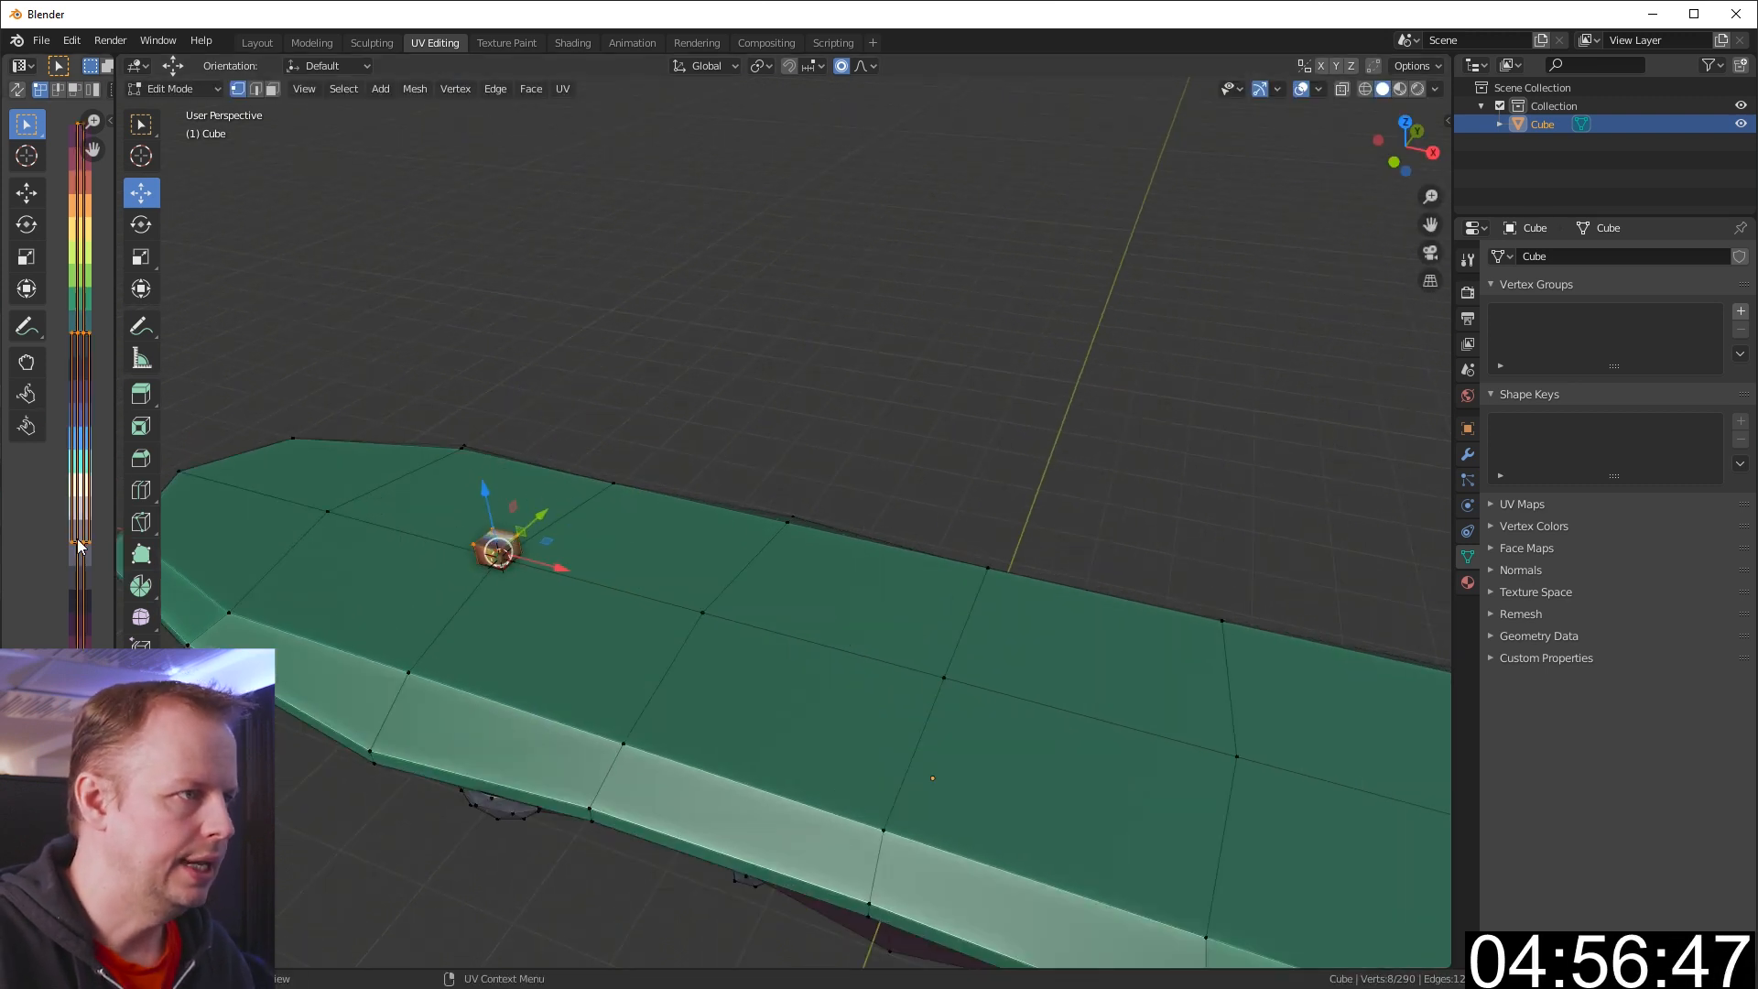
pyautogui.press('s')
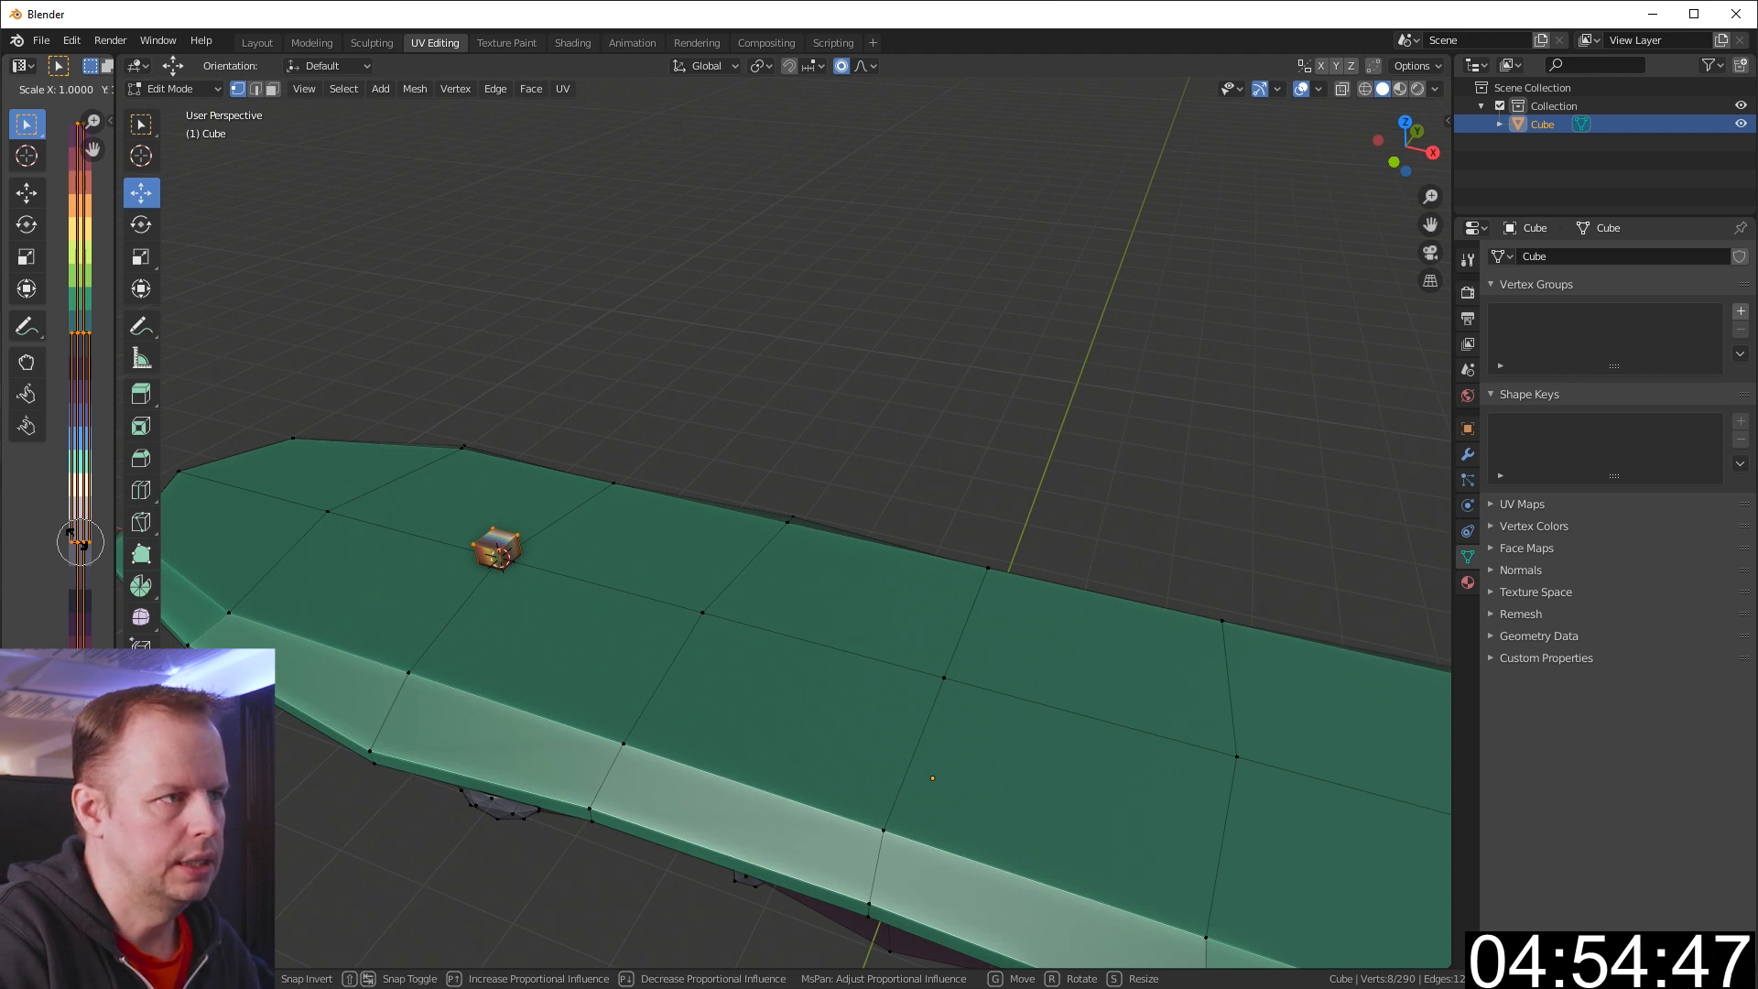
pyautogui.press('0')
pyautogui.press('Return')
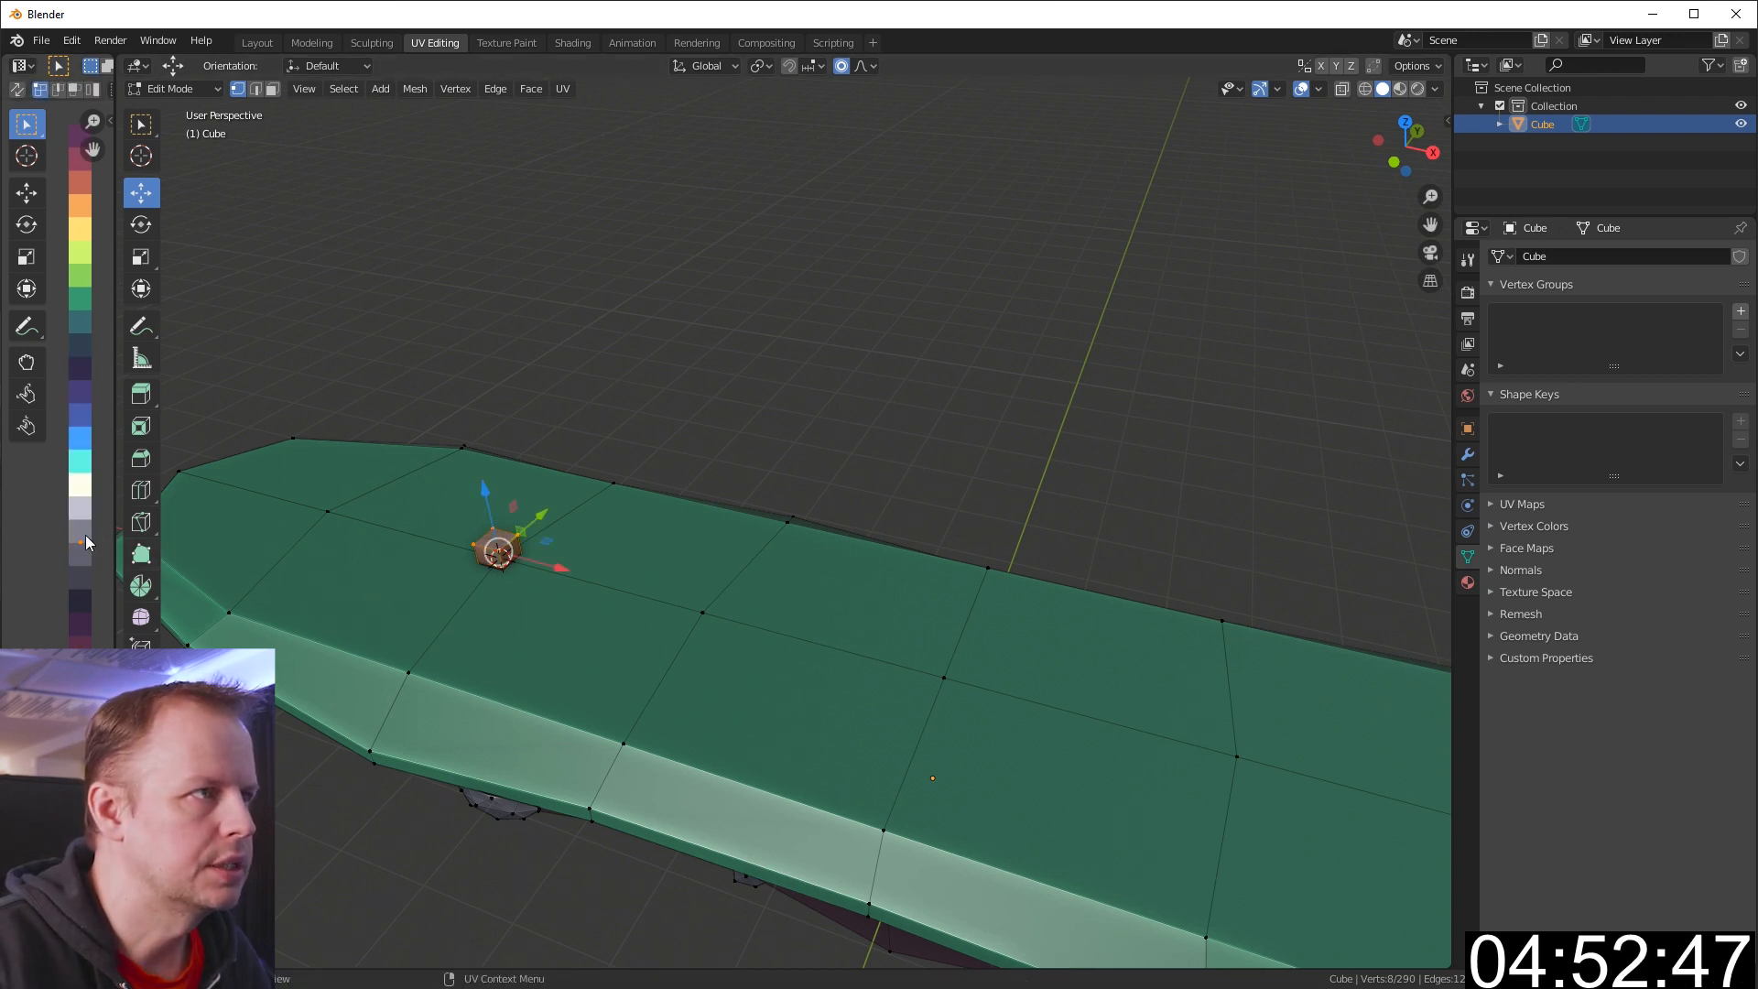
pyautogui.press('g')
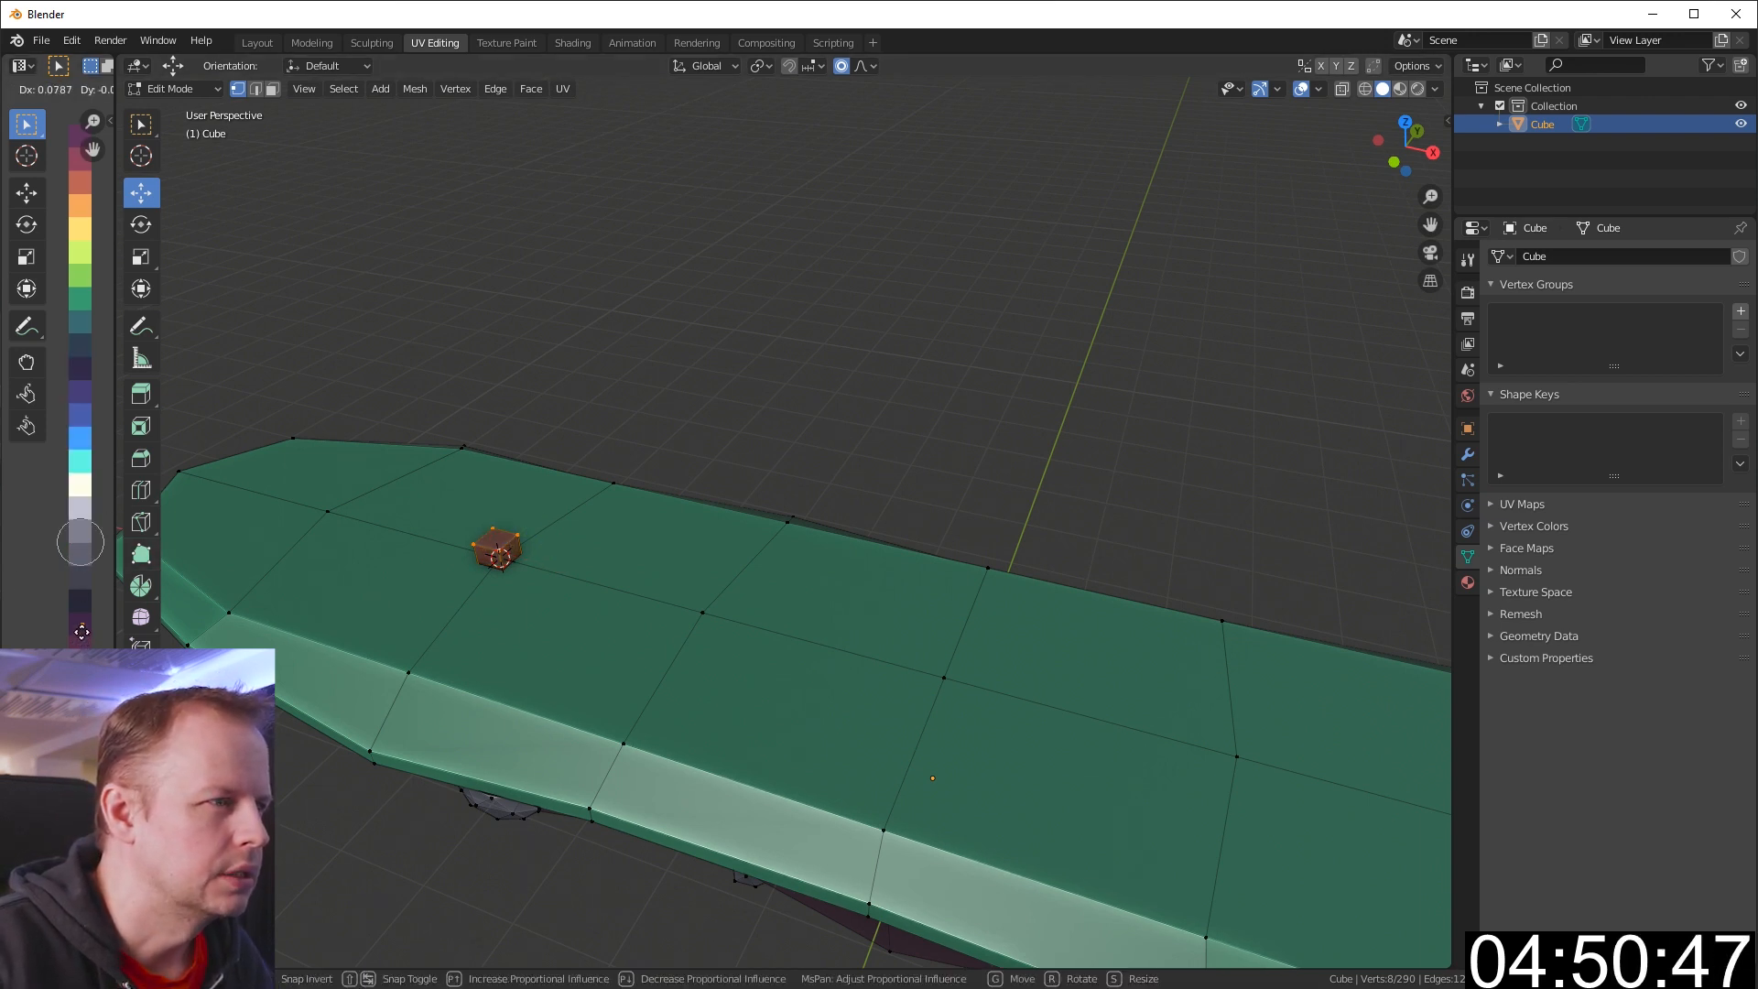
pyautogui.click(79, 631)
# Switch to face selection and adjust the small cube's size as the base of a tree trunk
pyautogui.scroll(2, 367, 561)
pyautogui.press('3')
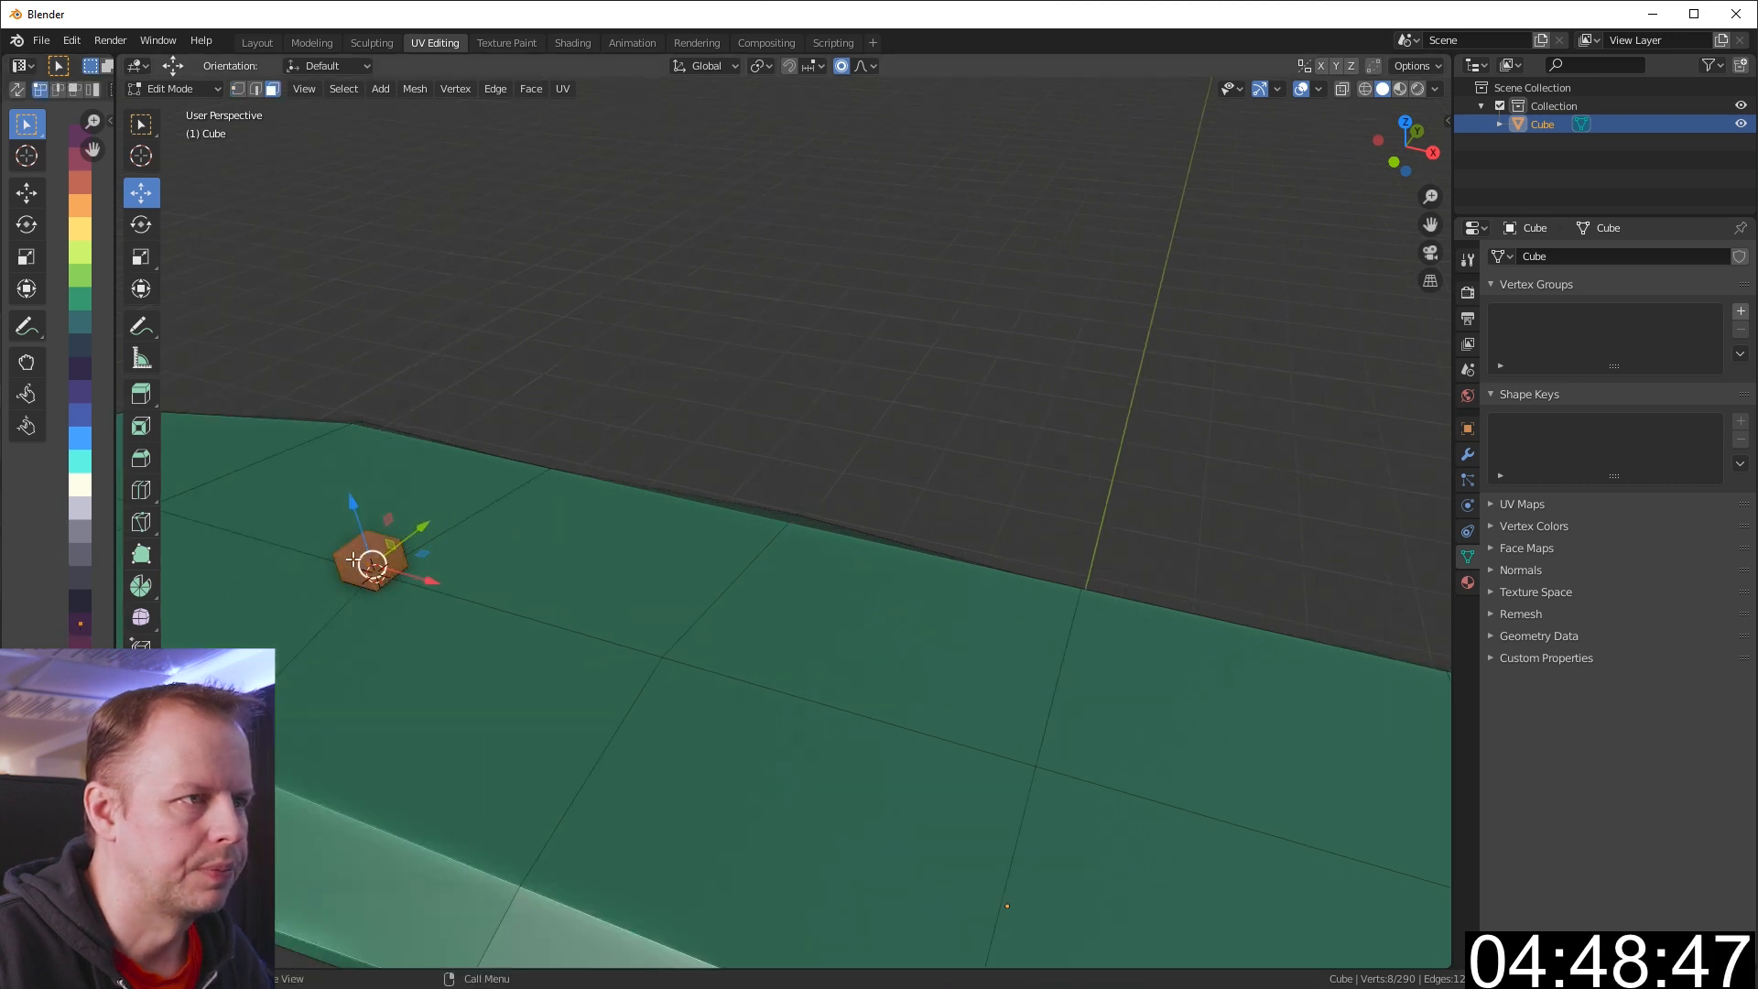
pyautogui.press('s')
pyautogui.click(487, 534)
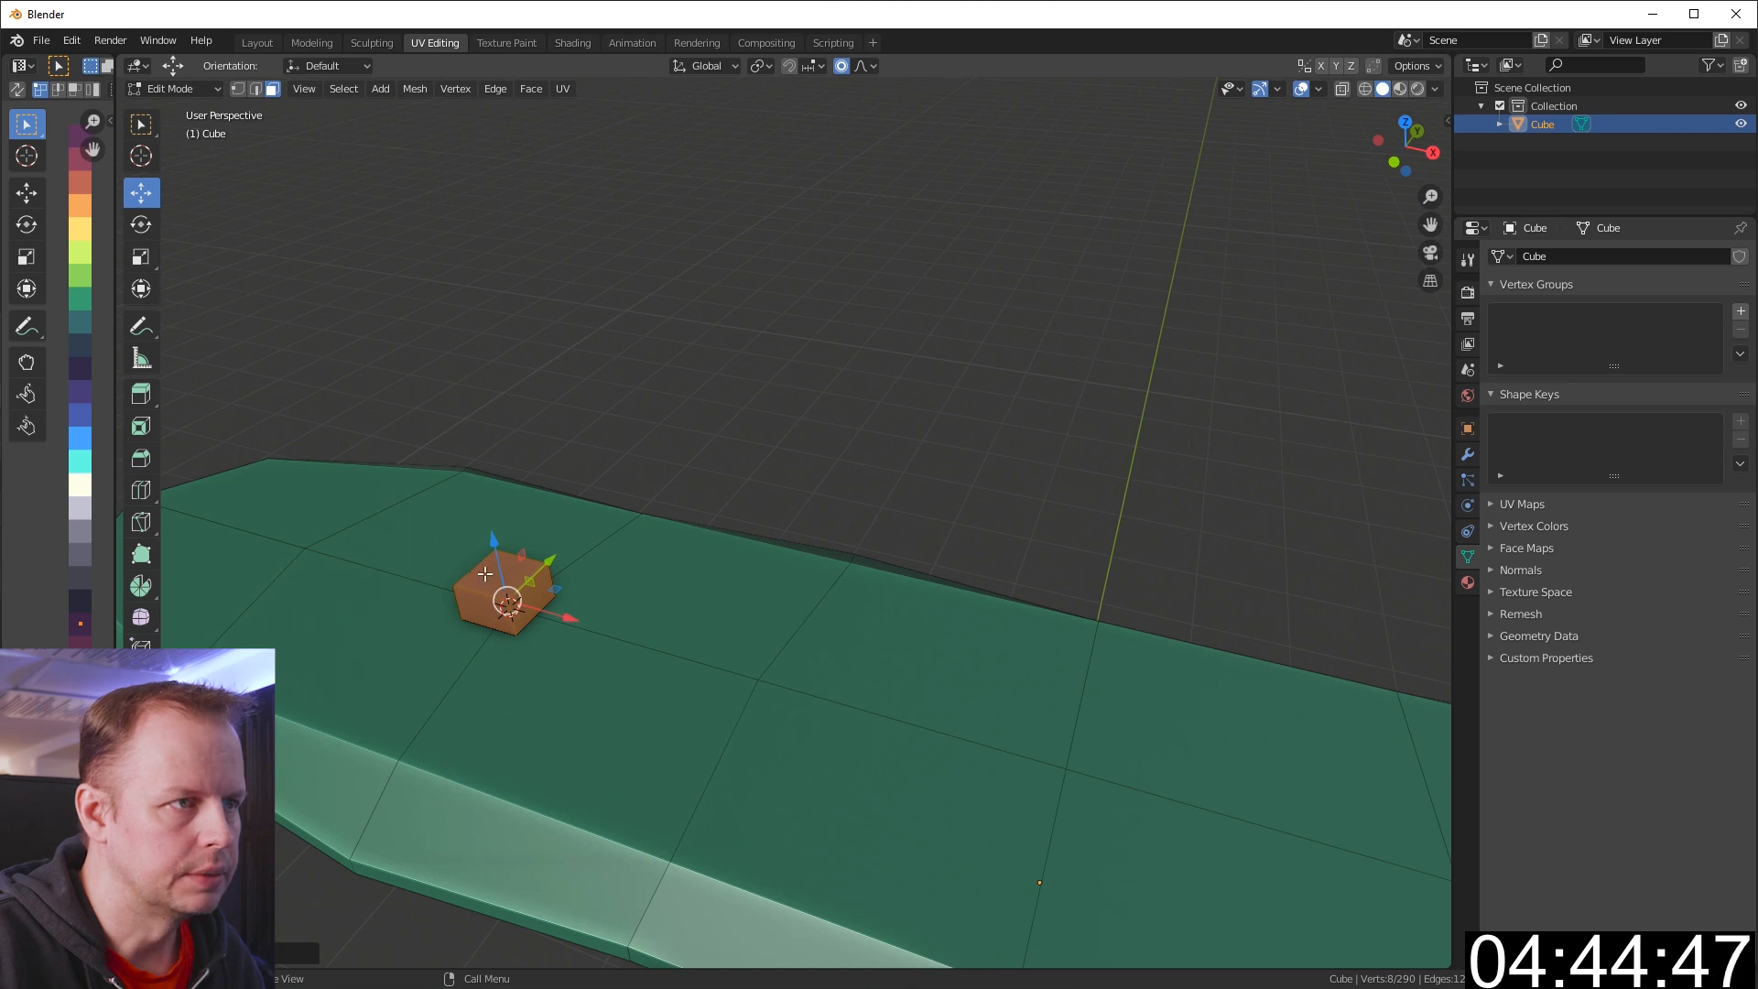
# Extrude the cube's top face upward as the first trunk segment, scaling the end face and shifting it sideways
pyautogui.click(499, 577)
pyautogui.scroll(-6, 534, 593)
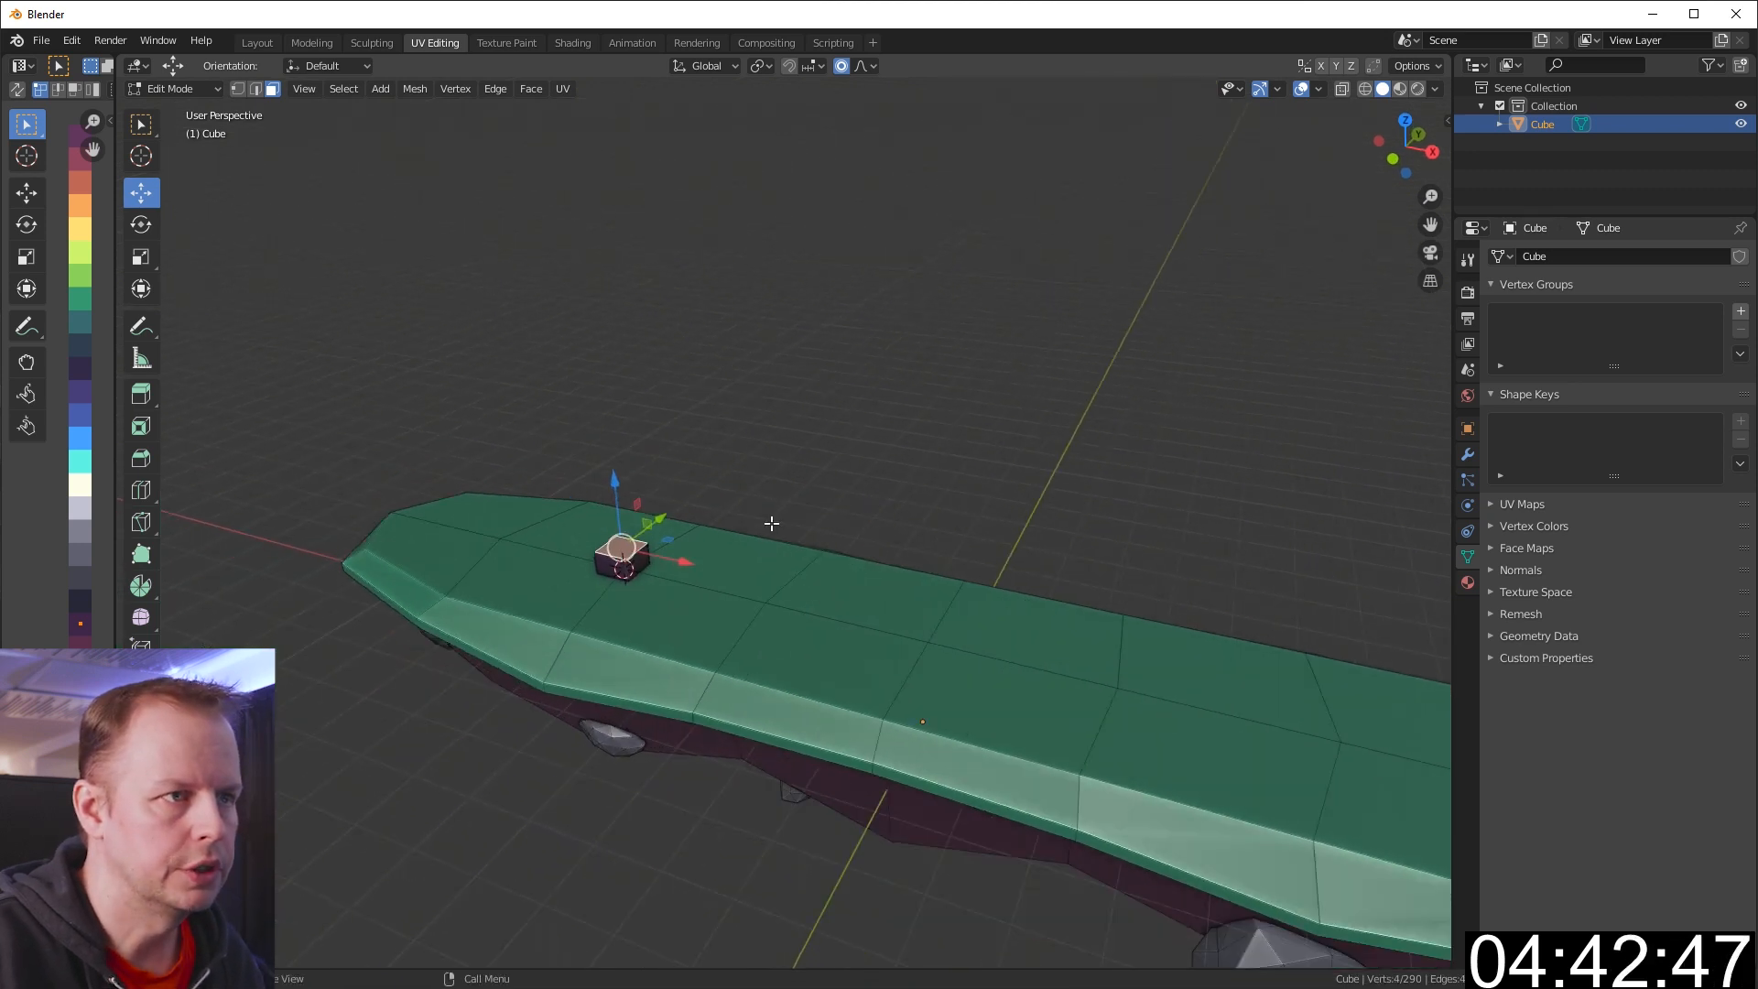
pyautogui.press('e')
pyautogui.click(775, 513)
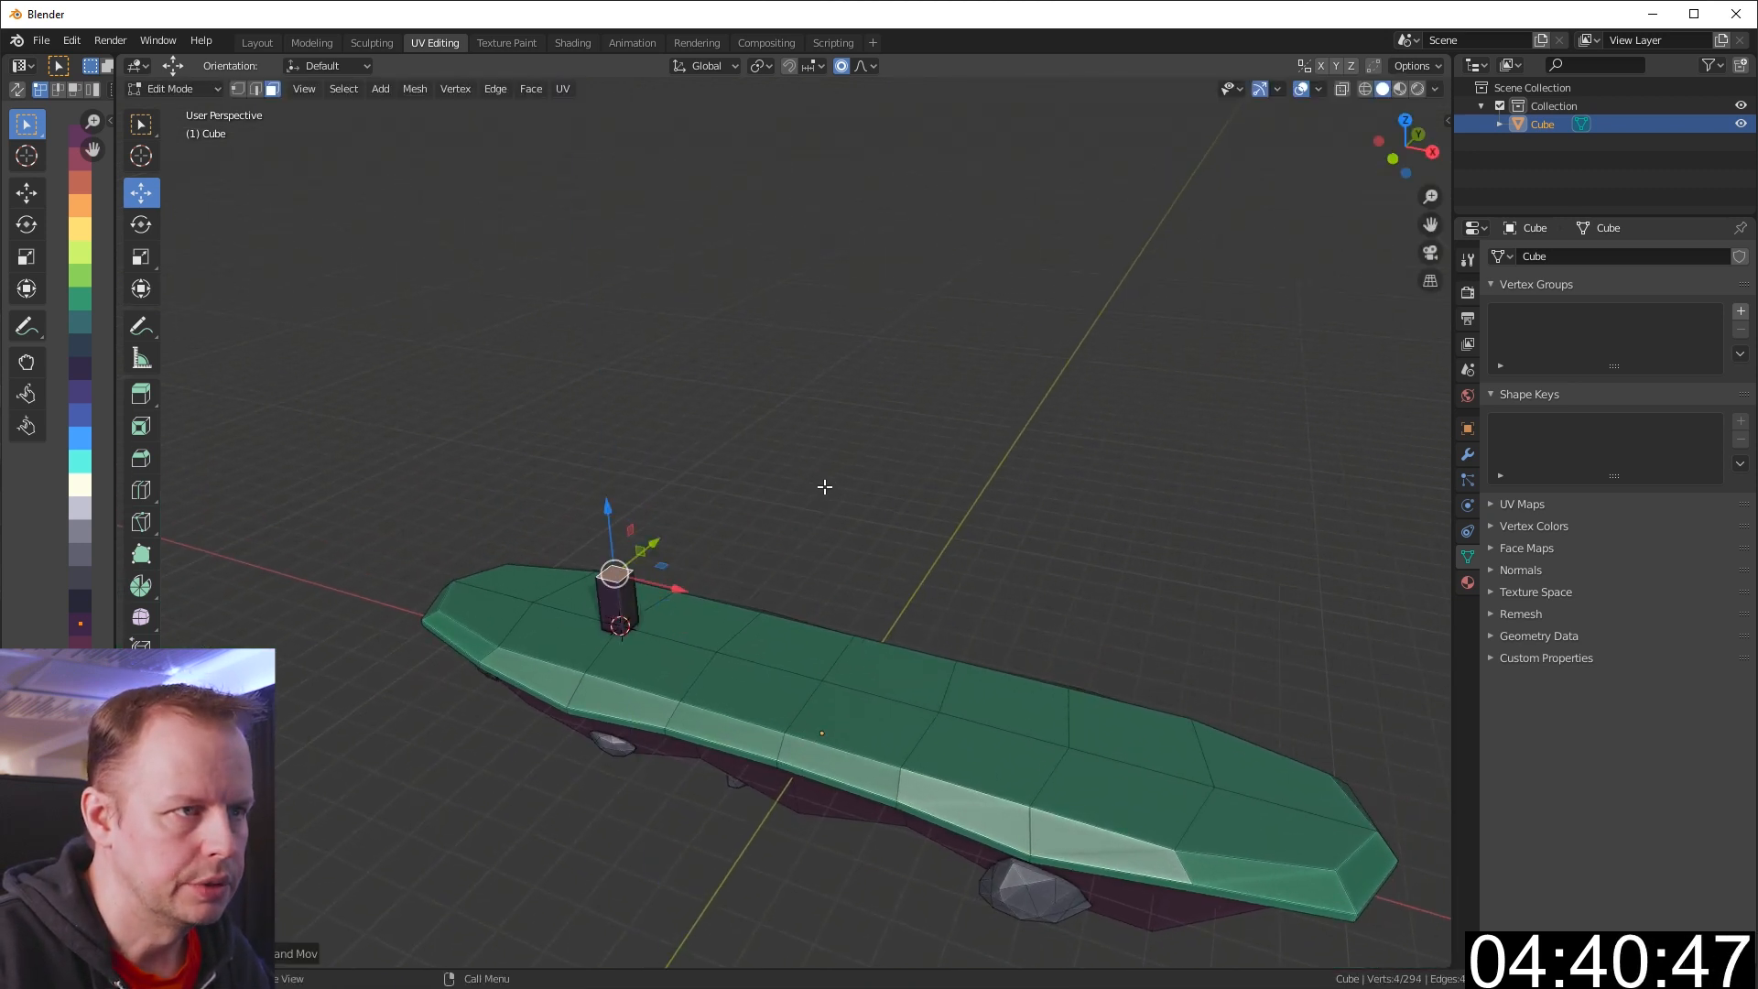
pyautogui.press('s')
pyautogui.click(777, 506)
pyautogui.press('g')
pyautogui.click(799, 486)
# Extrude a second trunk segment upward and rotate its end face to bend the trunk
pyautogui.press('e')
pyautogui.click(796, 428)
pyautogui.moveTo(829, 440); pyautogui.dragTo(848, 421, button='middle')
pyautogui.scroll(3, 848, 420)
pyautogui.press('r')
pyautogui.click(768, 447)
# Extrude two more trunk segments upward, rotating the end face between them
pyautogui.press('e')
pyautogui.click(749, 410)
pyautogui.press('r')
pyautogui.click(724, 351)
pyautogui.press('e')
pyautogui.click(687, 302)
# Tilt and shift the trunk's end face and extrude the final top segment
pyautogui.press('r')
pyautogui.click(757, 486)
pyautogui.press('g')
pyautogui.click(779, 466)
pyautogui.press('e')
pyautogui.click(783, 426)
pyautogui.moveTo(813, 428); pyautogui.dragTo(768, 430, button='middle')
# Extrude a side face of the upper trunk into a short branch and move its end to angle it upward
pyautogui.click(491, 469)
pyautogui.moveTo(929, 475); pyautogui.dragTo(909, 481, button='middle')
pyautogui.press('e')
pyautogui.click(833, 498)
pyautogui.moveTo(776, 458); pyautogui.dragTo(1033, 488, button='middle')
pyautogui.press('g')
pyautogui.click(669, 416)
# Turn off proportional editing and extrude the opposite trunk side into a longer, tapering two-segment branch angled upward
pyautogui.press('r')
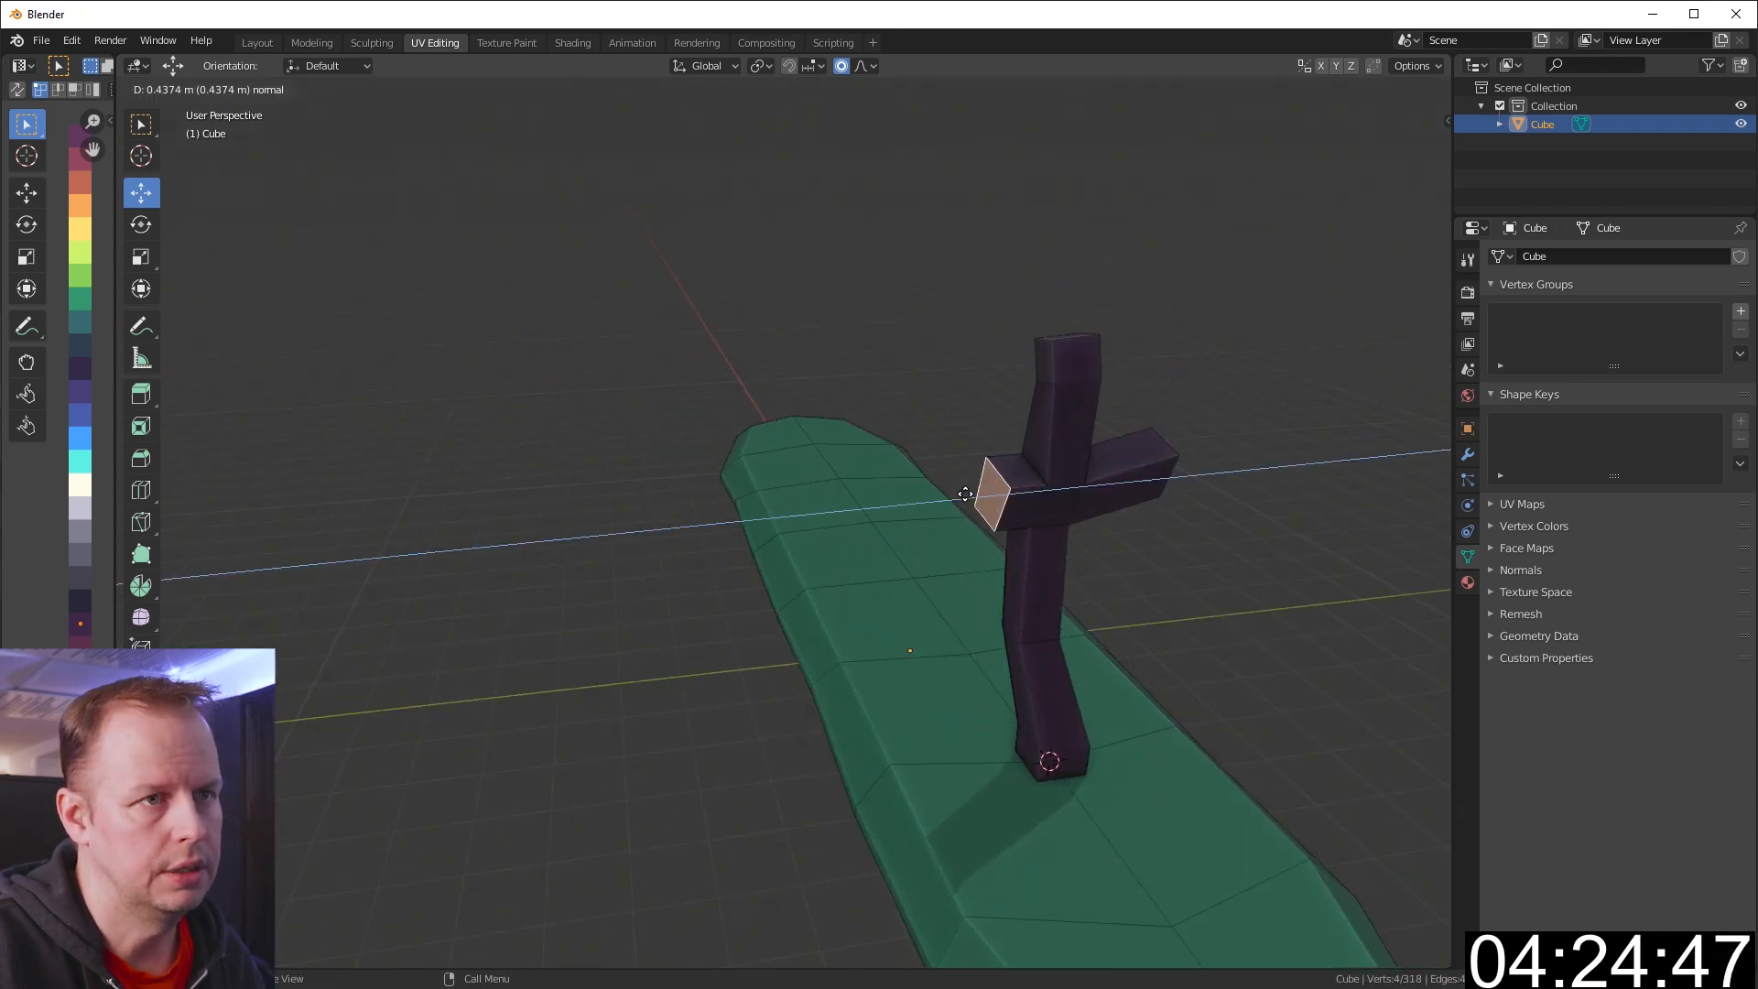
pyautogui.press('o')
pyautogui.click(1085, 518)
pyautogui.press('s')
pyautogui.click(989, 558)
pyautogui.press('e')
pyautogui.click(931, 491)
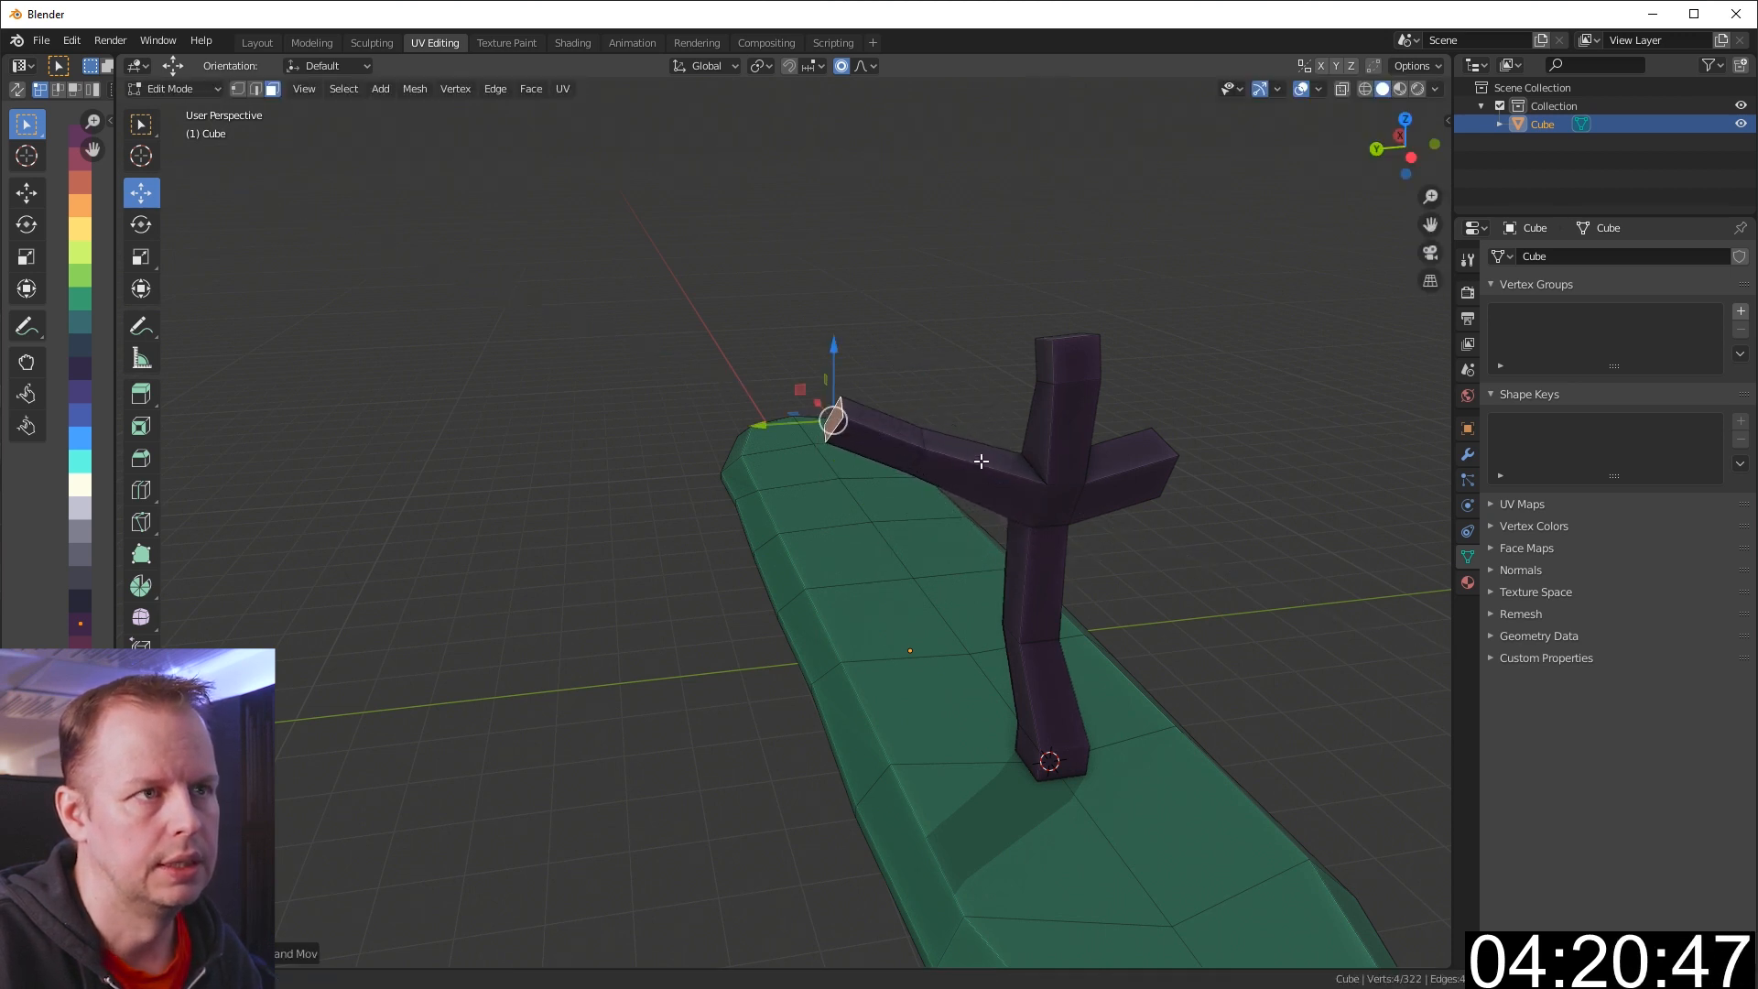
# Rotate the long branch's end face and shift it to adjust the branch's bend
pyautogui.moveTo(981, 464); pyautogui.dragTo(974, 432, button='middle')
pyautogui.press('r')
pyautogui.click(1054, 542)
pyautogui.press('g')
pyautogui.click(1059, 467)
# Extrude a free side face of the upper tree into another long, tapering branch
pyautogui.moveTo(1060, 467); pyautogui.dragTo(970, 515, button='middle')
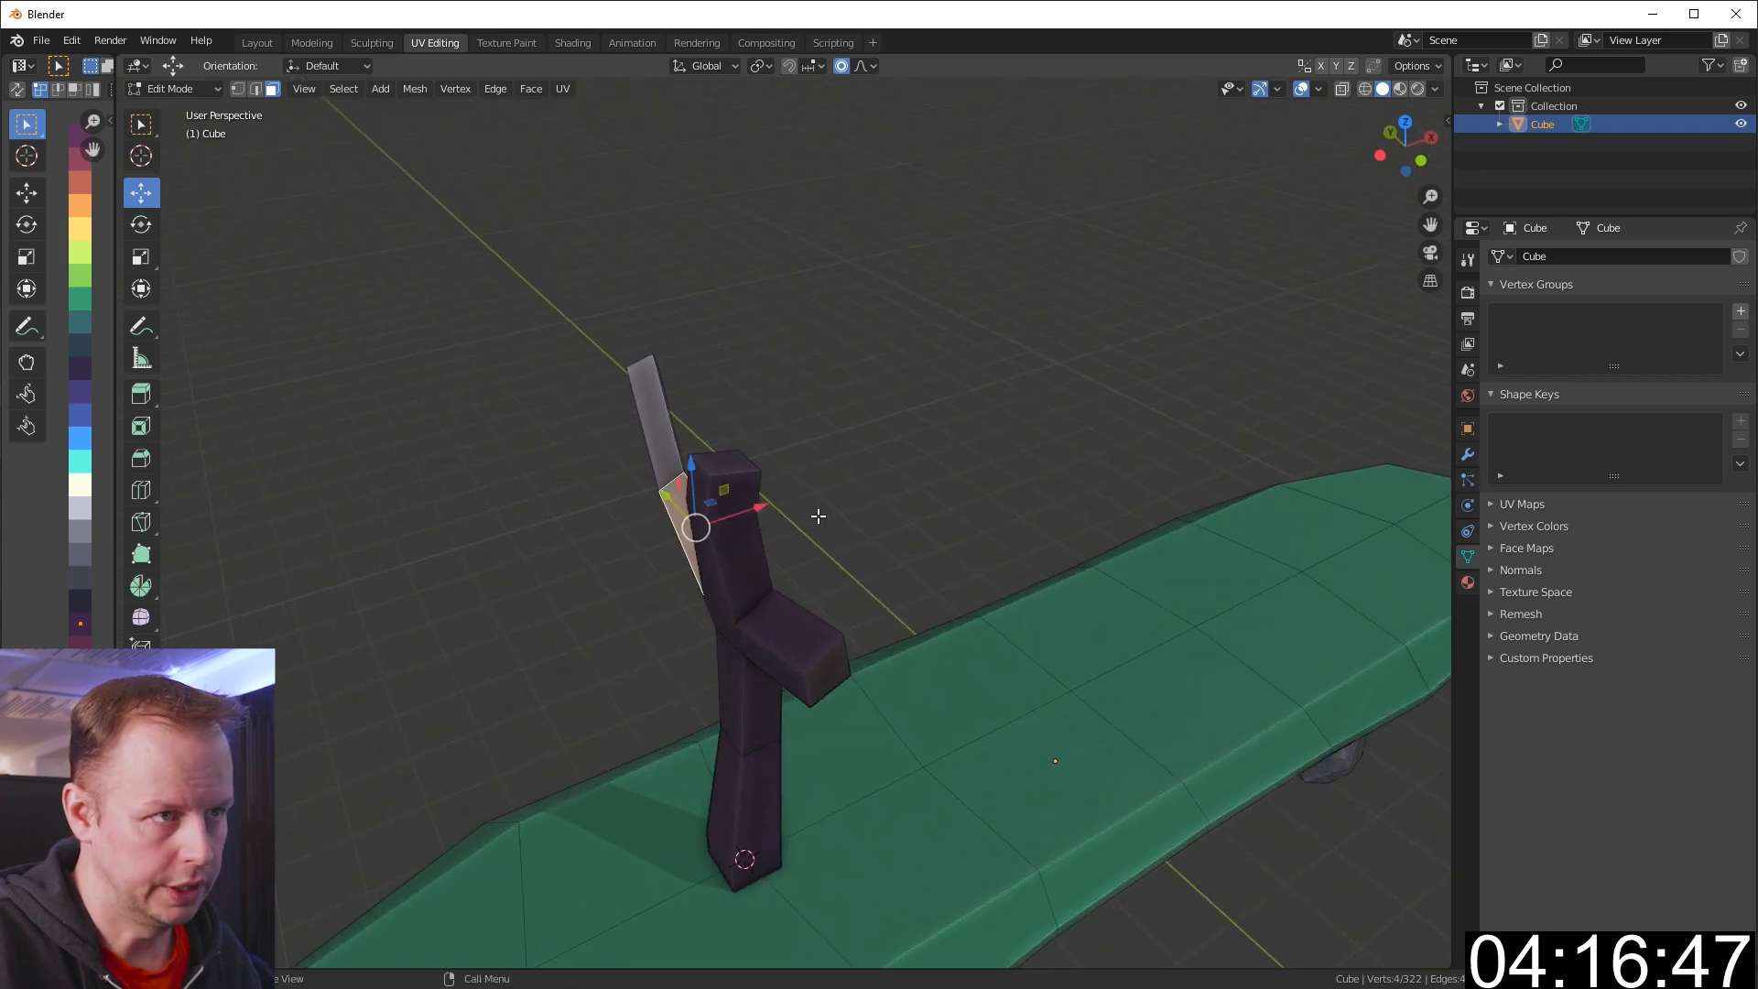
pyautogui.scroll(-2, 819, 517)
pyautogui.click(1037, 491)
pyautogui.click(716, 493)
pyautogui.press('e')
pyautogui.click(1080, 501)
pyautogui.moveTo(1081, 502); pyautogui.dragTo(1058, 463, button='middle')
pyautogui.press('e')
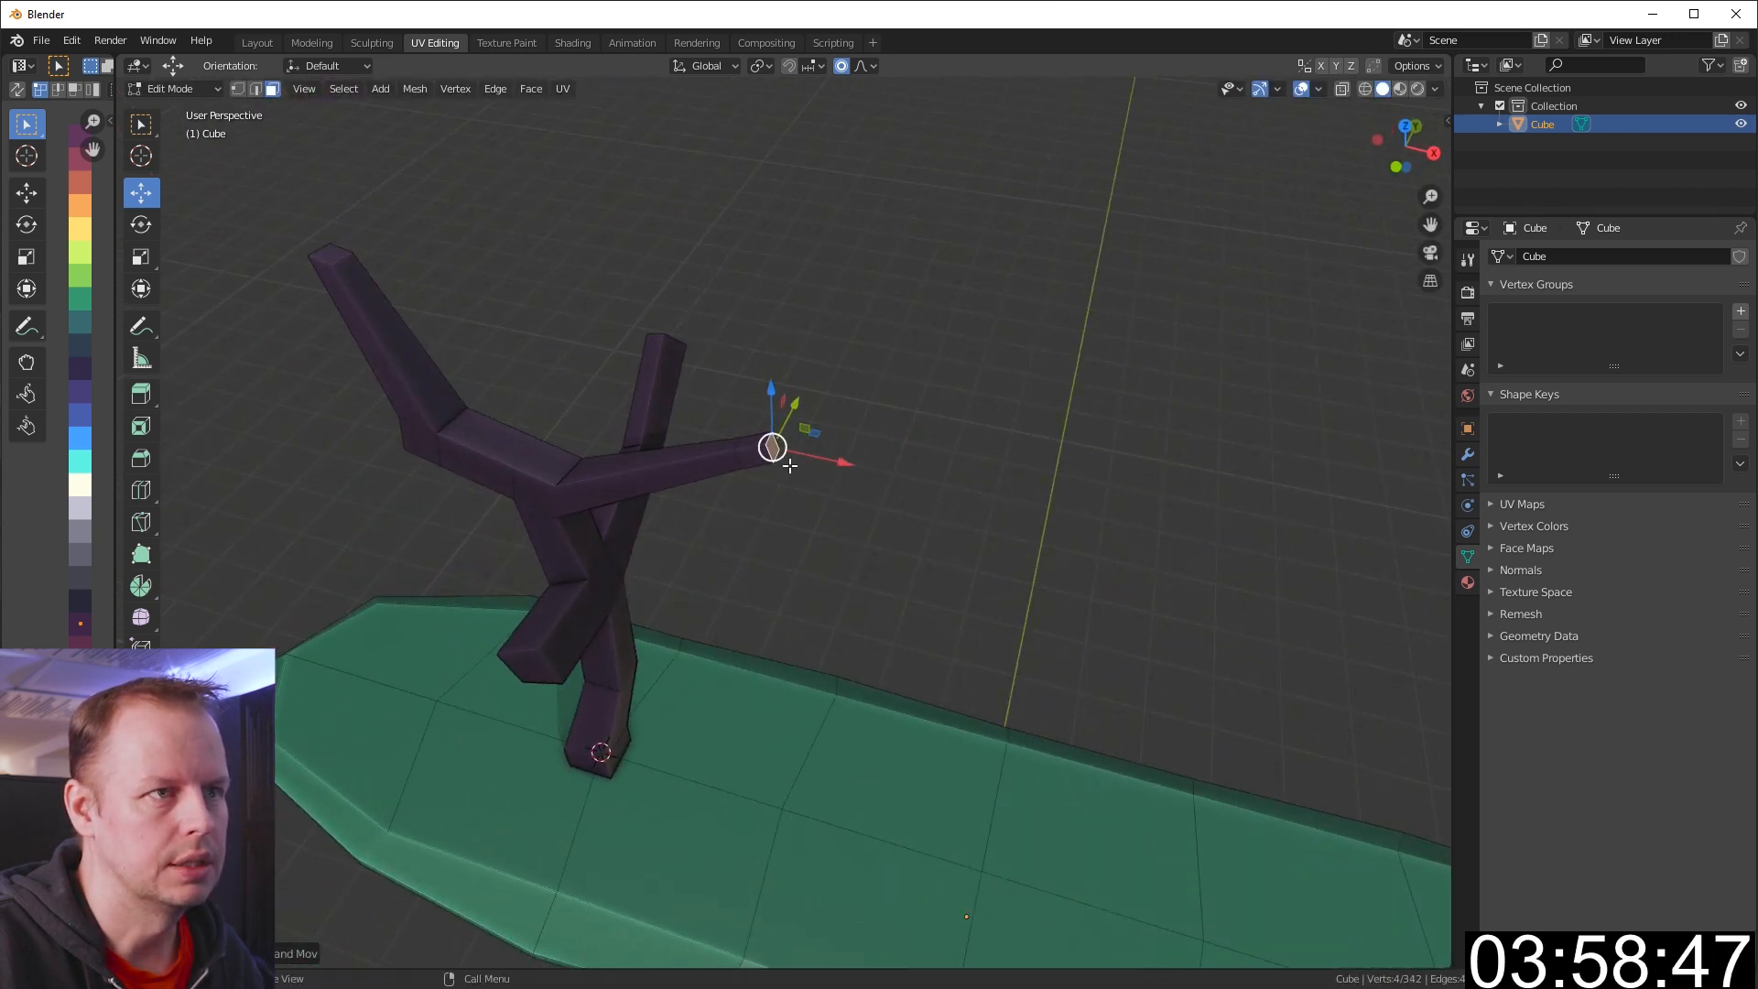
# Extrude a short, thin twig from the side of the tapering branch
pyautogui.click(739, 440)
pyautogui.click(754, 444)
pyautogui.press('e')
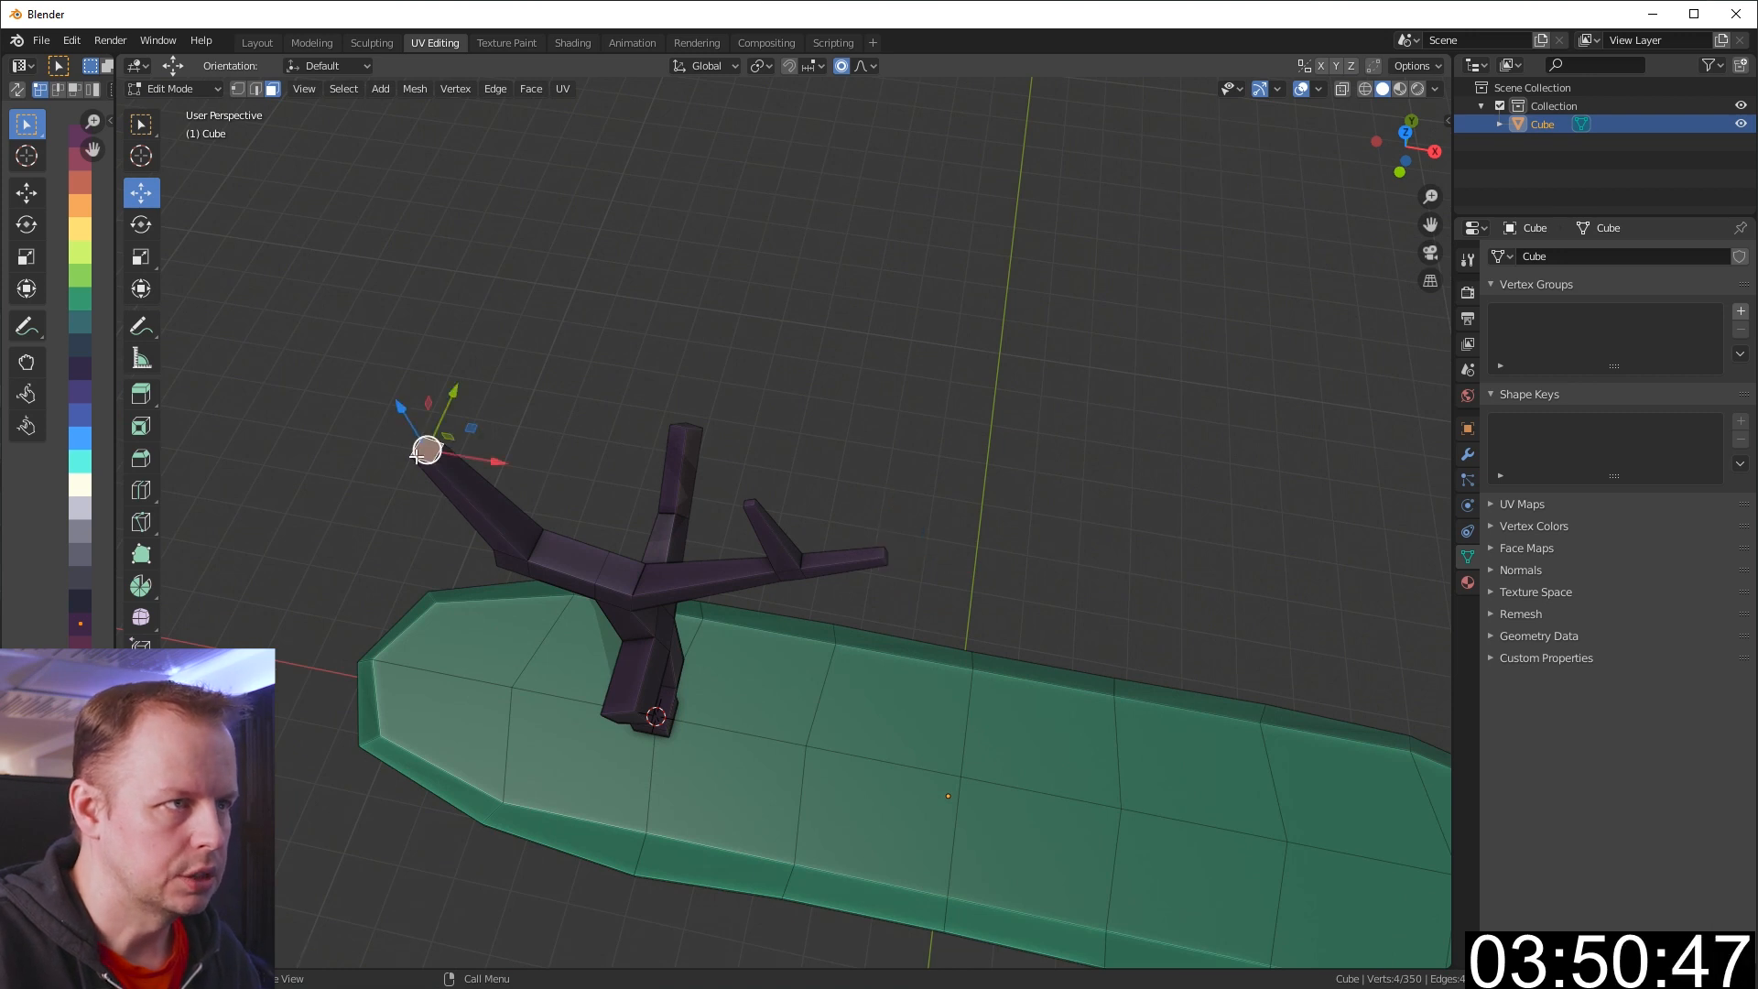
# Snap the 3D cursor to the selected branch tip and add an enlarged ico sphere there as foliage
pyautogui.hotkey('shift', 's')
pyautogui.click(438, 572)
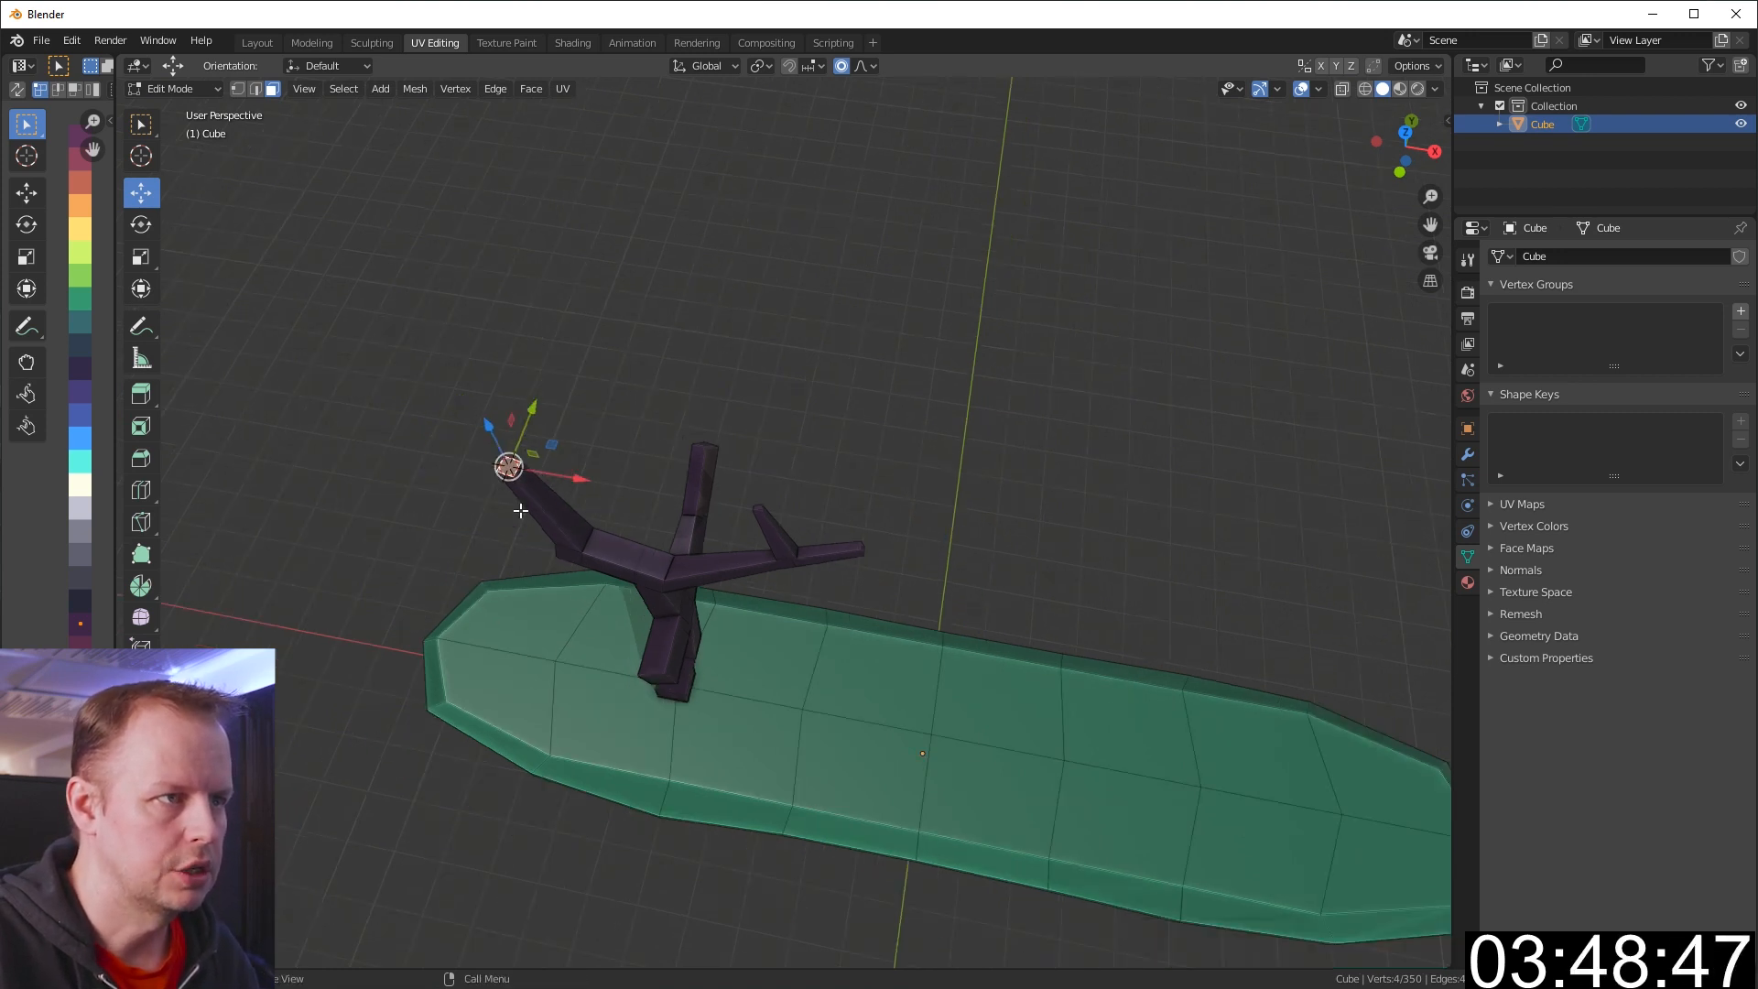
pyautogui.hotkey('shift', 'a')
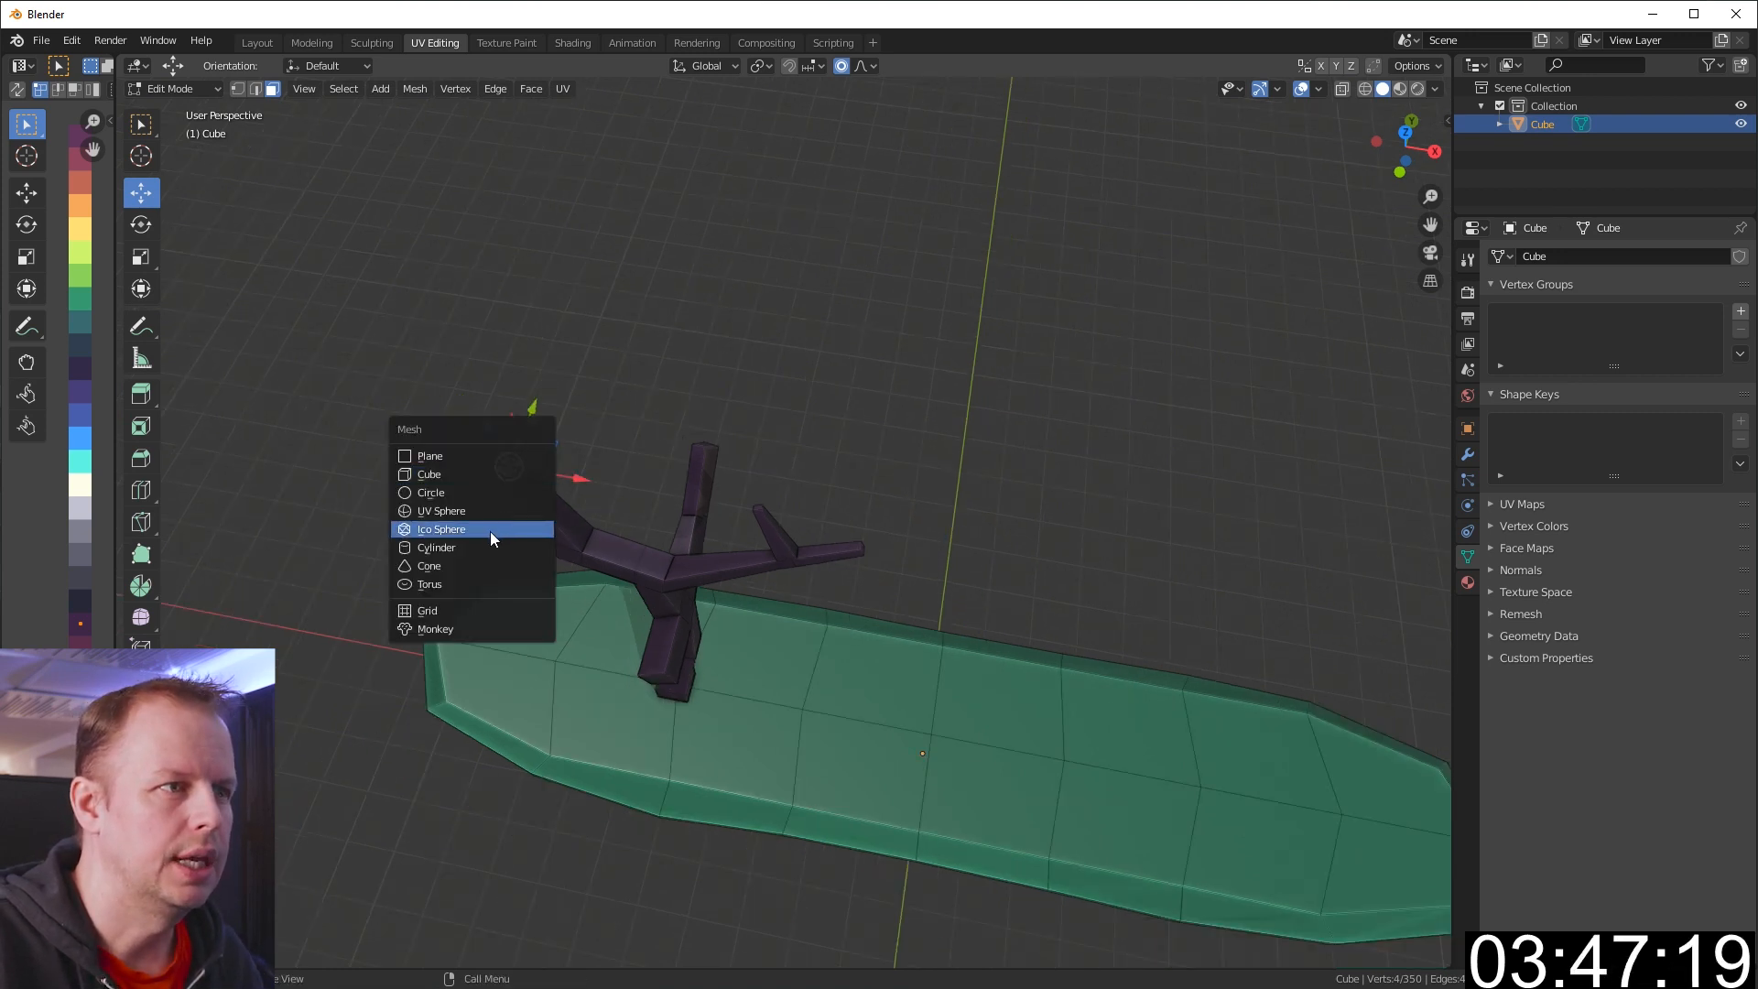
pyautogui.click(491, 532)
pyautogui.scroll(-2, 731, 451)
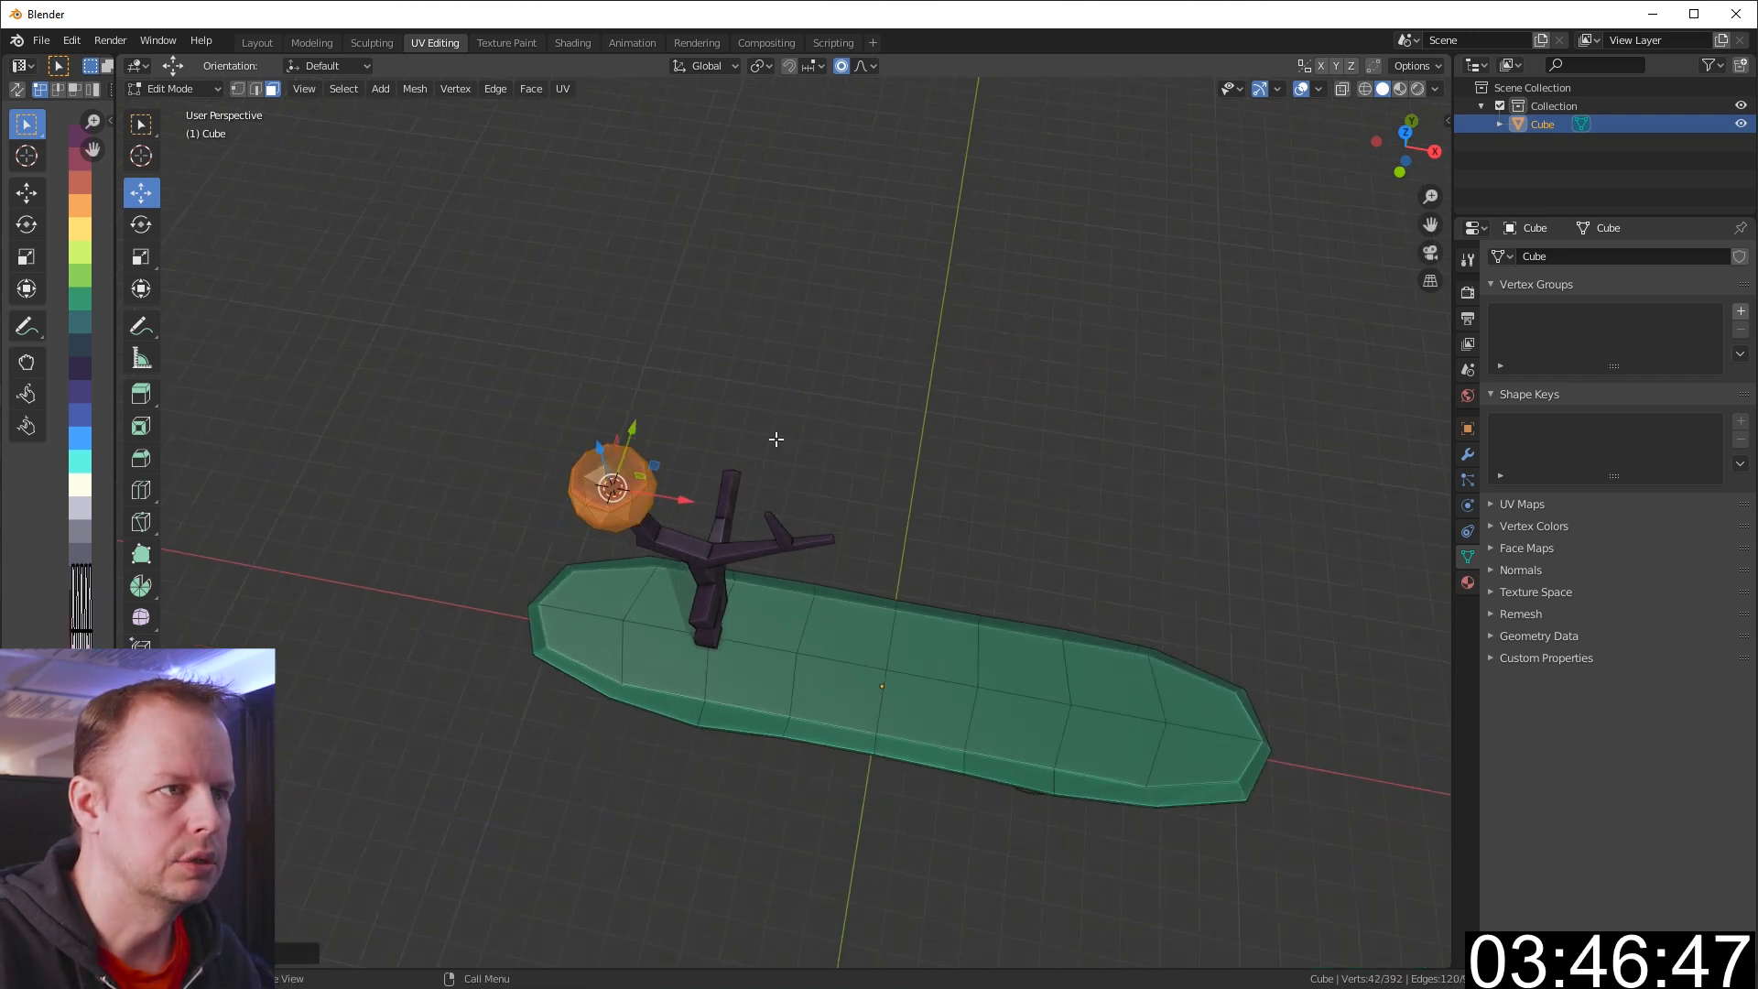
pyautogui.scroll(1, 809, 455)
pyautogui.press('s')
pyautogui.click(940, 434)
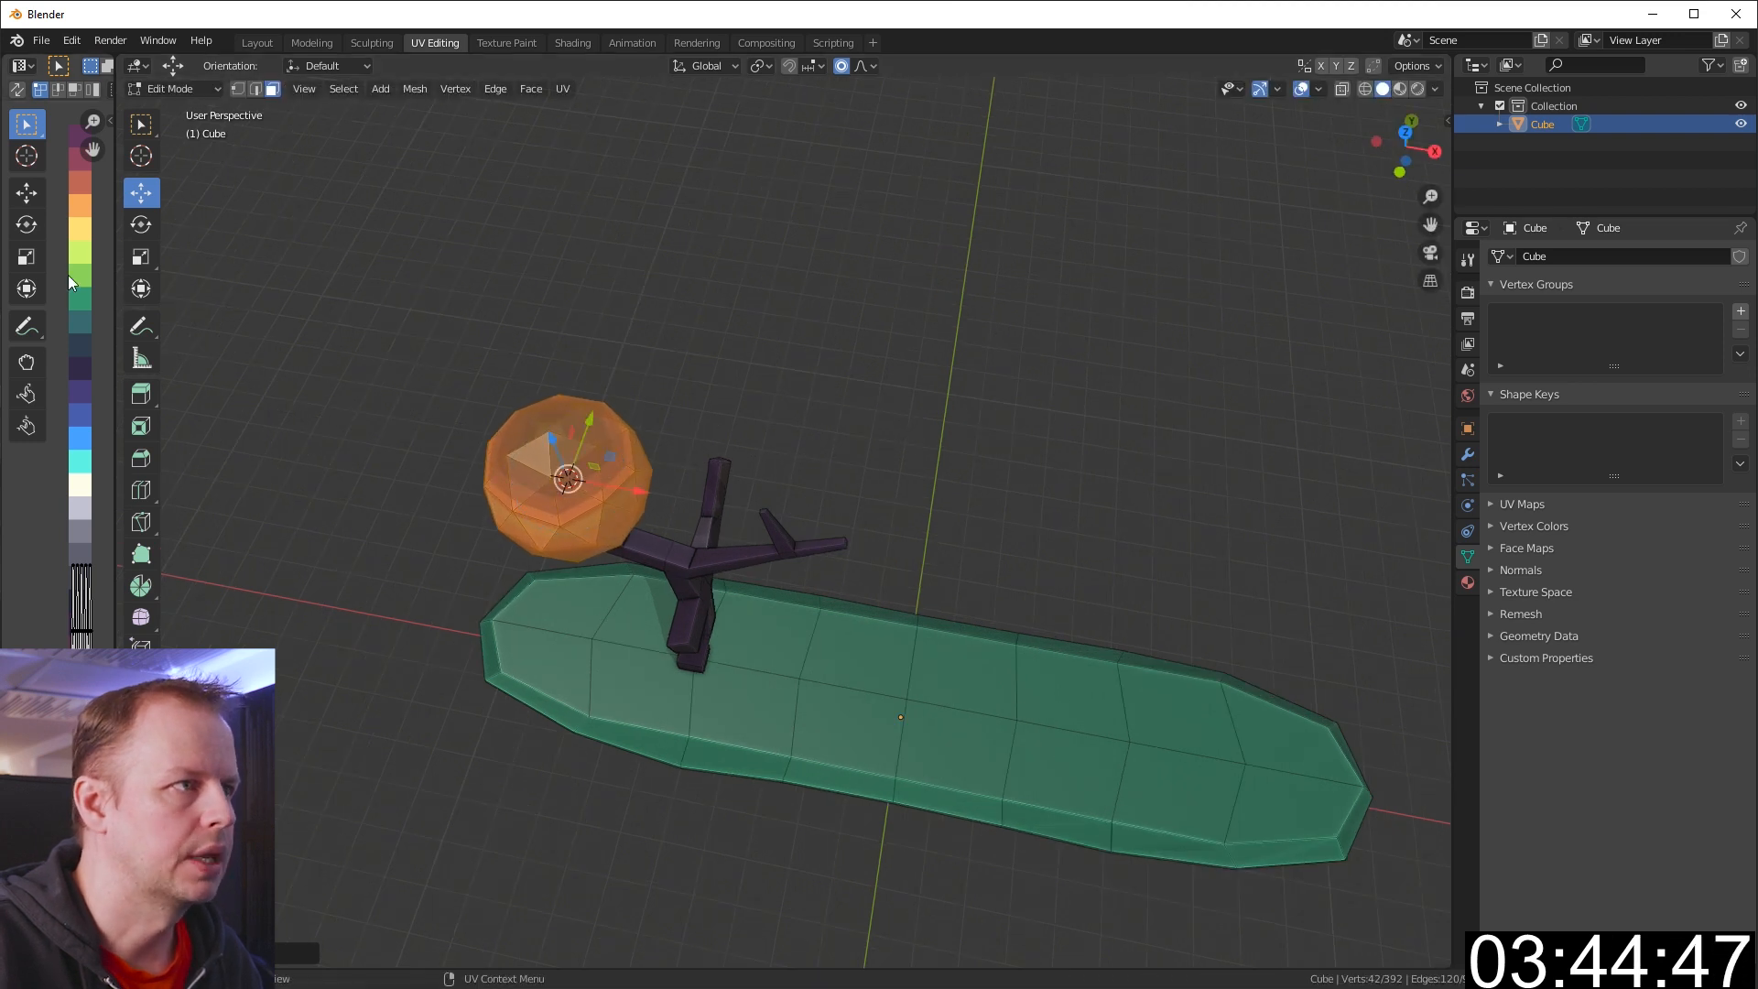
# Collapse the ico sphere's UVs to a single point and move them onto the light green palette swatch
pyautogui.press('s')
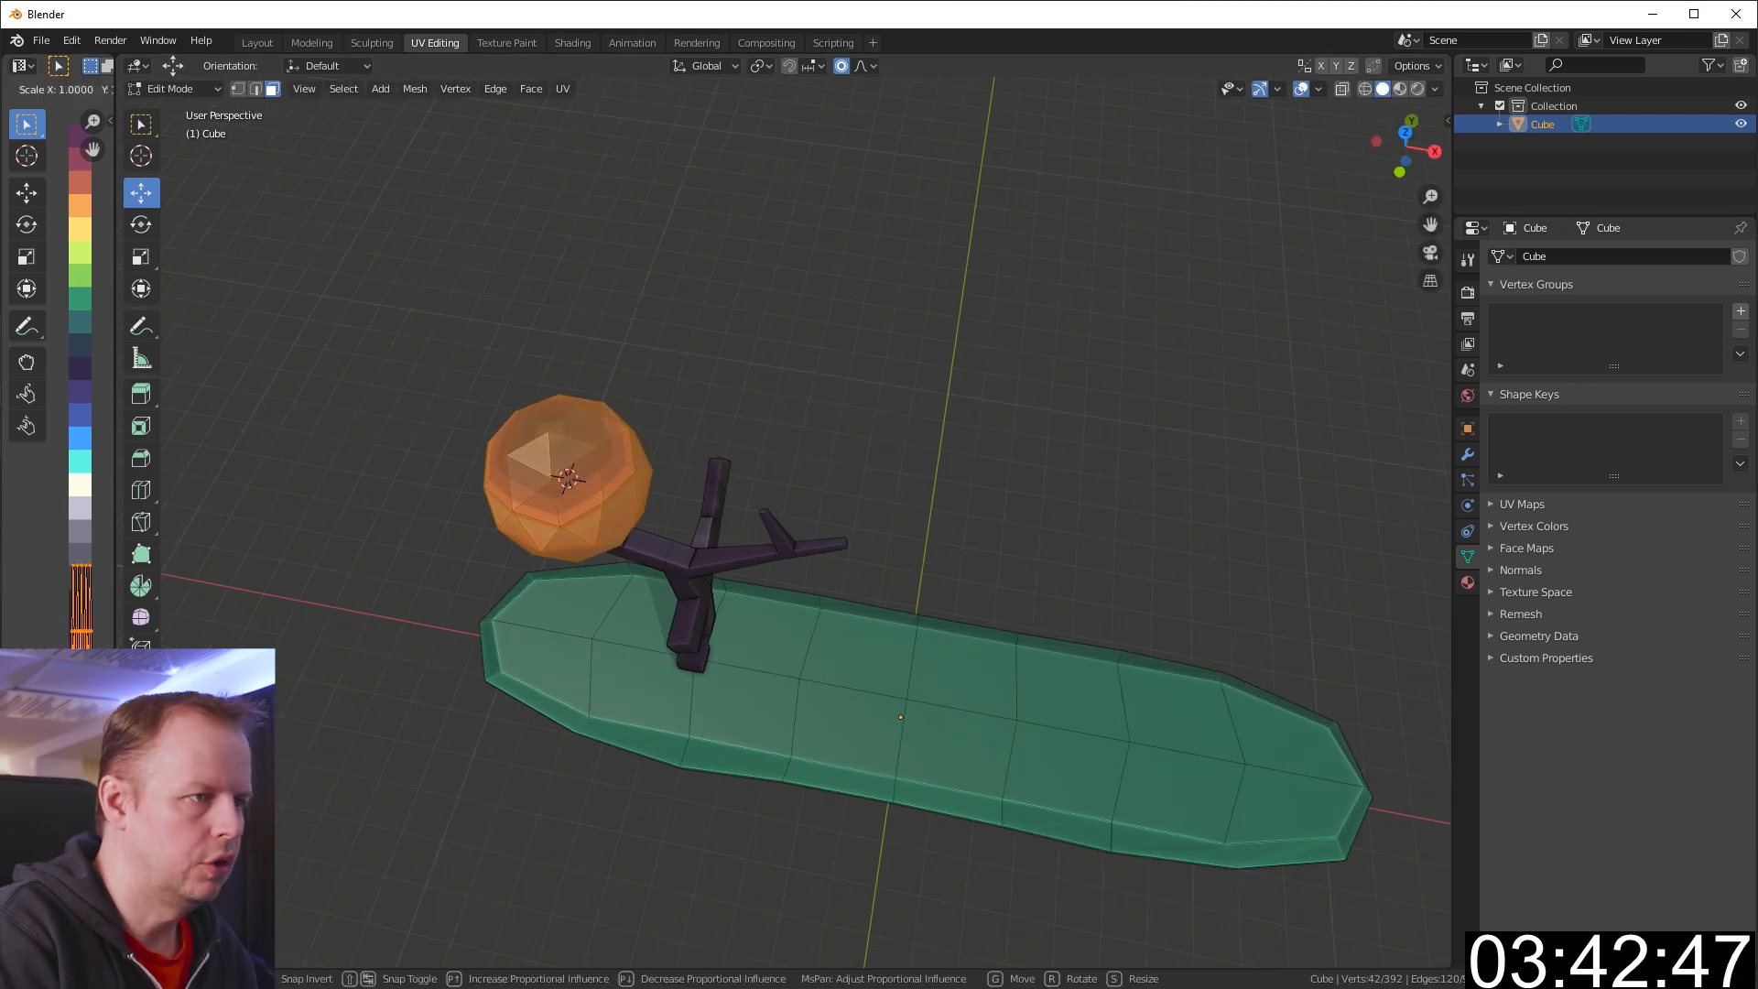
pyautogui.press('0')
pyautogui.press('Return')
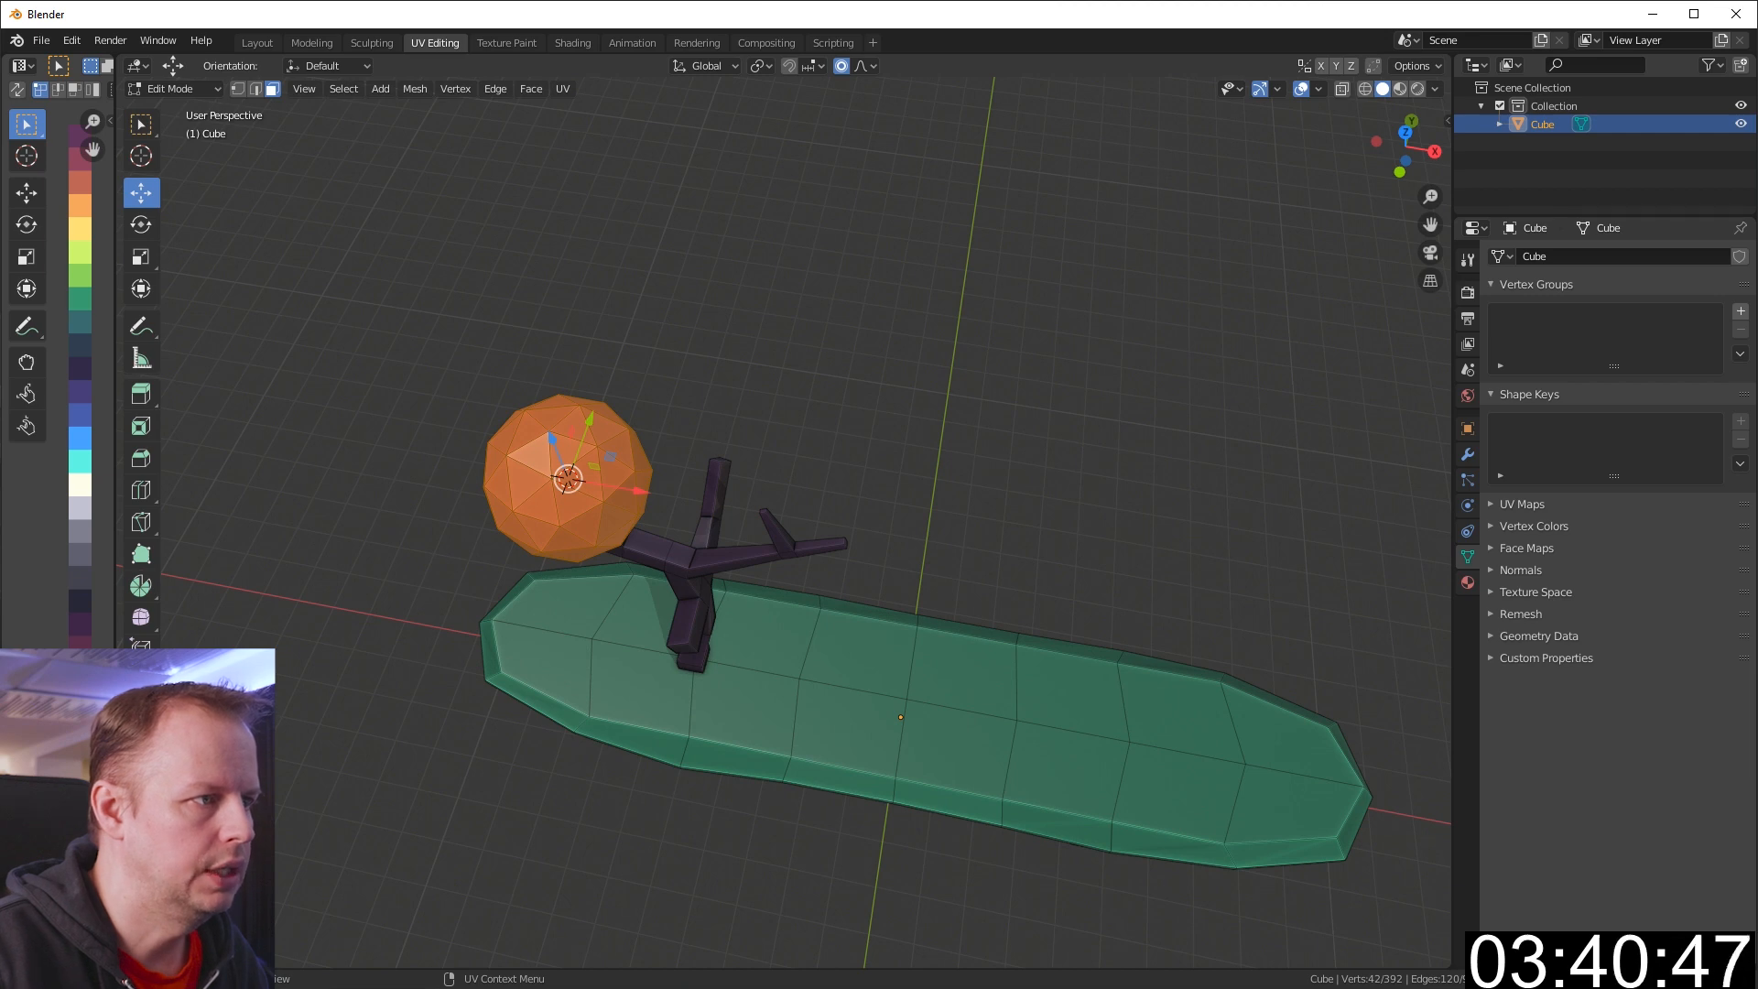
pyautogui.press('g')
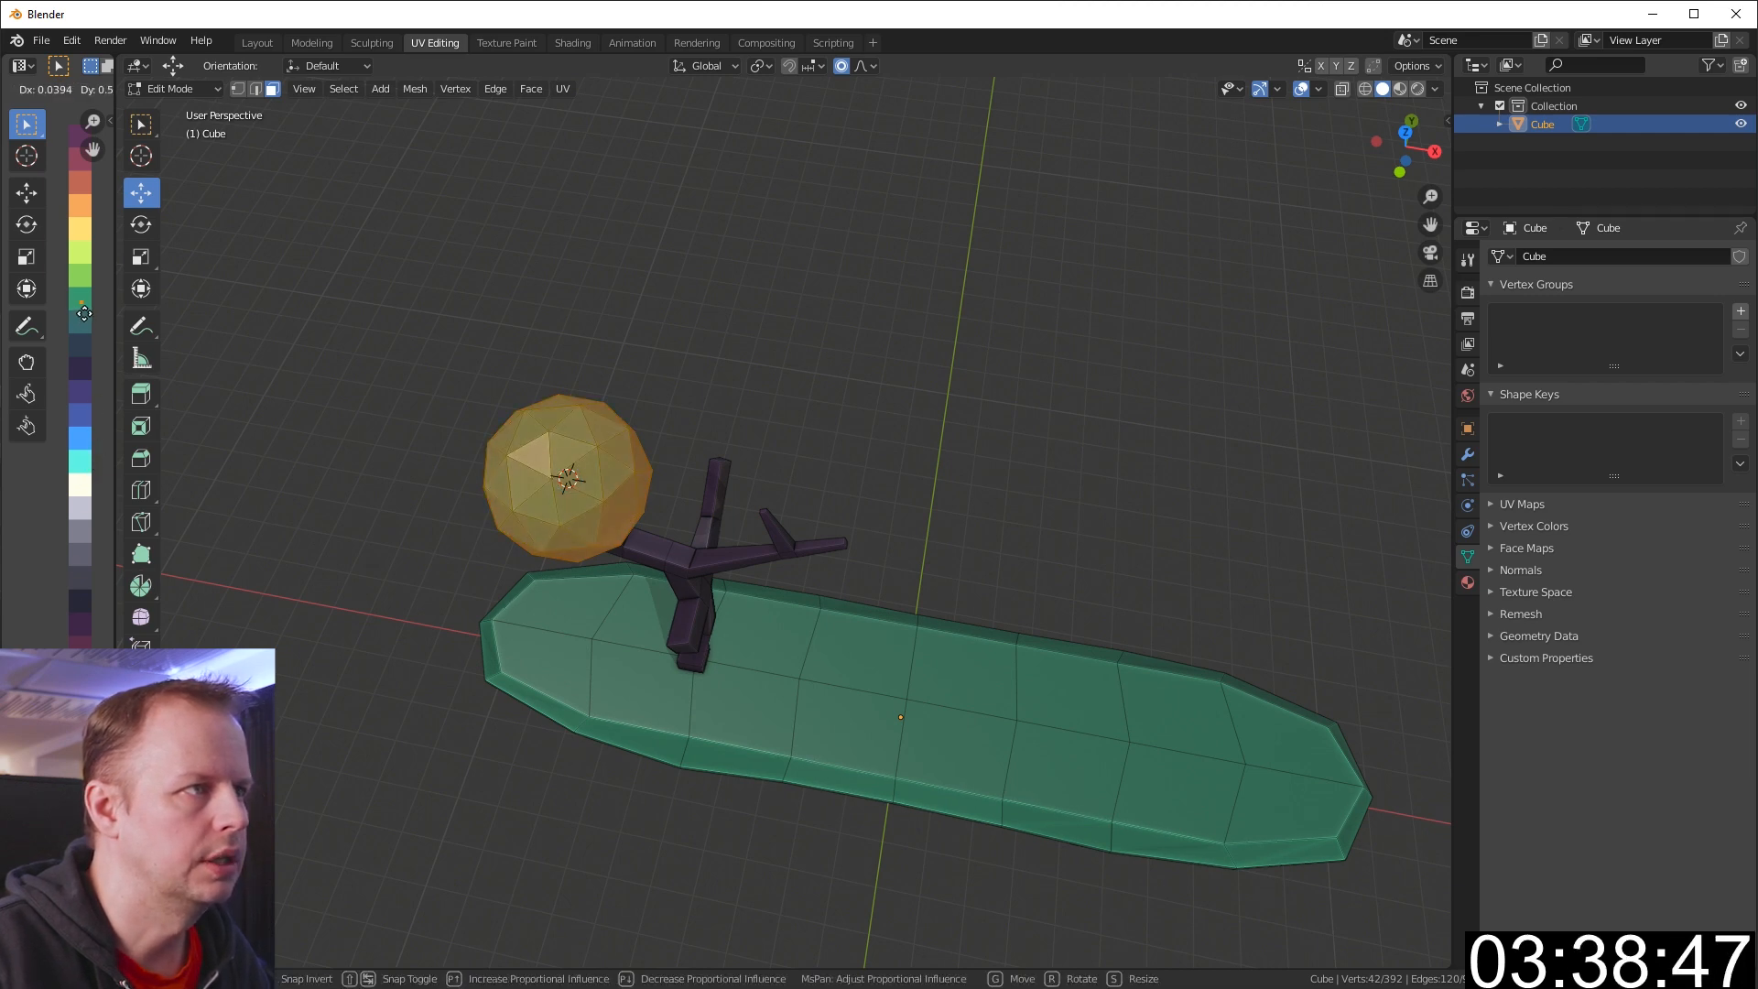
pyautogui.click(83, 291)
# Switch to vertex selection and pull the top of the foliage ball upward with a small proportional editing radius
pyautogui.scroll(1, 640, 431)
pyautogui.click(467, 387)
pyautogui.moveTo(670, 447); pyautogui.dragTo(698, 428, button='middle')
pyautogui.press('1')
pyautogui.moveTo(712, 494); pyautogui.dragTo(739, 453, button='middle')
pyautogui.scroll(-1, 647, 377)
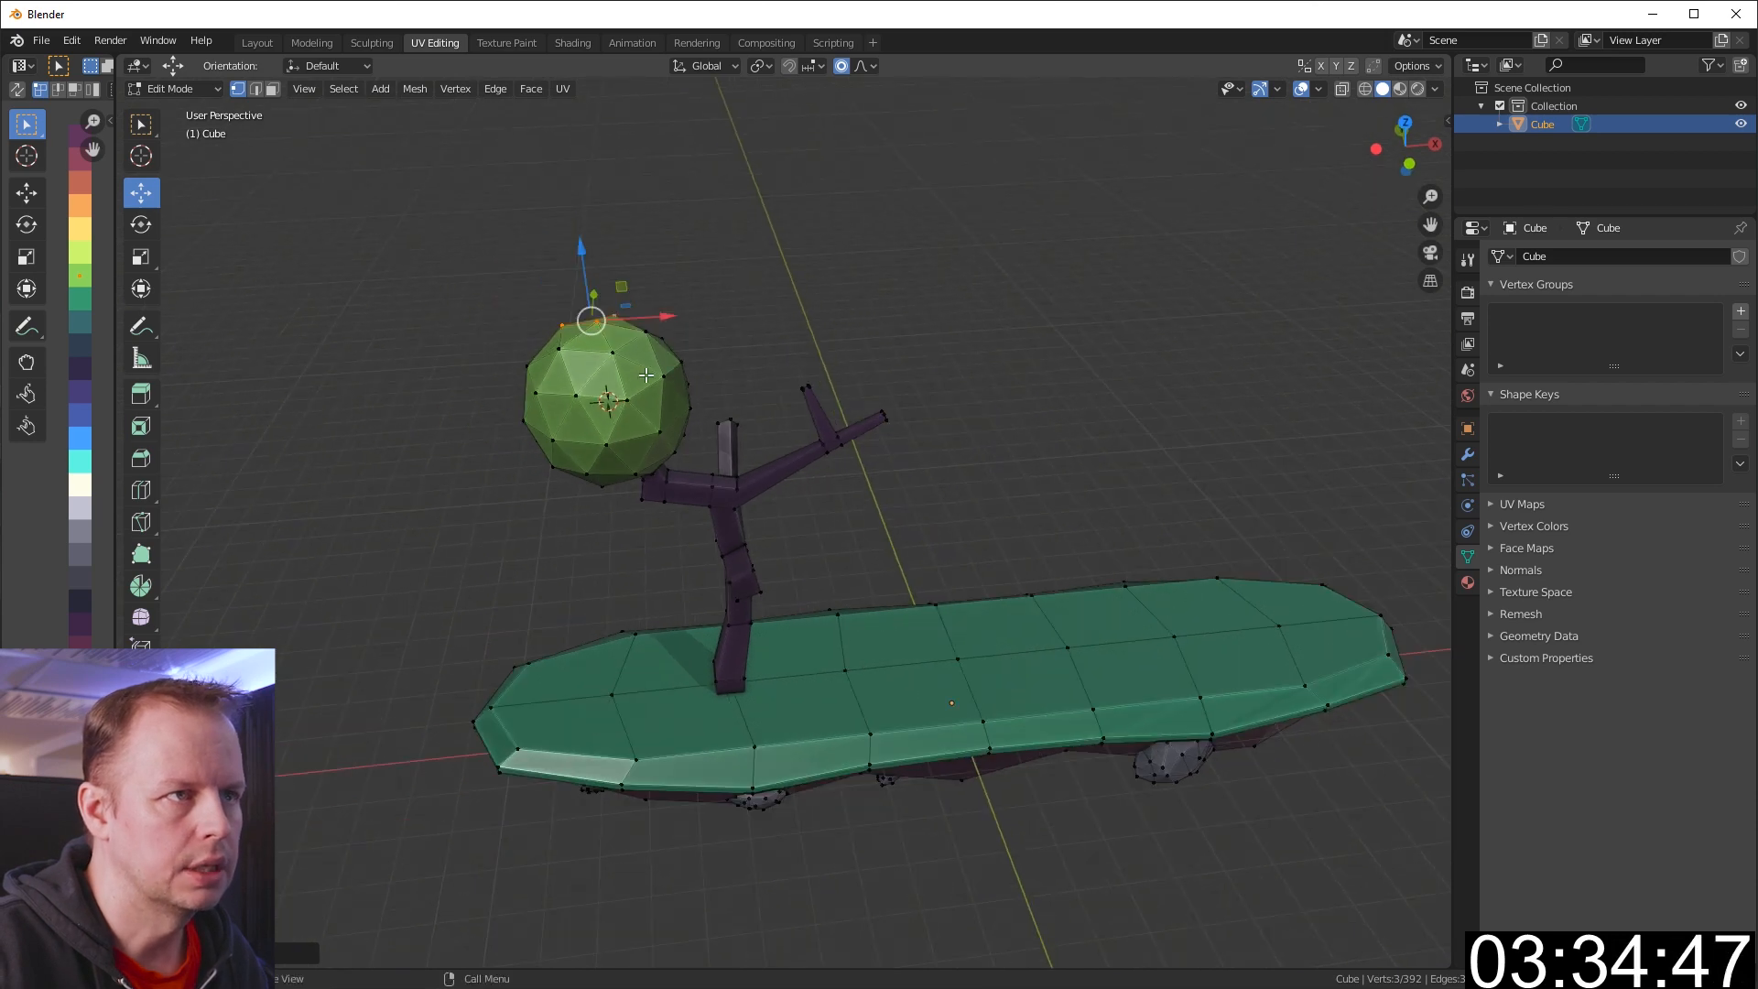
pyautogui.press('g')
pyautogui.scroll(-2, 733, 325)
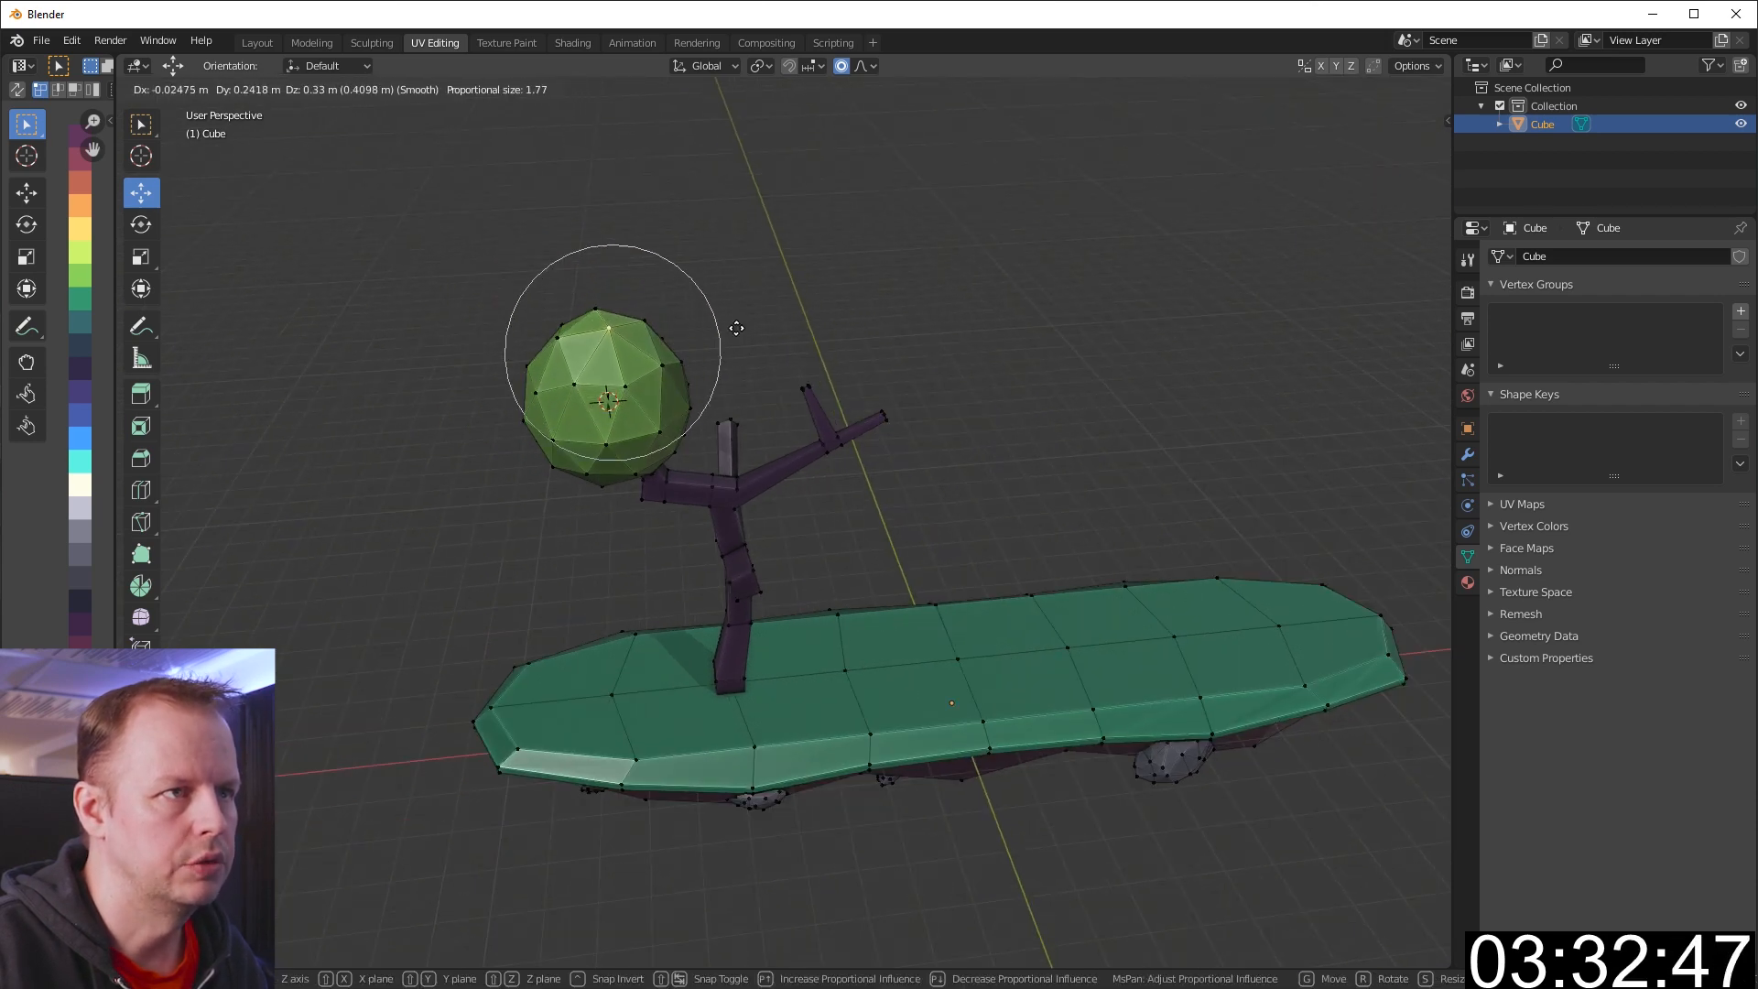
pyautogui.click(731, 275)
# Pull a lower and an upper vertex of the foliage ball to make its outline irregular
pyautogui.click(555, 441)
pyautogui.press('g')
pyautogui.click(710, 471)
pyautogui.moveTo(709, 471); pyautogui.dragTo(703, 423, button='middle')
pyautogui.click(667, 326)
pyautogui.press('g')
pyautogui.click(719, 345)
# Deform the other sides of the foliage by moving two more vertices with proportional editing
pyautogui.moveTo(720, 345); pyautogui.dragTo(902, 366, button='middle')
pyautogui.click(877, 456)
pyautogui.press('g')
pyautogui.click(857, 444)
pyautogui.moveTo(1086, 410); pyautogui.dragTo(1007, 408, button='middle')
pyautogui.click(785, 364)
pyautogui.press('g')
pyautogui.click(787, 348)
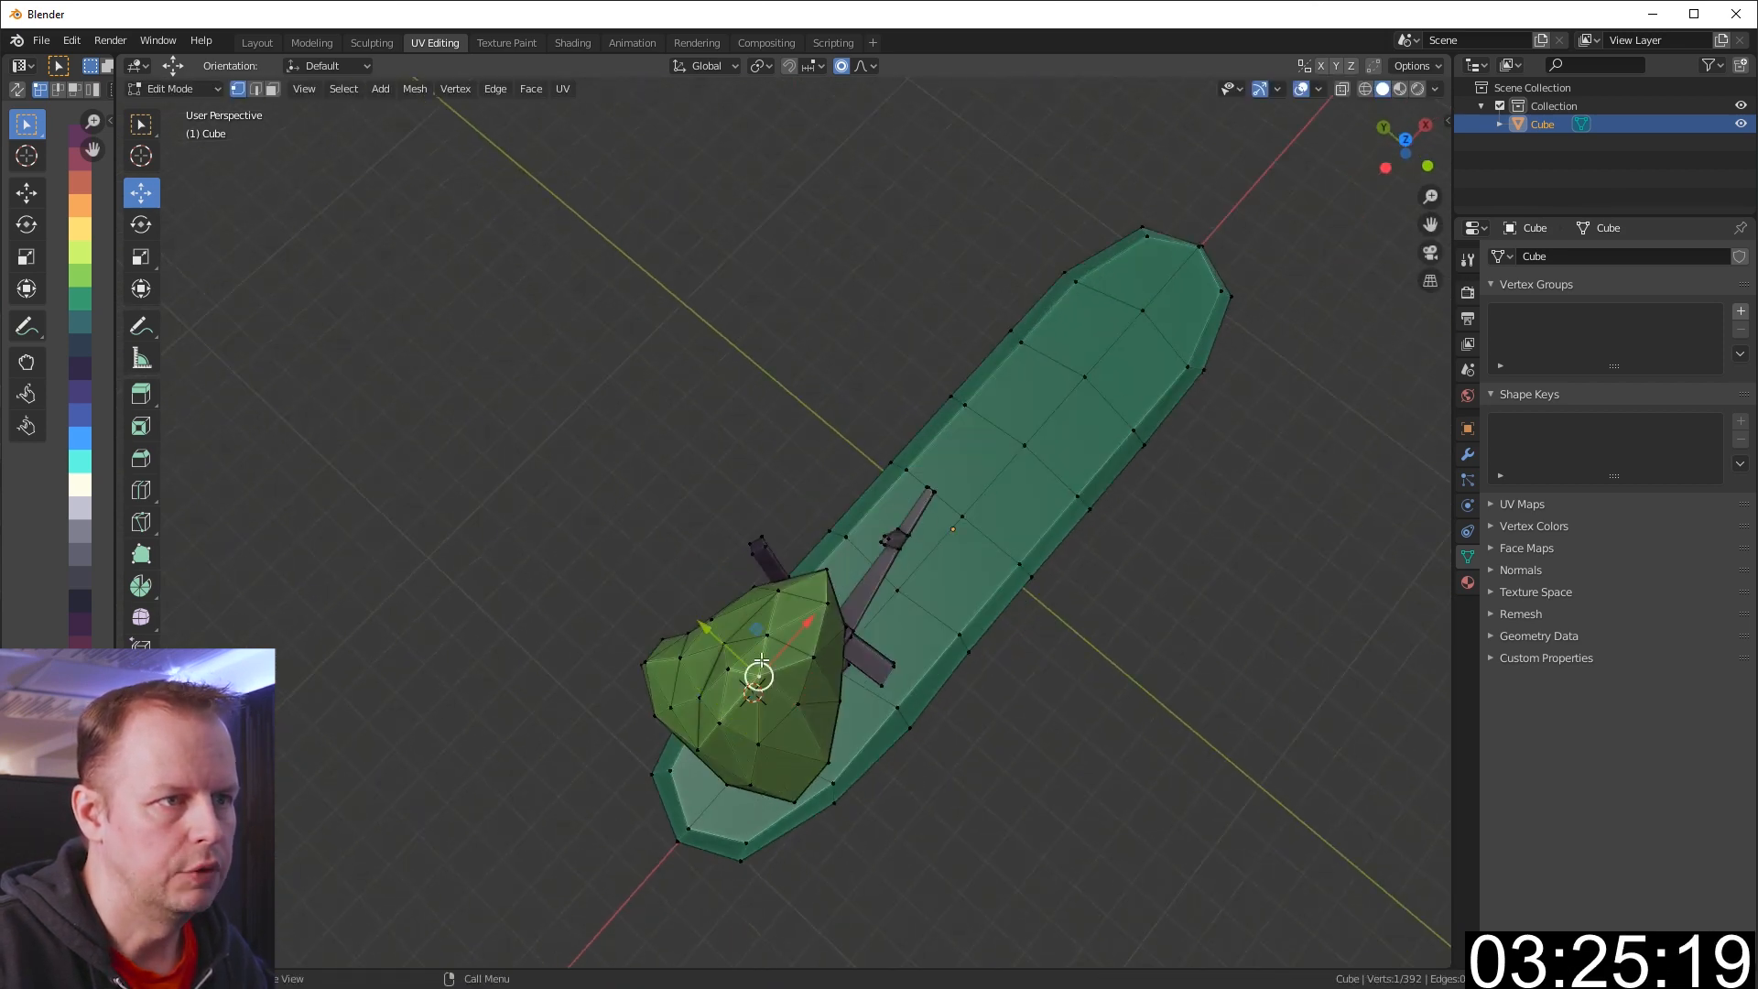
# Twist the foliage around its top vertex, adjusting the proportional editing radius
pyautogui.press('r')
pyautogui.scroll(-7, 952, 696)
pyautogui.scroll(2, 916, 879)
pyautogui.click(898, 799)
pyautogui.moveTo(898, 800); pyautogui.dragTo(973, 638, button='middle')
# Copy the foliage clump onto two more branches and vary the copies by pulling and twisting single vertices
pyautogui.press('l')
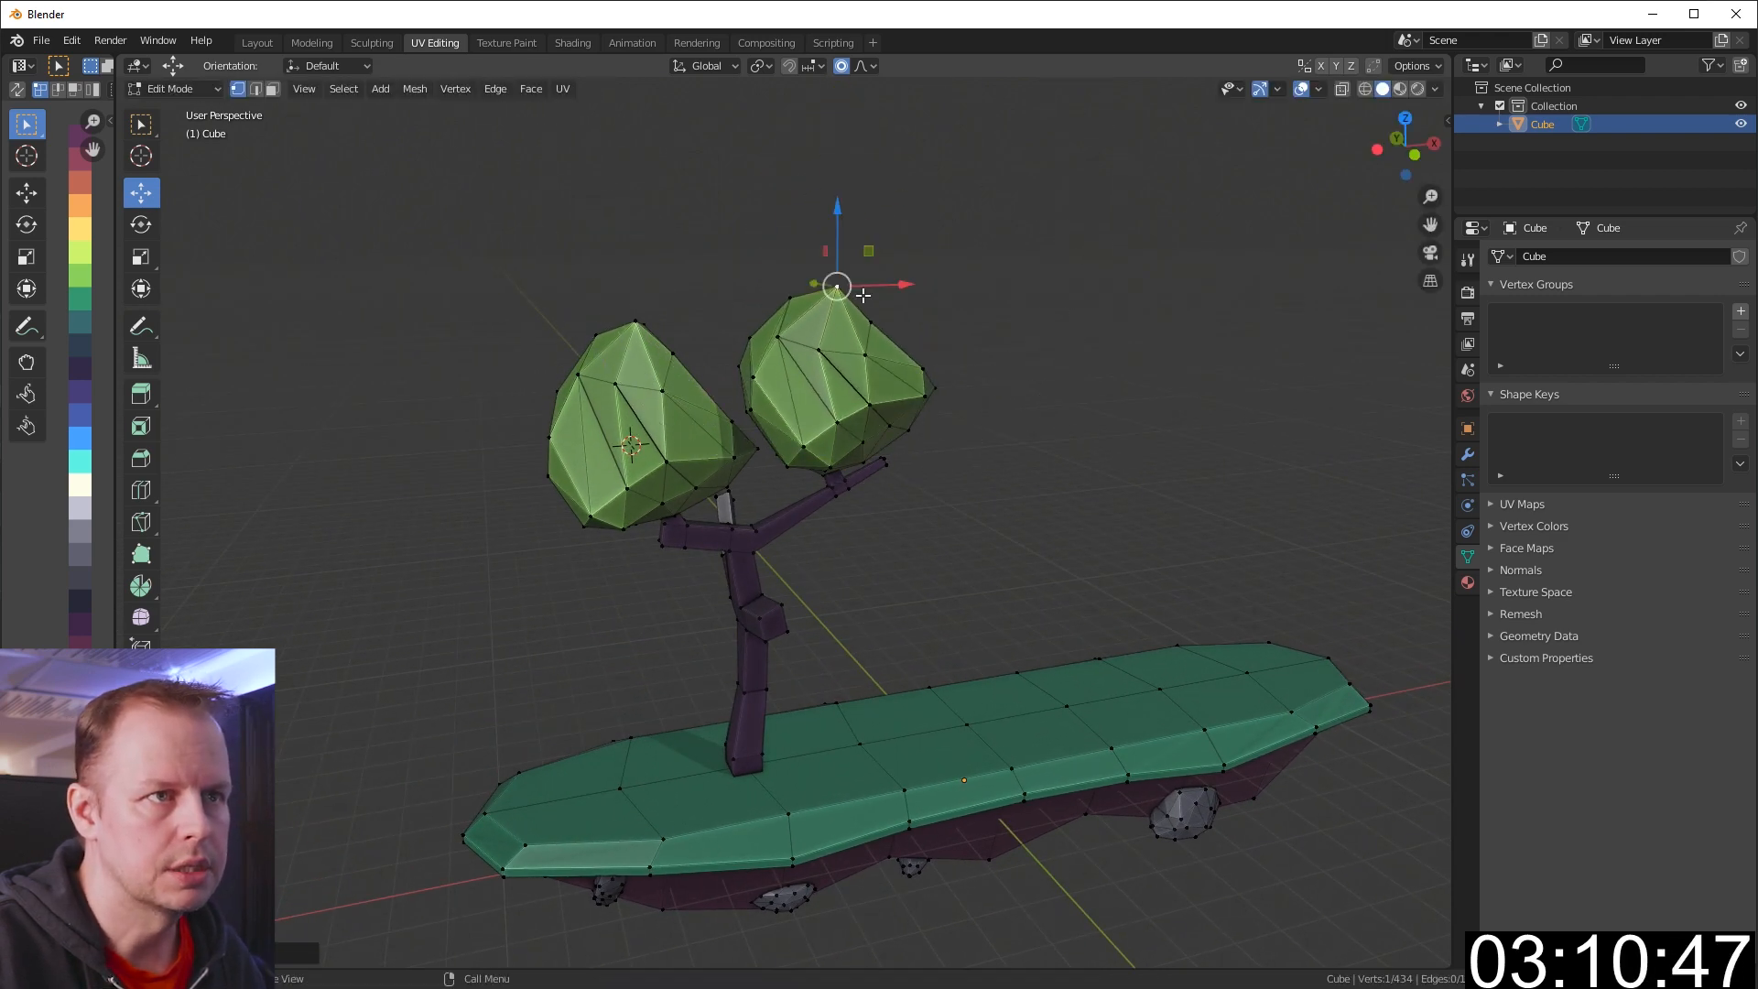
pyautogui.press('g')
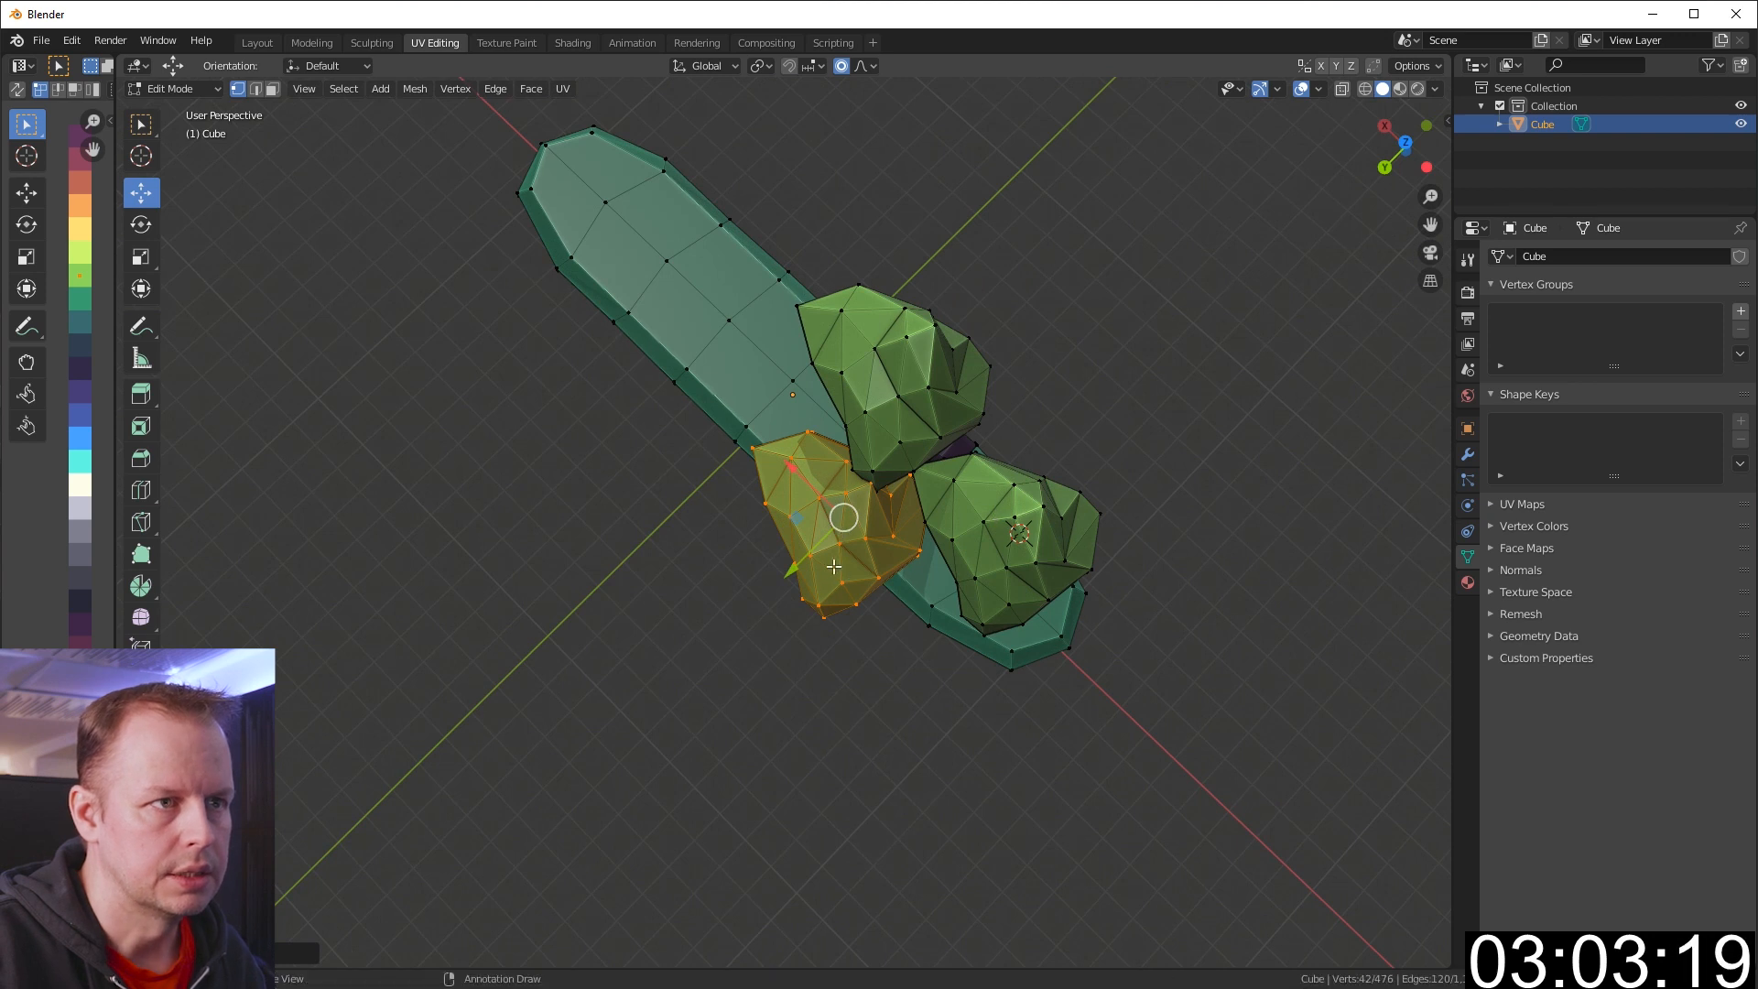
pyautogui.click(839, 543)
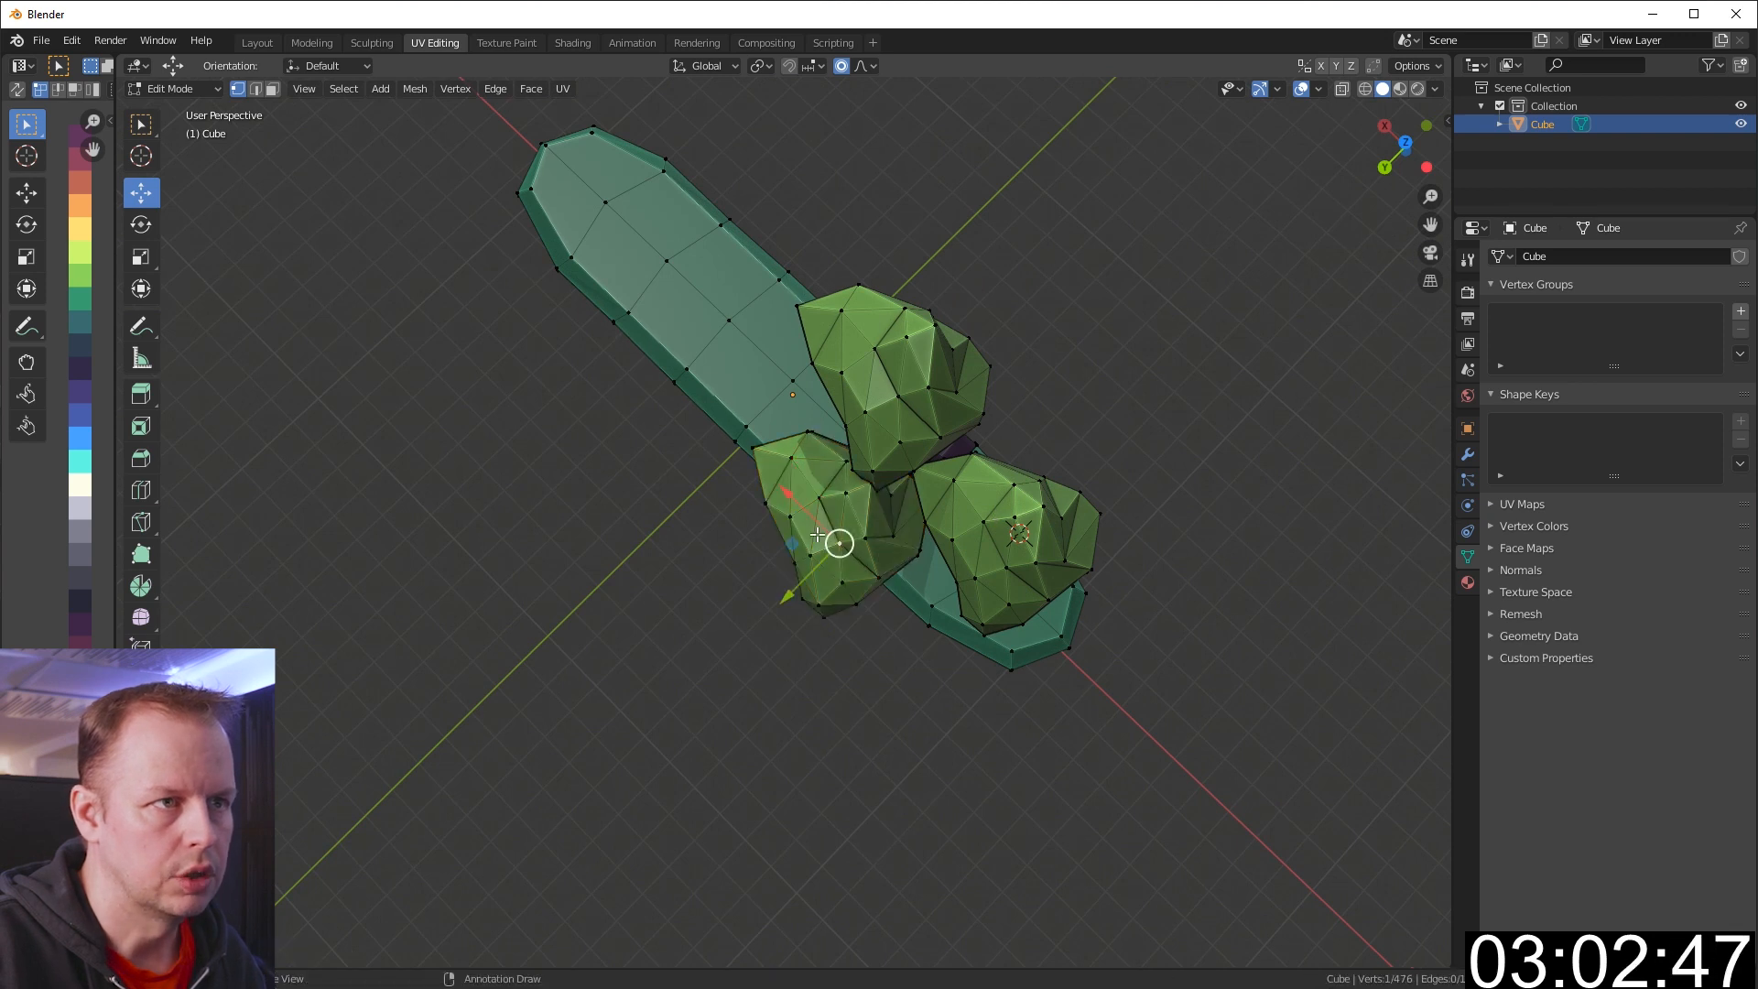
pyautogui.press('r')
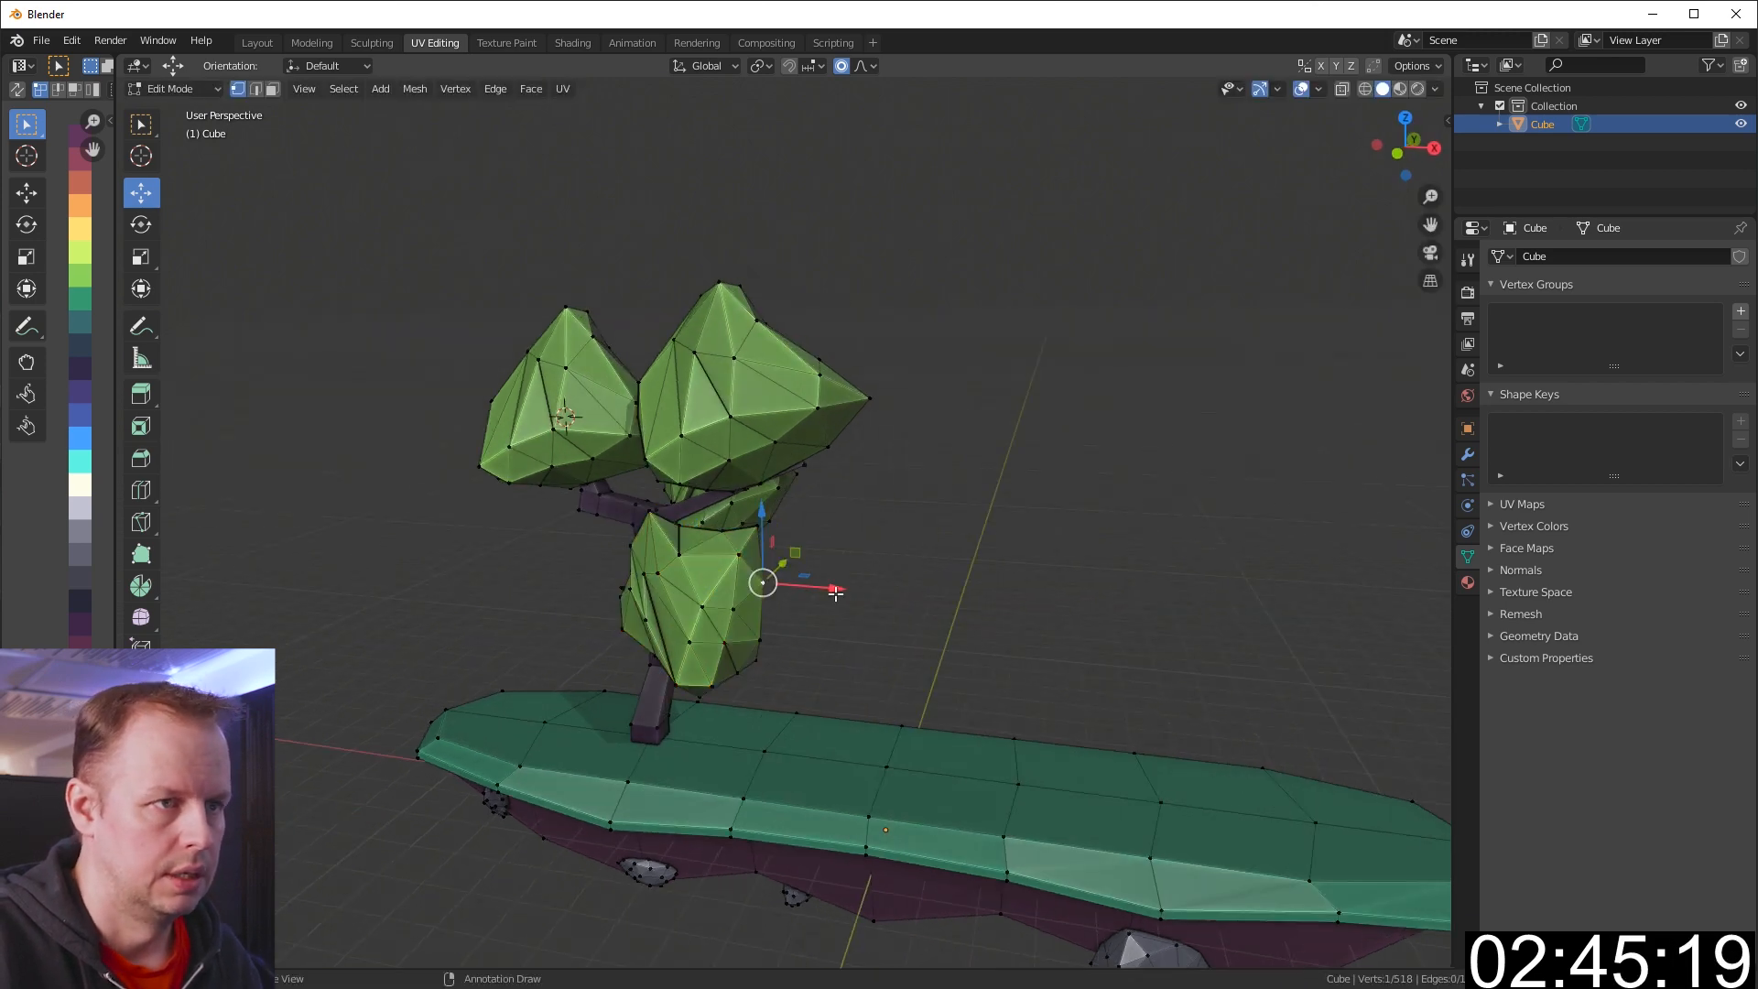
# Pull side vertices of the lowest foliage clump outward with proportional editing to widen it
pyautogui.press('g')
pyautogui.scroll(13, 855, 594)
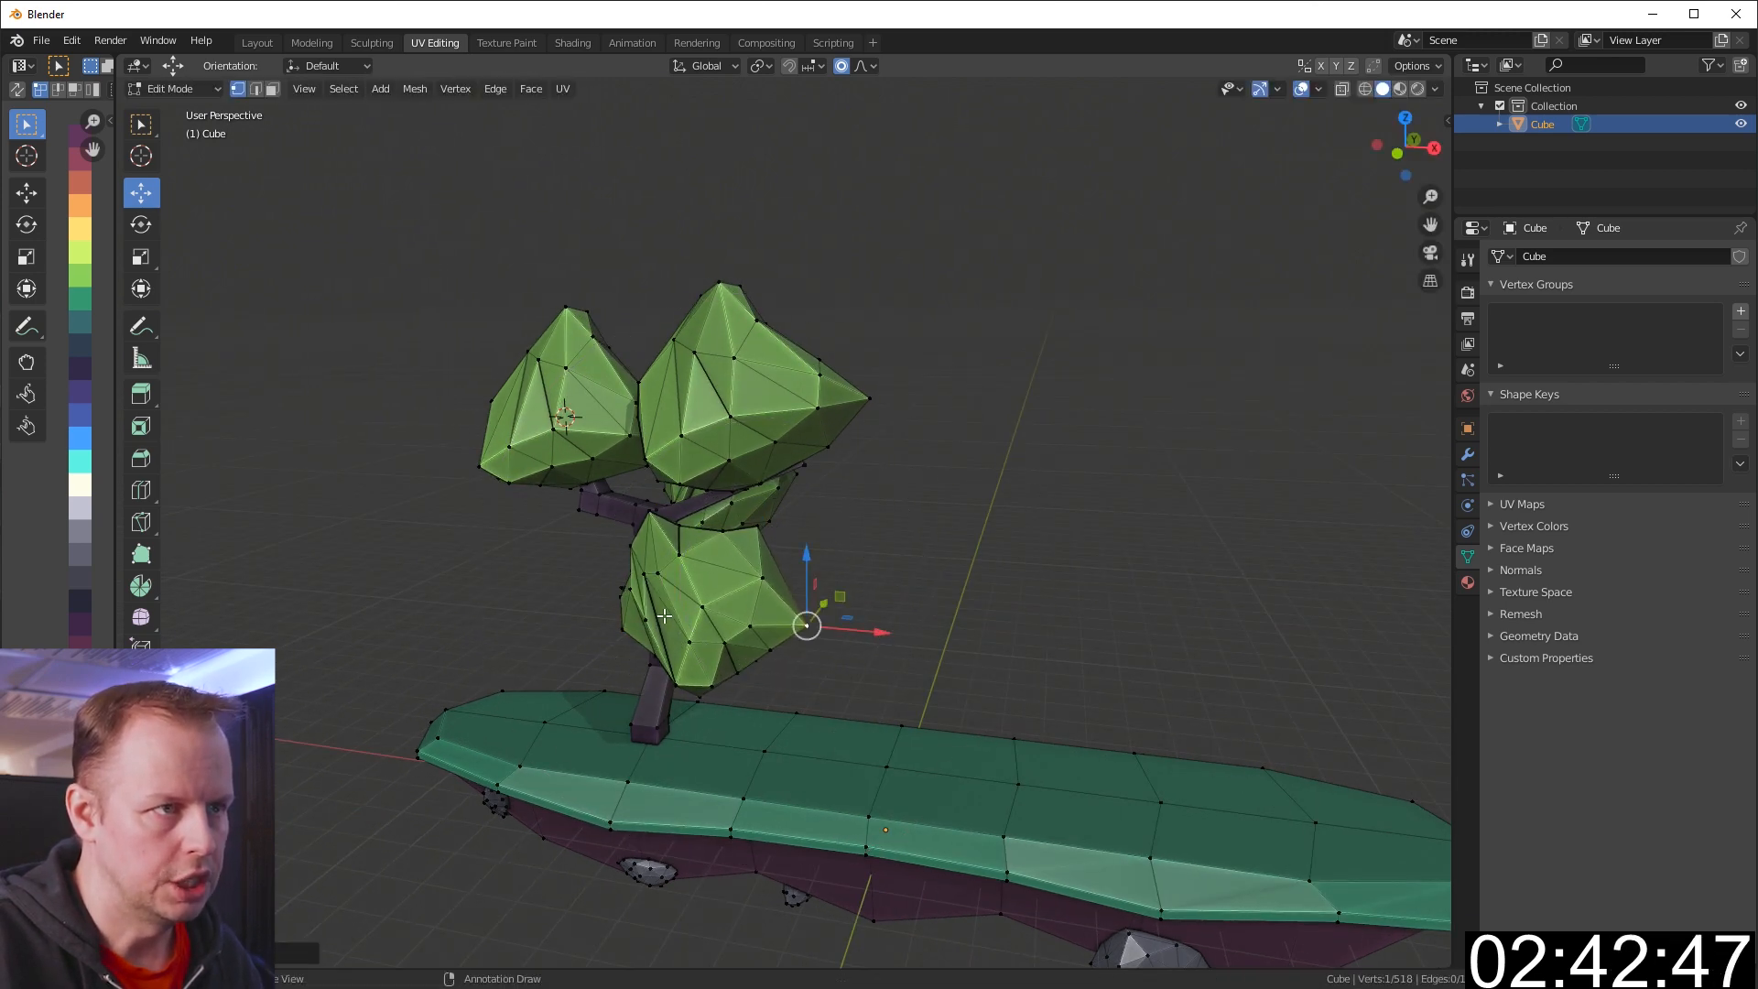
pyautogui.press('g')
pyautogui.click(572, 604)
pyautogui.scroll(-4, 852, 620)
# Turn off proportional editing and lower the strip of faces across the island's middle to form a channel
pyautogui.press('a')
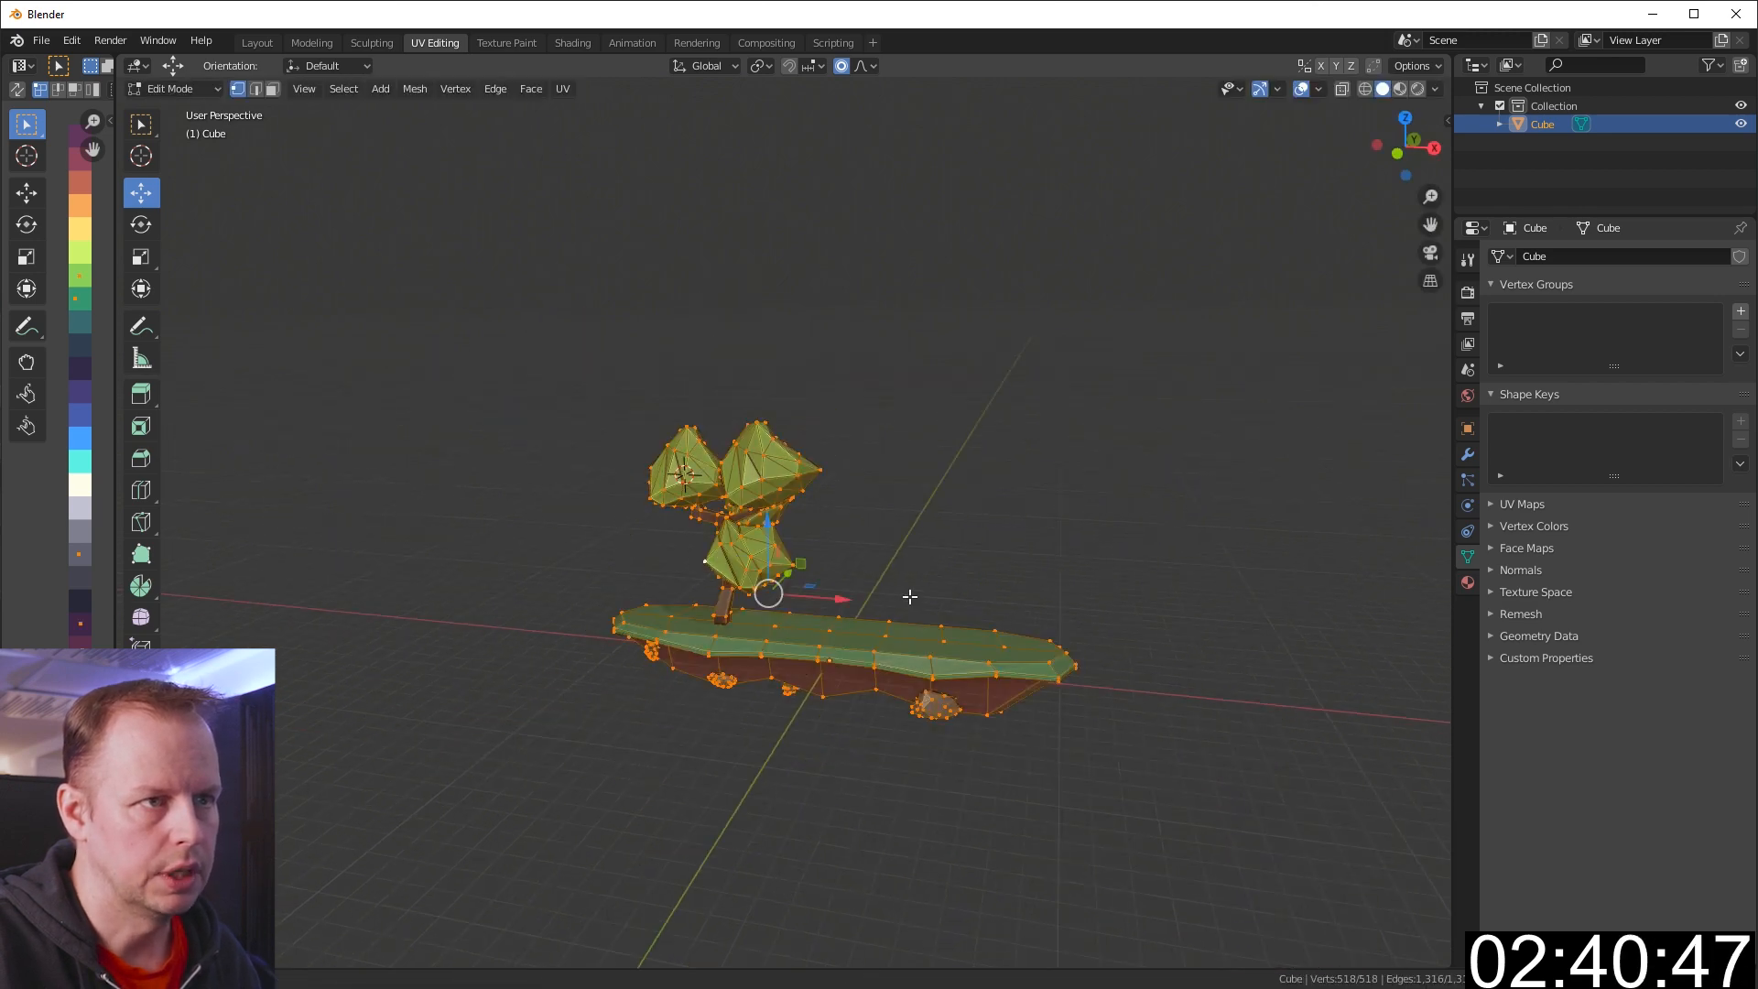
pyautogui.moveTo(910, 596); pyautogui.dragTo(852, 610, button='middle')
pyautogui.scroll(4, 852, 610)
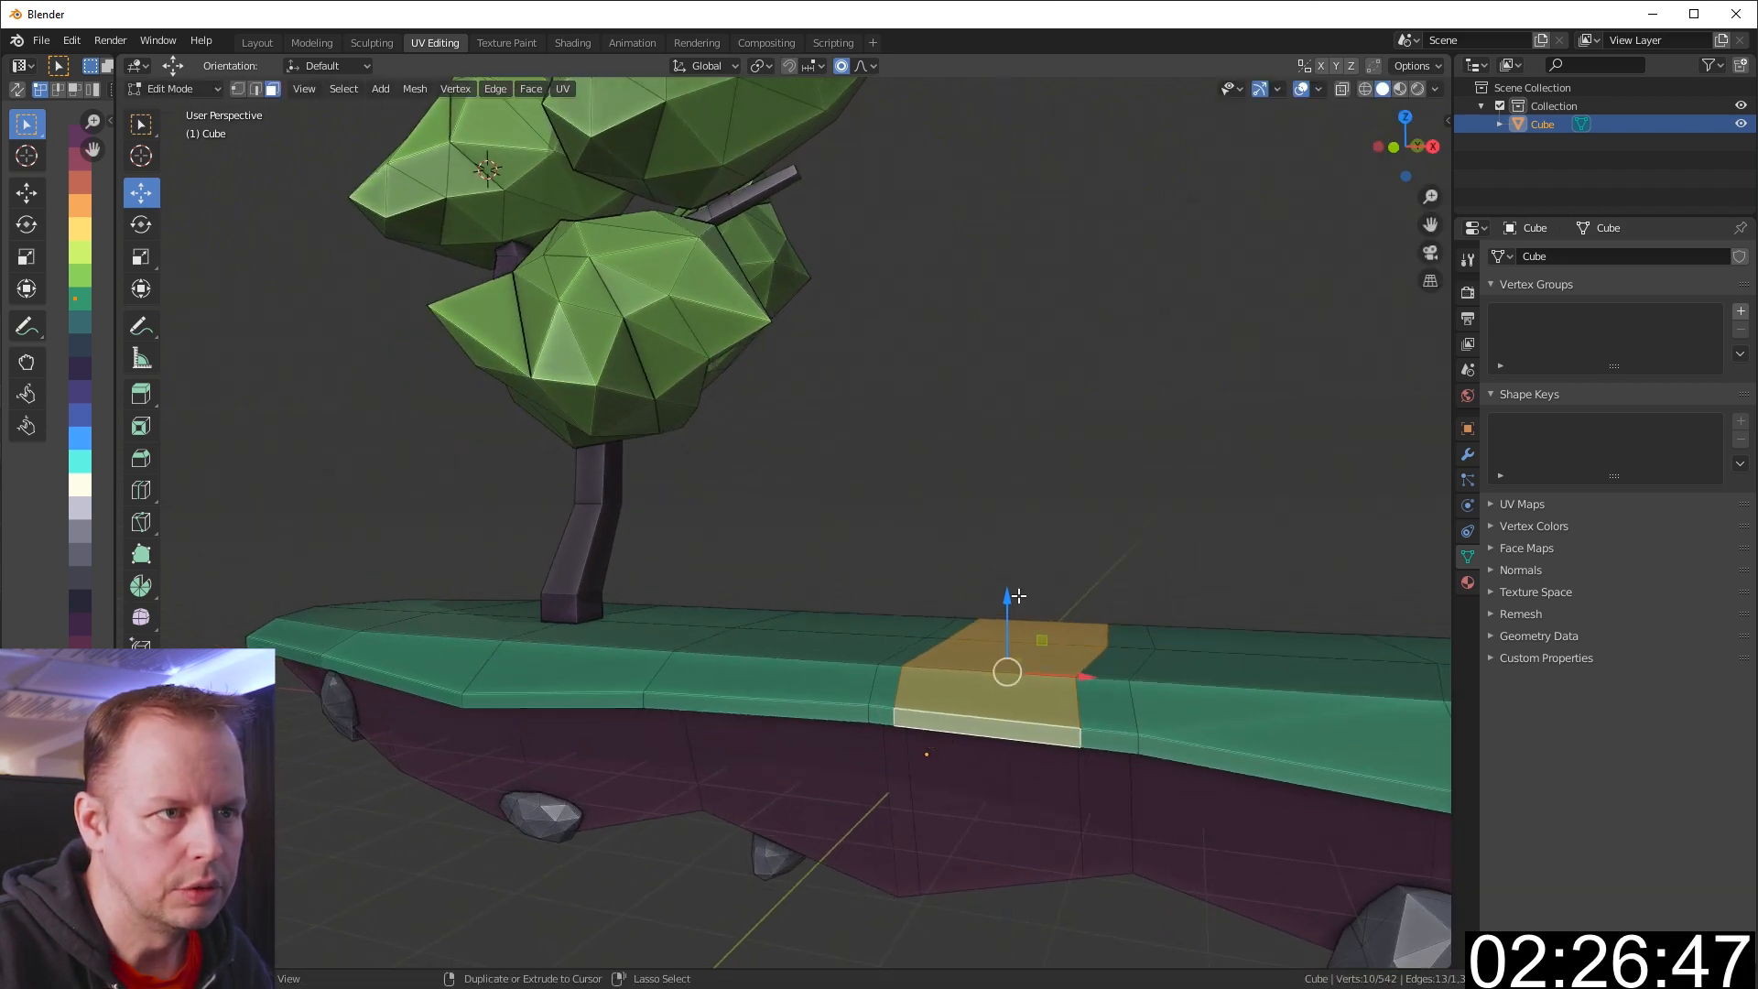
pyautogui.click(842, 66)
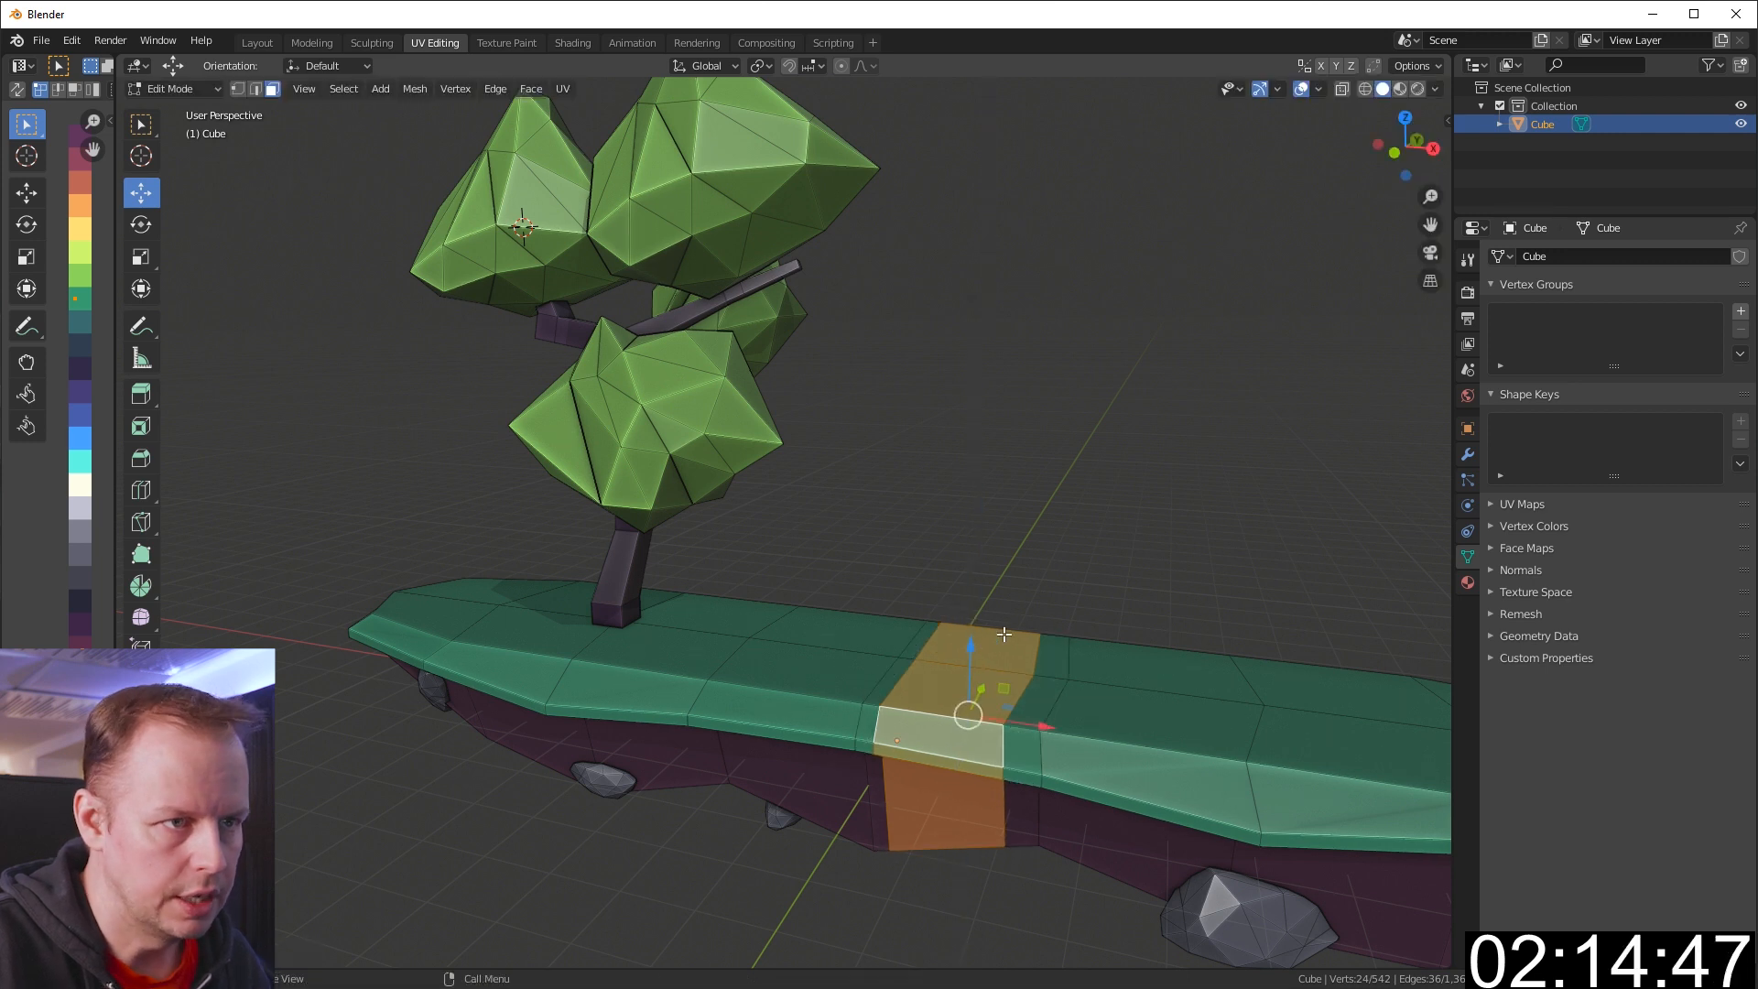
pyautogui.moveTo(971, 646); pyautogui.dragTo(967, 659)
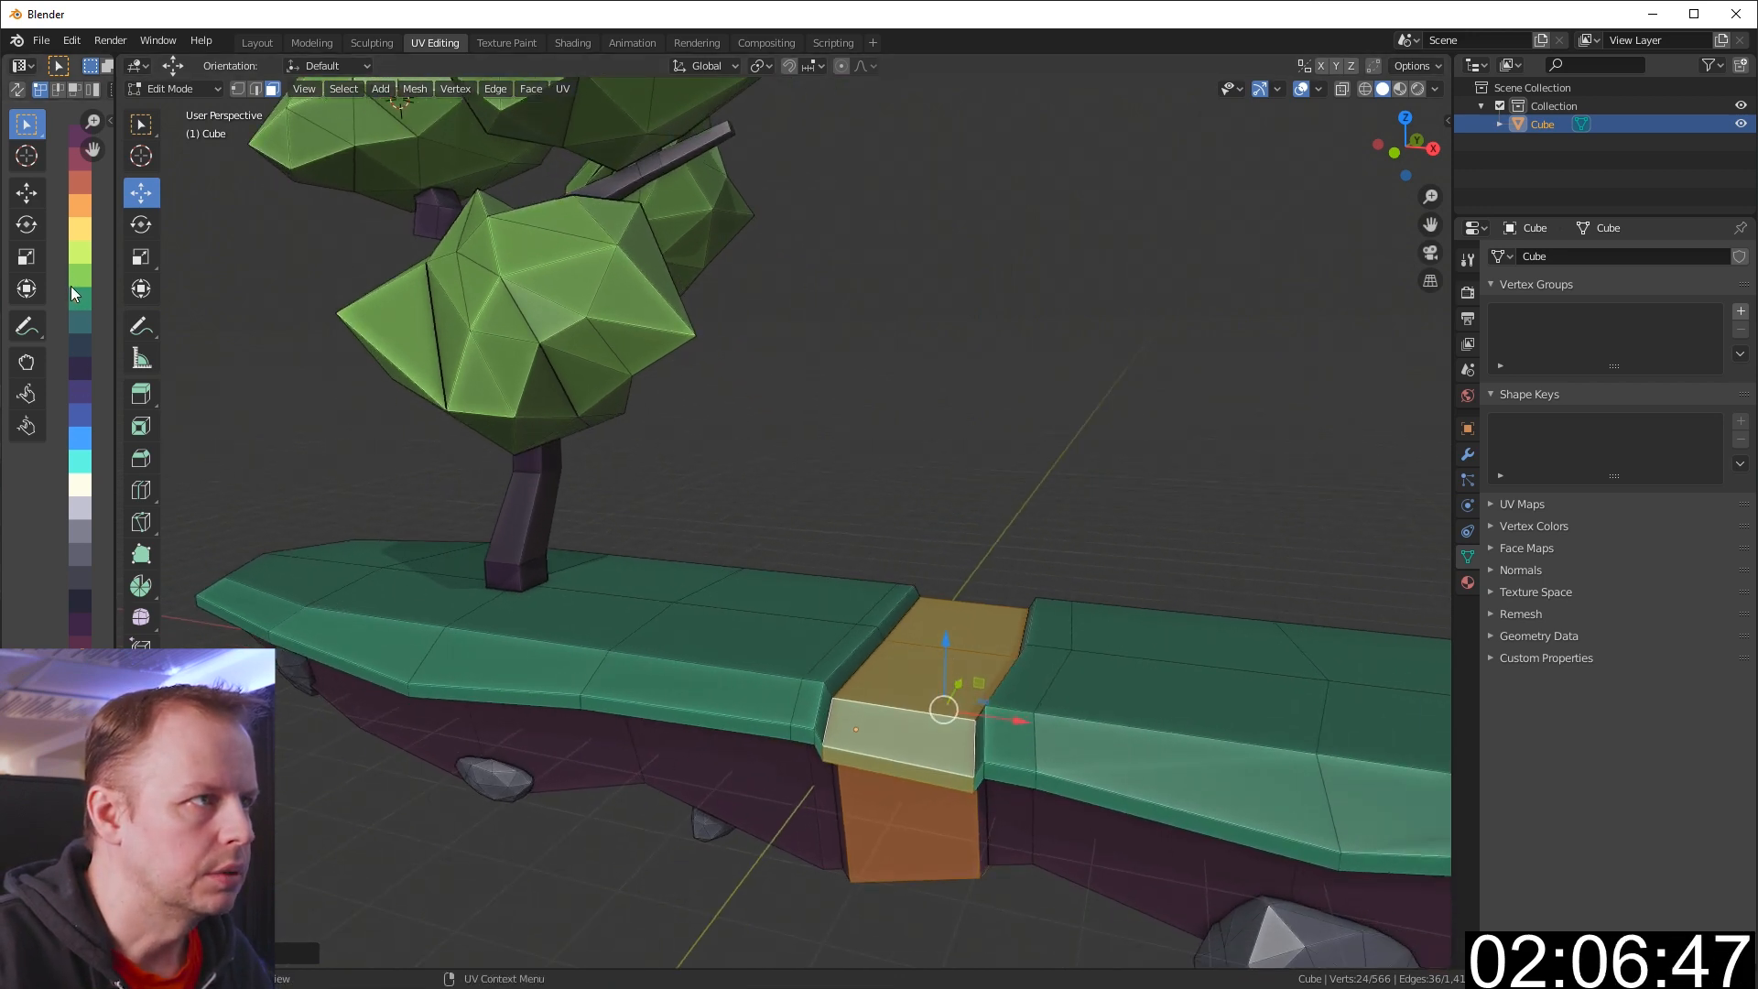
# Recolor the channel faces by moving their UVs onto the dark purple palette swatch
pyautogui.moveTo(62, 284); pyautogui.dragTo(106, 329)
pyautogui.press('g')
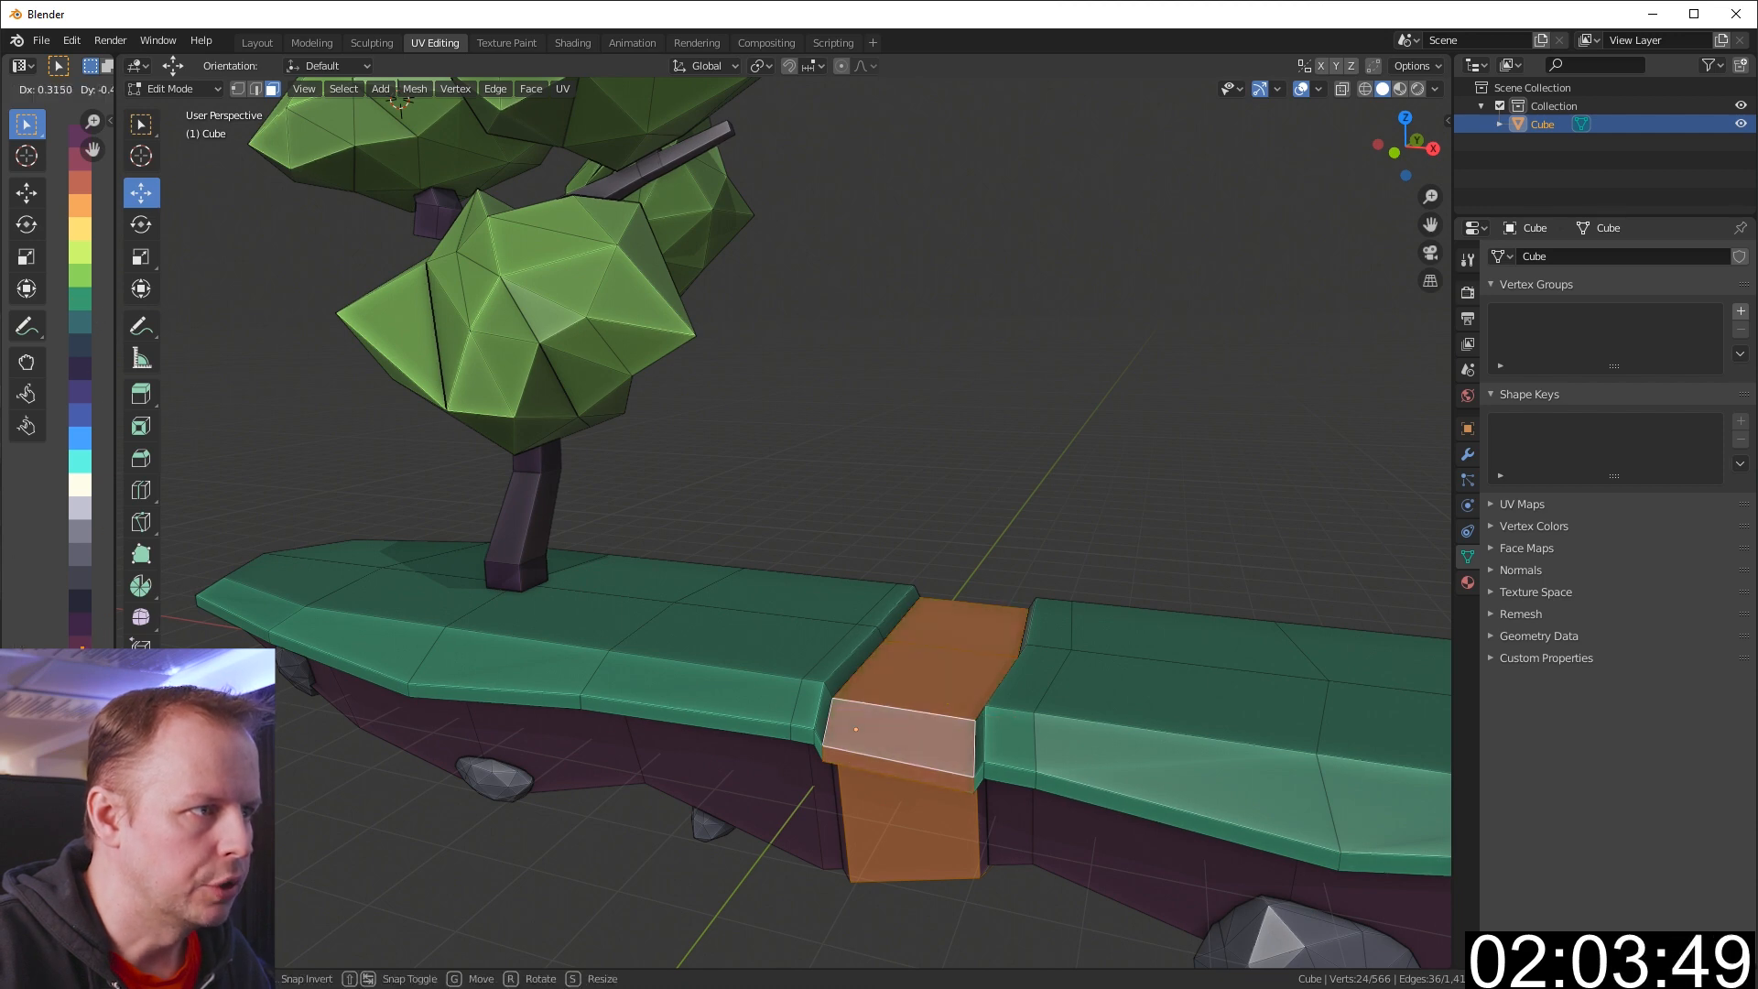
pyautogui.click(82, 648)
pyautogui.scroll(-2, 953, 653)
pyautogui.moveTo(954, 654); pyautogui.dragTo(1032, 550, button='middle')
# Select the channel's floor faces including the front lip and extrude them slightly outward as a water layer
pyautogui.click(804, 669)
pyautogui.scroll(3, 938, 648)
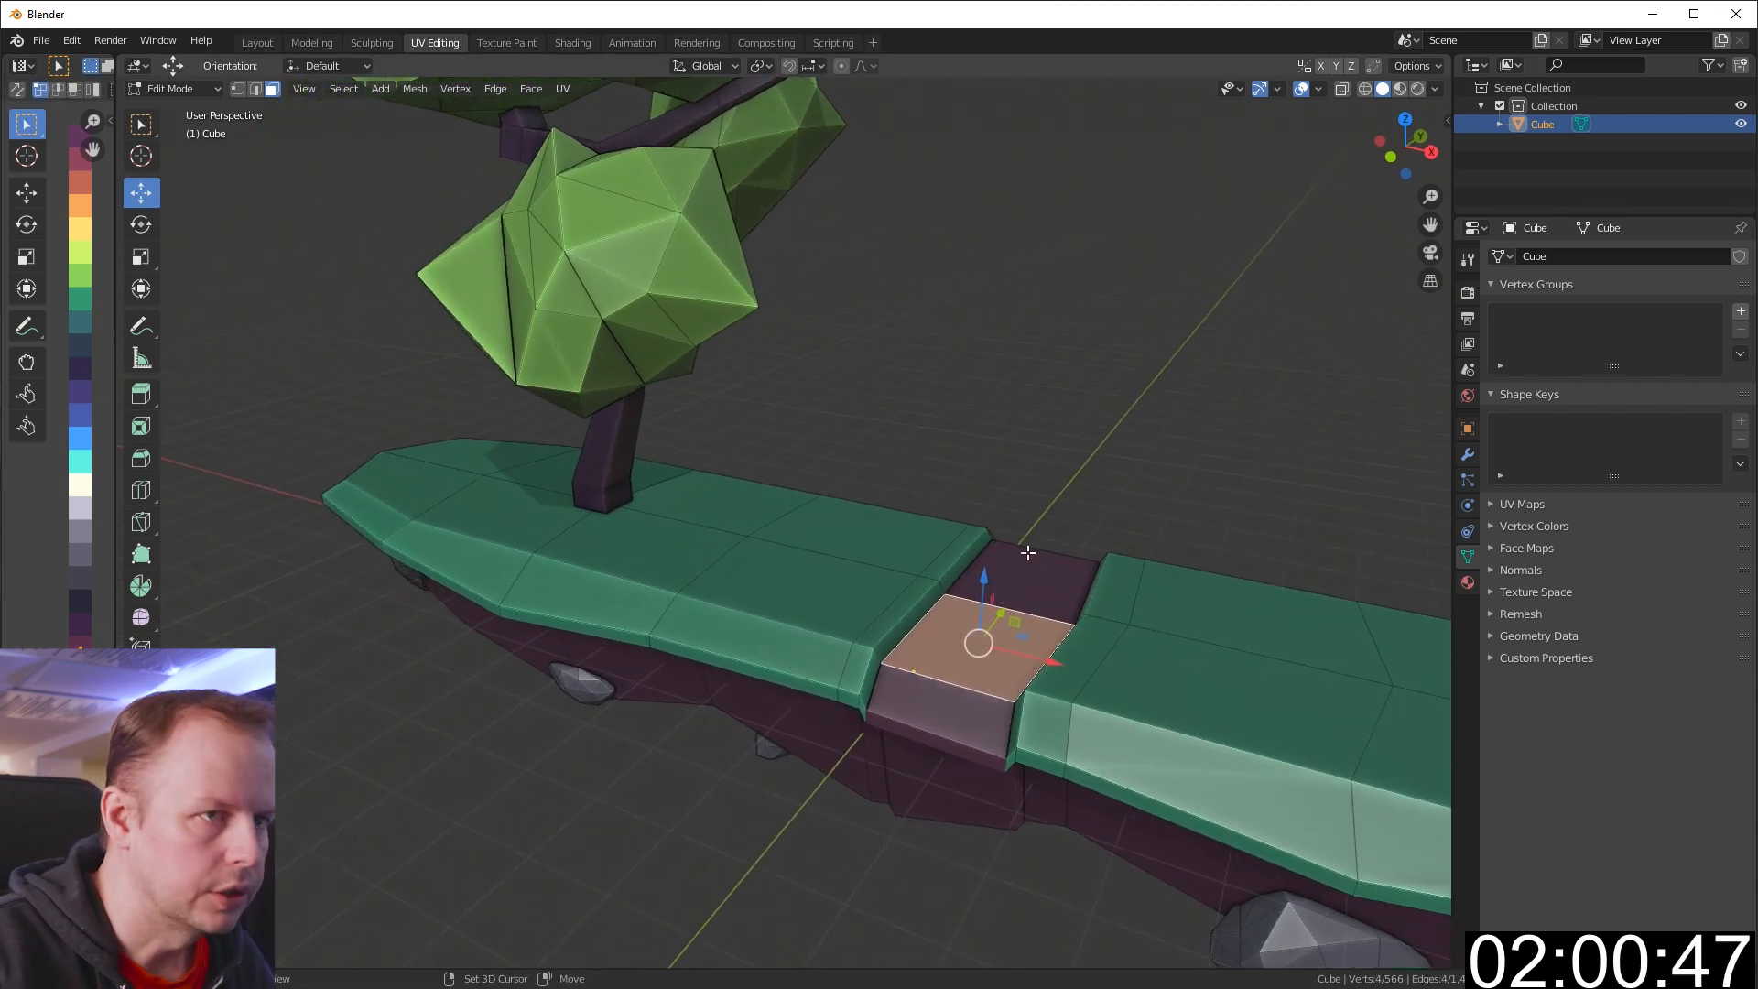
pyautogui.keyDown('shift'); pyautogui.click(978, 582); pyautogui.keyUp('shift')
pyautogui.keyDown('shift'); pyautogui.click(962, 712); pyautogui.keyUp('shift')
pyautogui.keyDown('shift'); pyautogui.moveTo(963, 713); pyautogui.dragTo(962, 681, button='middle'); pyautogui.keyUp('shift')
pyautogui.keyDown('shift'); pyautogui.click(970, 722); pyautogui.keyUp('shift')
pyautogui.moveTo(1013, 740); pyautogui.dragTo(1005, 725, button='middle')
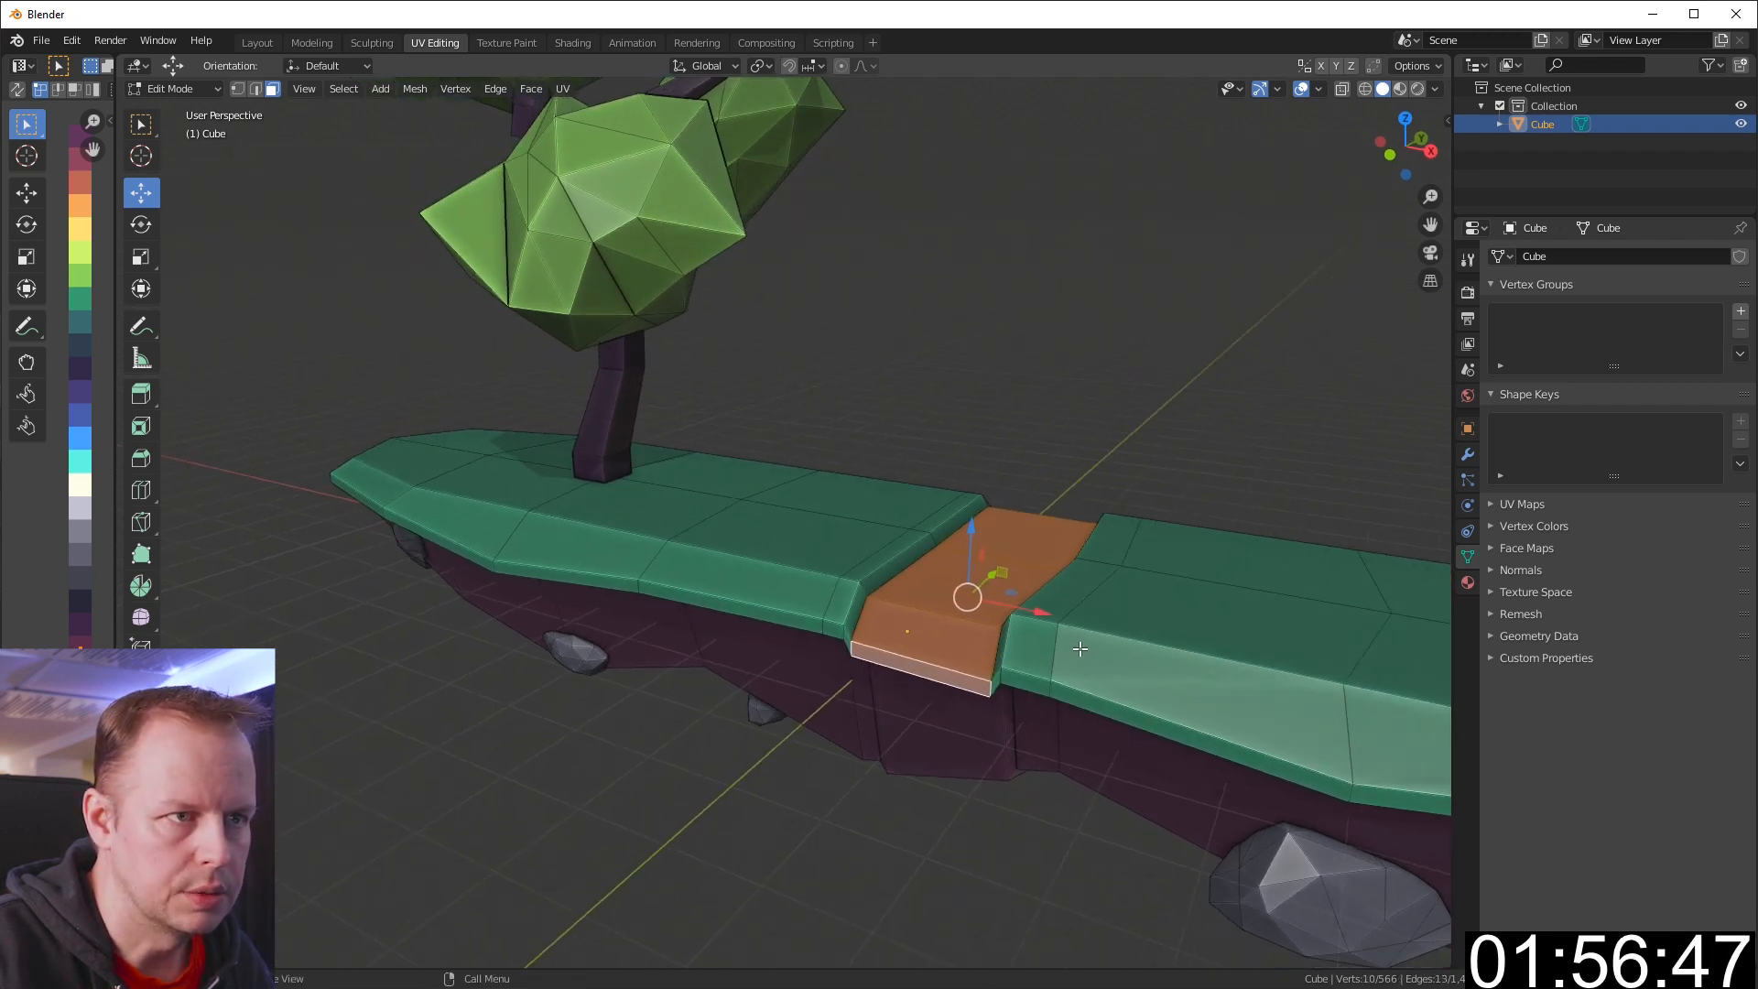
pyautogui.press('e')
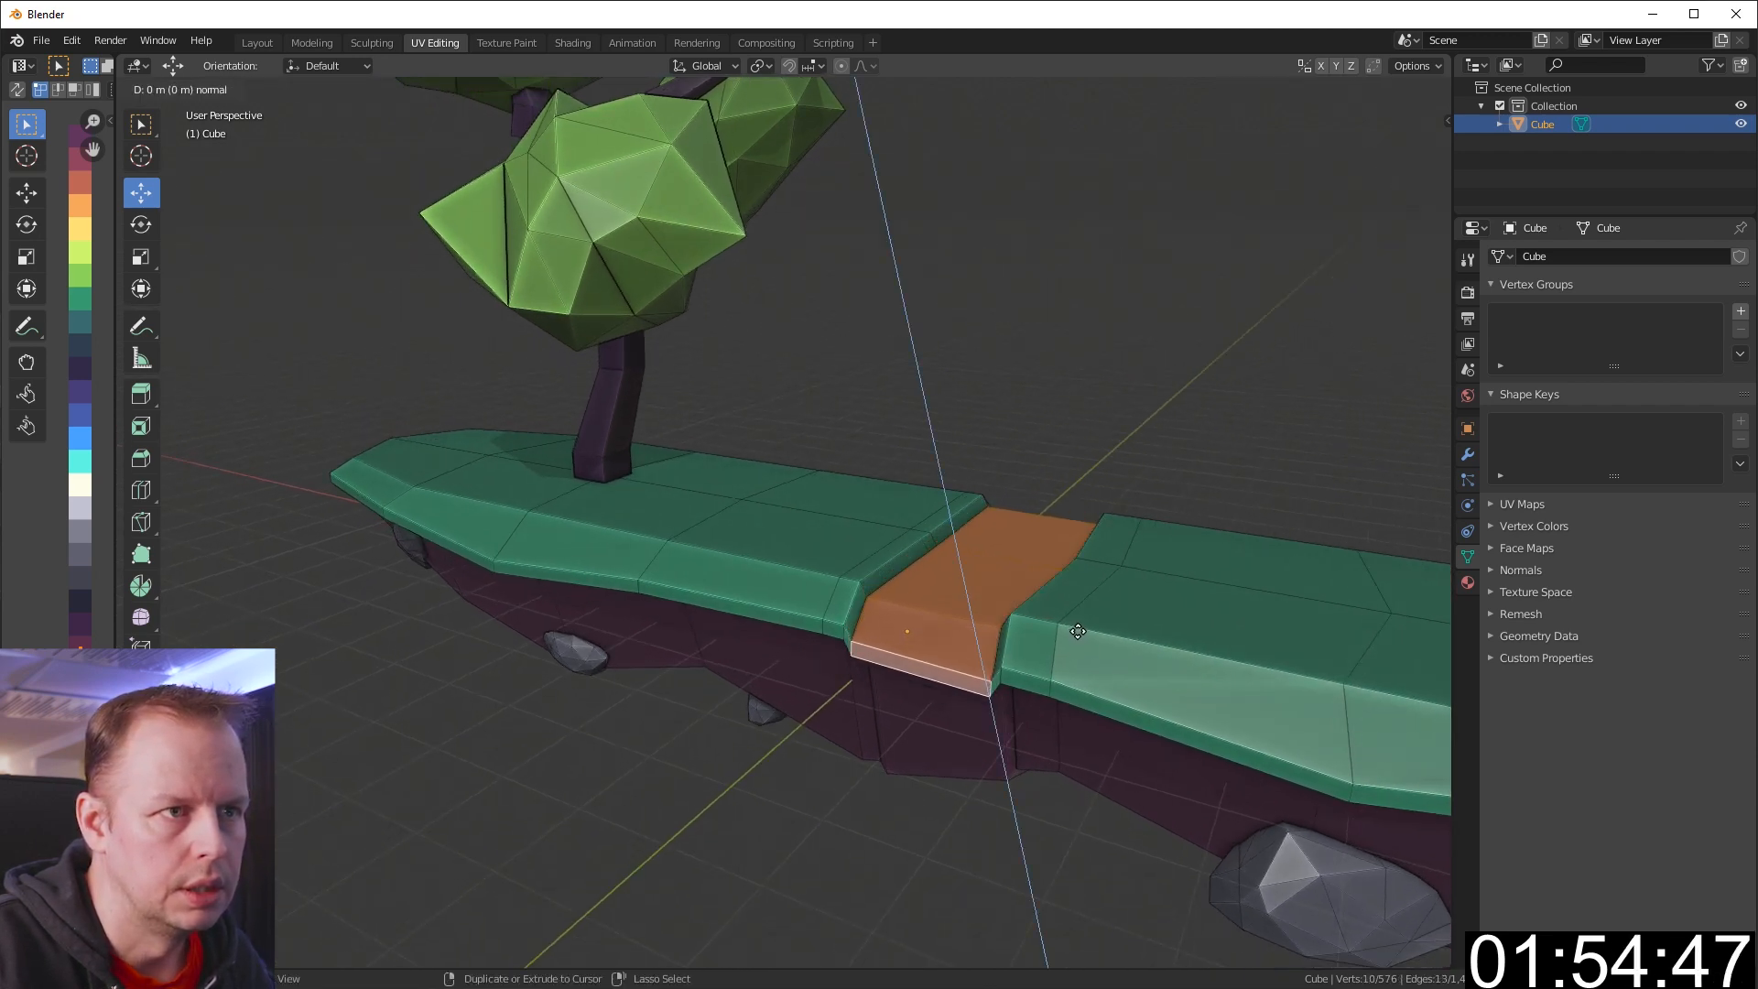
pyautogui.click(1123, 634)
# Fit the water layer to the channel by scaling it, raising it slightly and scaling it along Y
pyautogui.moveTo(1123, 633); pyautogui.dragTo(1158, 601, button='middle')
pyautogui.scroll(3, 1140, 613)
pyautogui.scroll(-3, 1157, 600)
pyautogui.press('s')
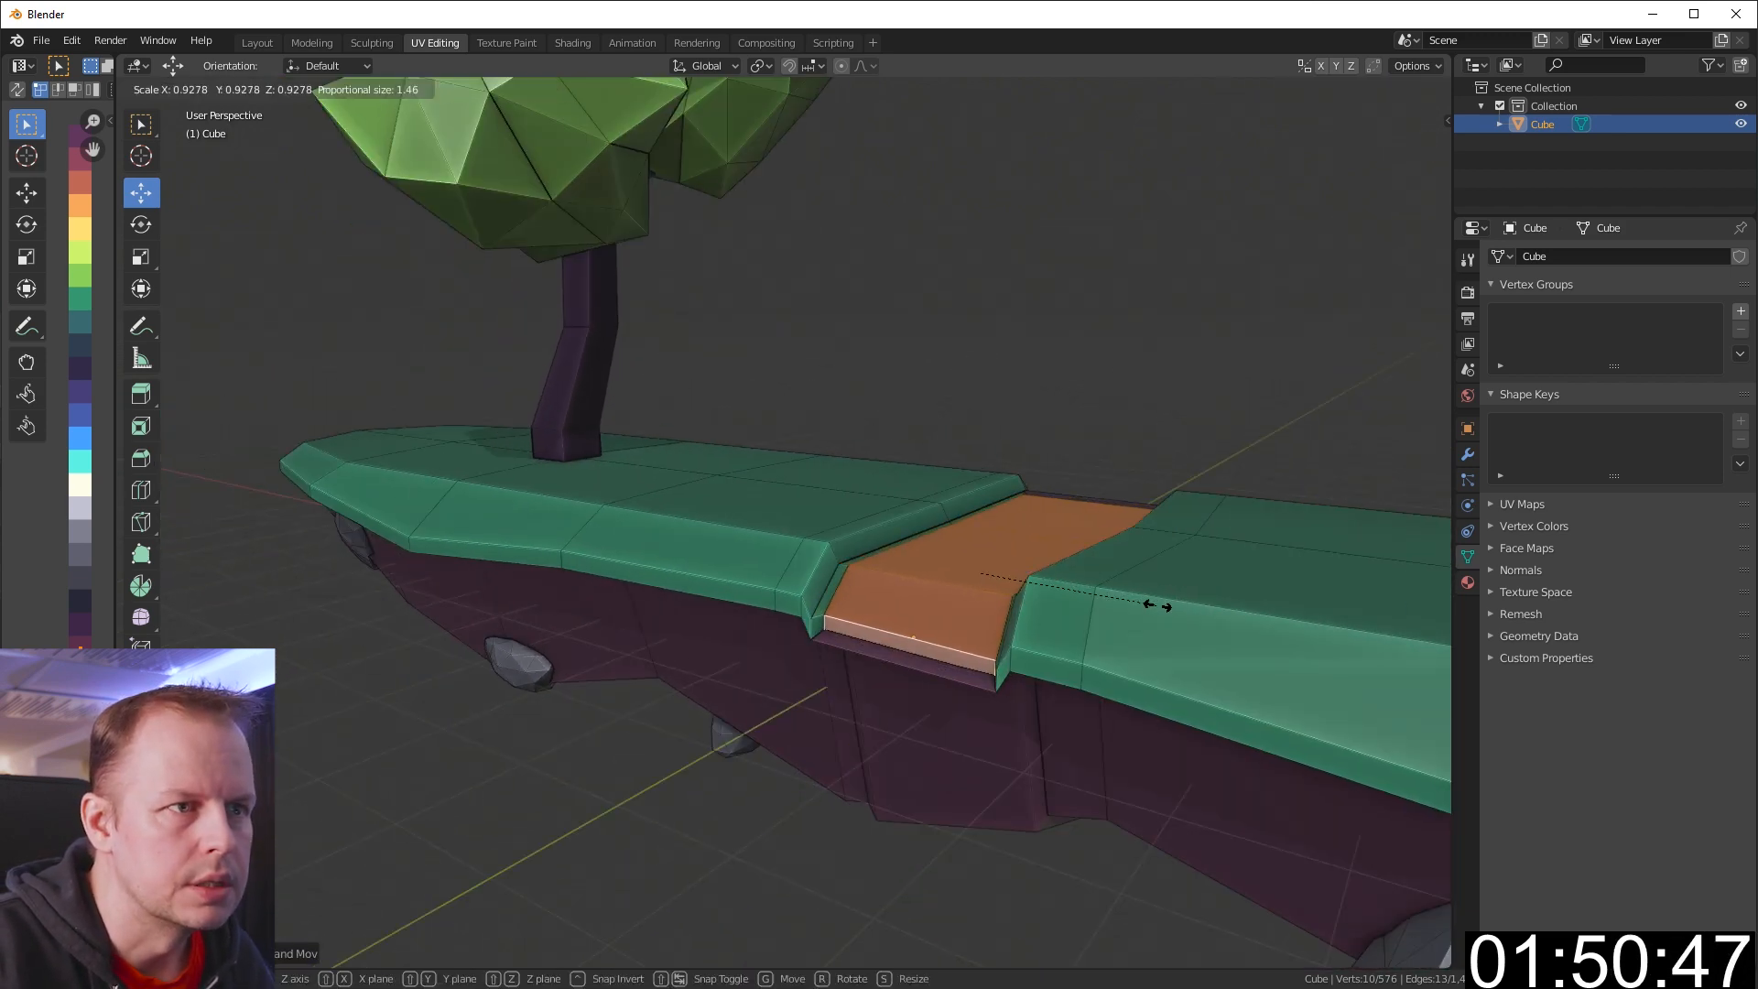
pyautogui.click(1168, 602)
pyautogui.moveTo(990, 508); pyautogui.dragTo(987, 499)
pyautogui.moveTo(1131, 561); pyautogui.dragTo(1104, 565, button='middle')
pyautogui.press('s')
pyautogui.press('y')
pyautogui.click(1128, 556)
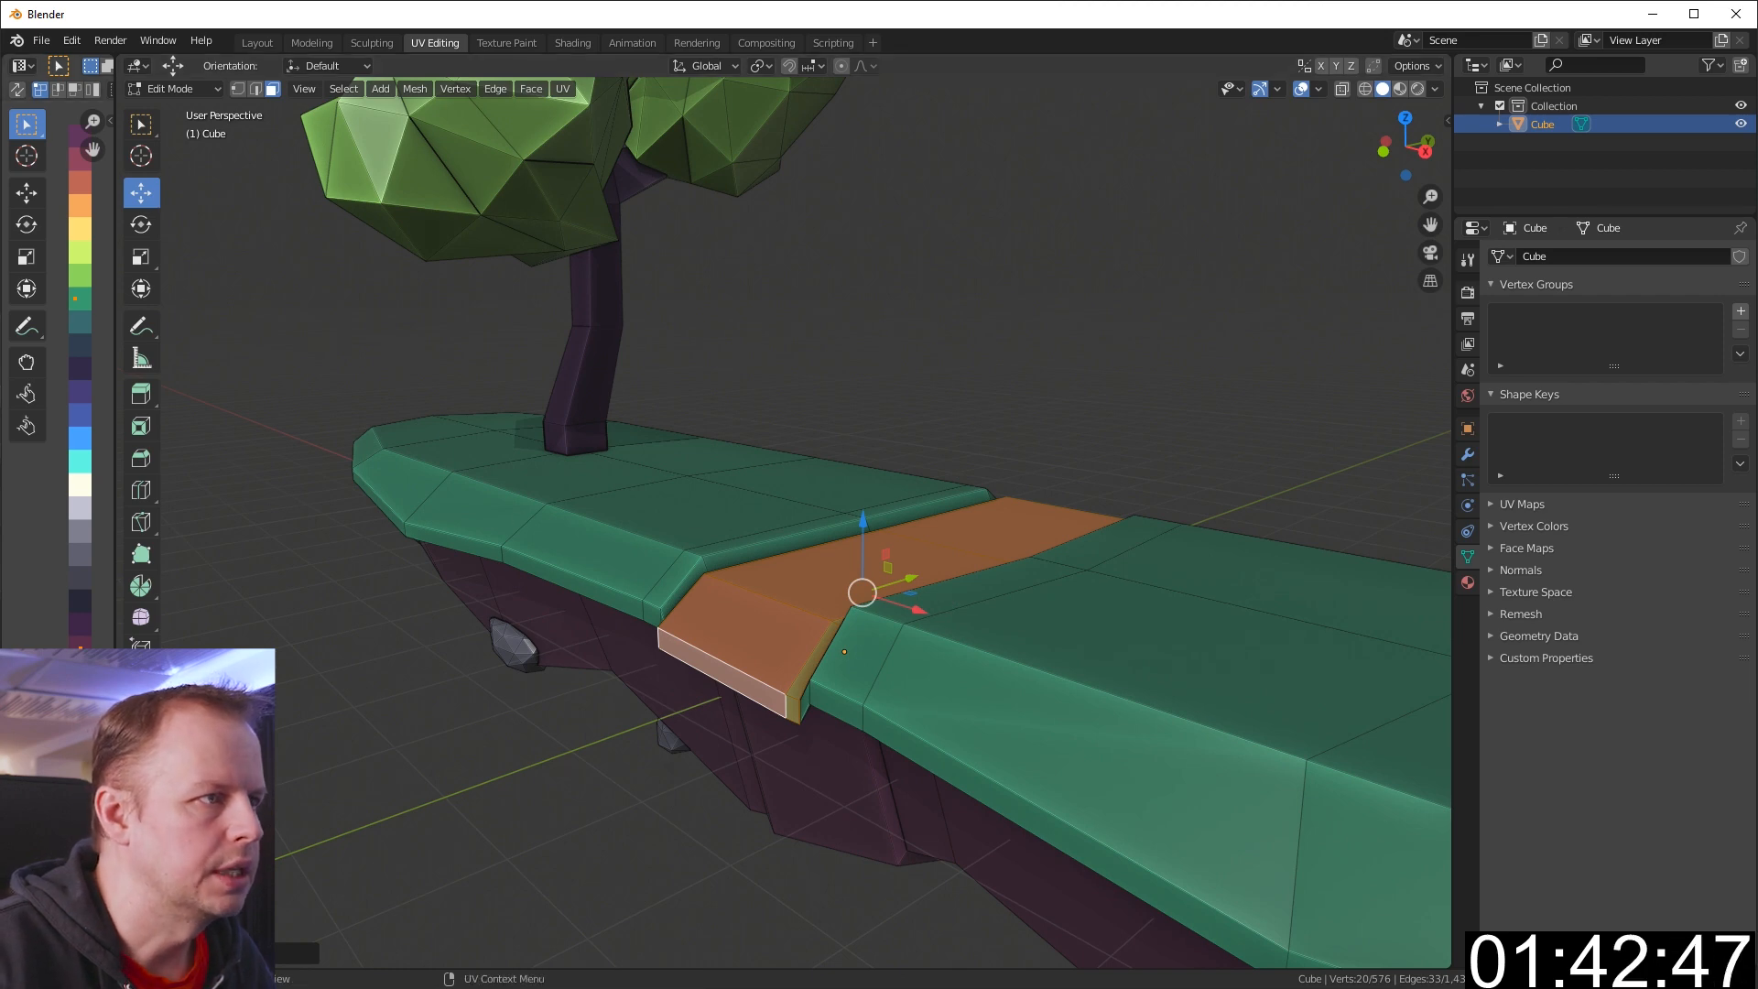
# Color the water layer blue by moving its UVs onto the blue palette swatch
pyautogui.press('g')
pyautogui.click(80, 442)
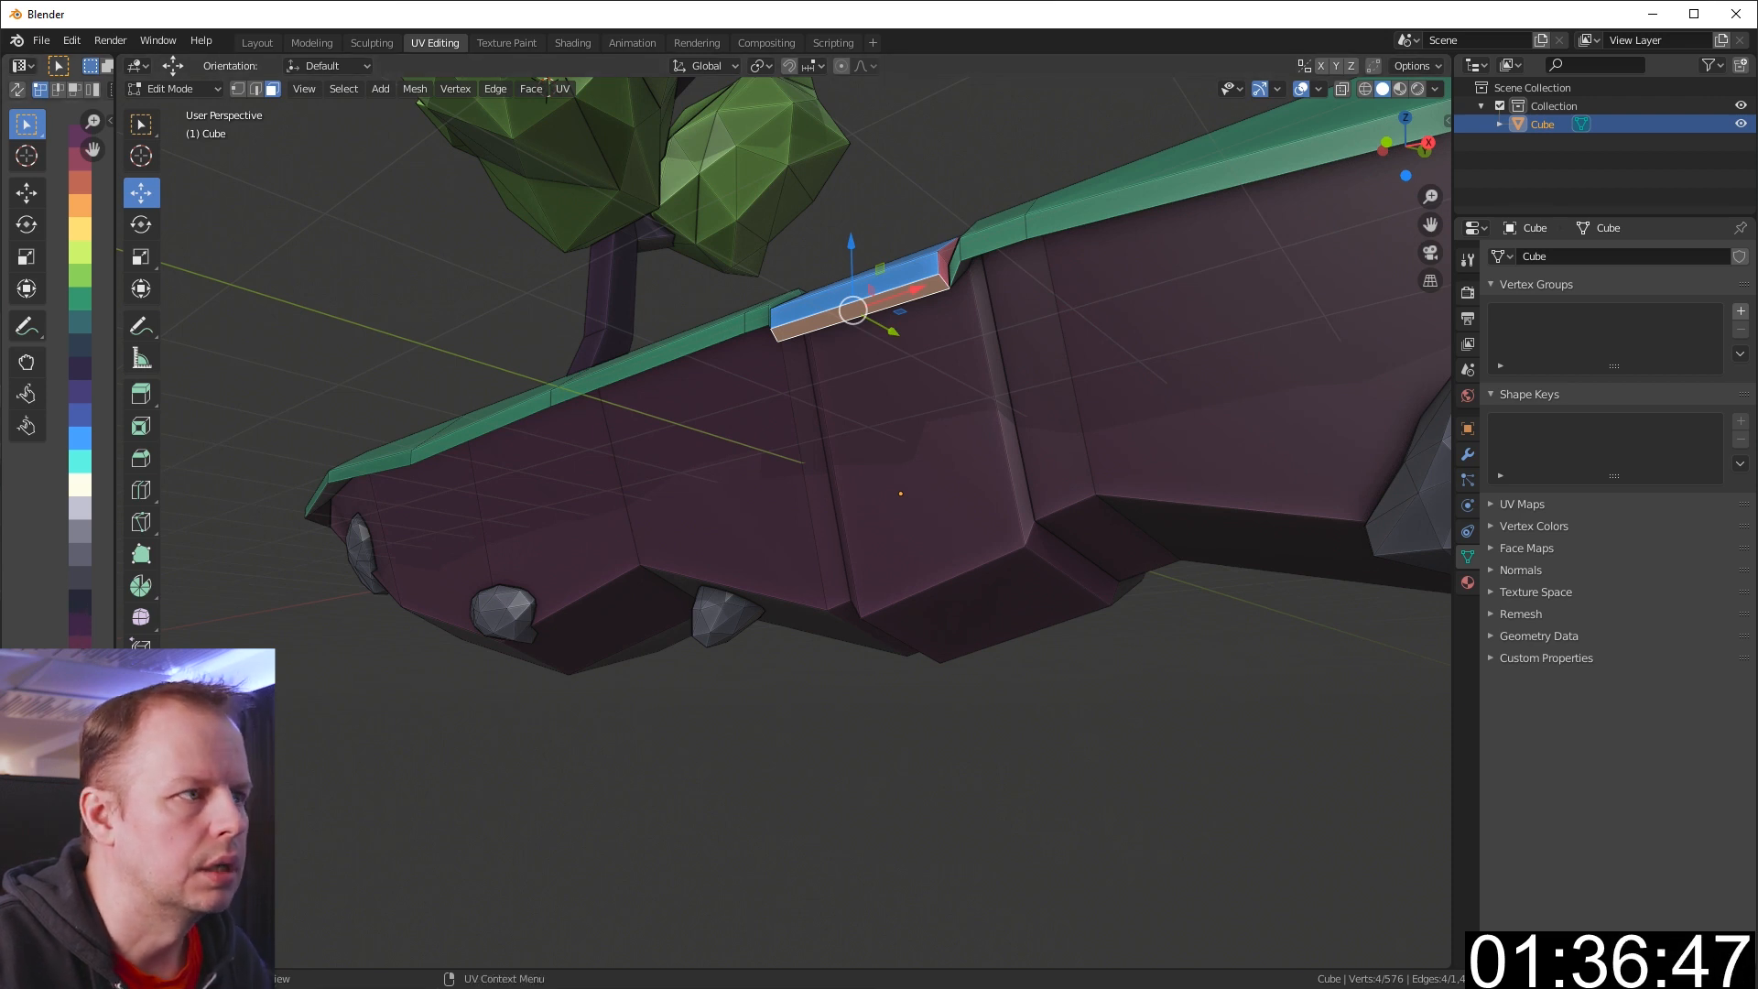
pyautogui.press('g')
pyautogui.press('Escape')
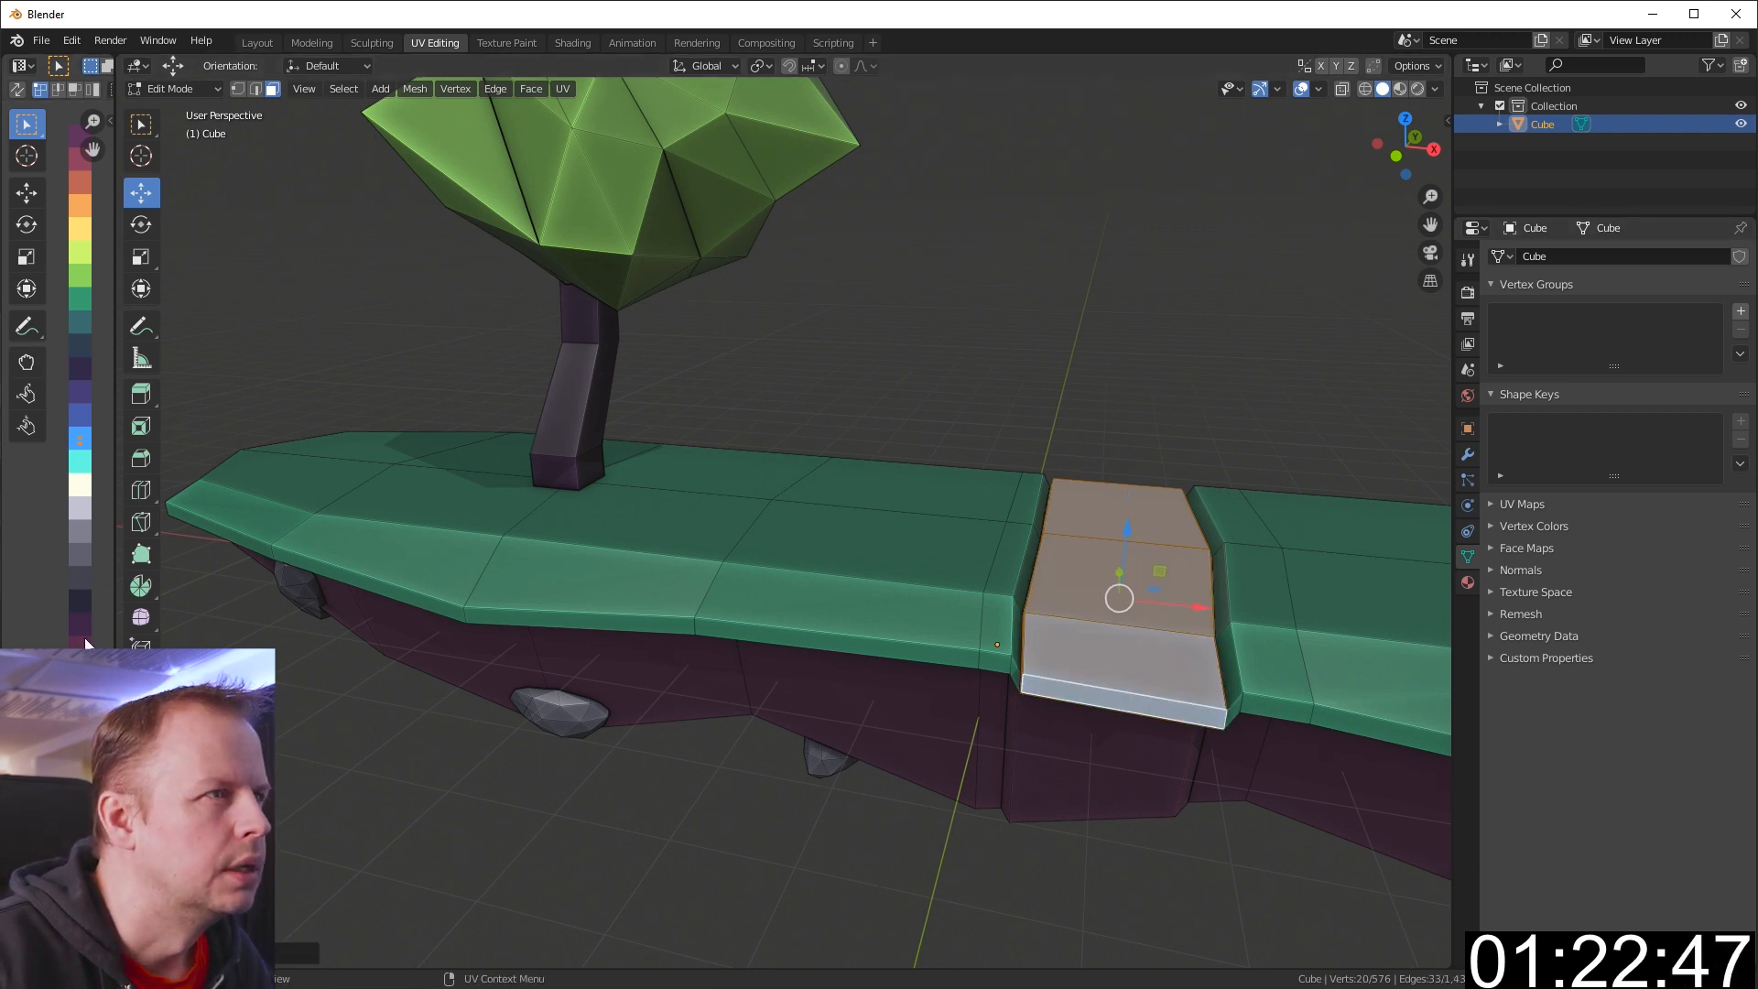
# Box-select the water layer's stray UVs outside the palette and move them onto the blue swatch
pyautogui.scroll(-1, 84, 637)
pyautogui.moveTo(1036, 718); pyautogui.dragTo(969, 695, button='middle')
pyautogui.scroll(1, 888, 695)
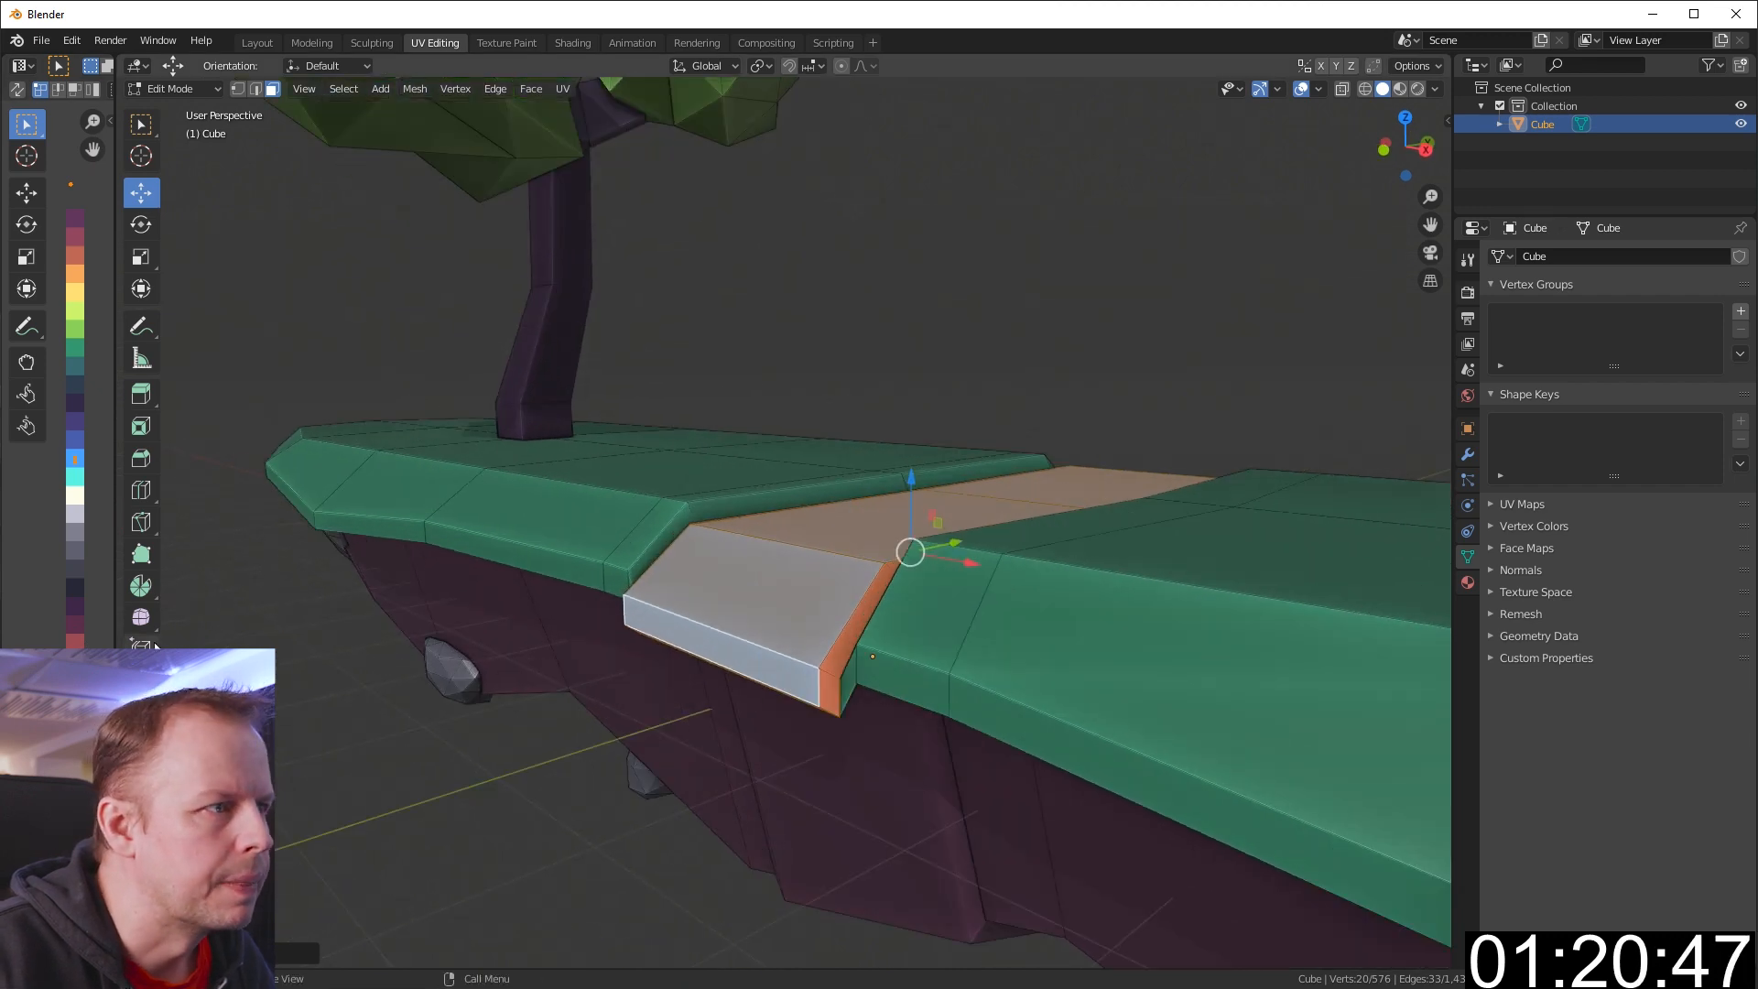
pyautogui.press('b')
pyautogui.moveTo(59, 172); pyautogui.dragTo(109, 236)
pyautogui.press('g')
pyautogui.click(126, 521)
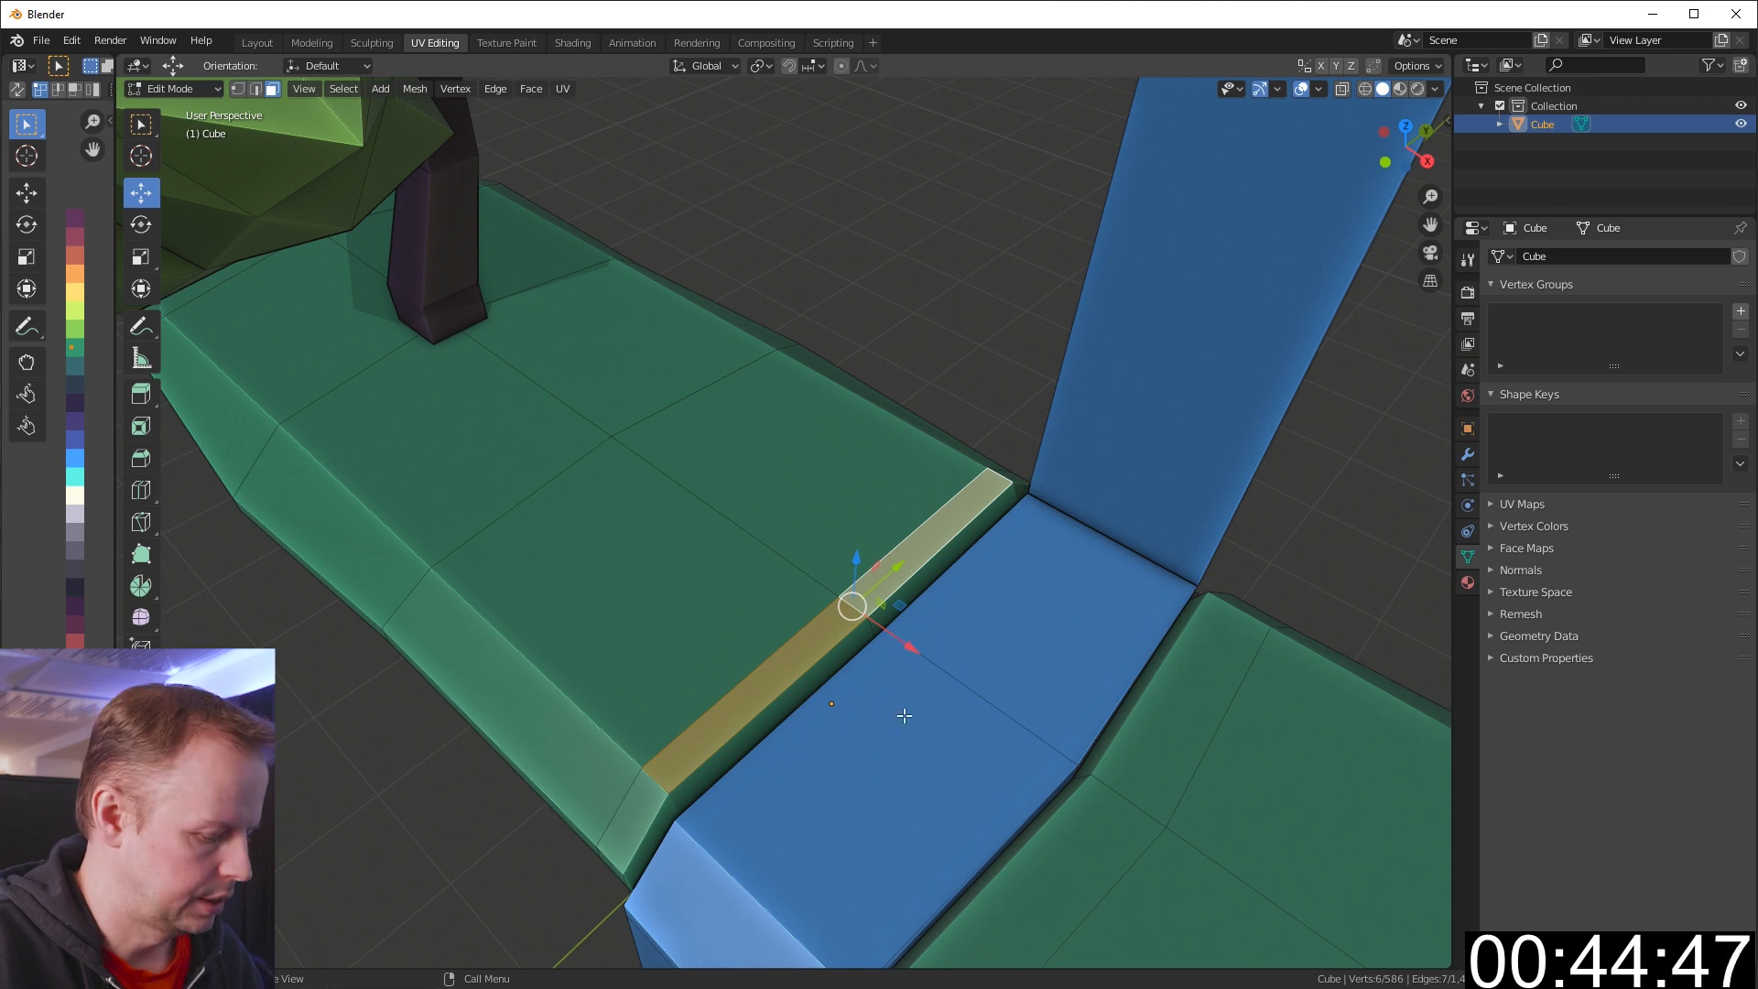
# Select the narrow green face strips along the stream's banks and adjust their height along Z
pyautogui.keyDown('shift'); pyautogui.click(646, 813); pyautogui.keyUp('shift')
pyautogui.press('u')
pyautogui.click(1199, 694)
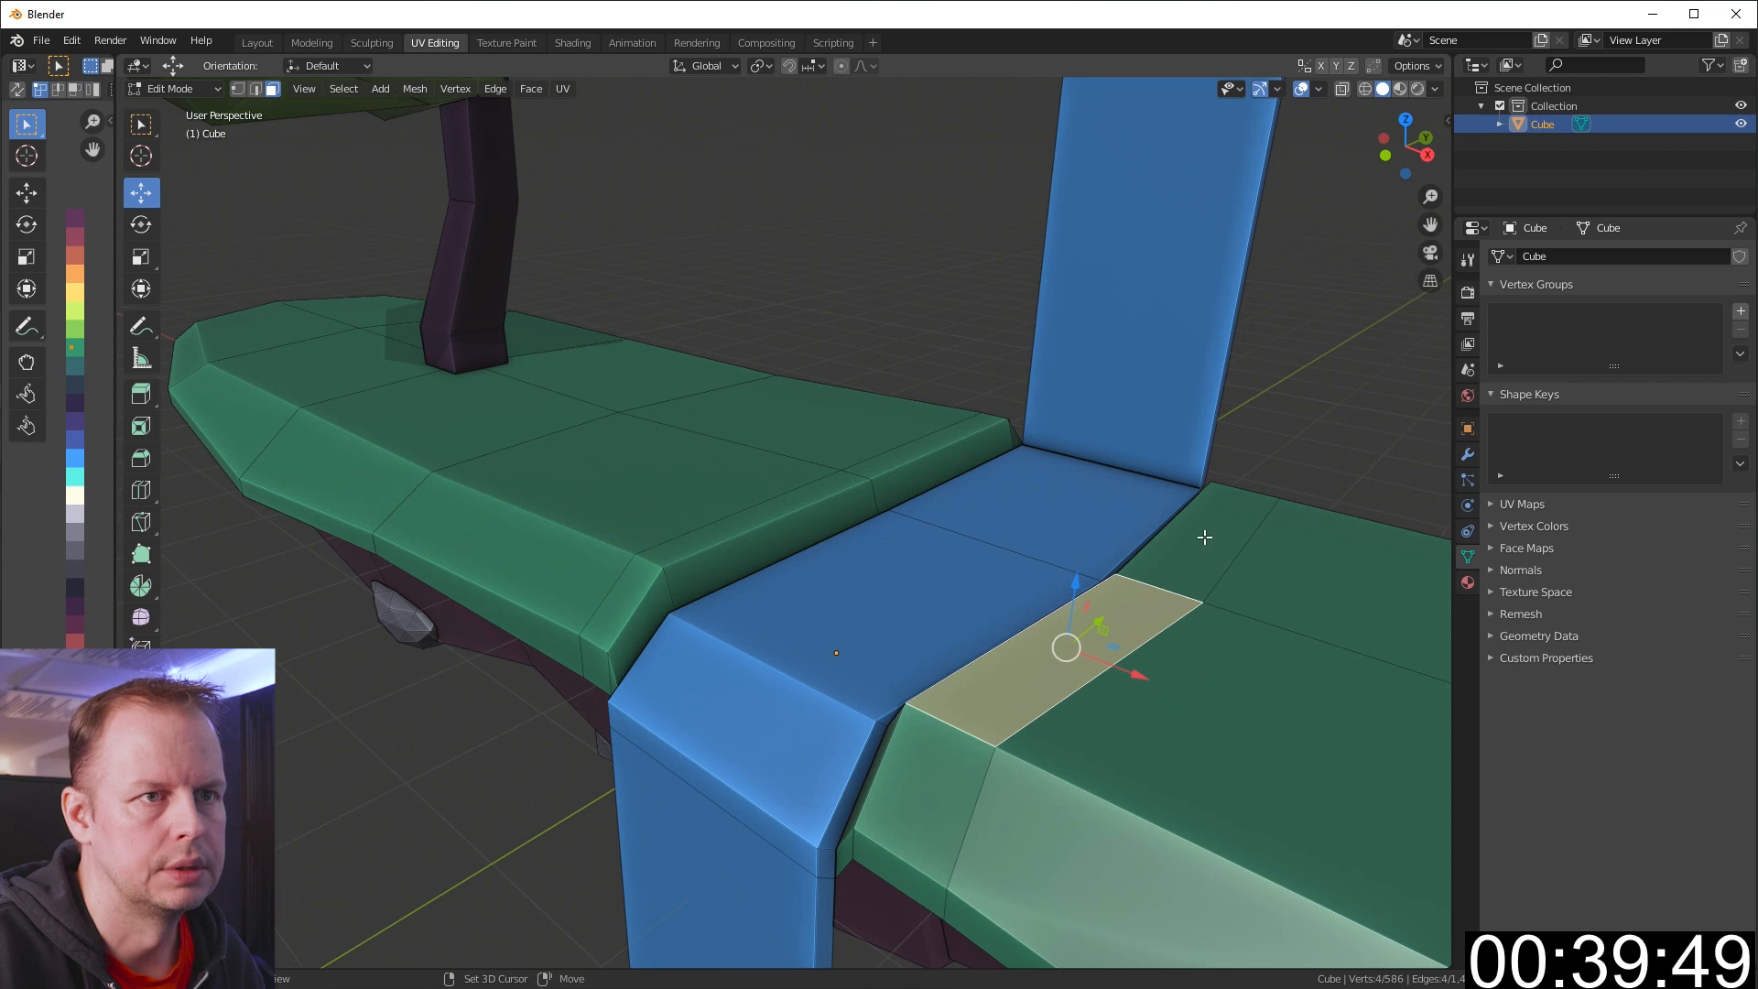
pyautogui.keyDown('shift'); pyautogui.click(1206, 538); pyautogui.keyUp('shift')
pyautogui.keyDown('shift'); pyautogui.click(922, 811); pyautogui.keyUp('shift')
pyautogui.press('g')
pyautogui.press('z')
pyautogui.click(1094, 561)
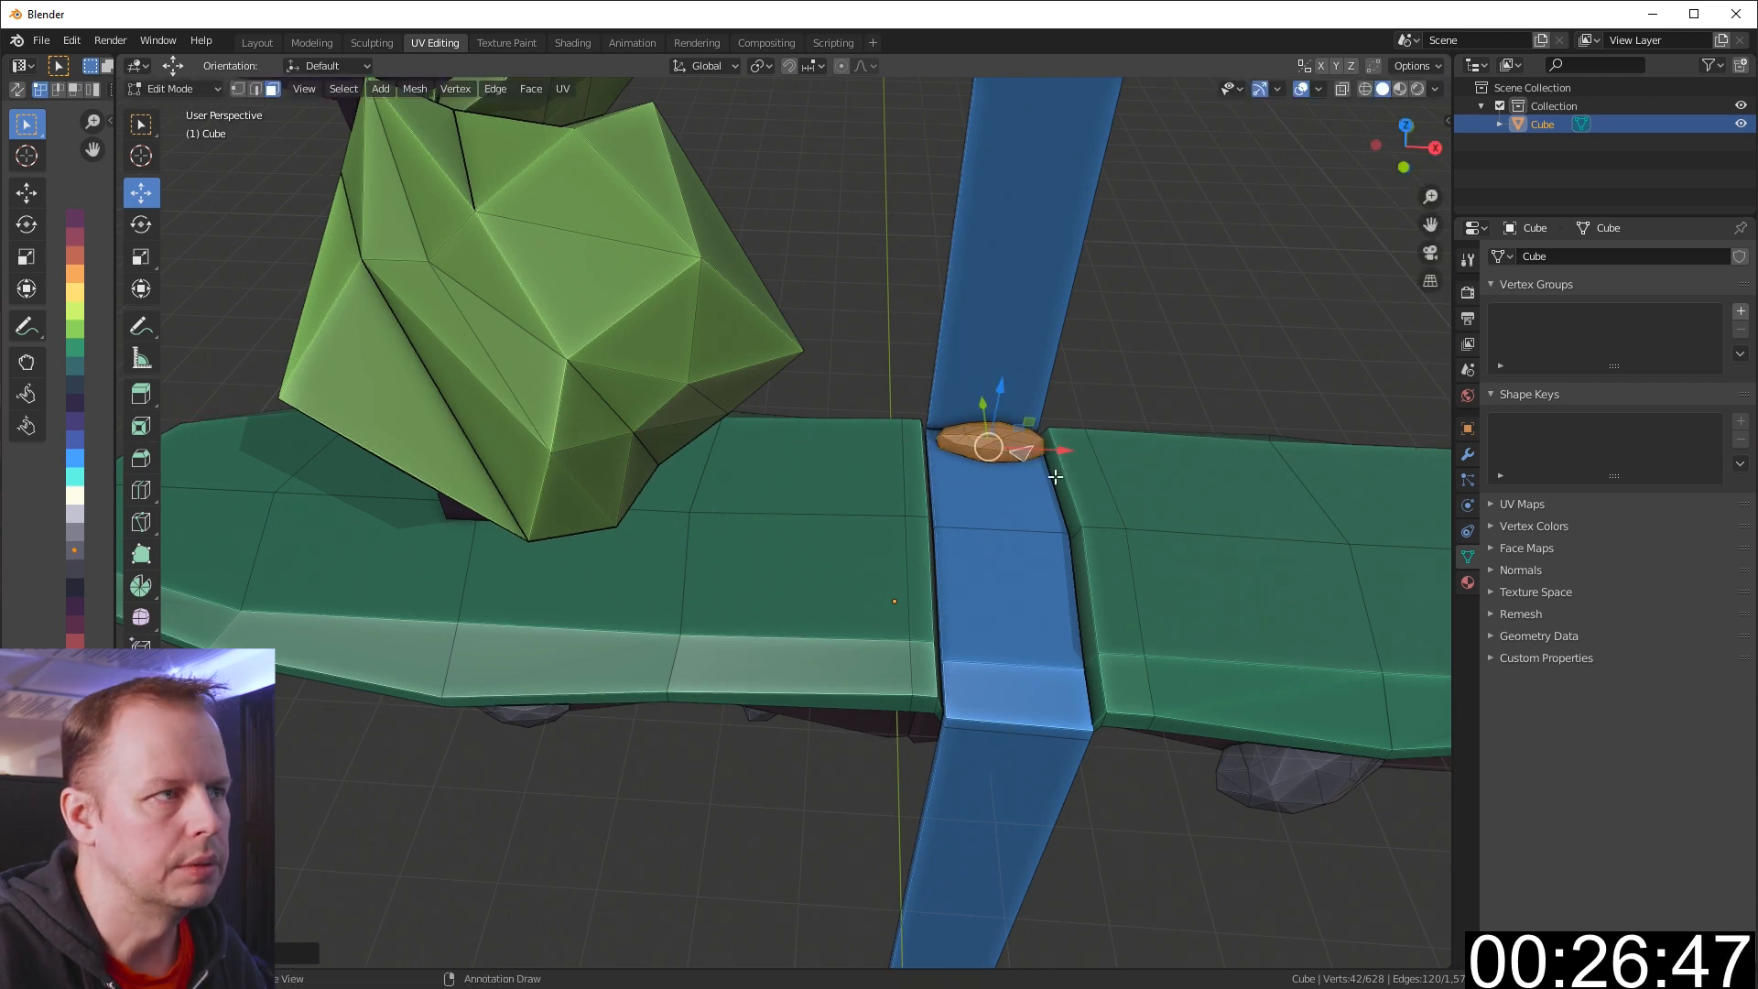
# Move the flattened ico sphere into place as foam at the far lip of the stream
pyautogui.press('g')
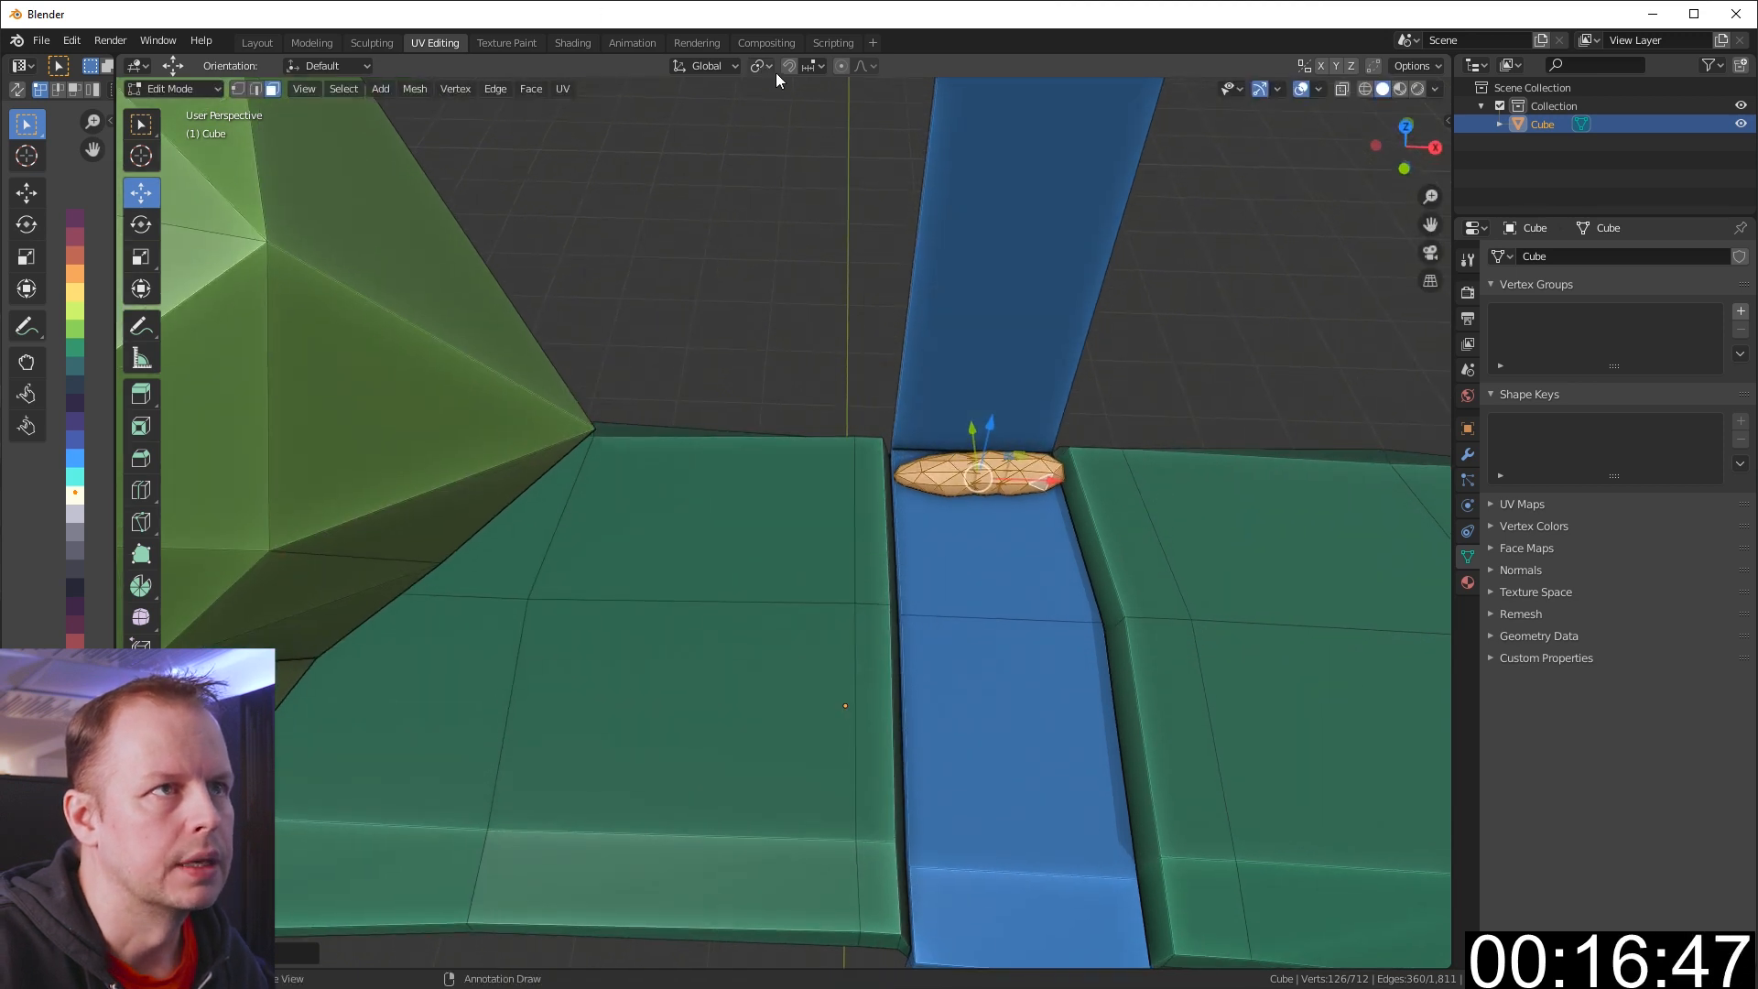
# Change the transform pivot point and rotate the foam blobs at the stream's far lip by about 11 degrees
pyautogui.click(760, 66)
pyautogui.press('r')
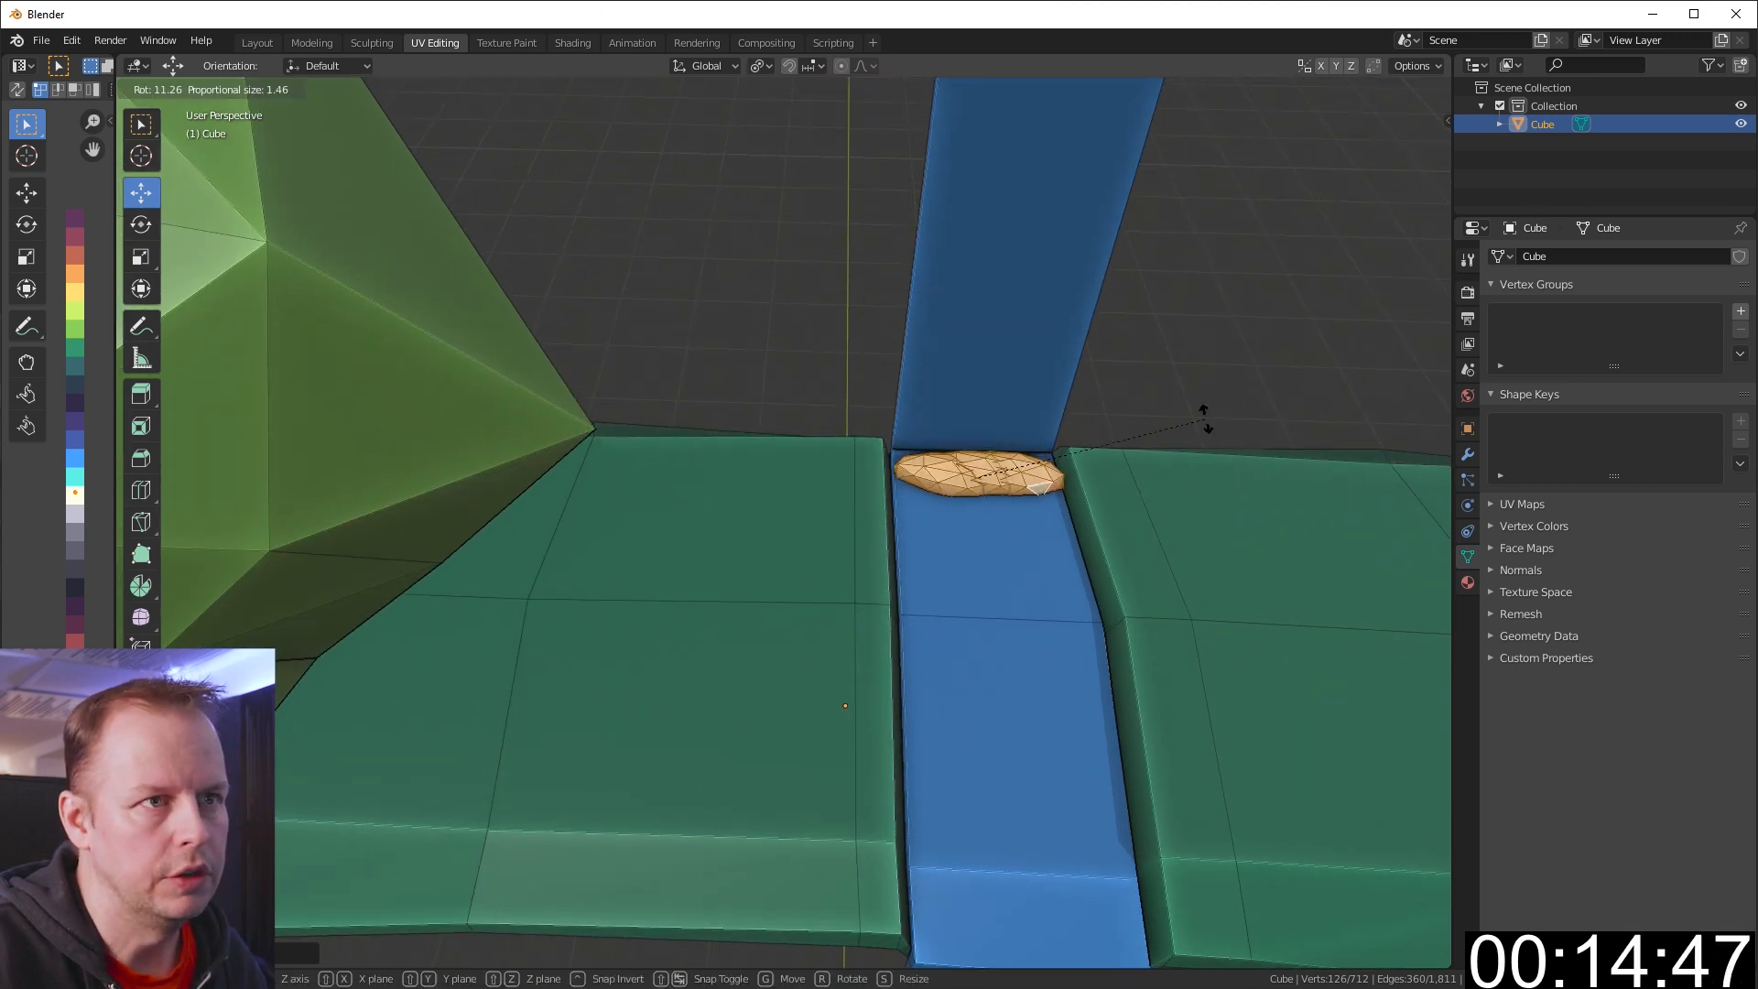
pyautogui.click(1205, 431)
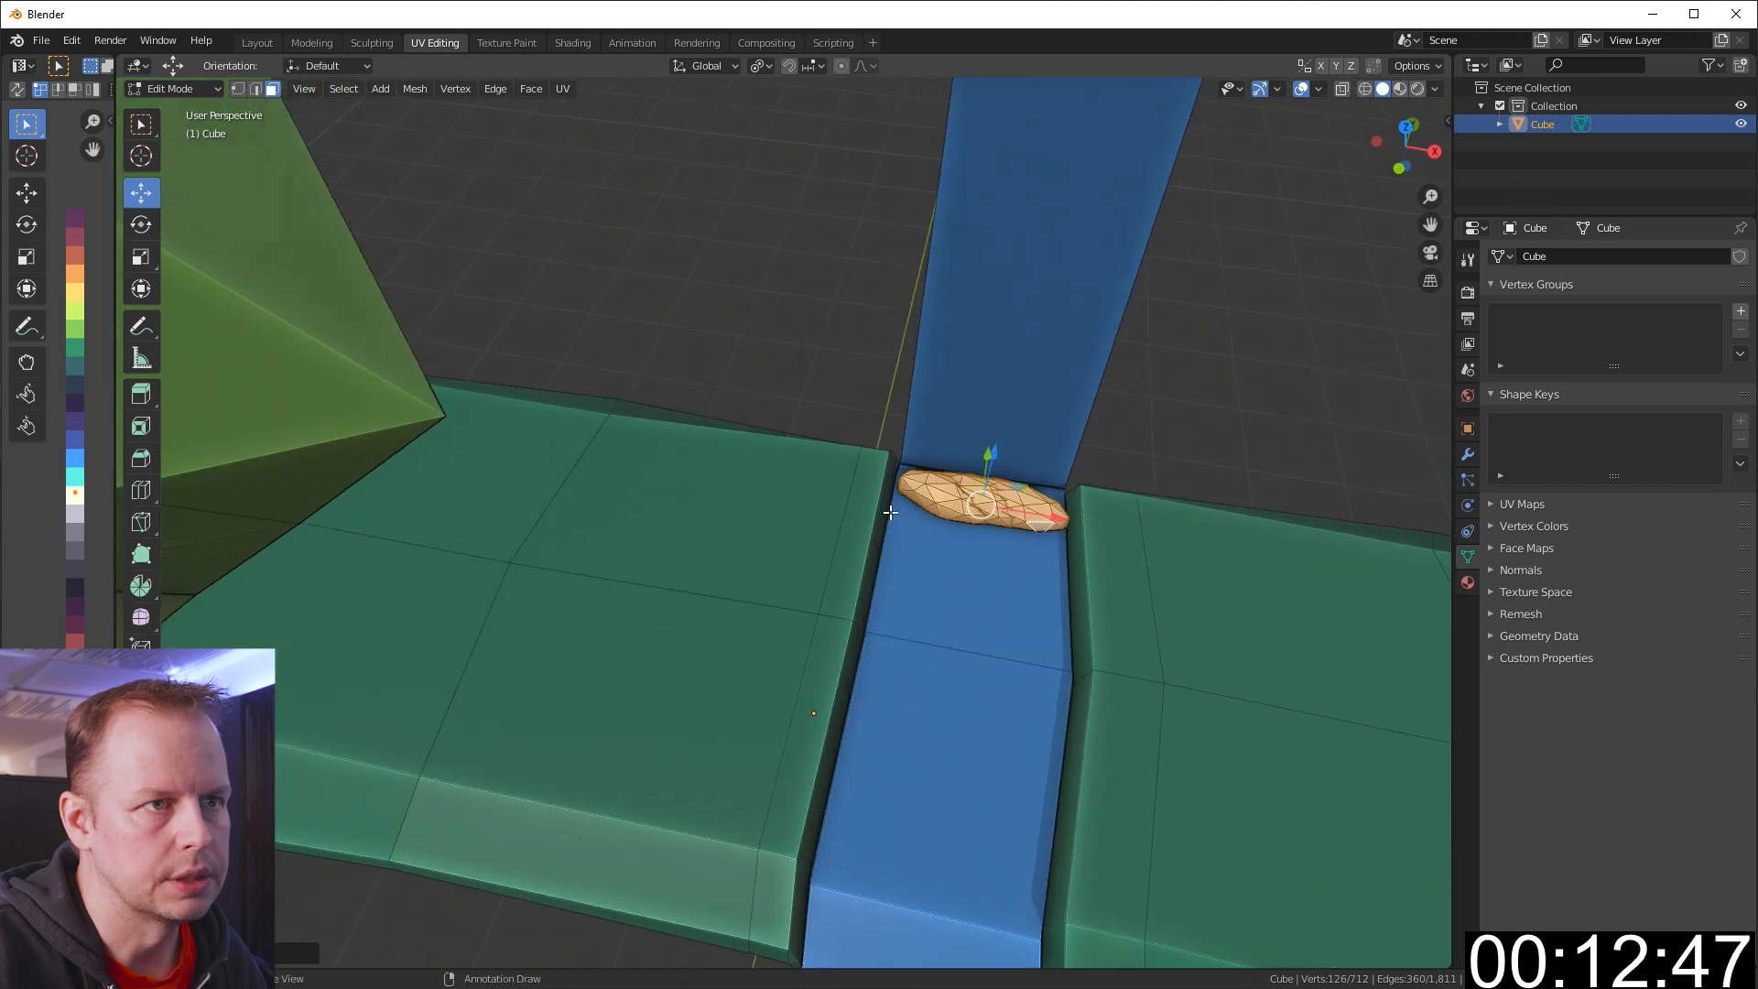
# Select one foam blob and duplicate it twice, stacking the copies side by side against the base of the upper waterfall
pyautogui.press('ctrl+KP_Add')
pyautogui.press('ctrl+KP_Add')
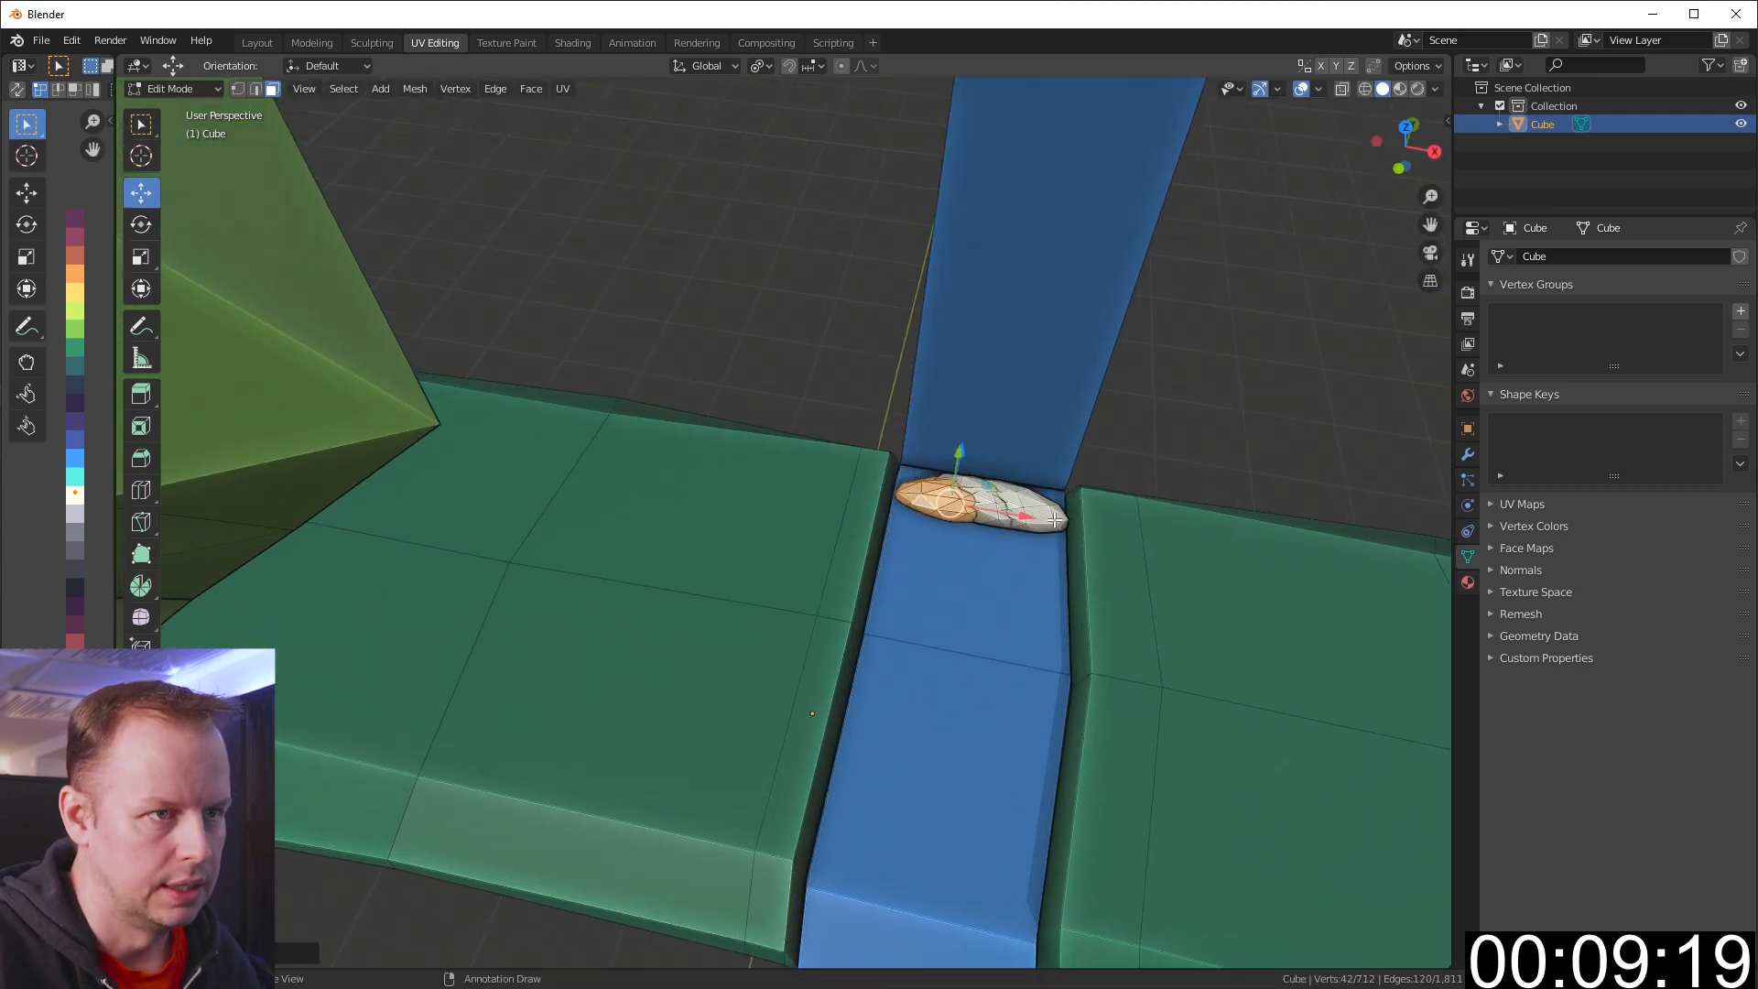
pyautogui.hotkey('shift', 'd')
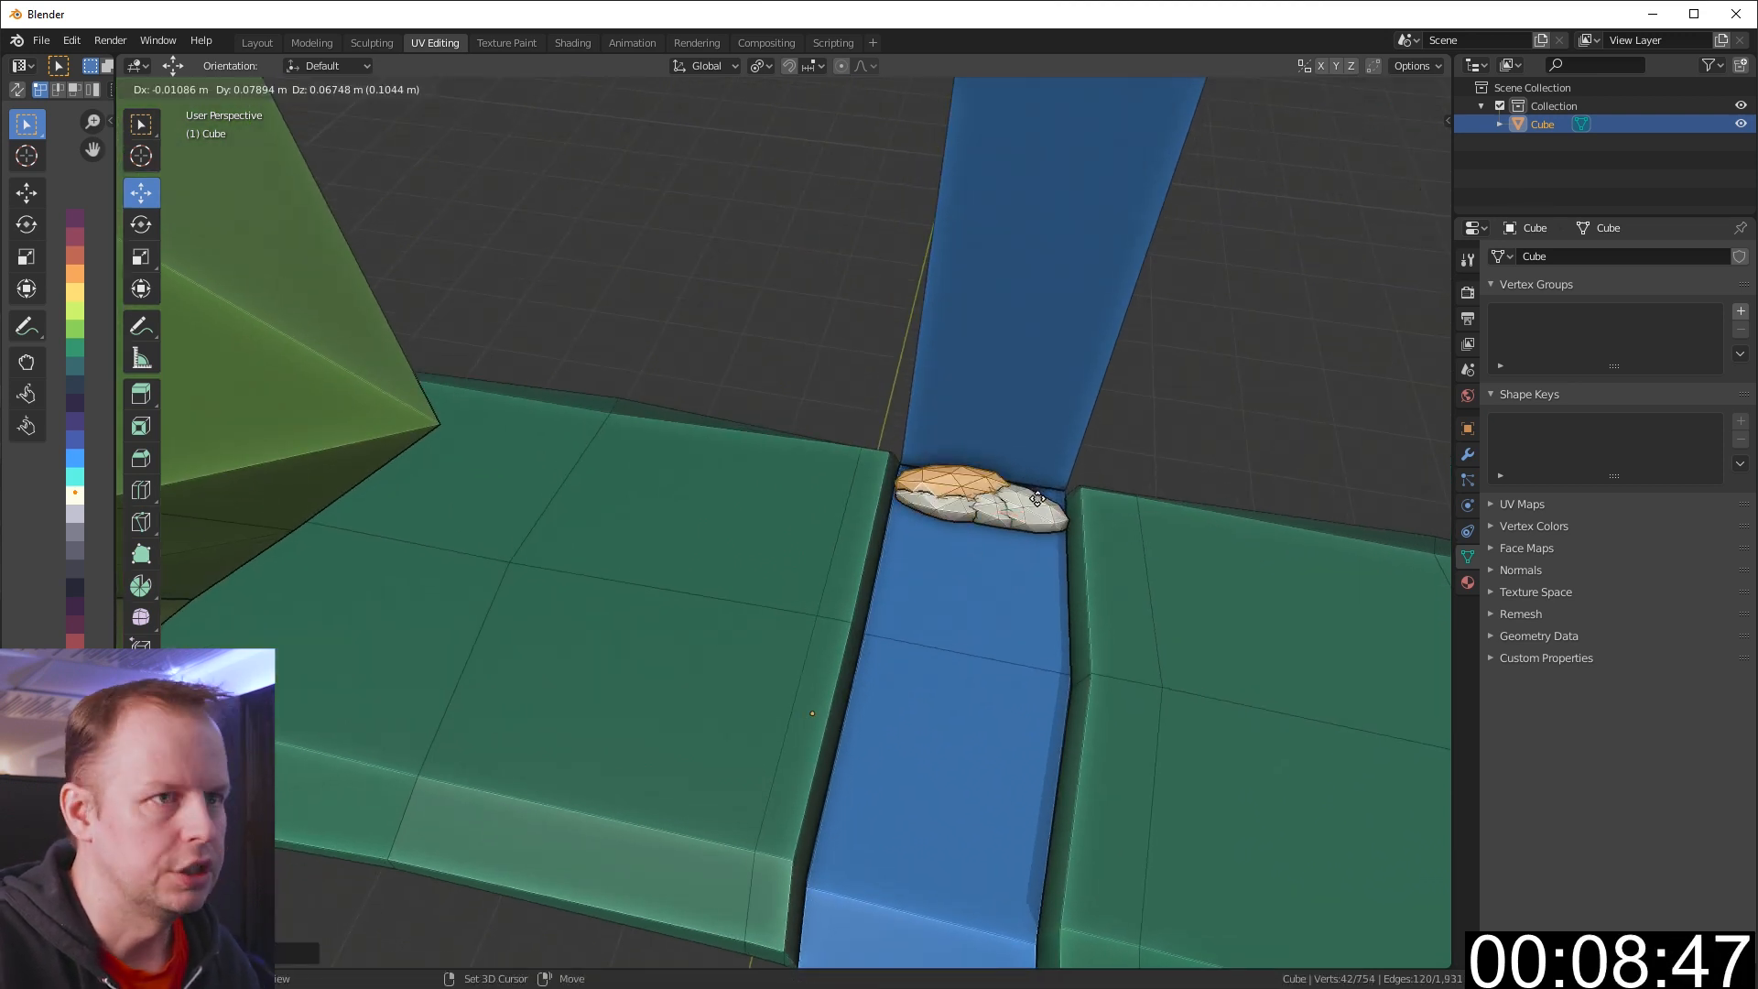
pyautogui.click(1050, 491)
pyautogui.hotkey('shift', 'd')
pyautogui.click(1128, 516)
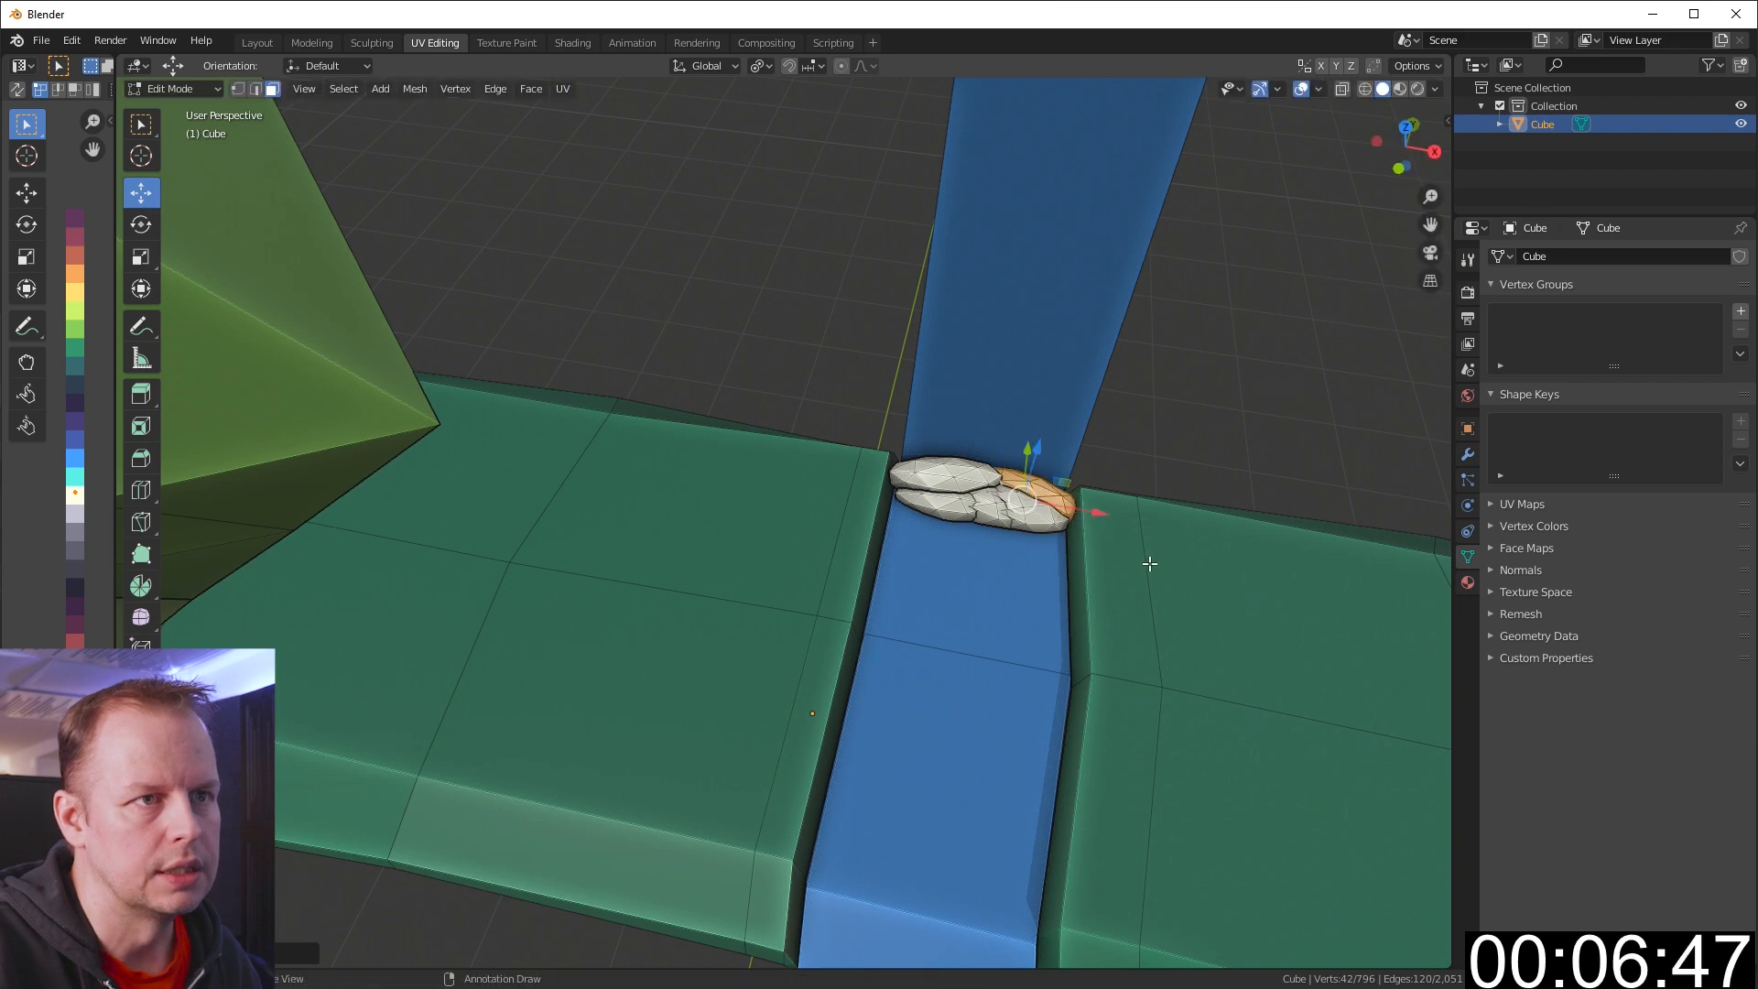
# Duplicate a gray rock onto the grass on each side of the stream, rotate the second copy, adjust its position and deselect everything
pyautogui.click(509, 673)
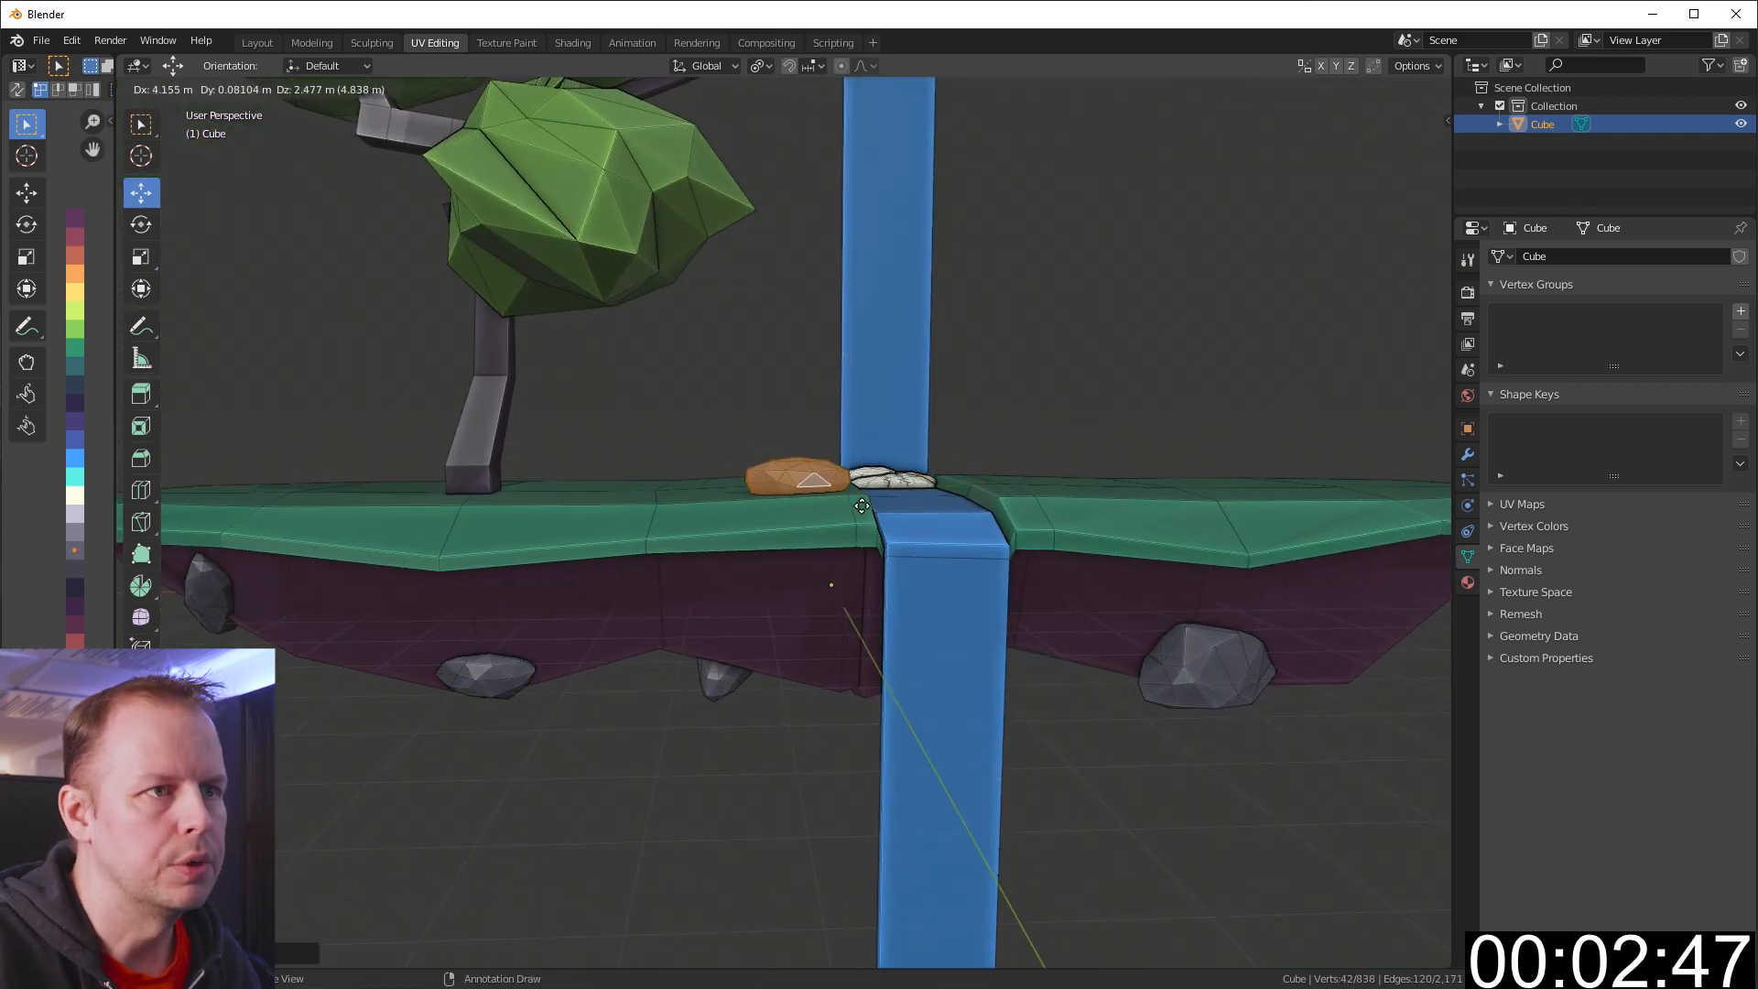
pyautogui.press('g')
pyautogui.click(993, 550)
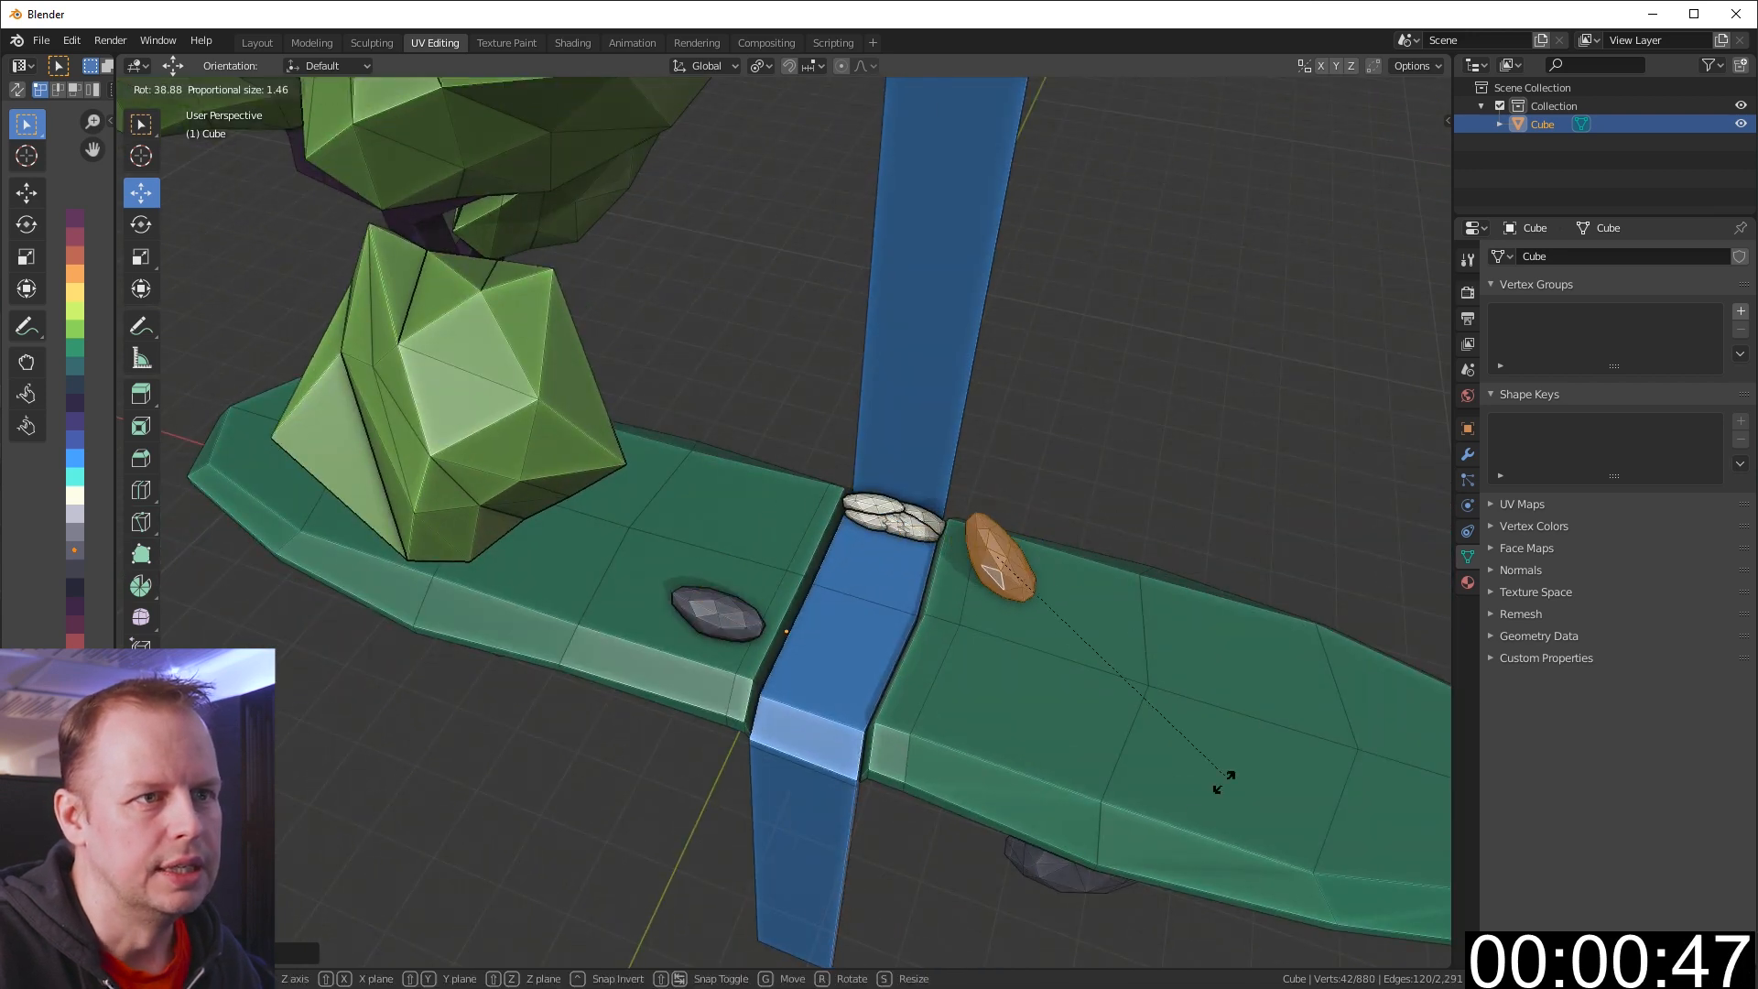
pyautogui.press('r')
pyautogui.click(1007, 540)
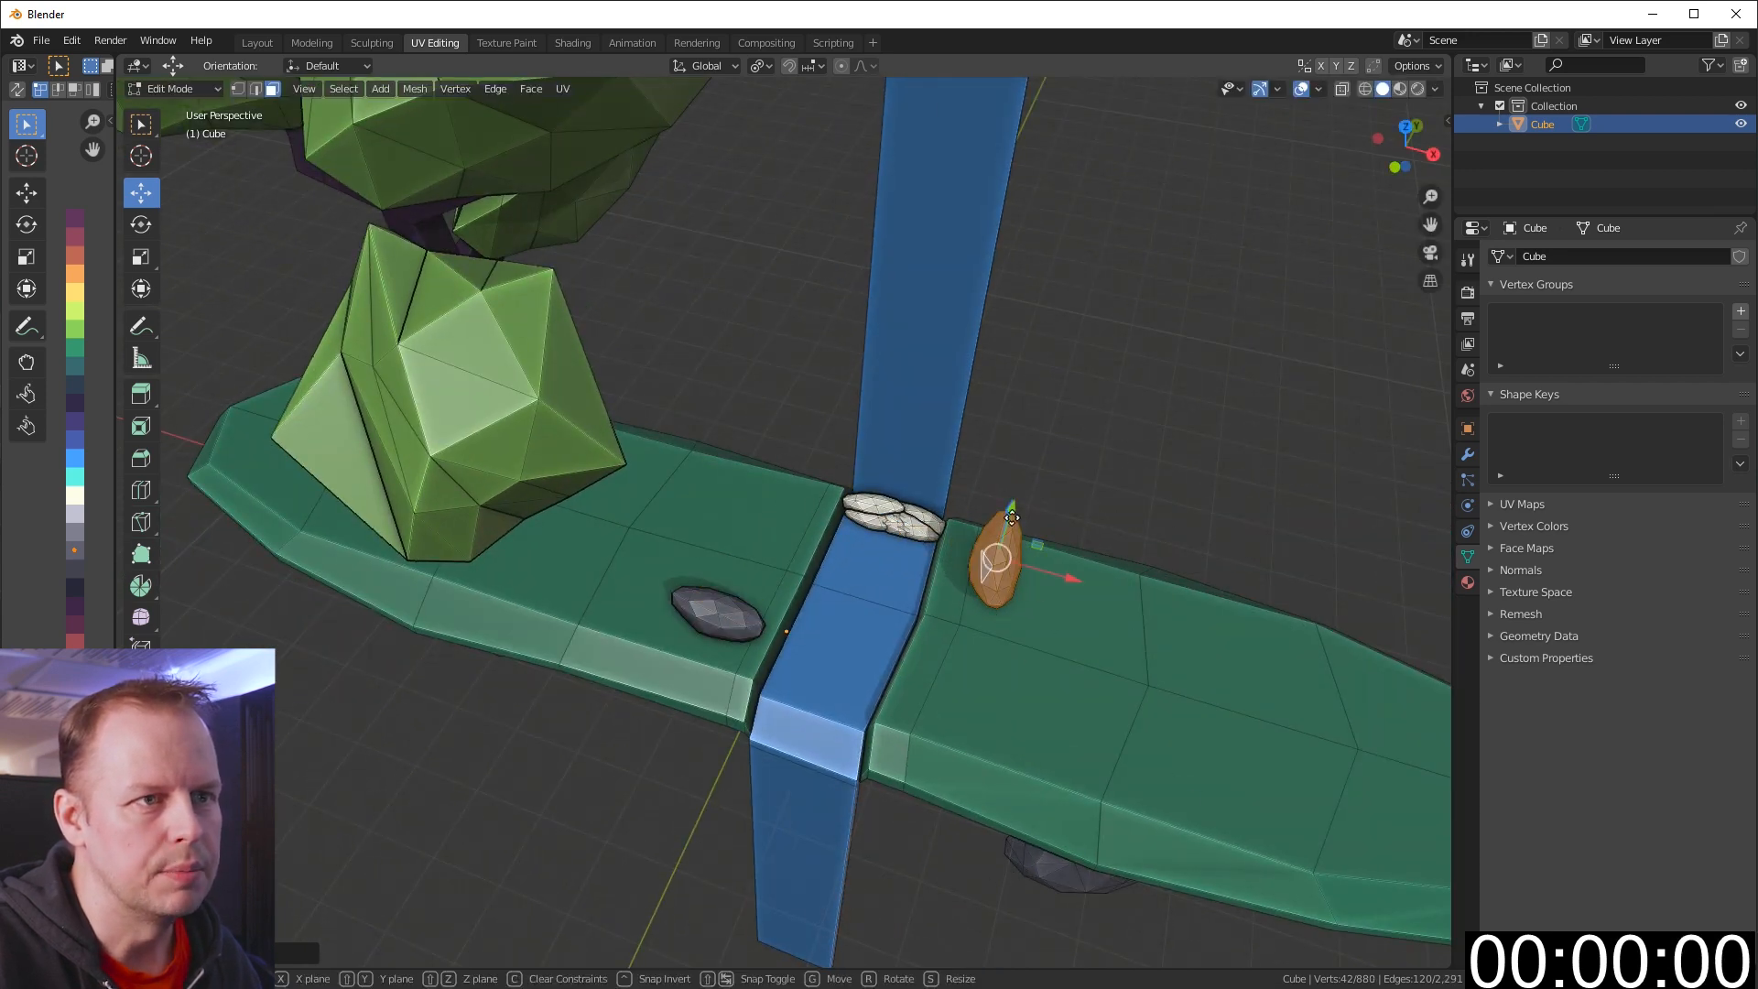
pyautogui.moveTo(1012, 517); pyautogui.dragTo(1007, 536)
pyautogui.moveTo(1102, 623); pyautogui.dragTo(1064, 574, button='middle')
pyautogui.scroll(-3, 1147, 568)
pyautogui.hotkey('alt', 'a')
# Examine the island, tree, rocks, stream and waterfalls from several angles and distances
pyautogui.scroll(-2, 1139, 577)
pyautogui.scroll(3, 1075, 558)
pyautogui.scroll(1, 988, 646)
pyautogui.keyDown('shift'); pyautogui.moveTo(1067, 435); pyautogui.dragTo(1024, 593, button='middle'); pyautogui.keyUp('shift')
pyautogui.scroll(2, 1004, 608)
pyautogui.scroll(-2, 1001, 608)
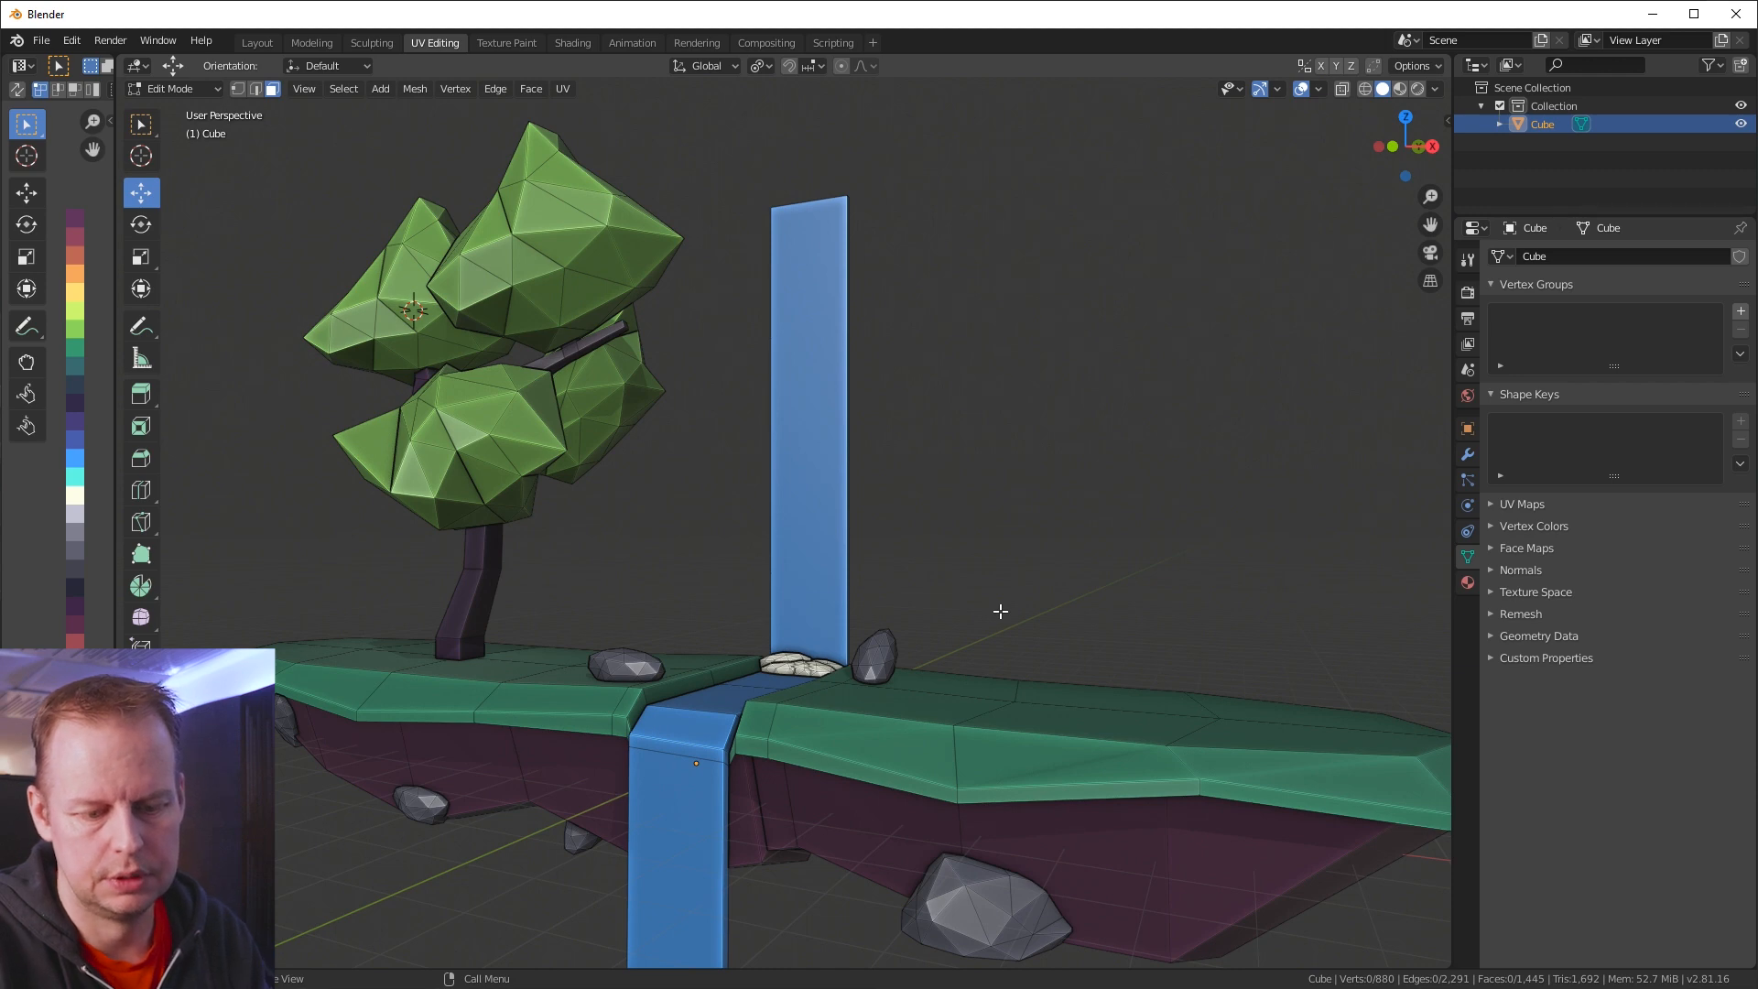
pyautogui.moveTo(509, 485); pyautogui.dragTo(645, 522, button='middle')
pyautogui.scroll(-1, 616, 491)
pyautogui.scroll(-2, 1010, 601)
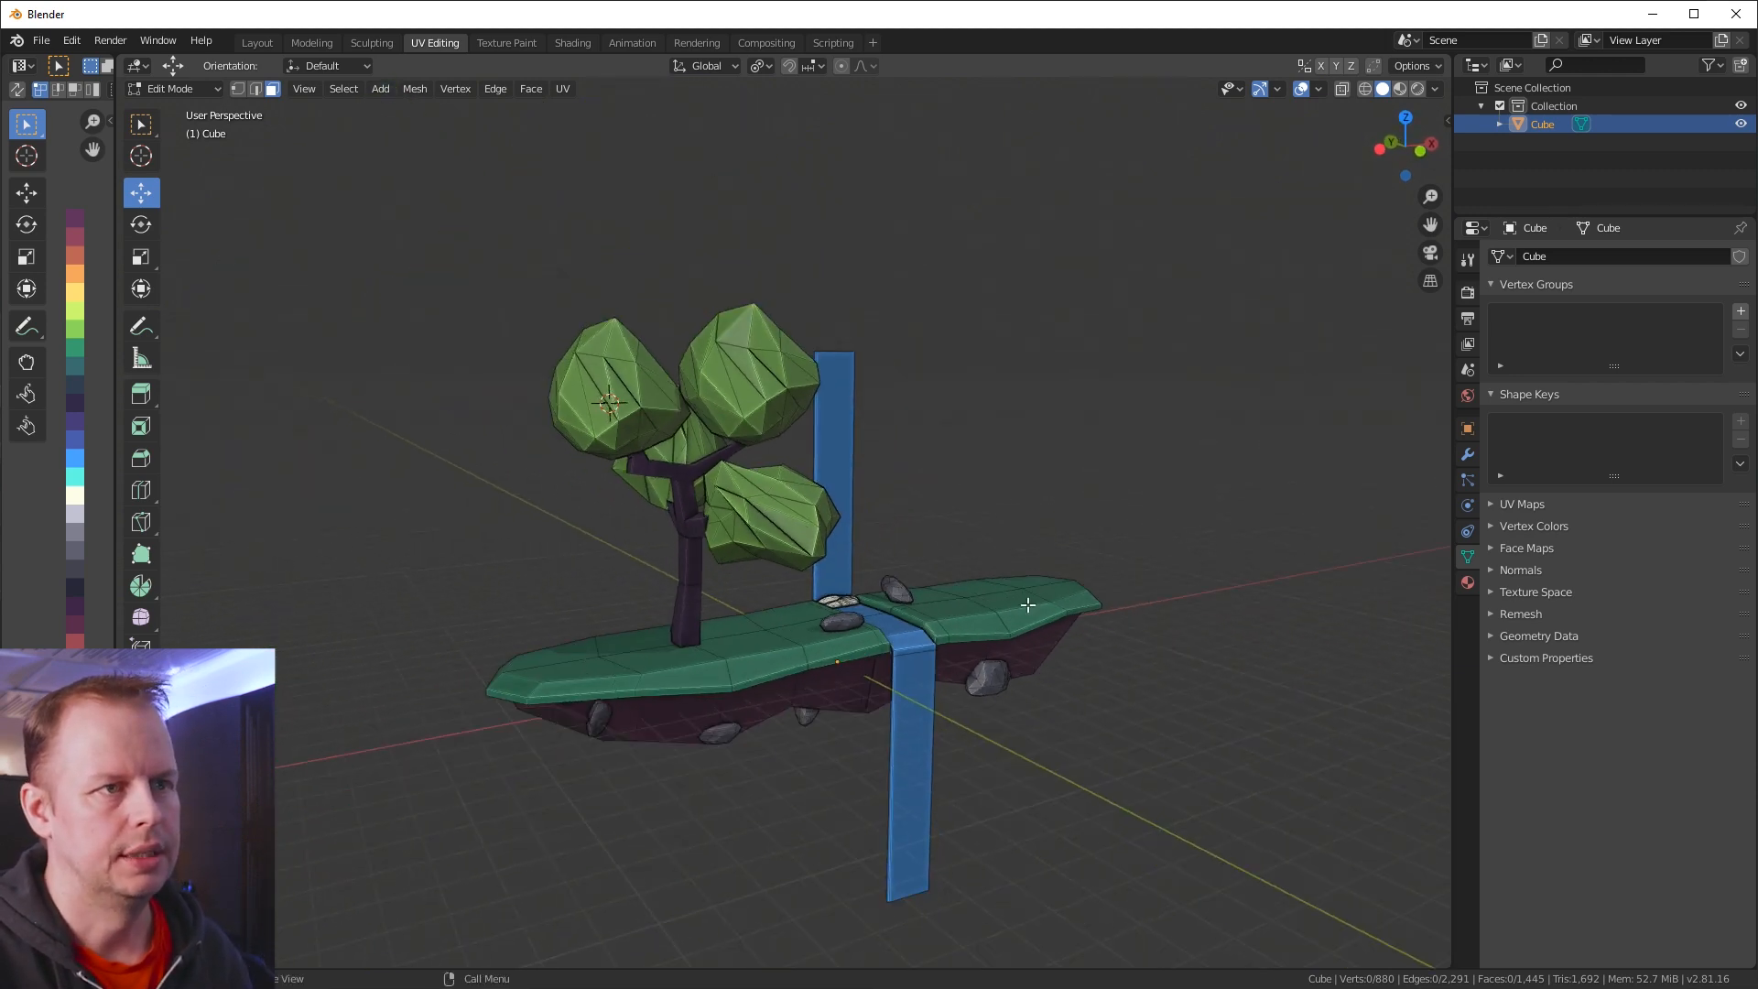
pyautogui.scroll(6, 1009, 601)
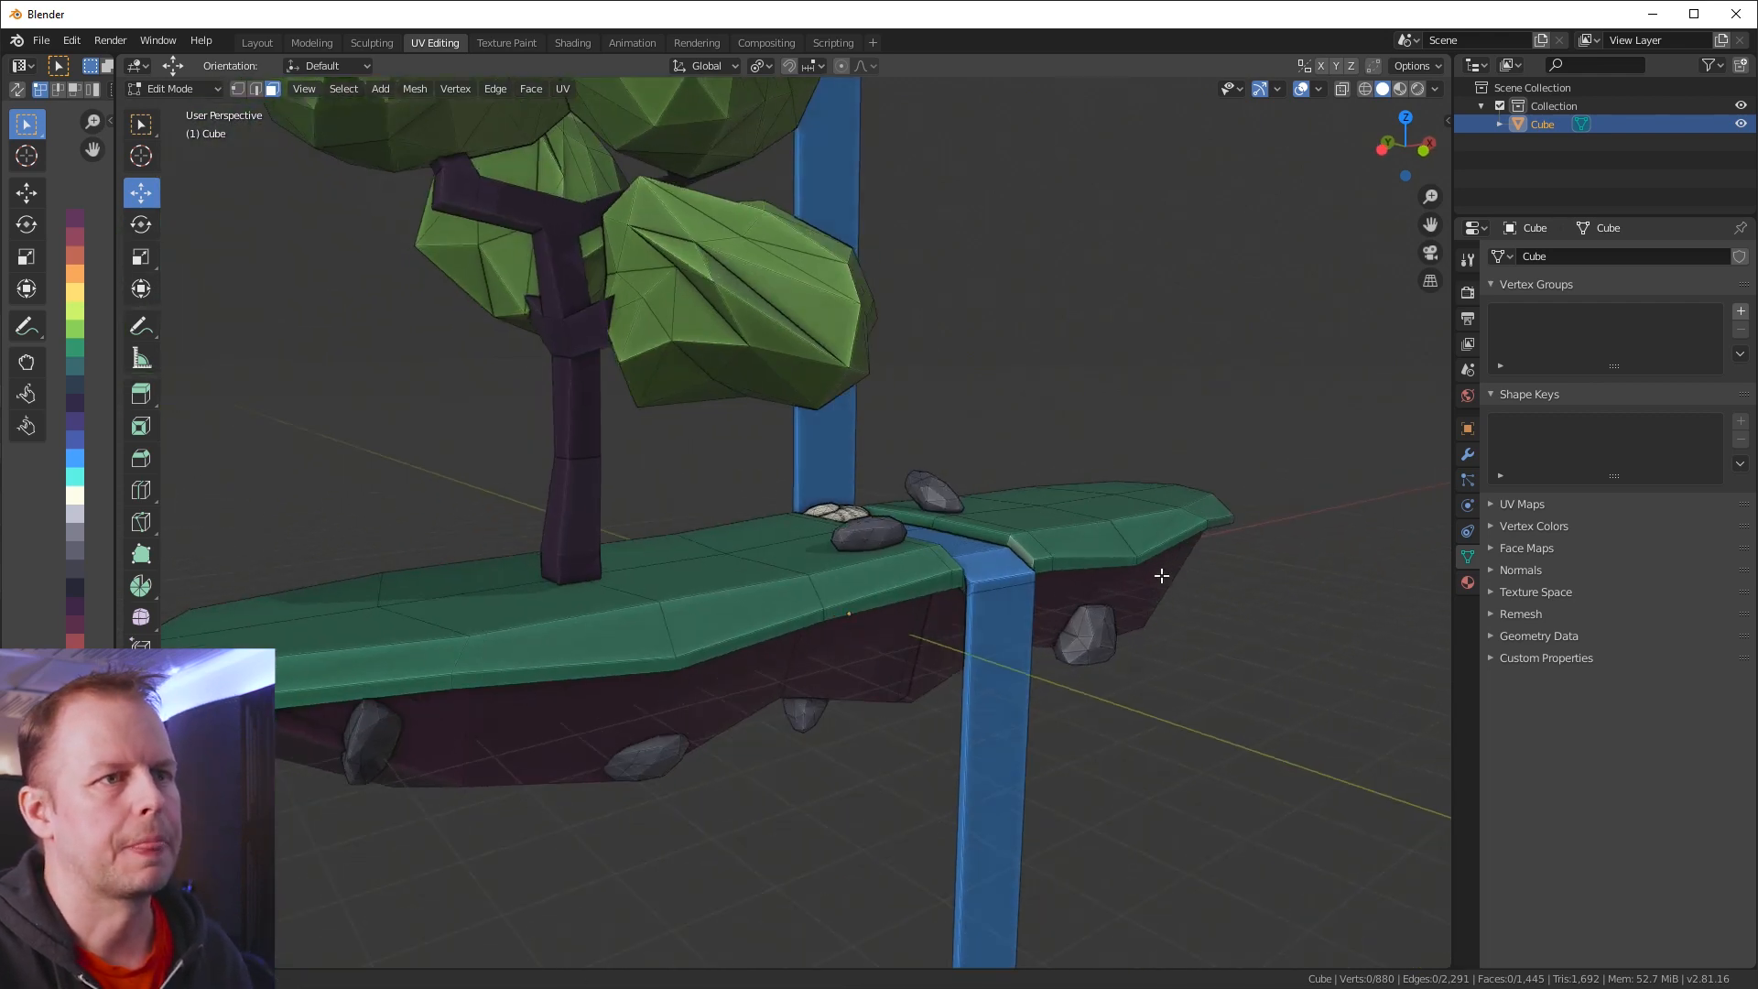
pyautogui.moveTo(1161, 575); pyautogui.dragTo(873, 696, button='middle')
pyautogui.moveTo(706, 677); pyautogui.dragTo(924, 533, button='middle')
pyautogui.scroll(3, 935, 527)
pyautogui.scroll(-3, 974, 547)
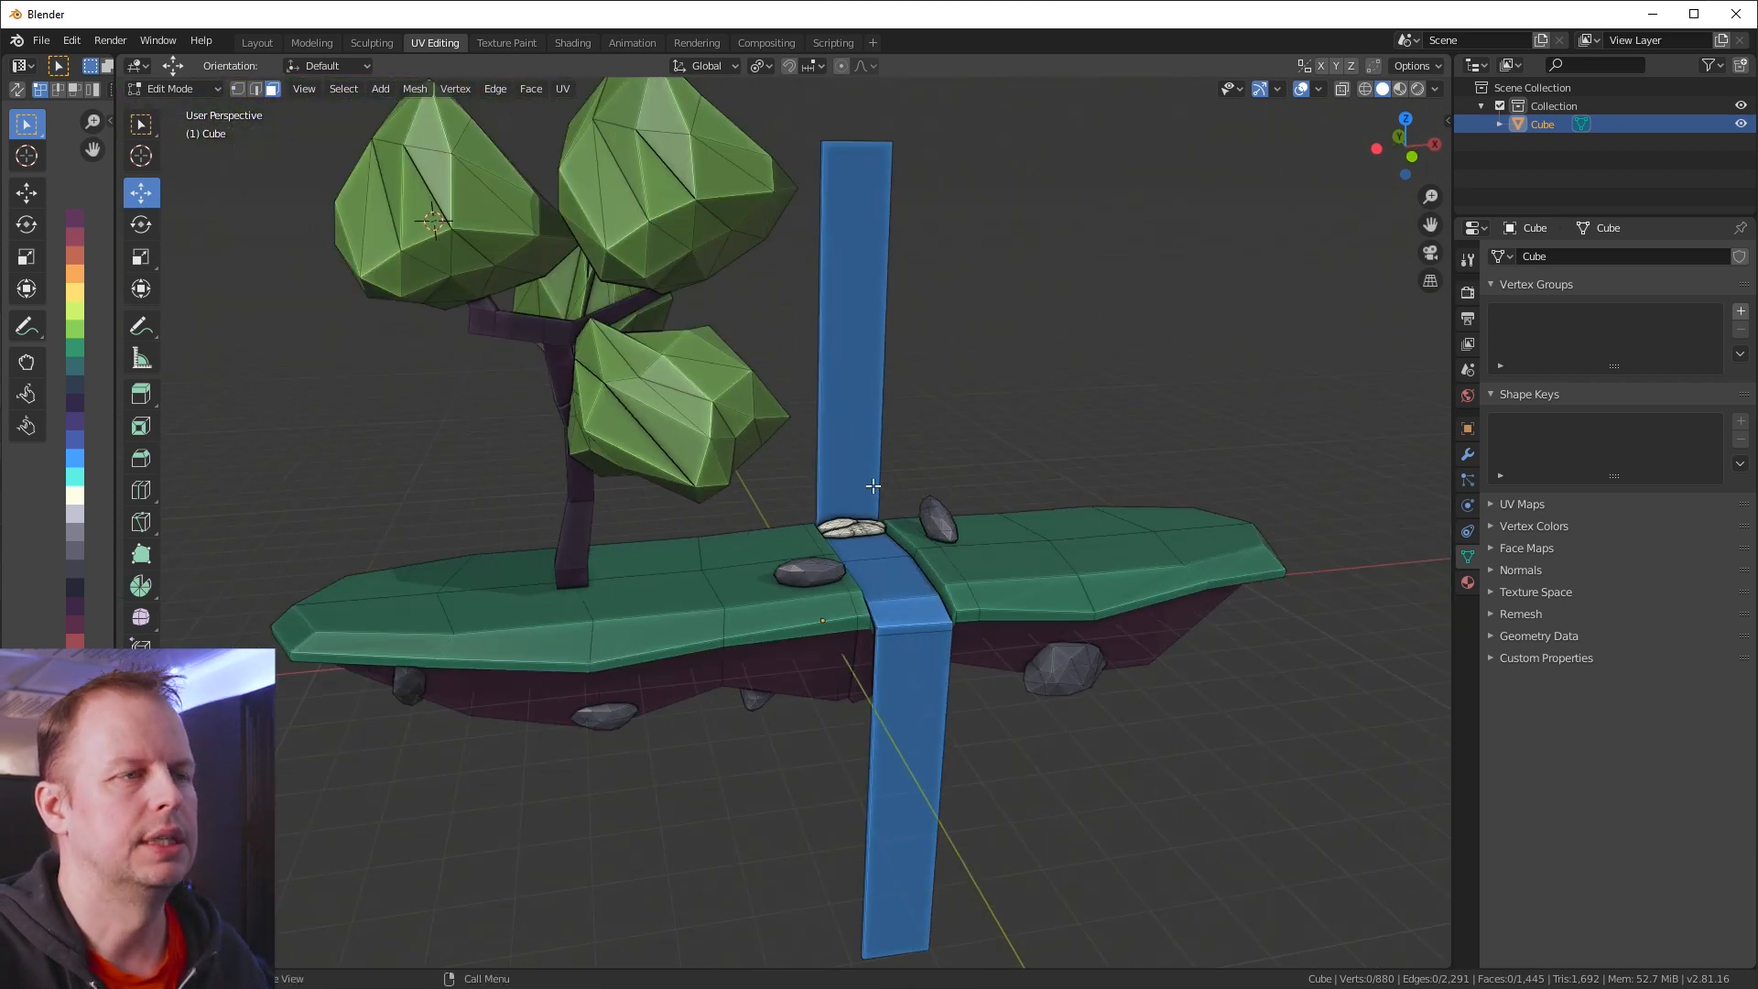
pyautogui.scroll(-2, 711, 227)
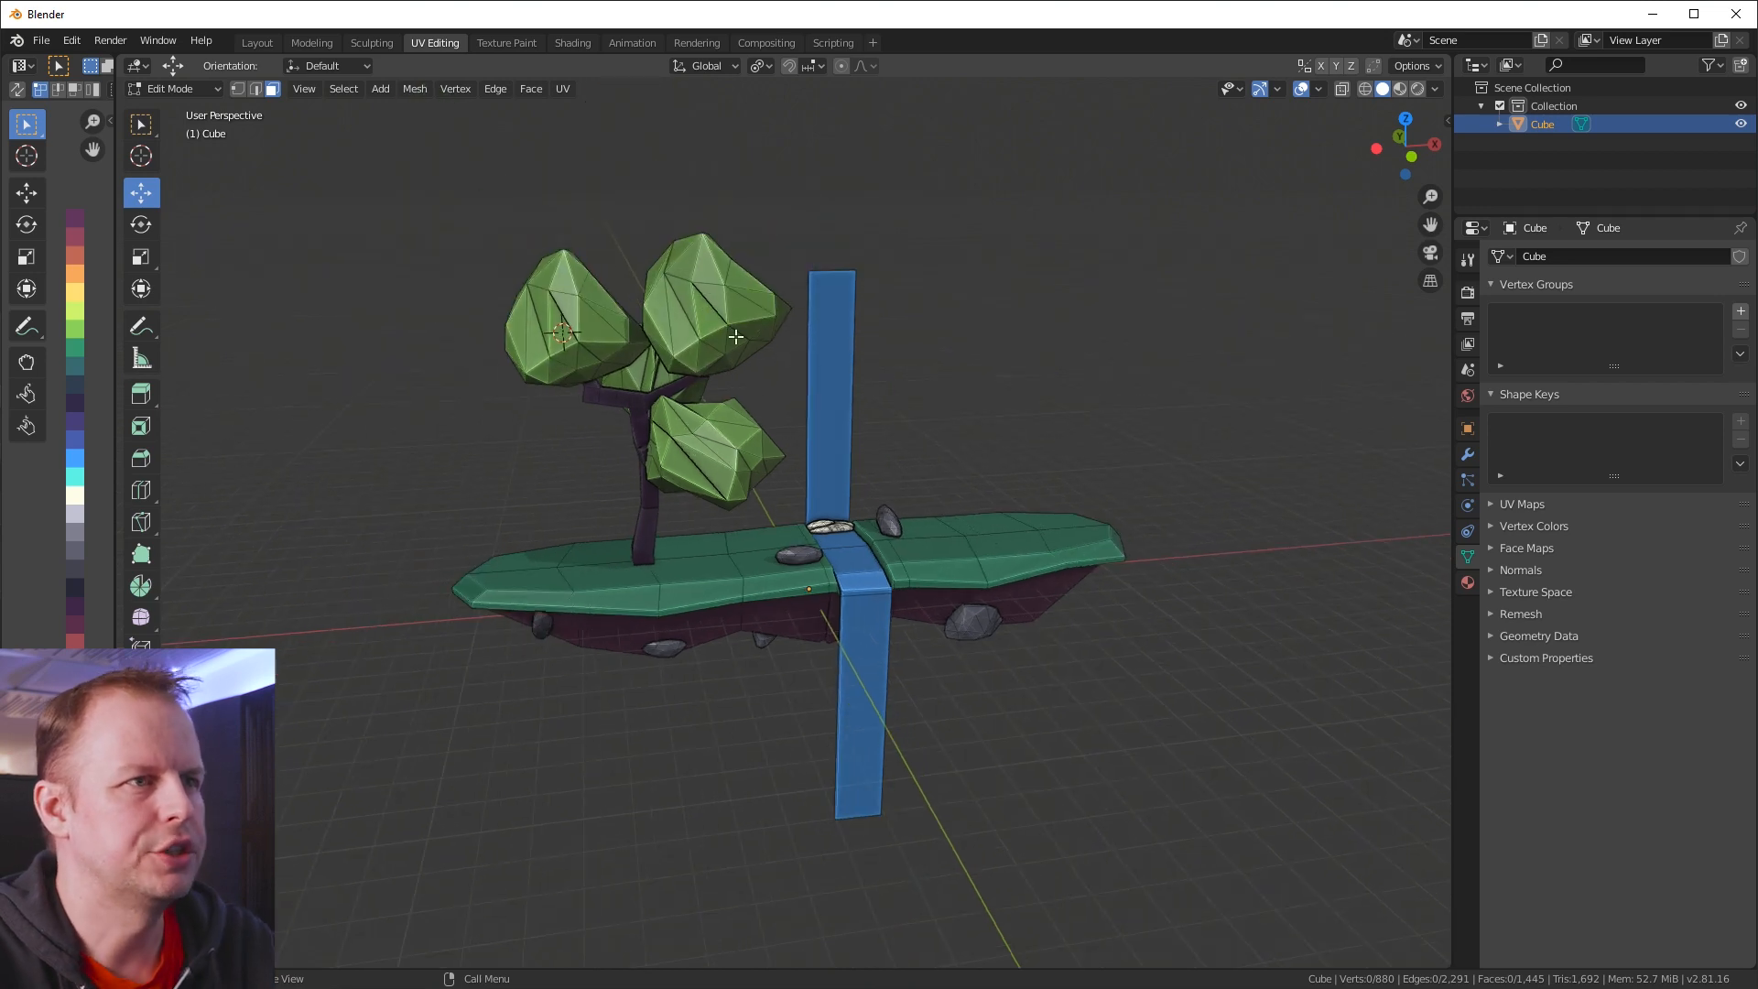
pyautogui.scroll(8, 829, 392)
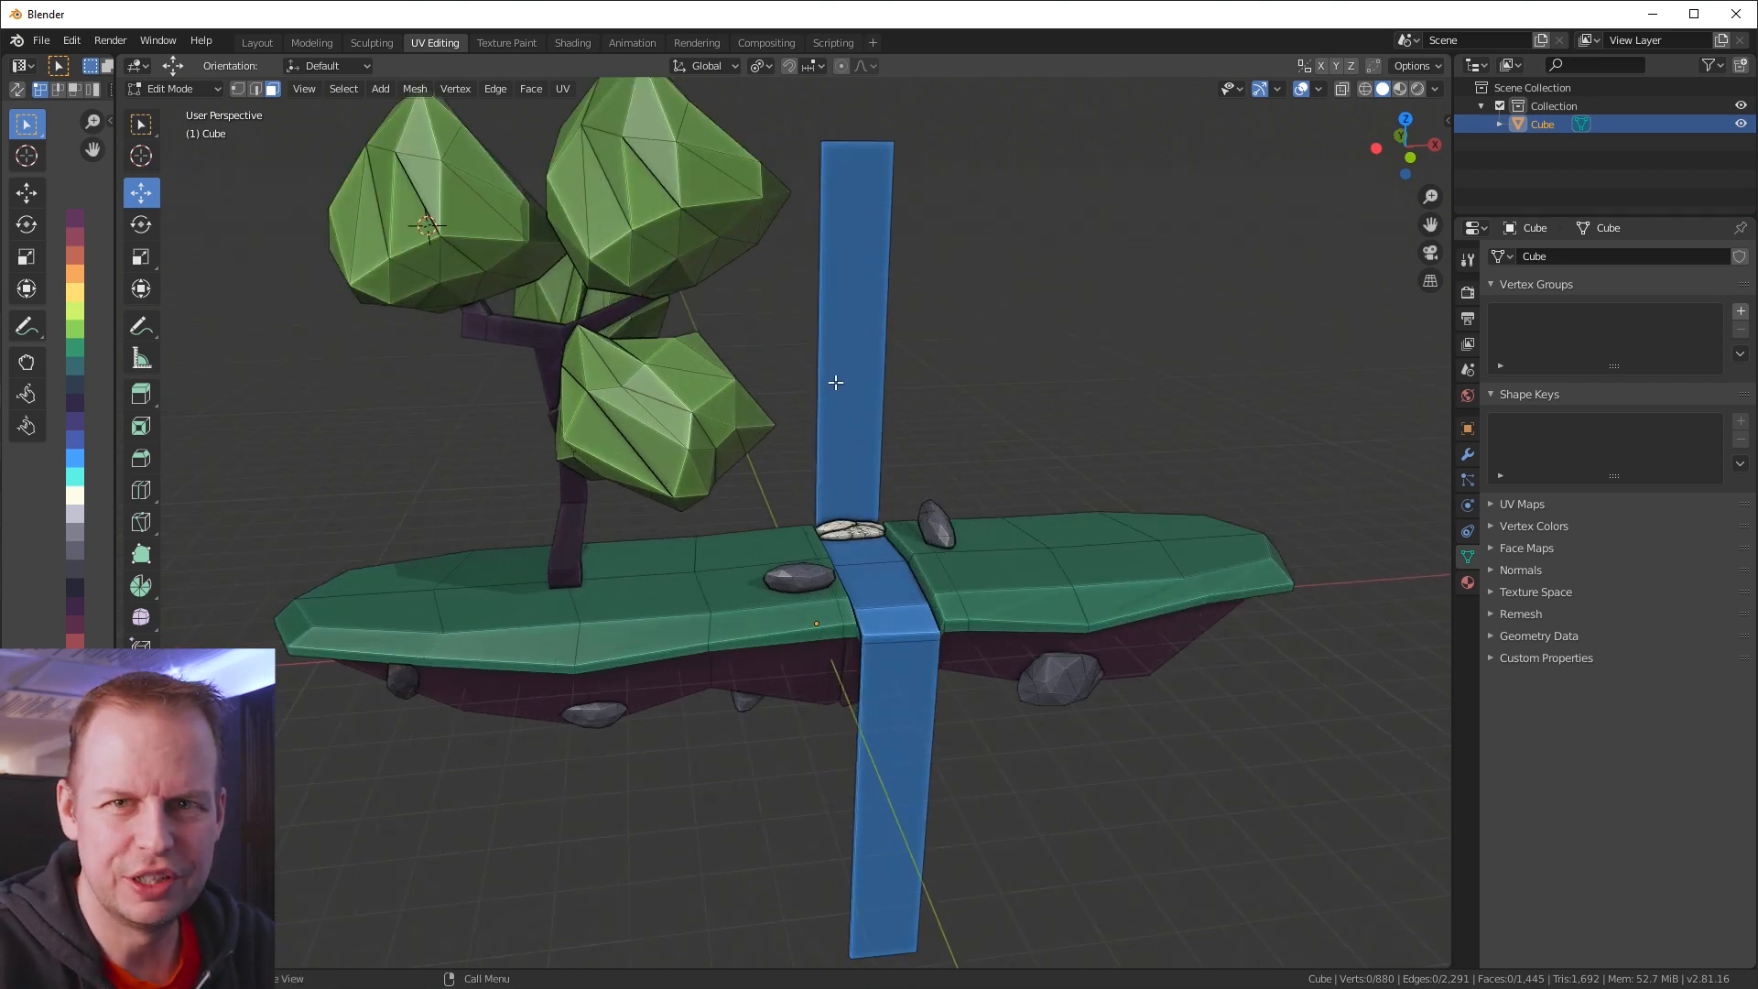
pyautogui.scroll(-6, 843, 402)
pyautogui.scroll(3, 950, 424)
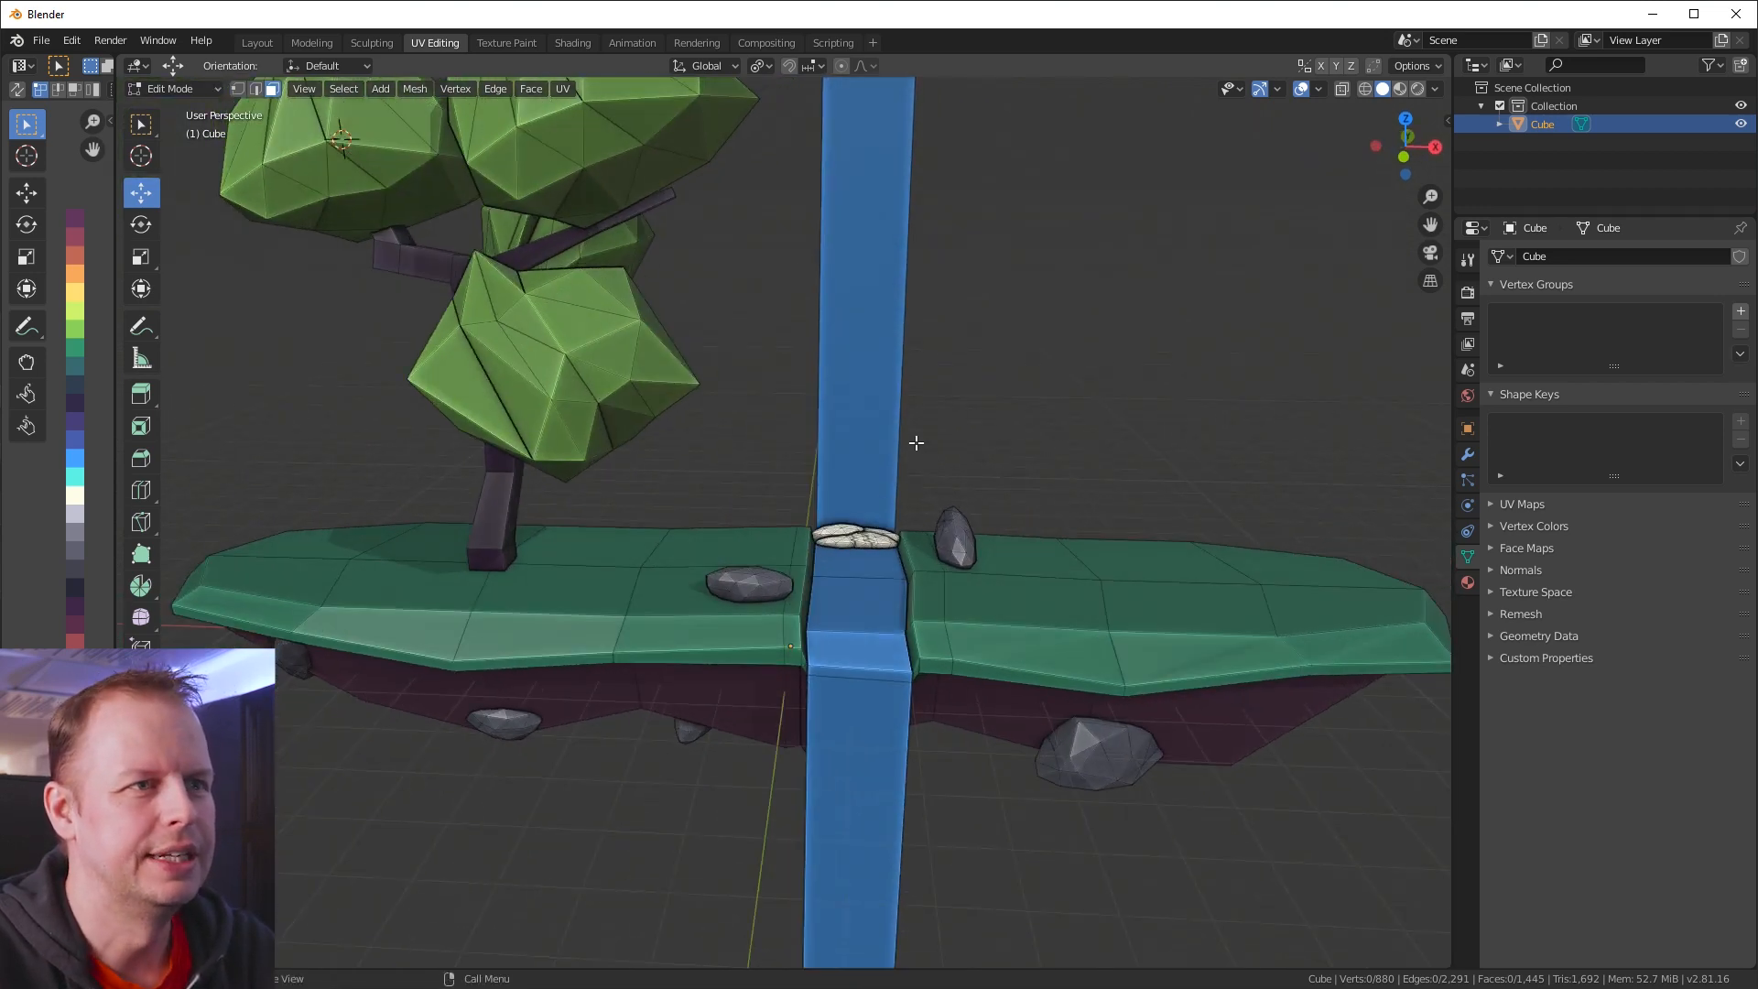
pyautogui.scroll(-2, 897, 531)
pyautogui.moveTo(902, 533)
pyautogui.mouseDown(button='middle')
pyautogui.moveTo(990, 569)
pyautogui.moveTo(1106, 542)
pyautogui.moveTo(912, 535)
pyautogui.mouseUp(button='middle')
pyautogui.scroll(4, 971, 567)
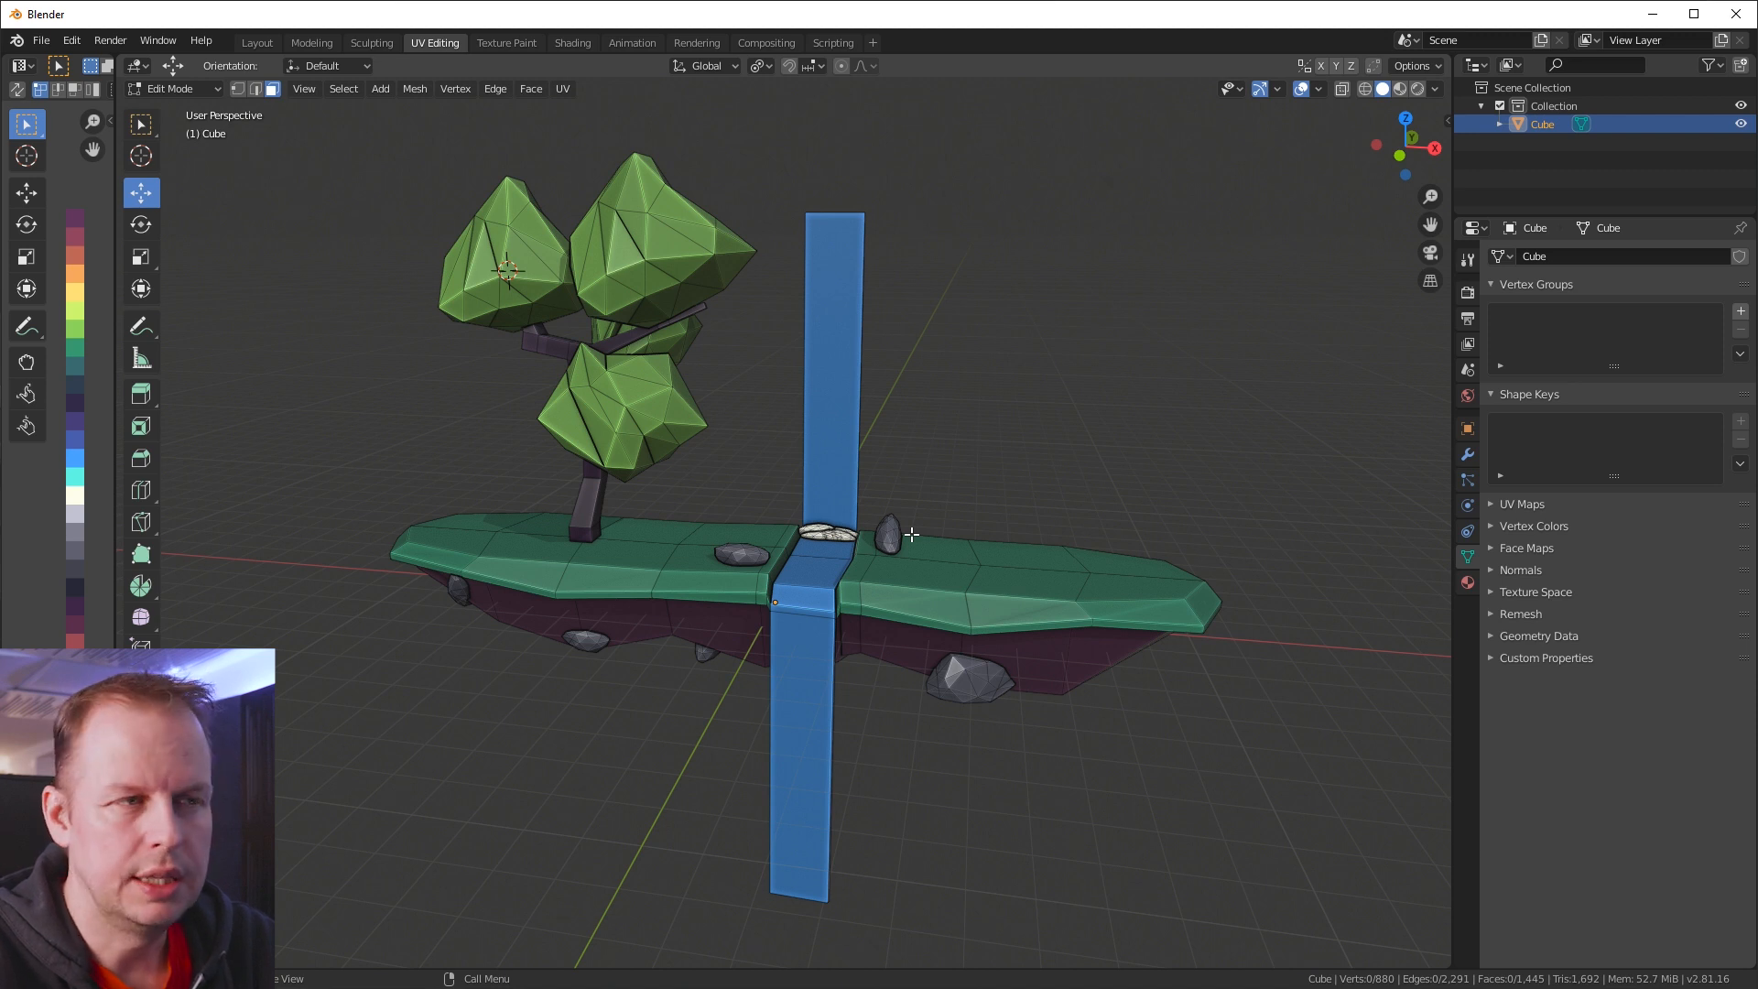
# Turn on proportional editing with the Smooth falloff, limited to connected geometry
pyautogui.click(843, 68)
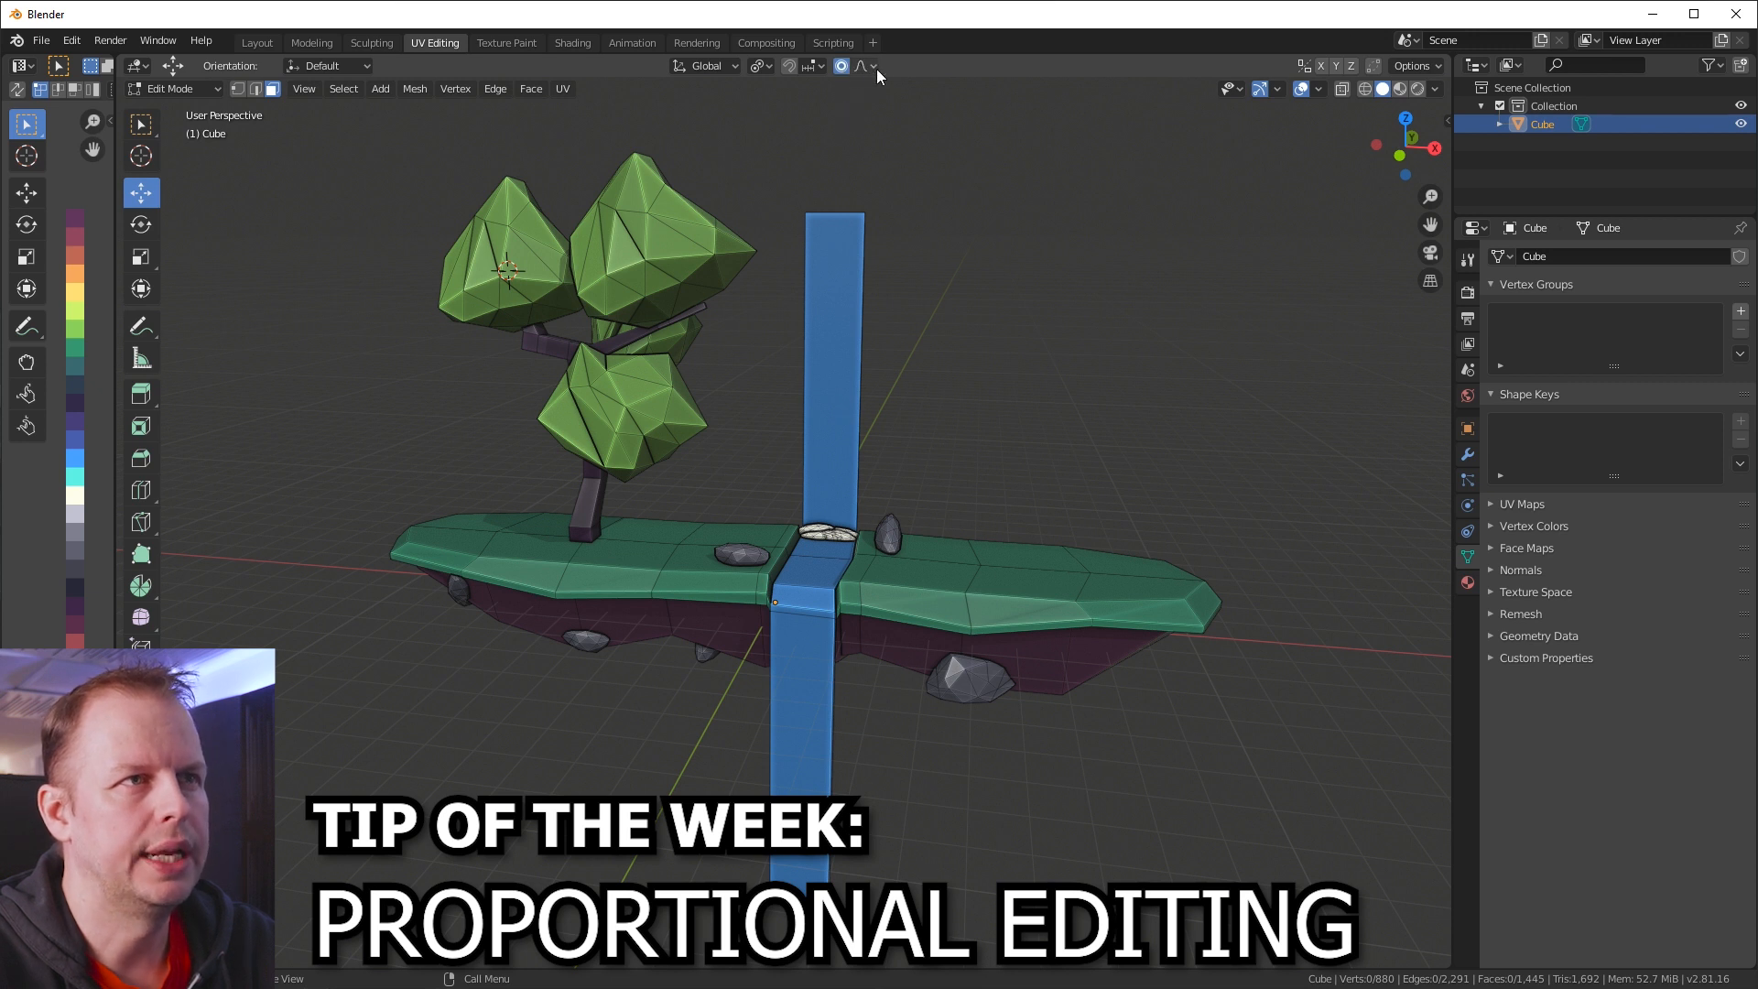
pyautogui.click(874, 67)
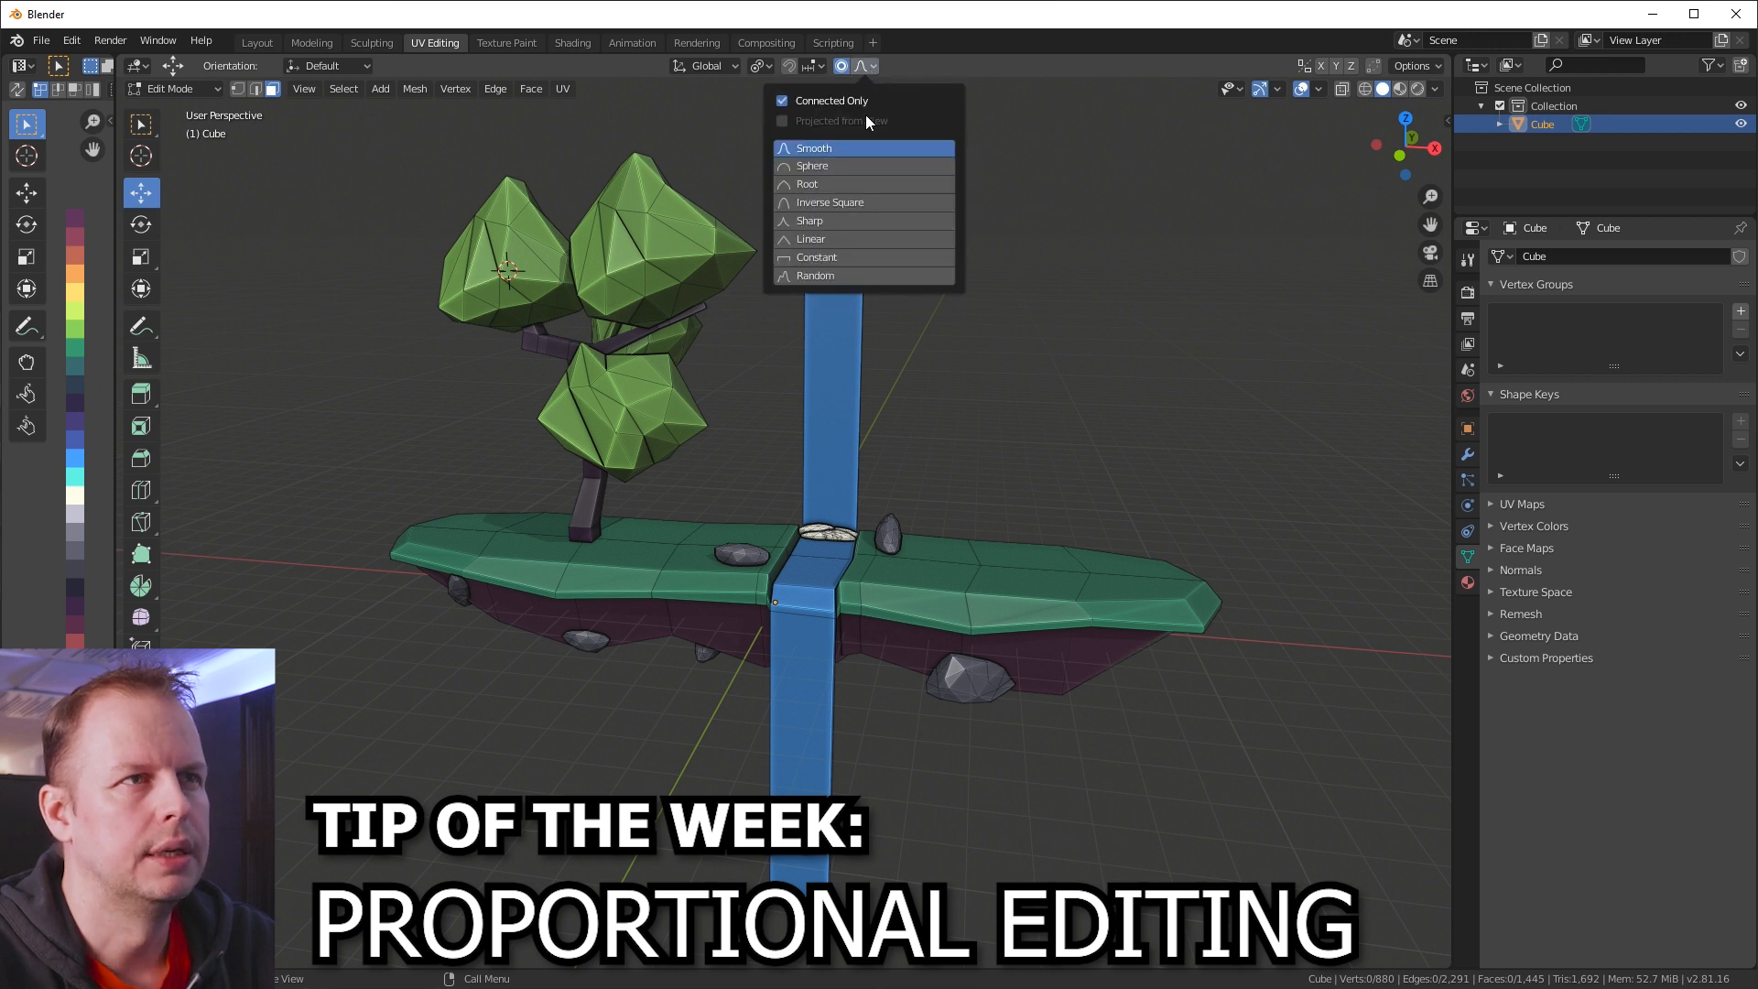
pyautogui.click(814, 147)
# Try moving the top vertex of the tree's tallest leaf clump with Smooth falloff and a proportional size of about 3.45
pyautogui.press('1')
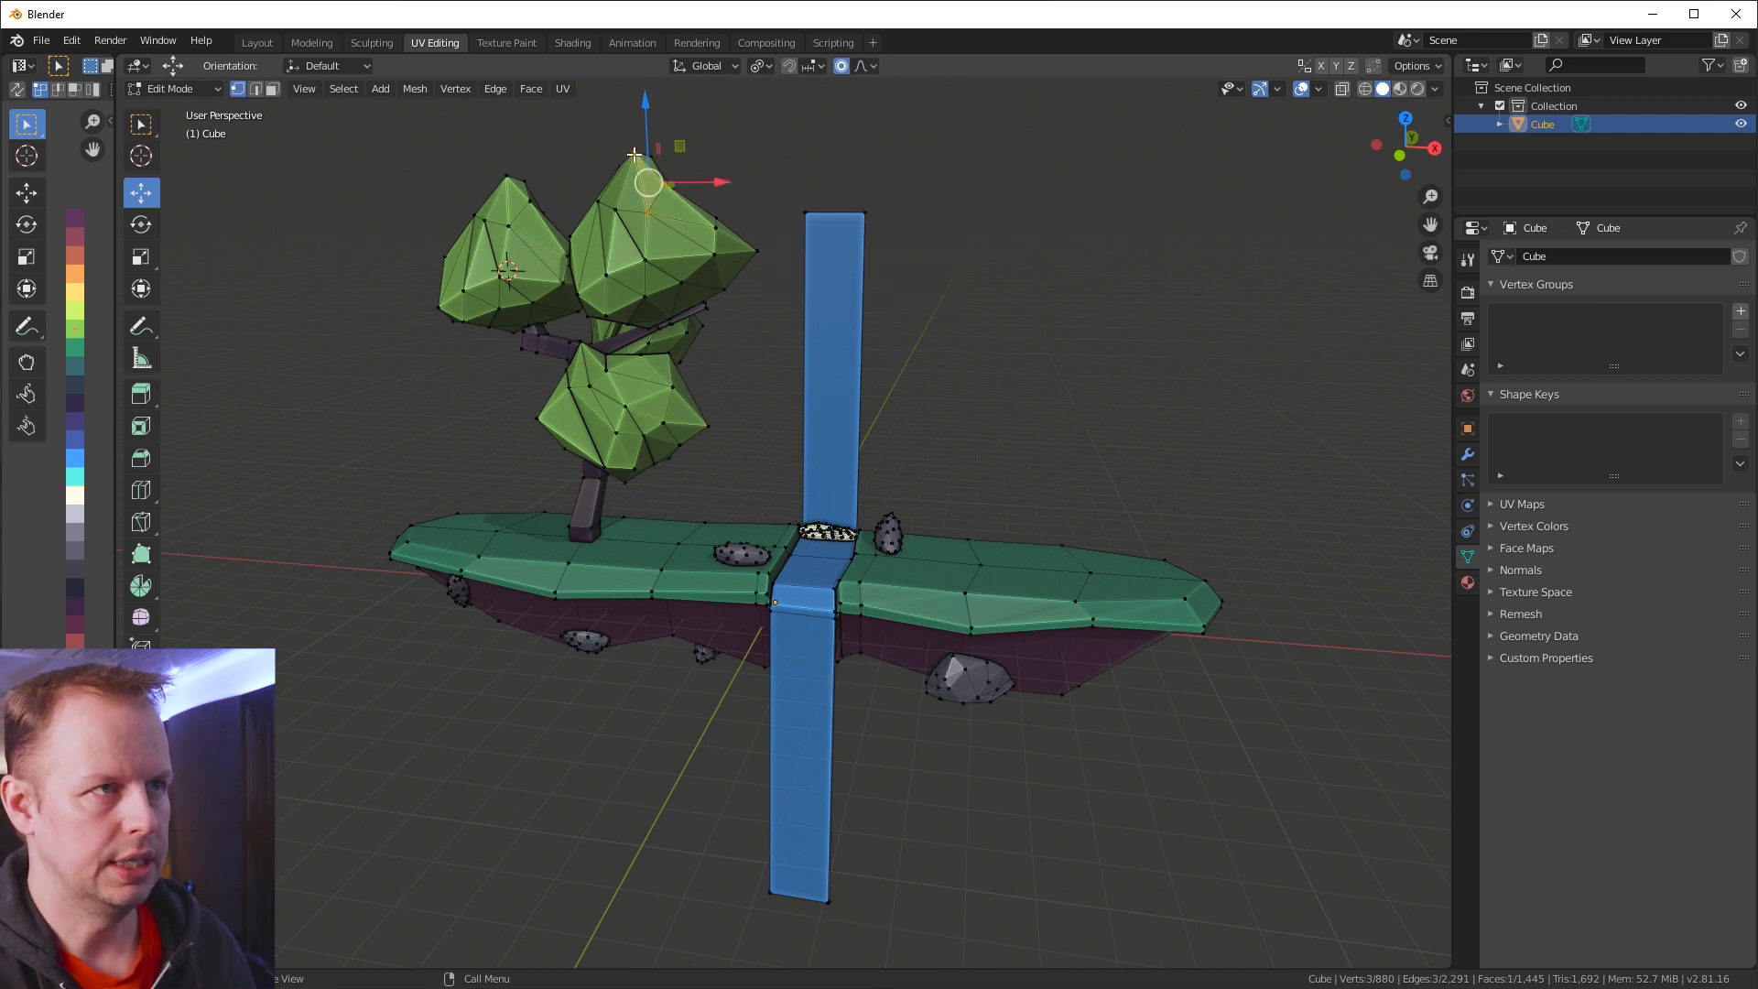
pyautogui.press('g')
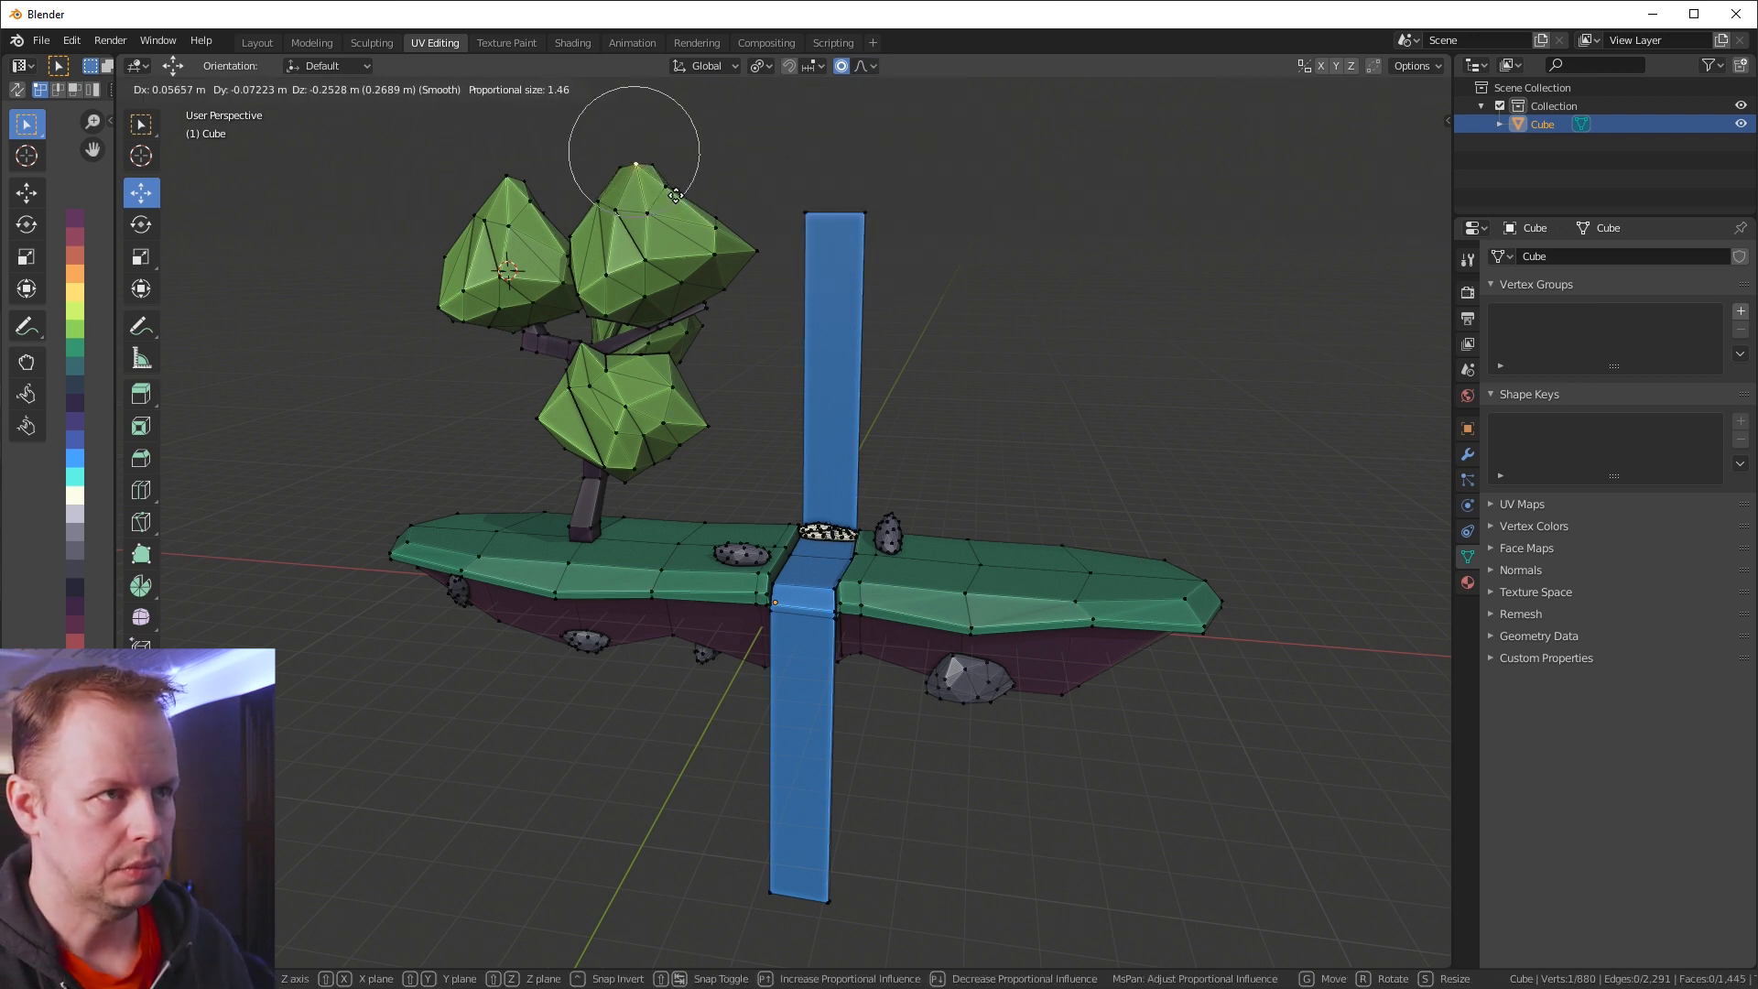
pyautogui.scroll(-8, 674, 196)
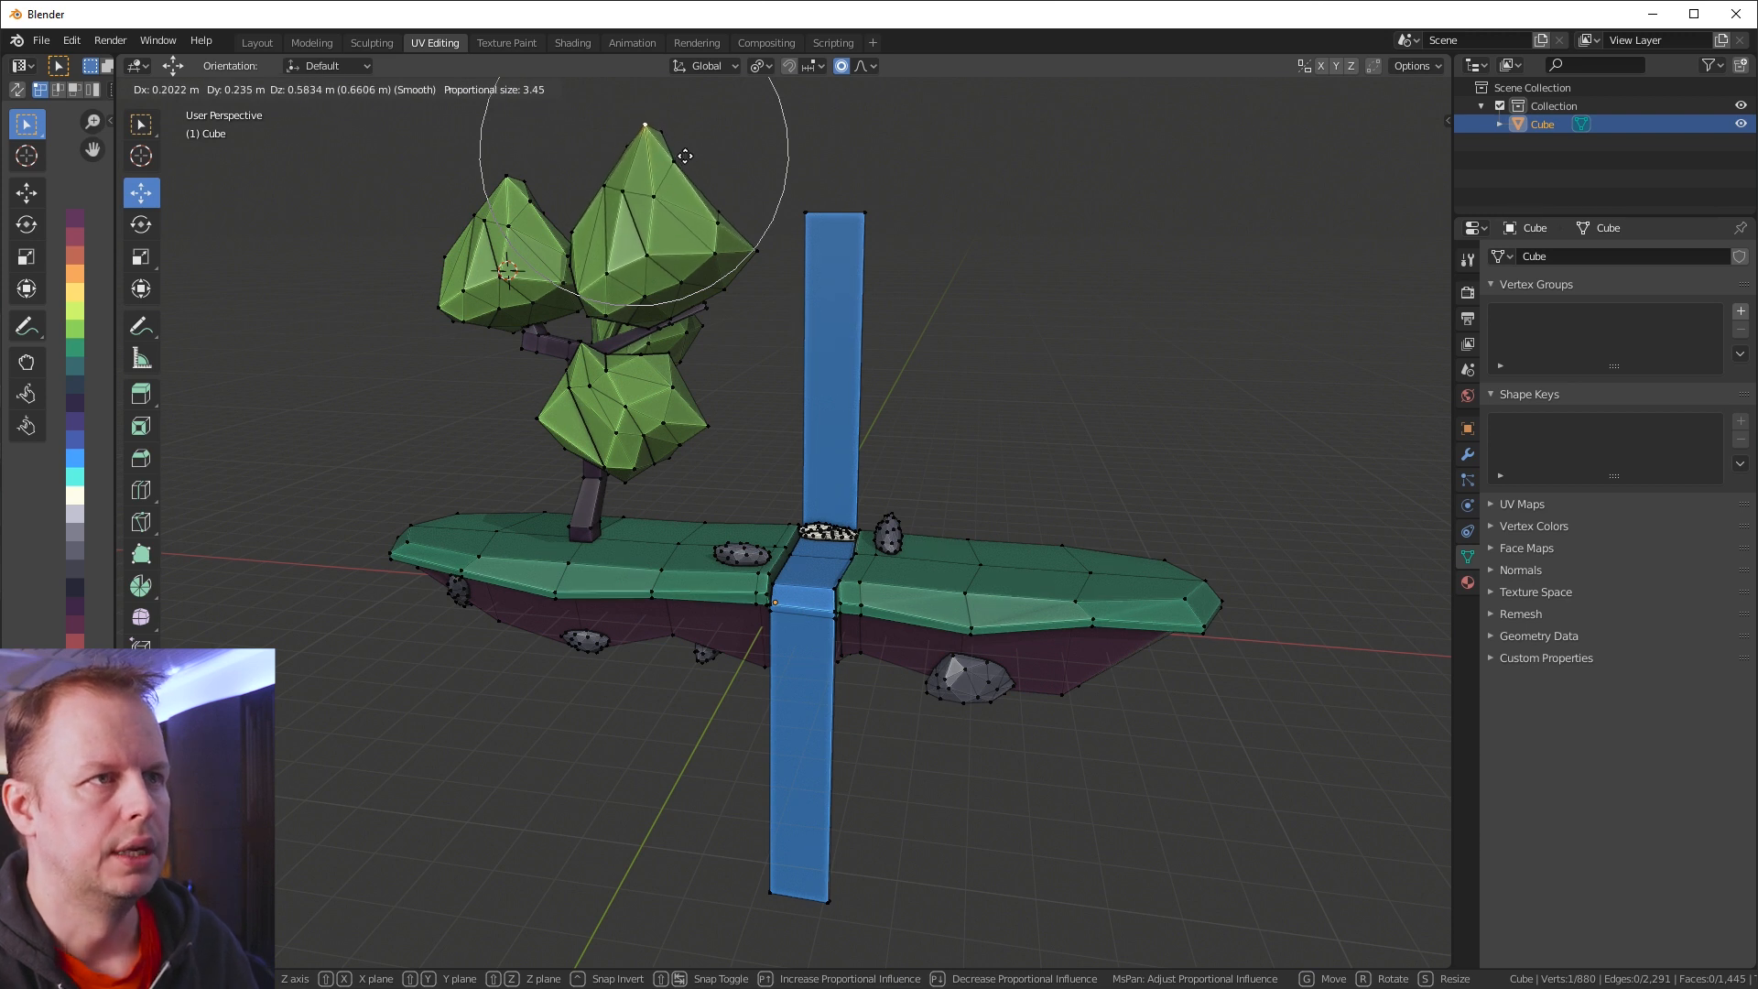
pyautogui.press('Escape')
# Switch the proportional falloff to Random and try moving the same top leaf vertex with a proportional size of about 5.05
pyautogui.click(871, 66)
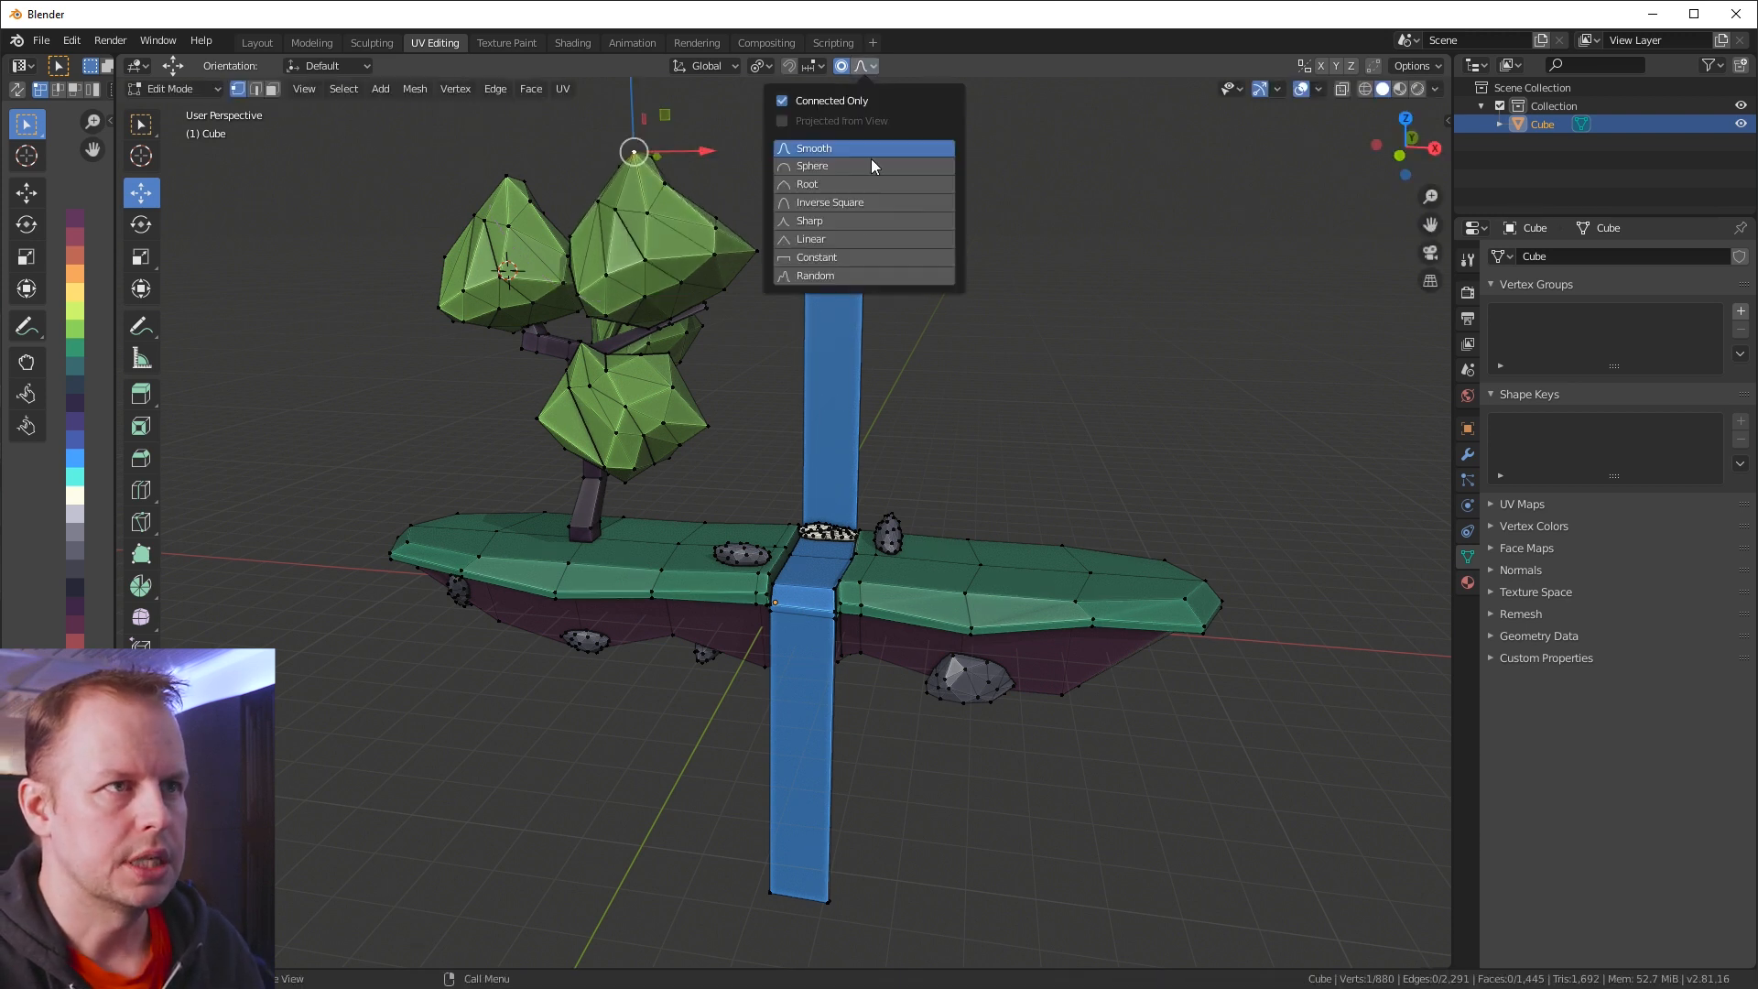
pyautogui.click(841, 274)
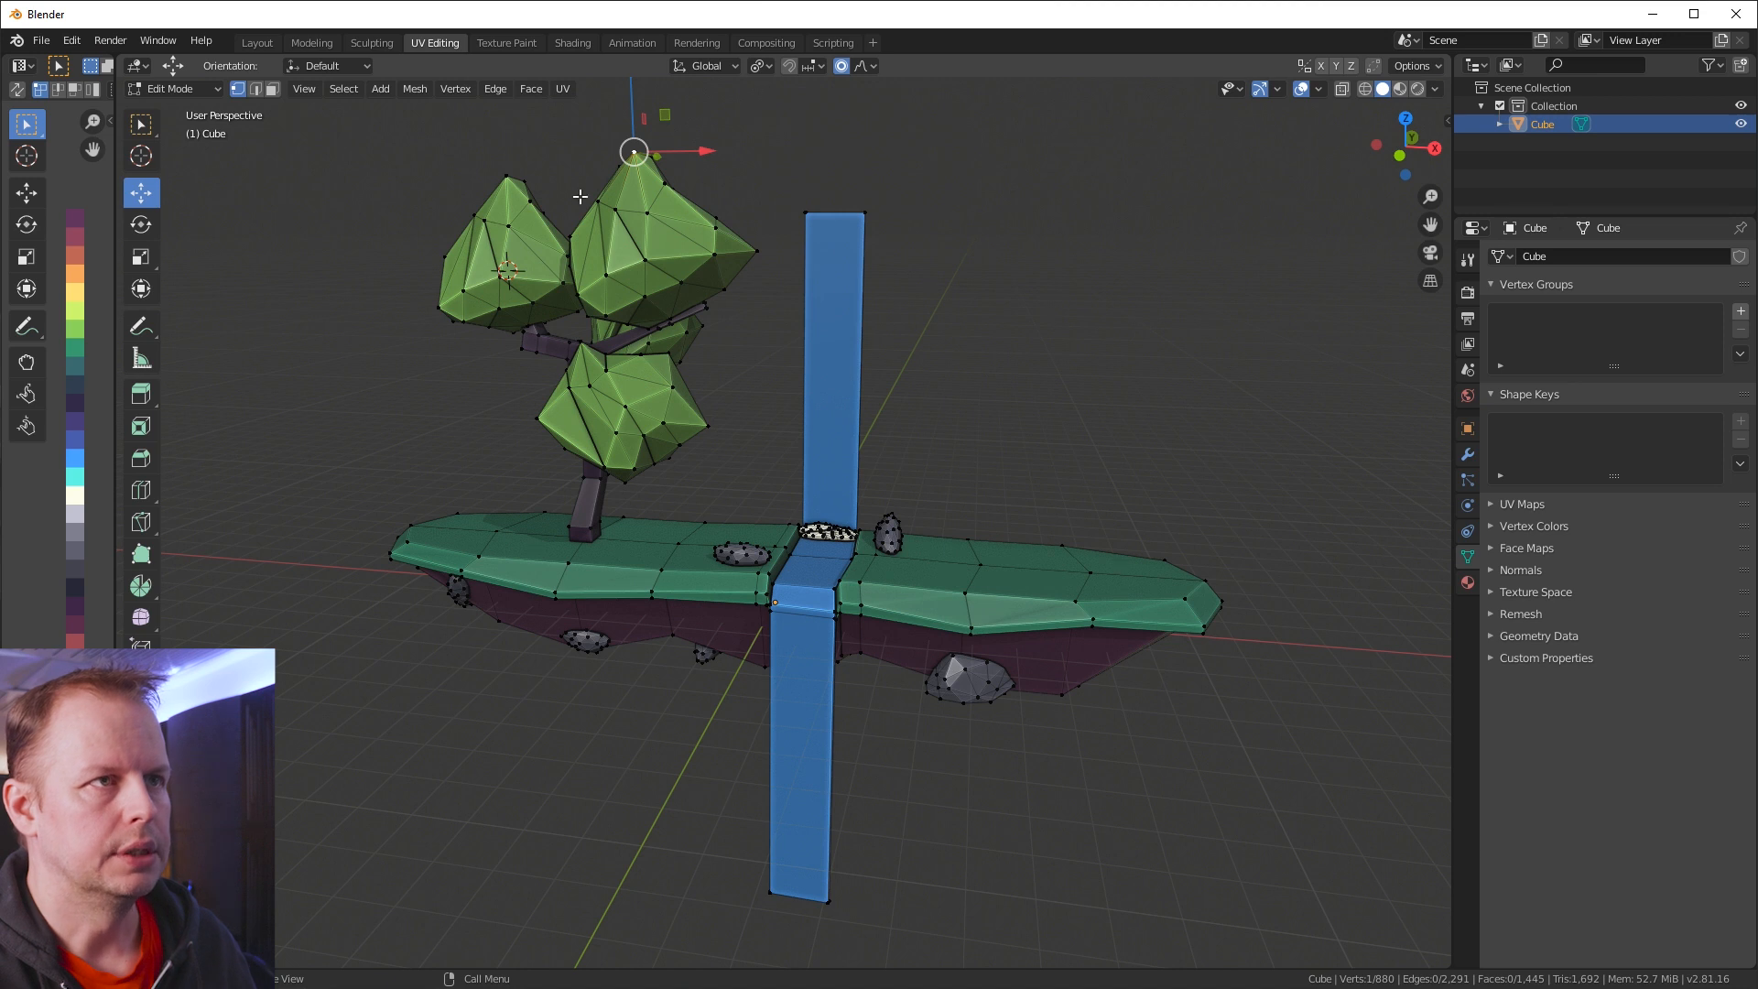
pyautogui.press('g')
pyautogui.scroll(-10, 642, 185)
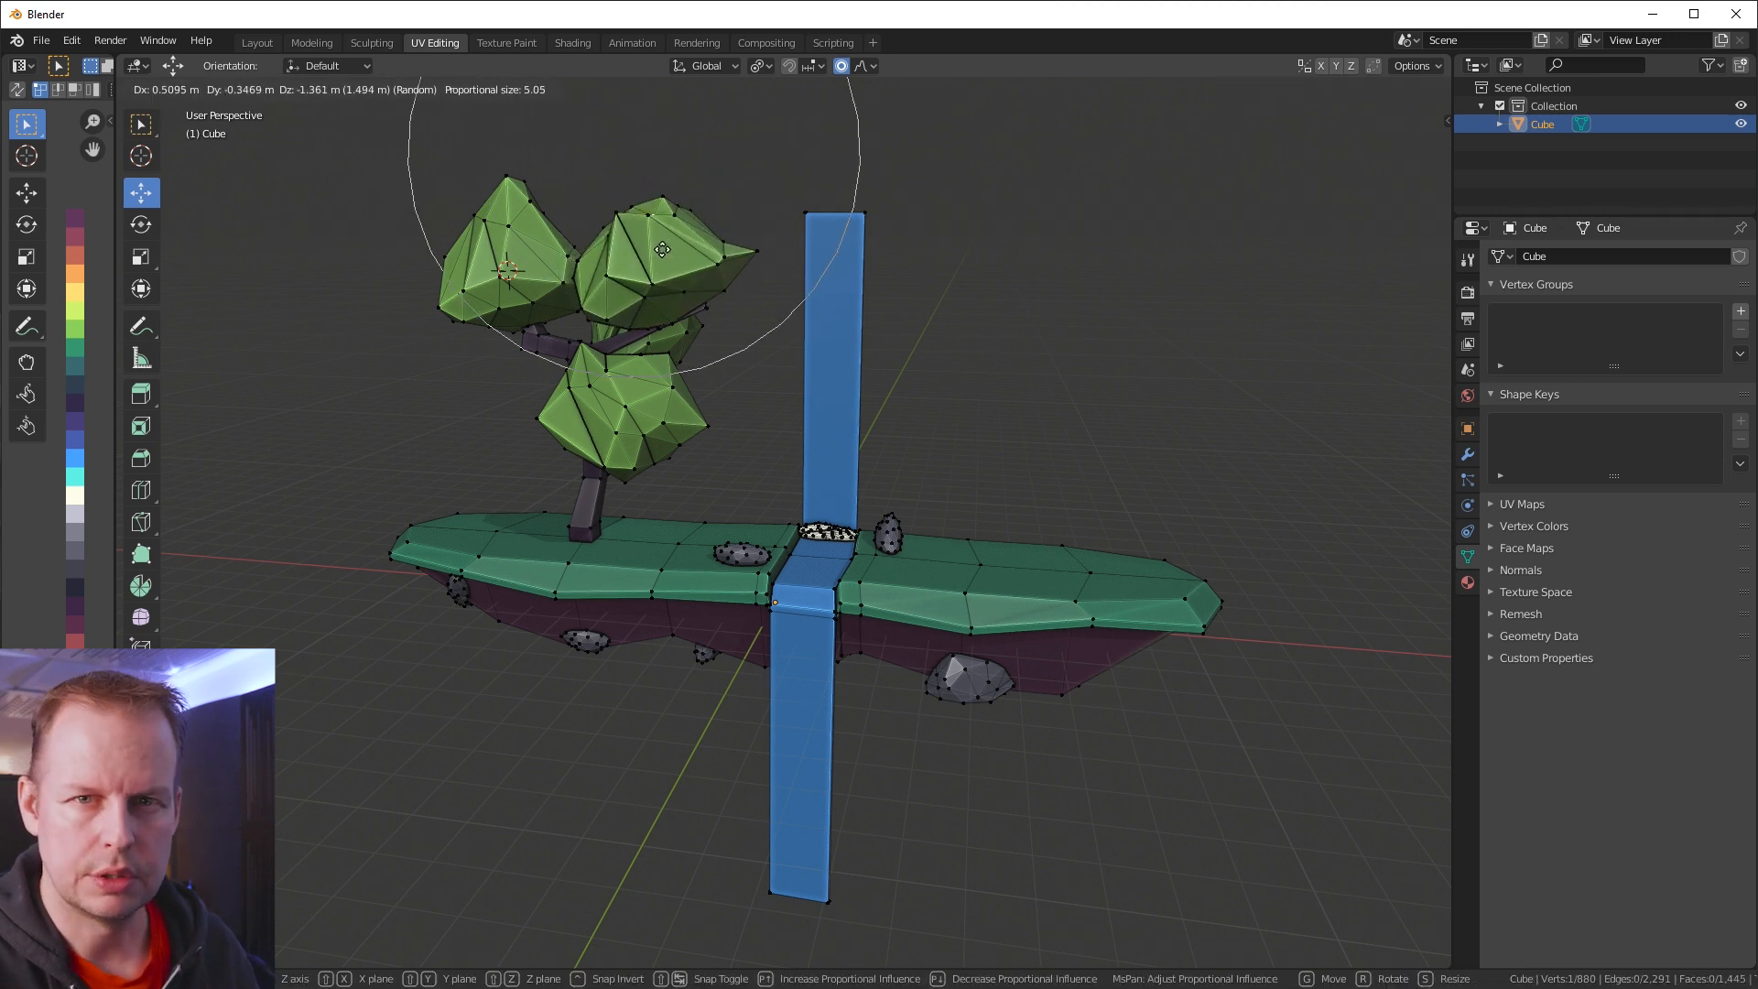
pyautogui.press('Escape')
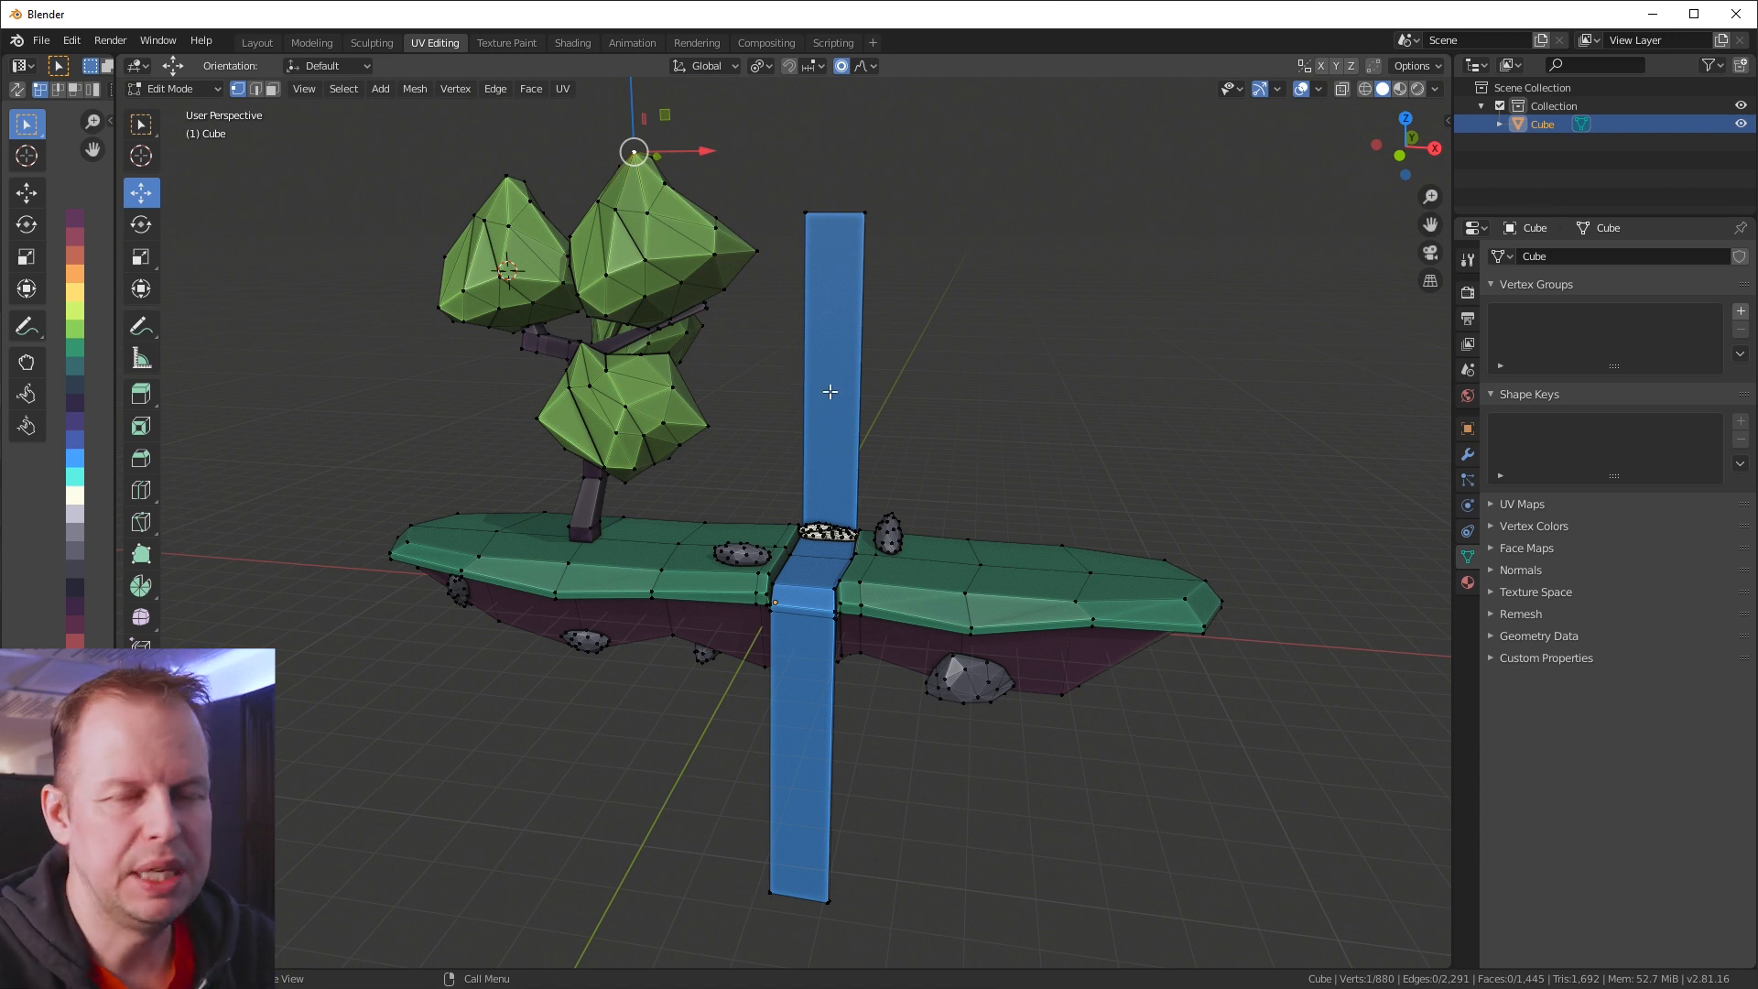
# Set the proportional editing falloff back to Smooth
pyautogui.click(869, 66)
pyautogui.click(836, 147)
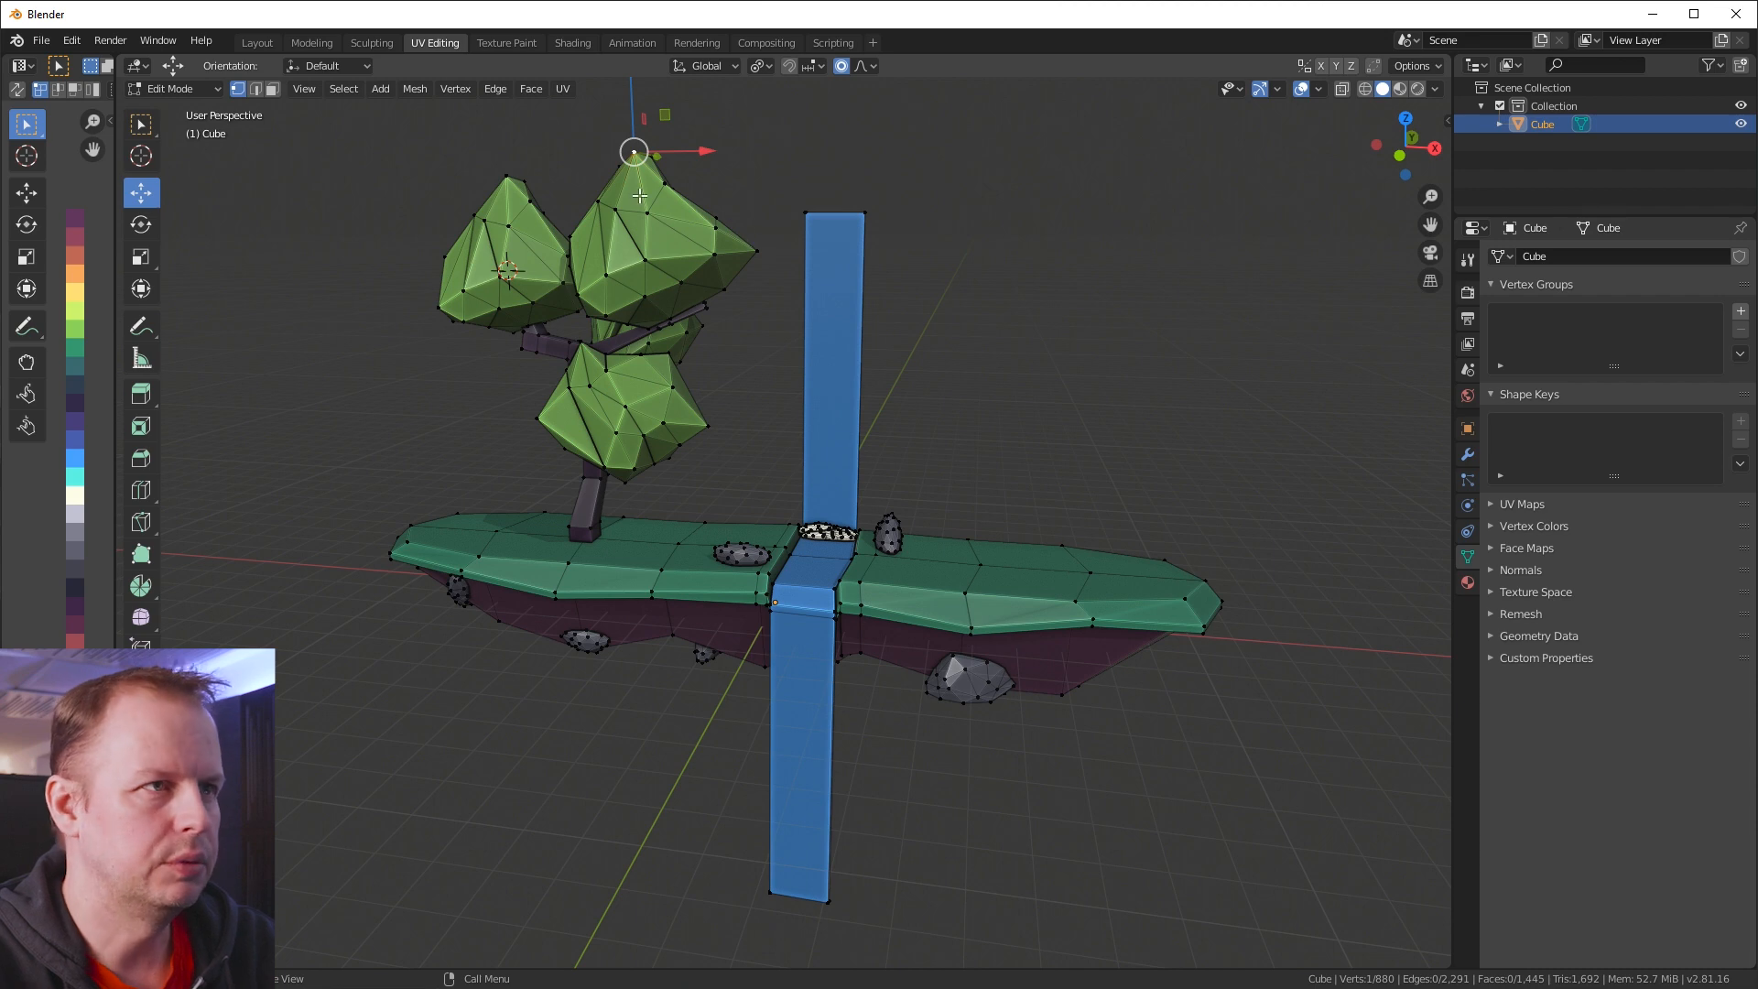
pyautogui.scroll(-1, 687, 203)
pyautogui.moveTo(759, 237)
pyautogui.mouseDown(button='middle')
pyautogui.moveTo(623, 289)
pyautogui.moveTo(745, 256)
pyautogui.mouseUp(button='middle')
pyautogui.scroll(-4, 763, 285)
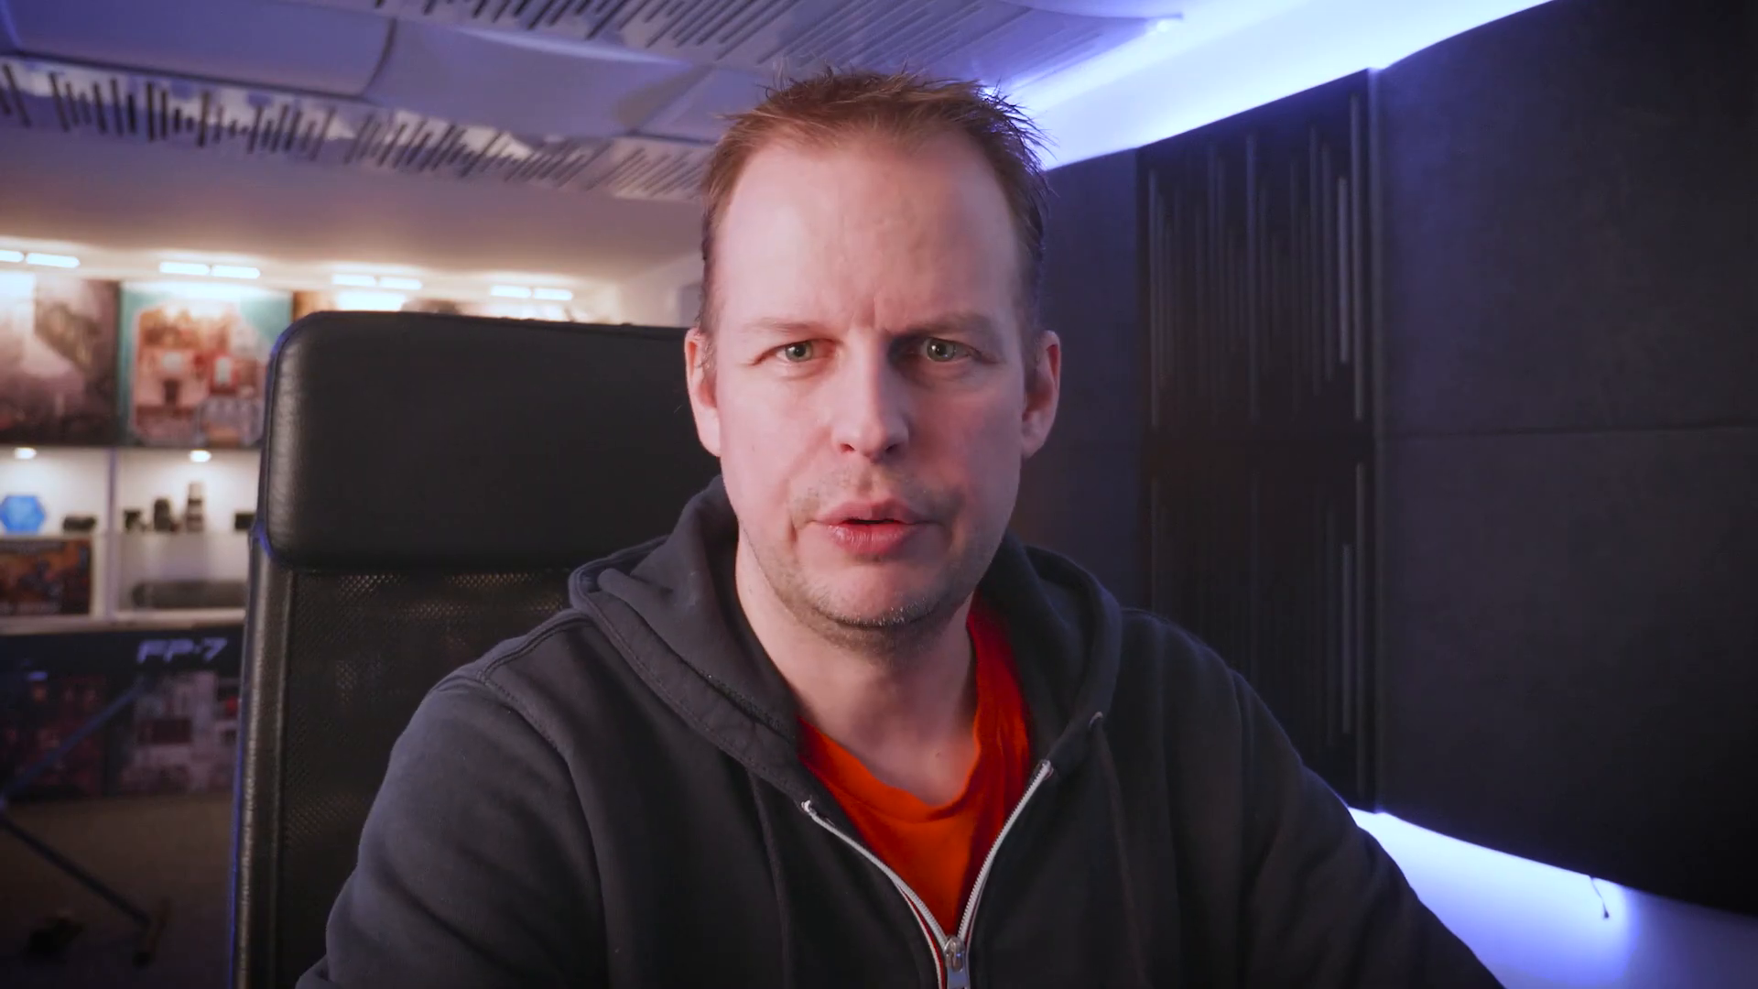